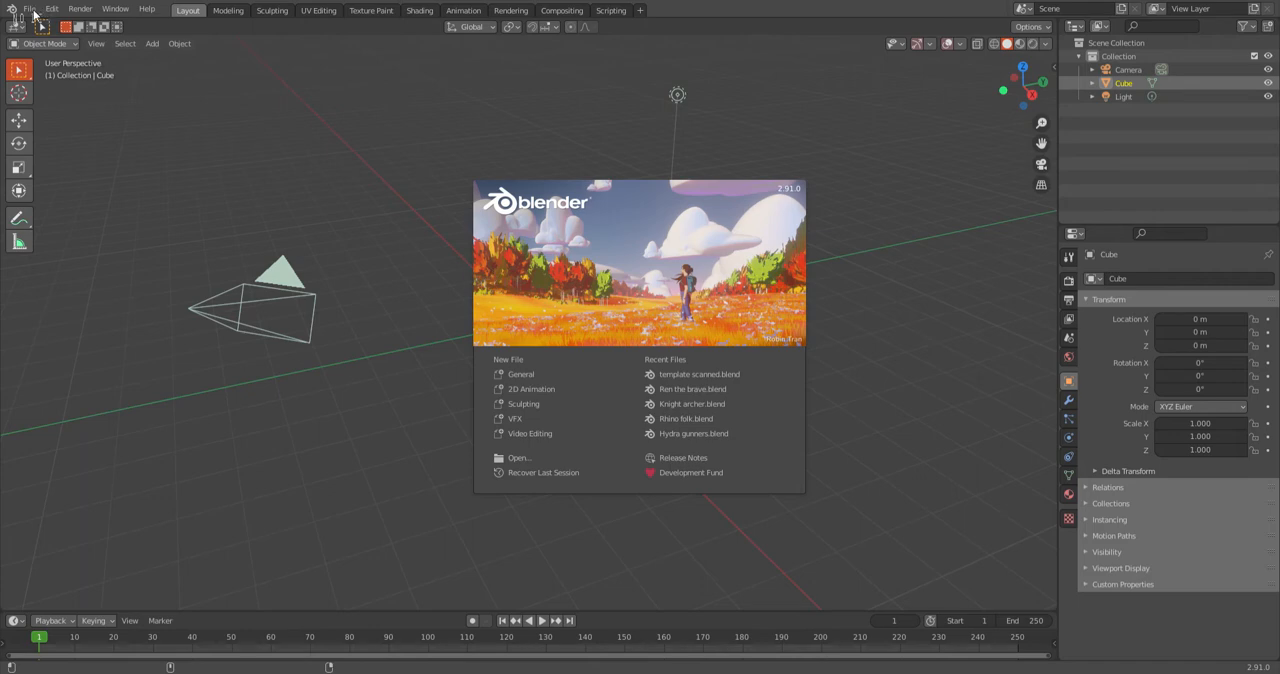
# Delete the default camera, cube and light from the new scene.
pyautogui.click(414, 190)
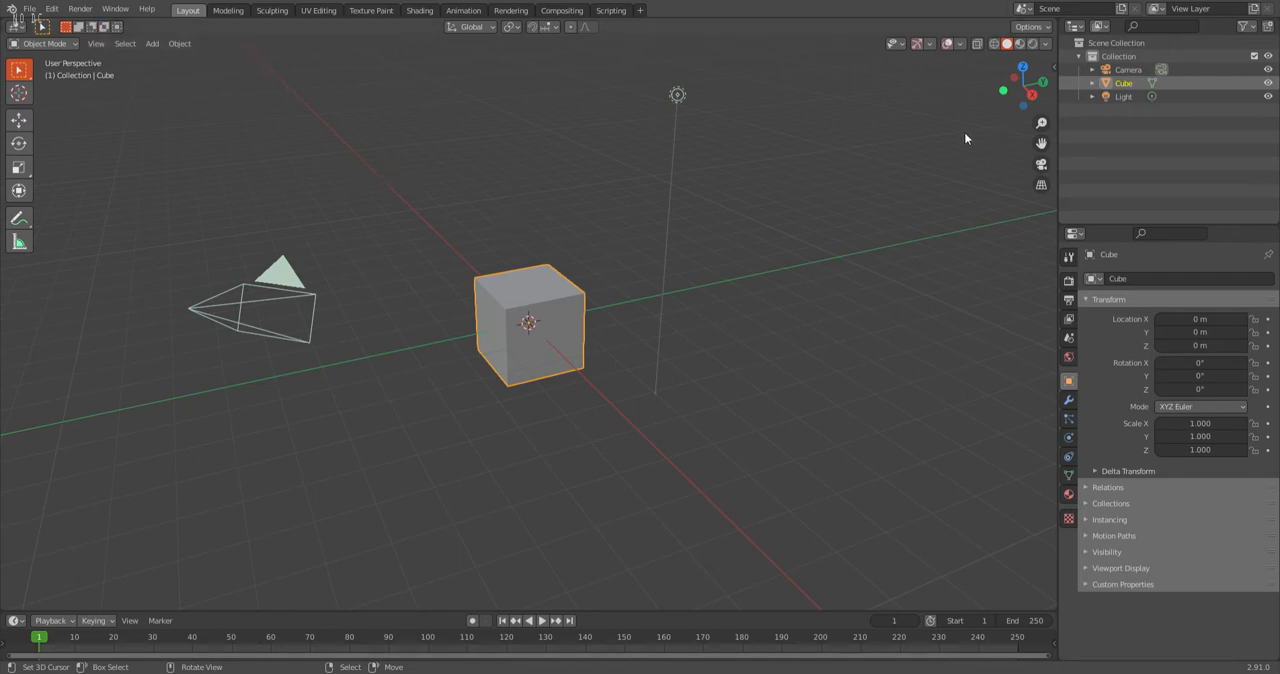
pyautogui.click(1031, 95)
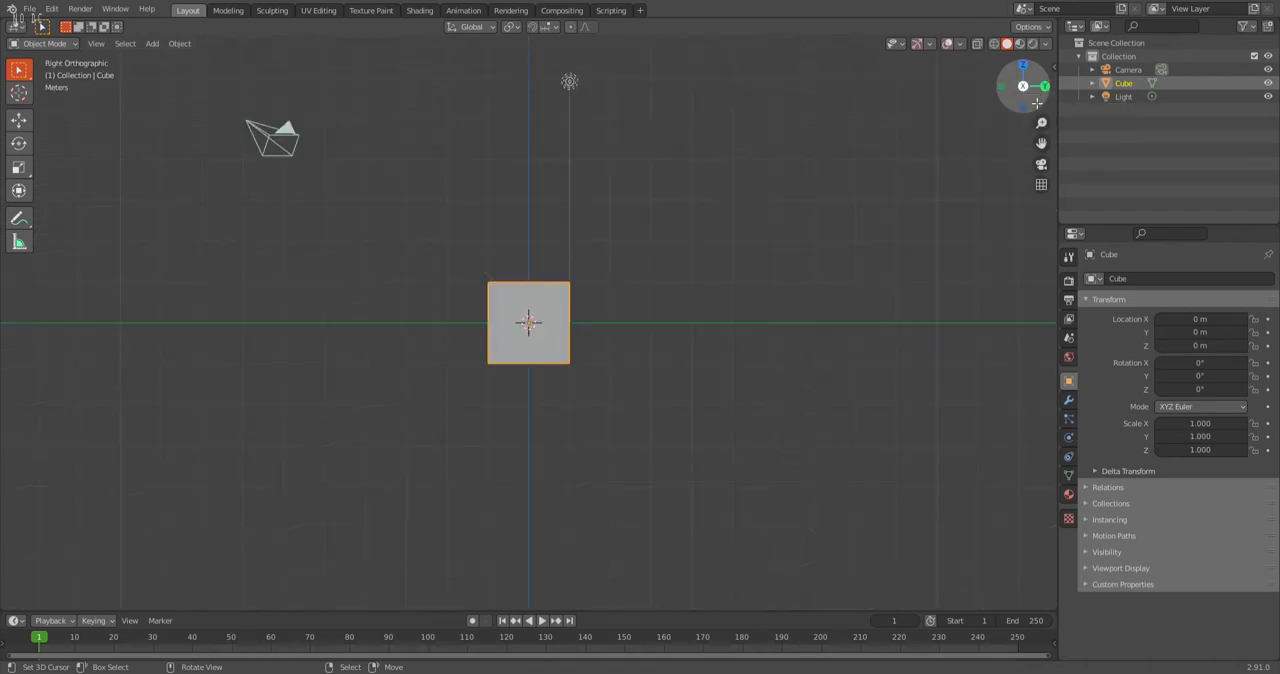
pyautogui.click(1031, 95)
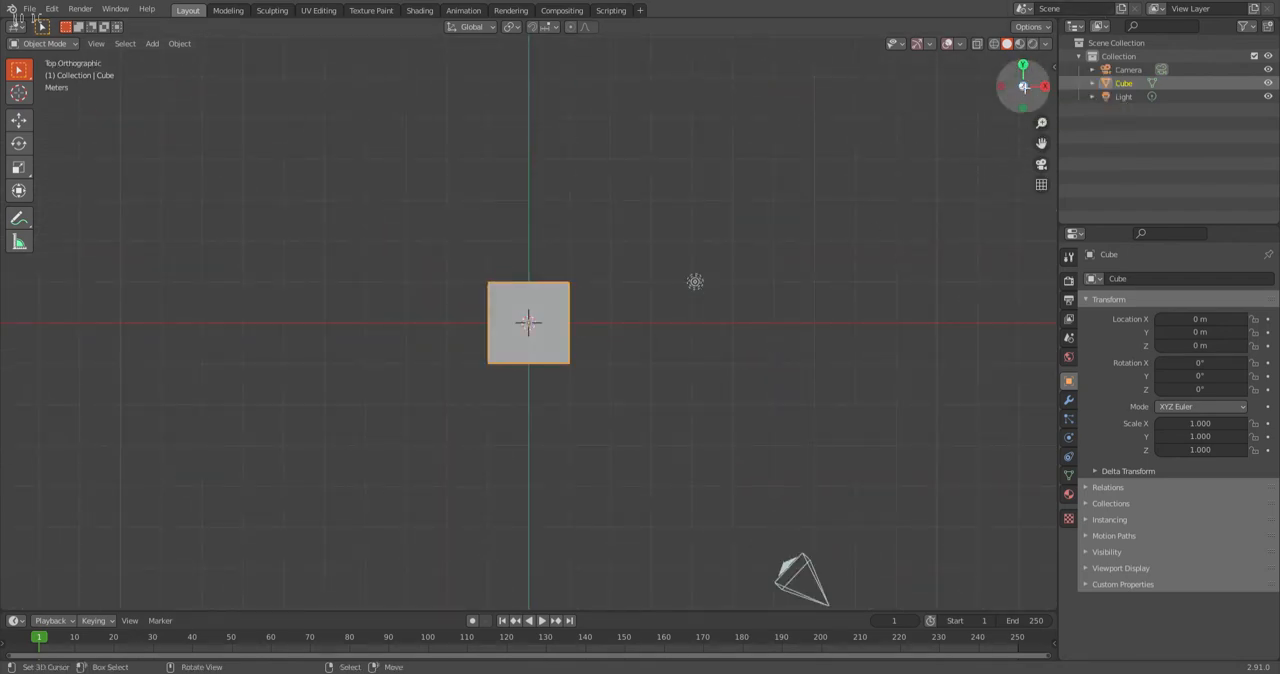
pyautogui.moveTo(866, 278); pyautogui.dragTo(748, 188, button='middle')
pyautogui.moveTo(824, 260); pyautogui.dragTo(757, 292, button='middle')
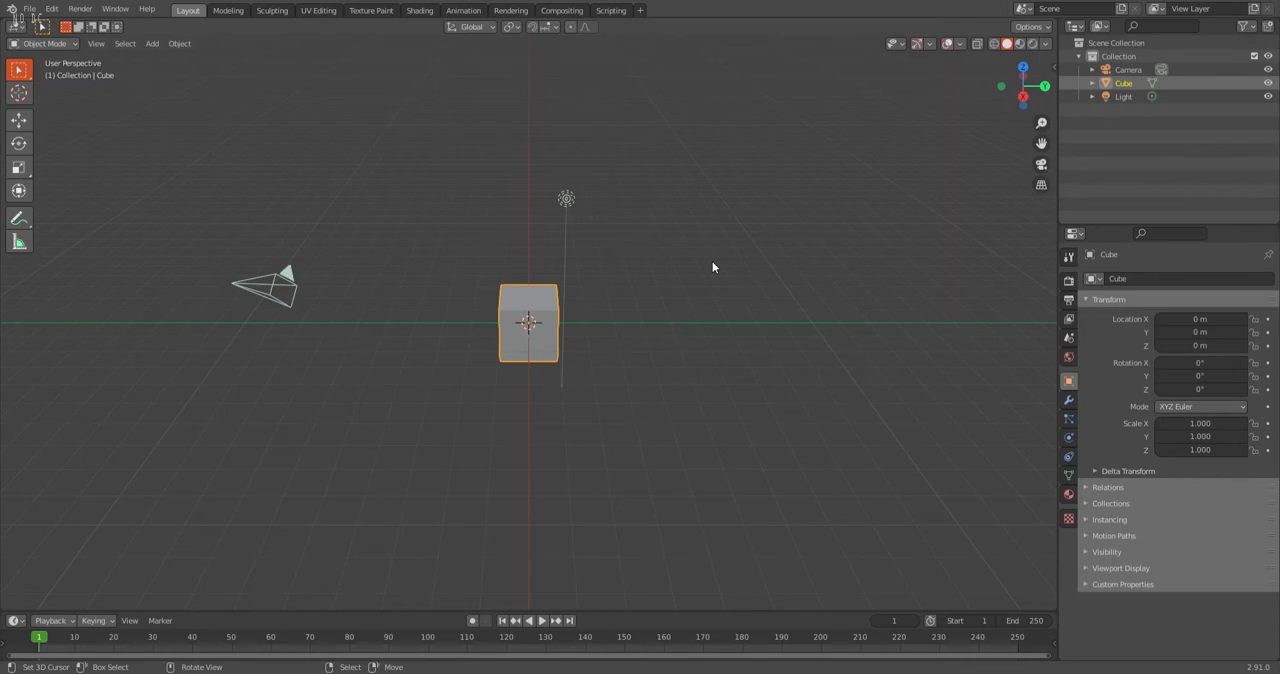
pyautogui.press('a')
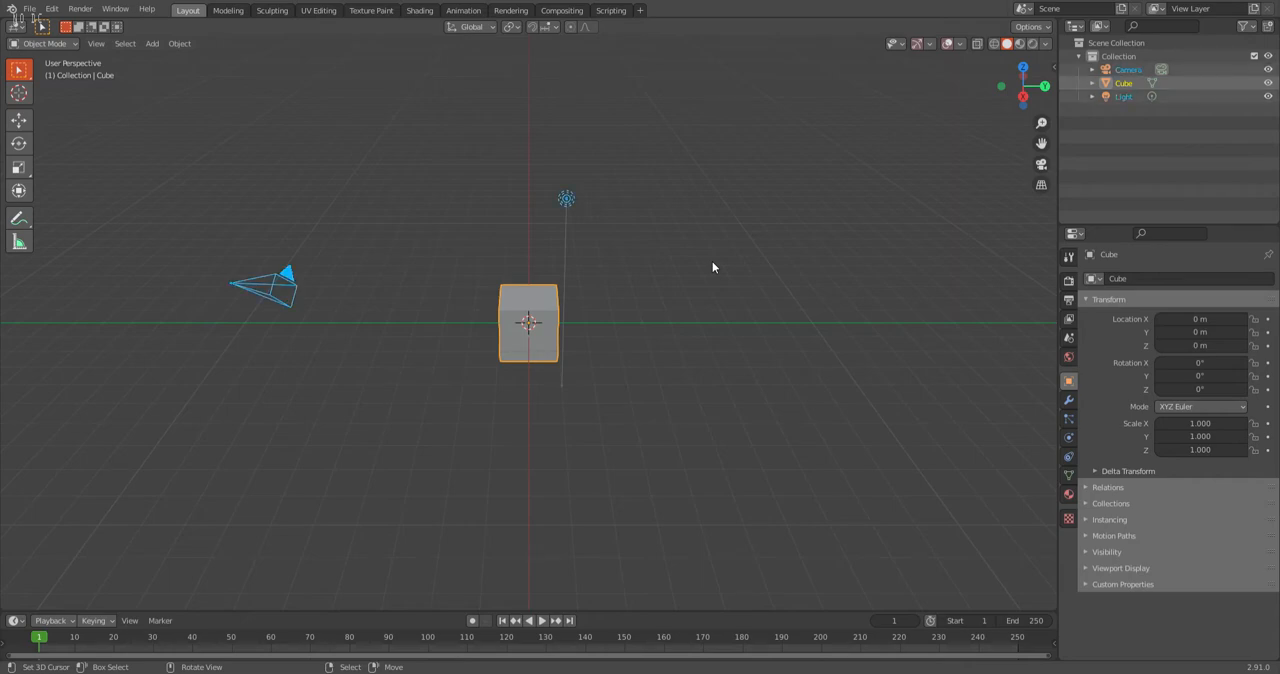
pyautogui.press('x')
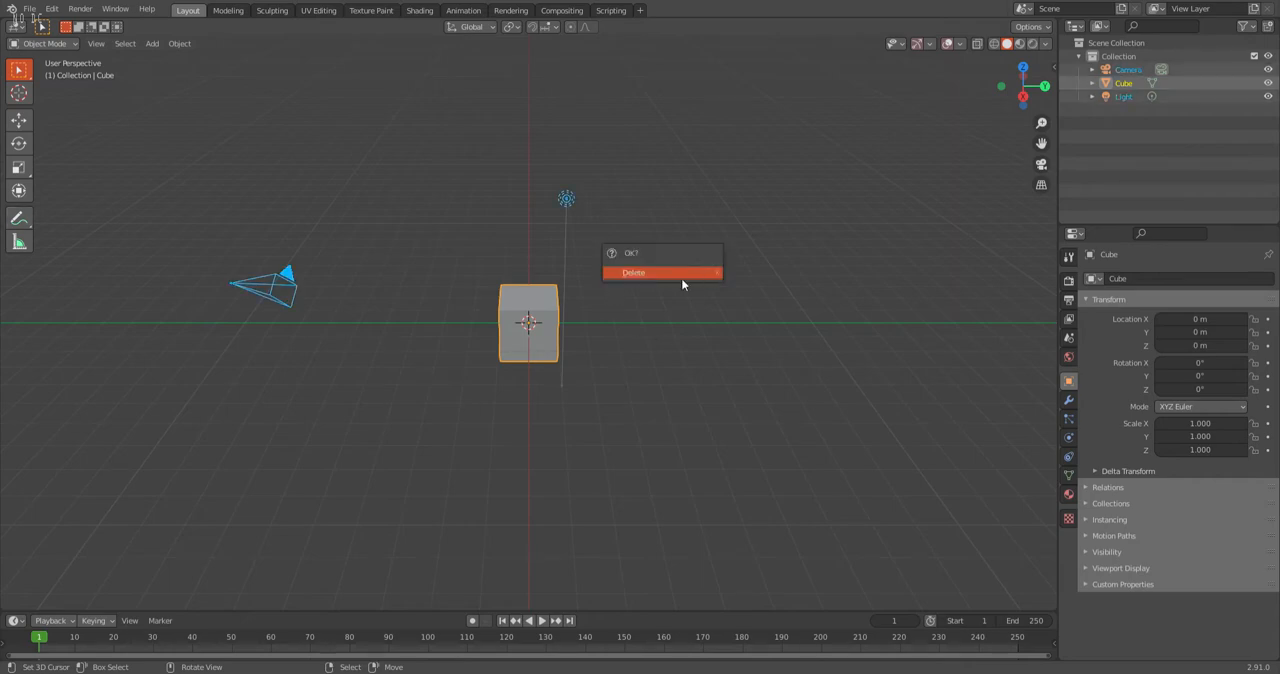
pyautogui.click(687, 283)
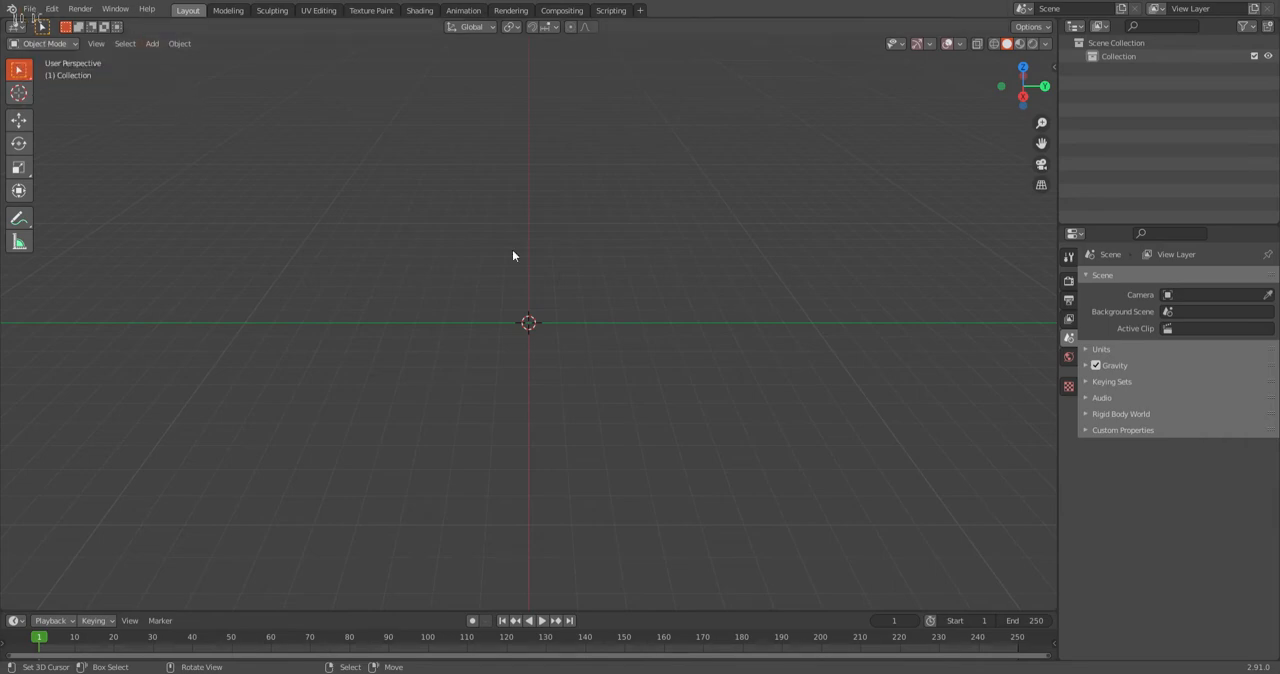
# Import the Medium Single Base model from its STL file.
pyautogui.click(29, 9)
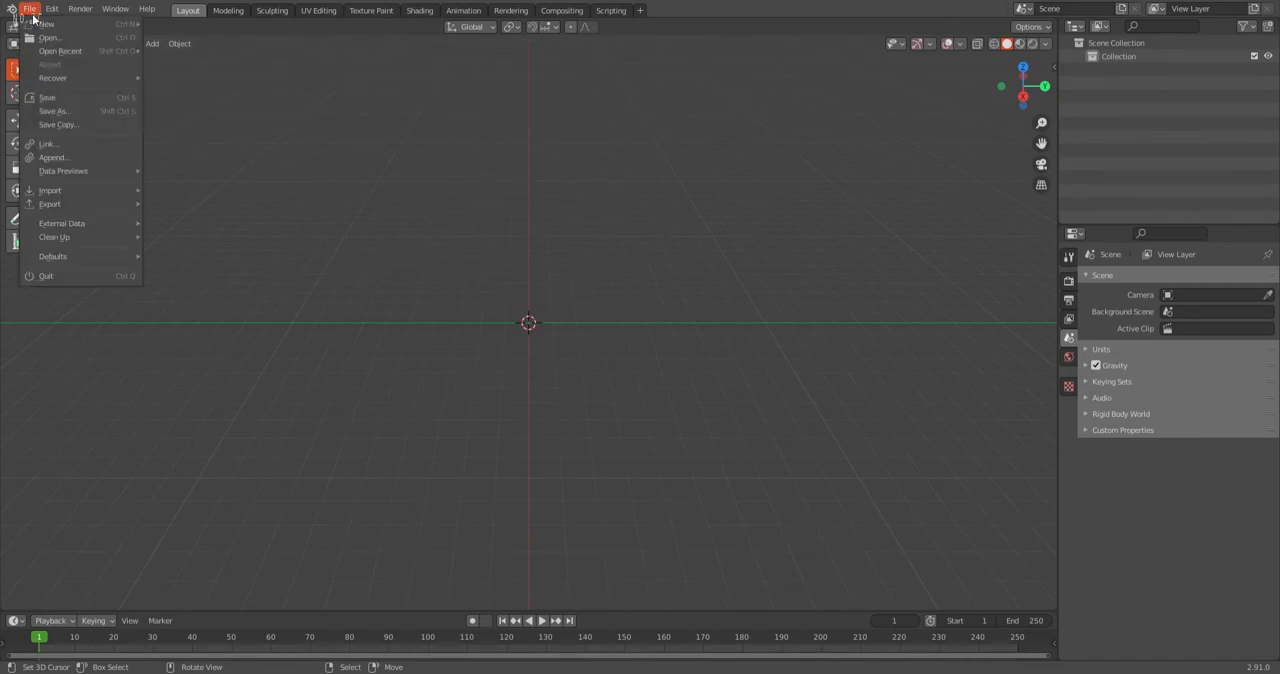
pyautogui.moveTo(71, 185)
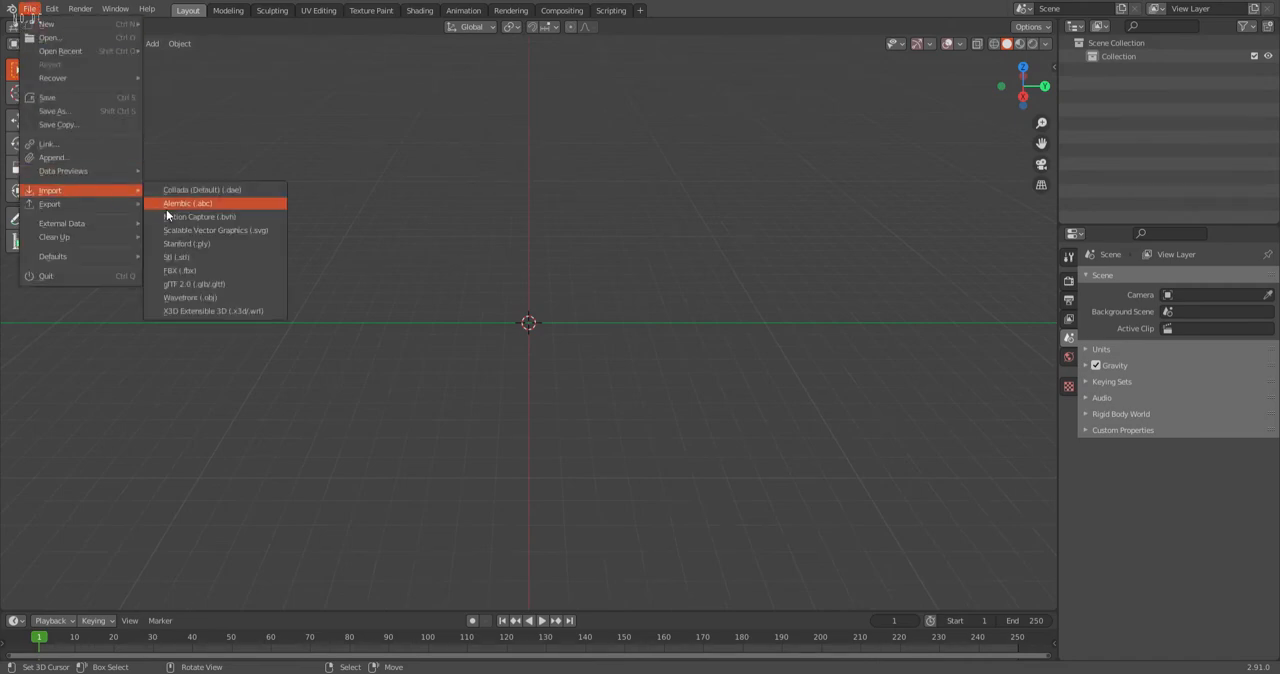
pyautogui.click(219, 258)
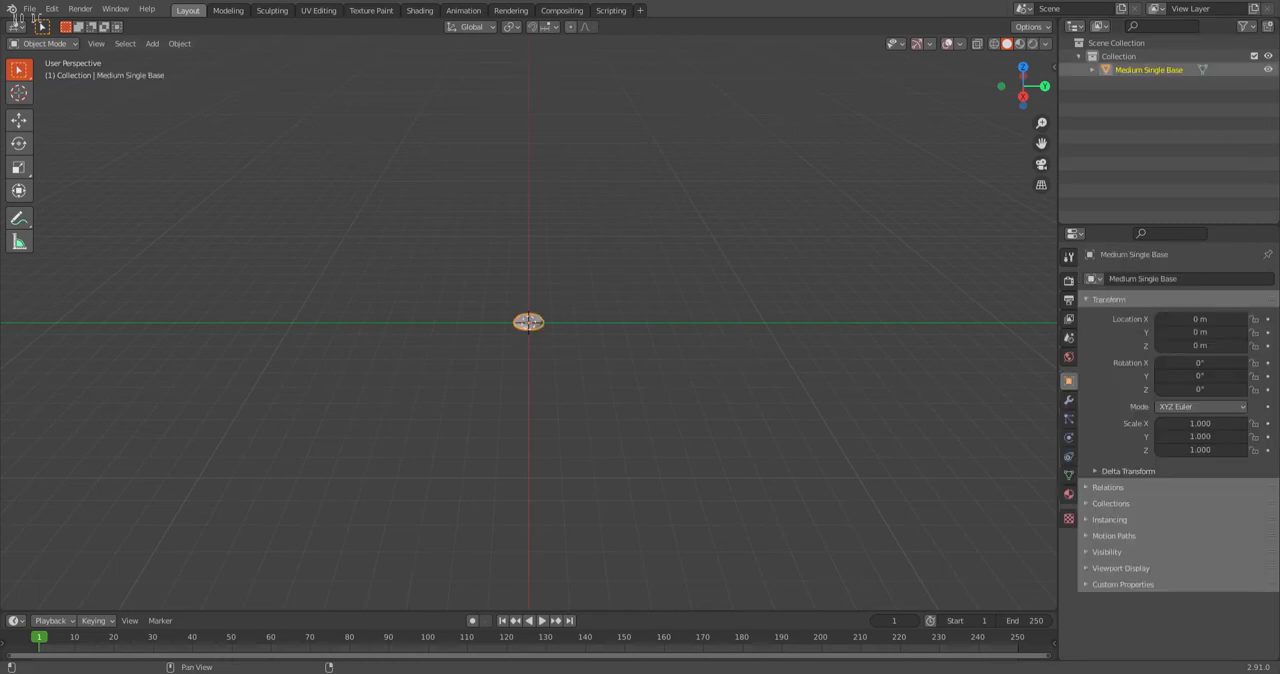
pyautogui.scroll(12, 509, 347)
pyautogui.scroll(-3, 530, 340)
pyautogui.scroll(1, 498, 334)
pyautogui.scroll(-1, 495, 331)
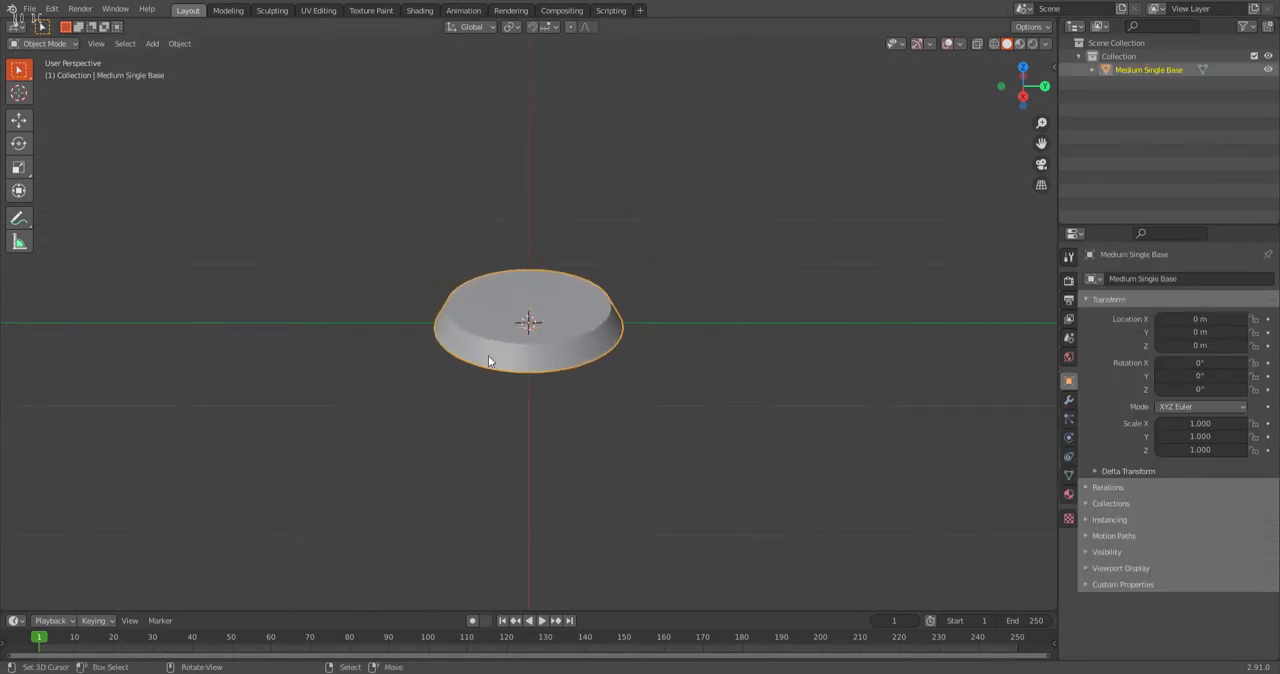
pyautogui.scroll(-6, 503, 334)
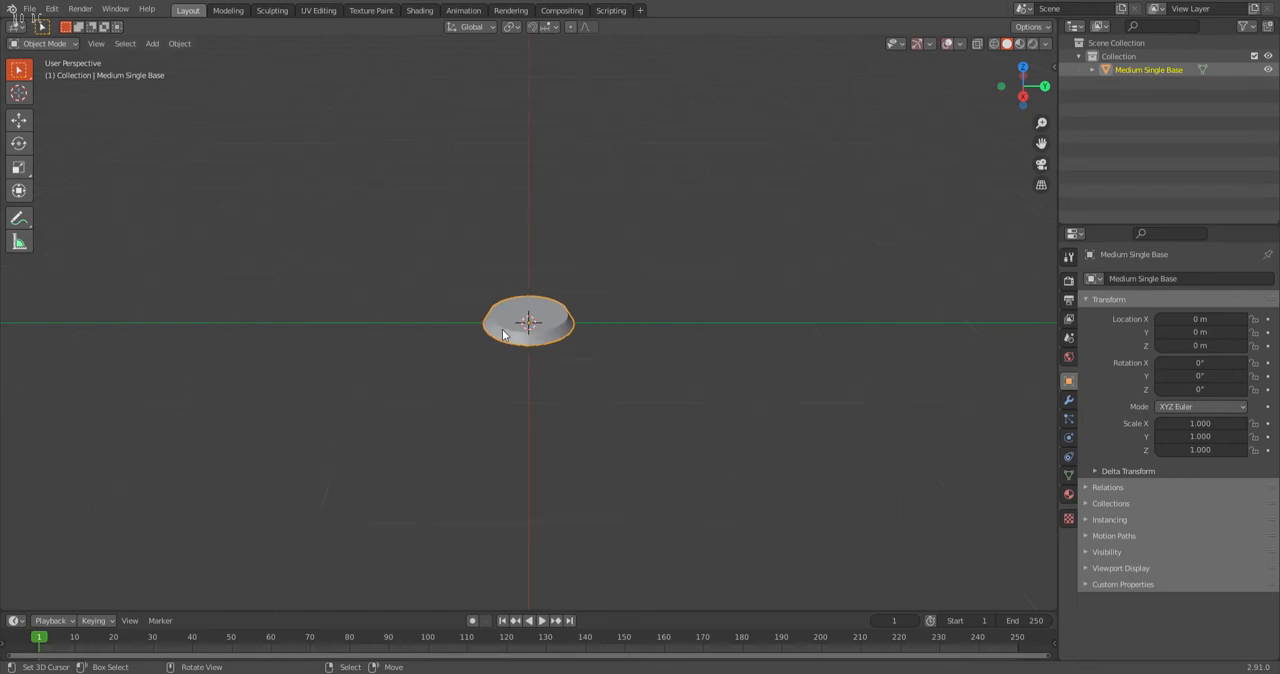
pyautogui.scroll(1, 540, 325)
pyautogui.scroll(2, 540, 317)
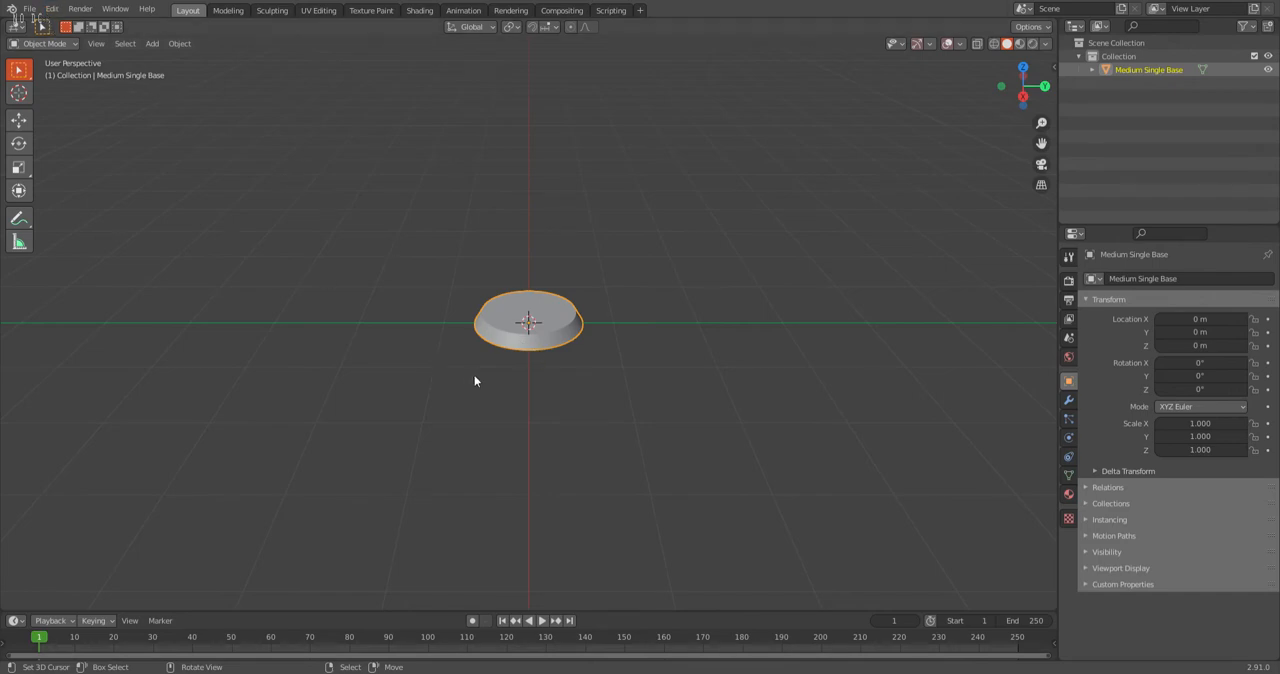
pyautogui.scroll(1, 505, 355)
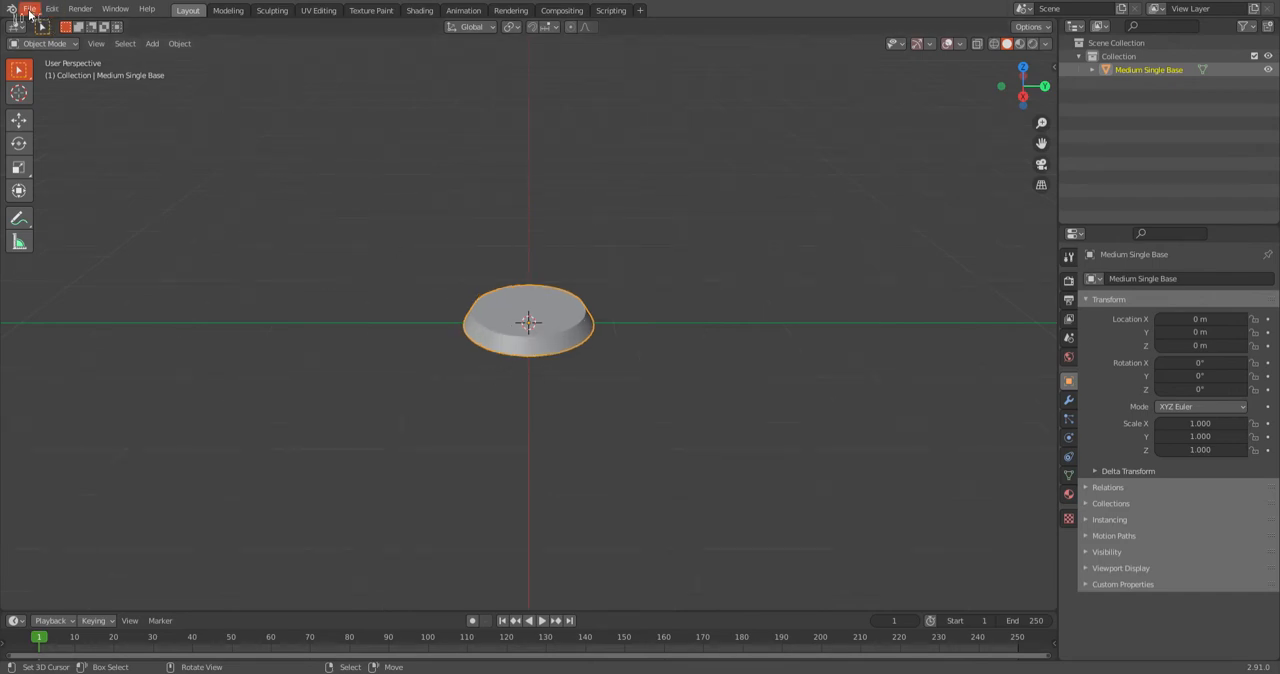
# Import the scanned miniatures model Marrden_Hound1_Parmenio from its Wavefront OBJ file.
pyautogui.click(30, 12)
pyautogui.moveTo(68, 189)
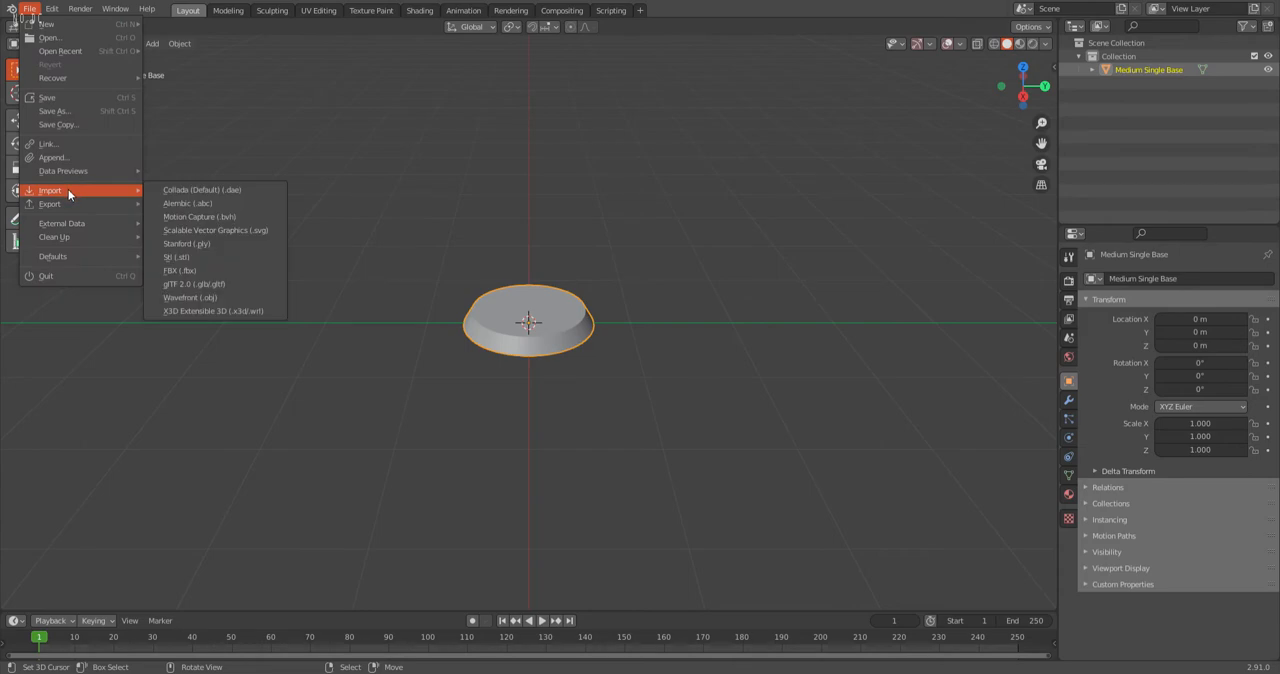
pyautogui.click(204, 302)
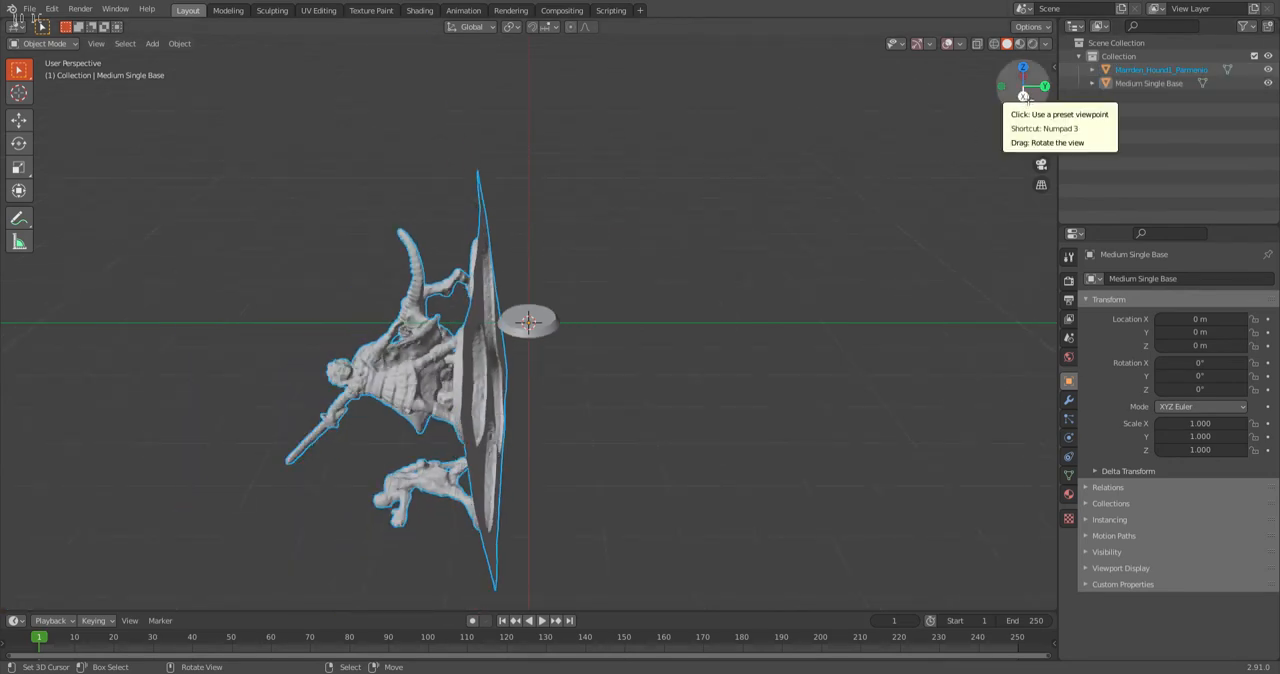
# Rotate the scanned miniatures upright in the right view, to an X rotation of about -2.16°.
pyautogui.click(1023, 96)
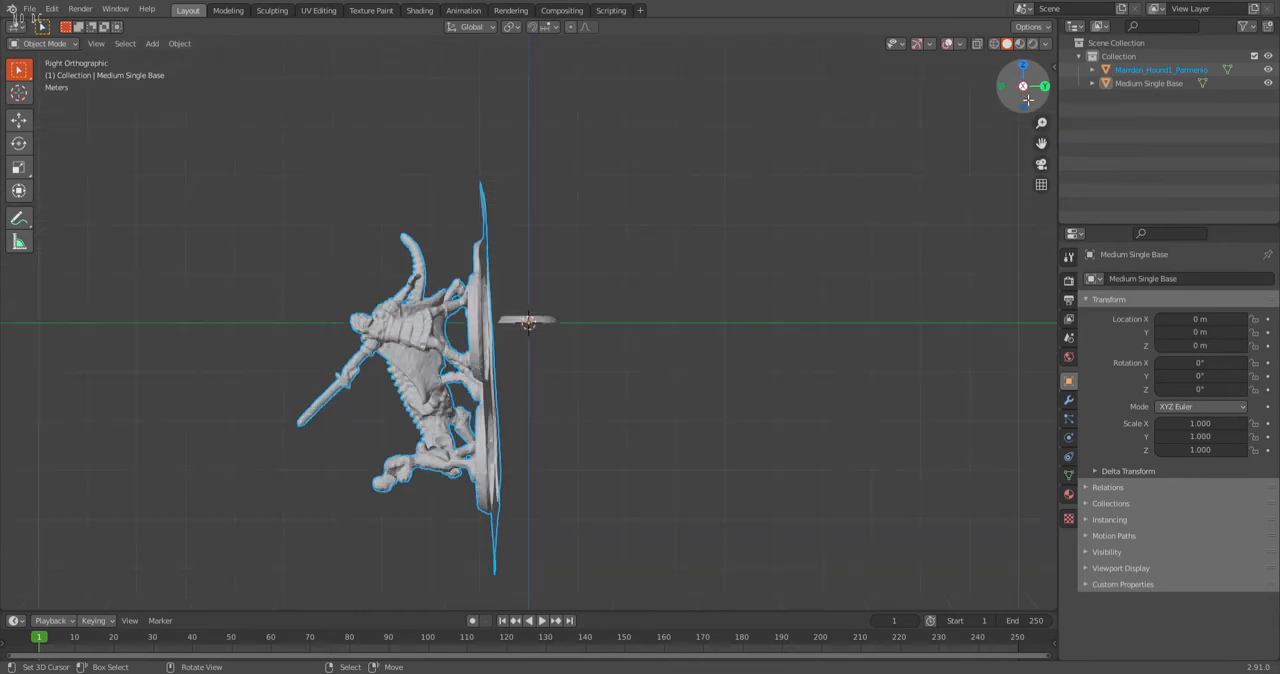
pyautogui.click(402, 322)
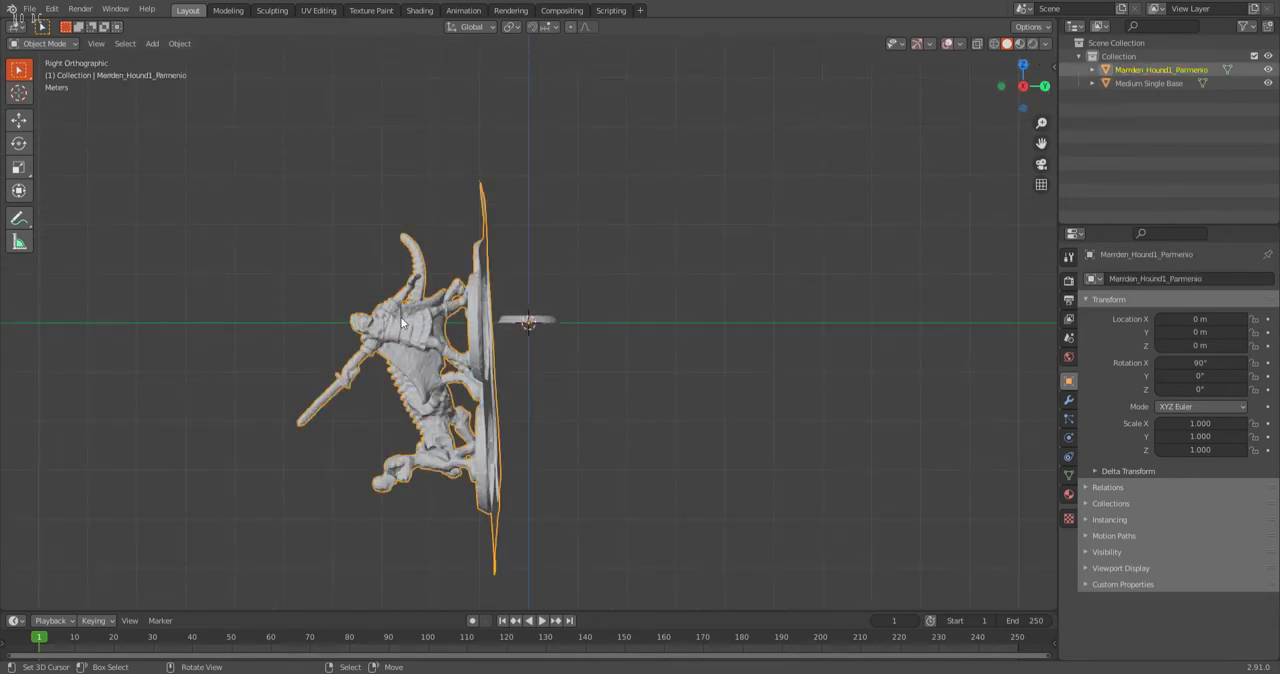
pyautogui.click(19, 145)
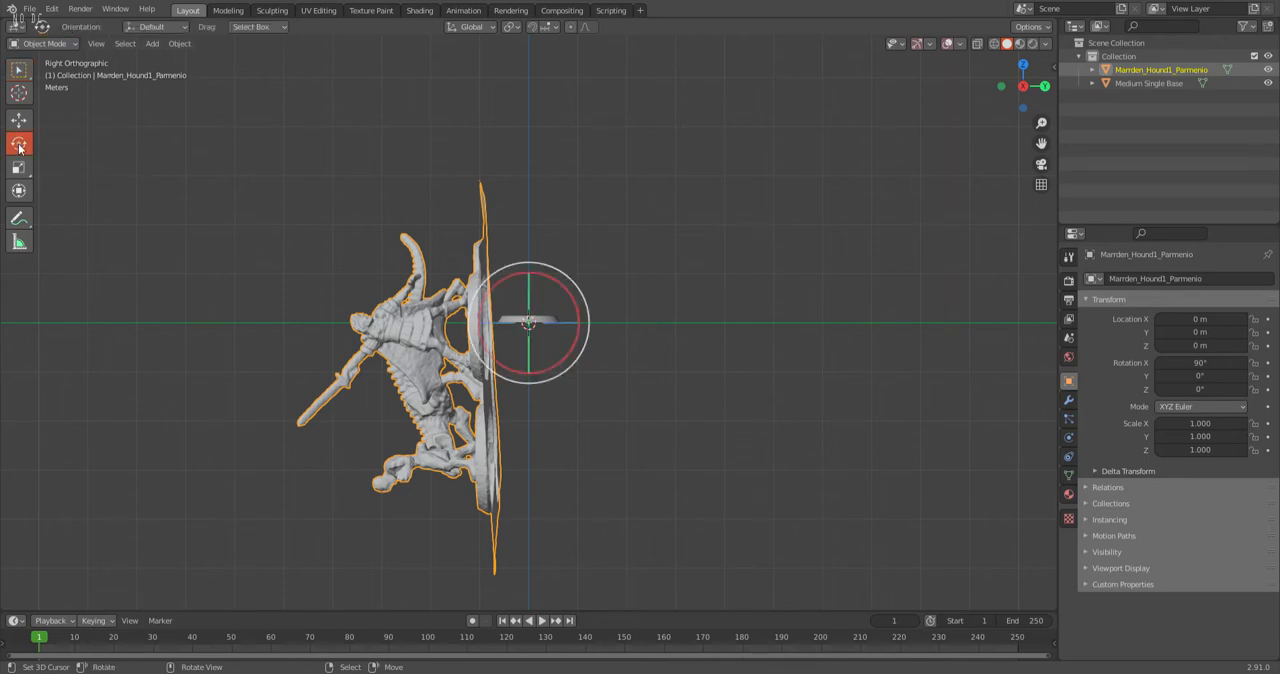
pyautogui.moveTo(562, 276); pyautogui.dragTo(584, 360)
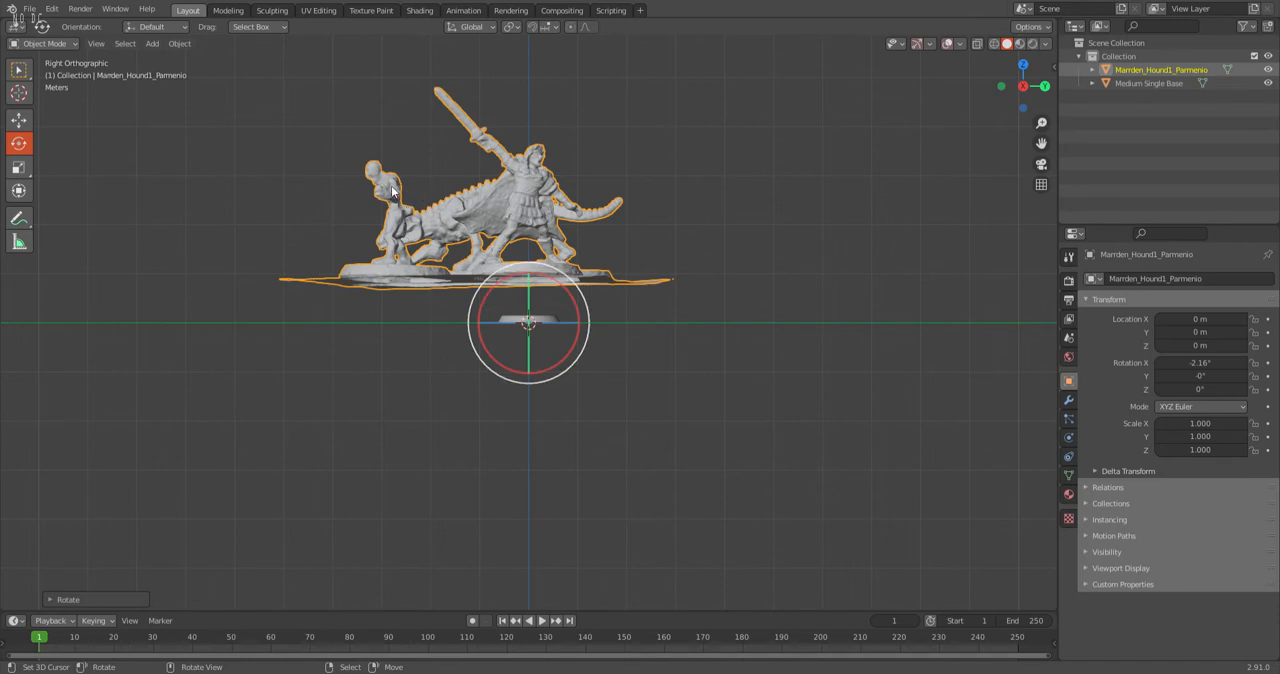
# Level the scanned miniatures in the back view with a Y rotation of about 3.41°.
pyautogui.click(1045, 87)
pyautogui.scroll(3, 600, 290)
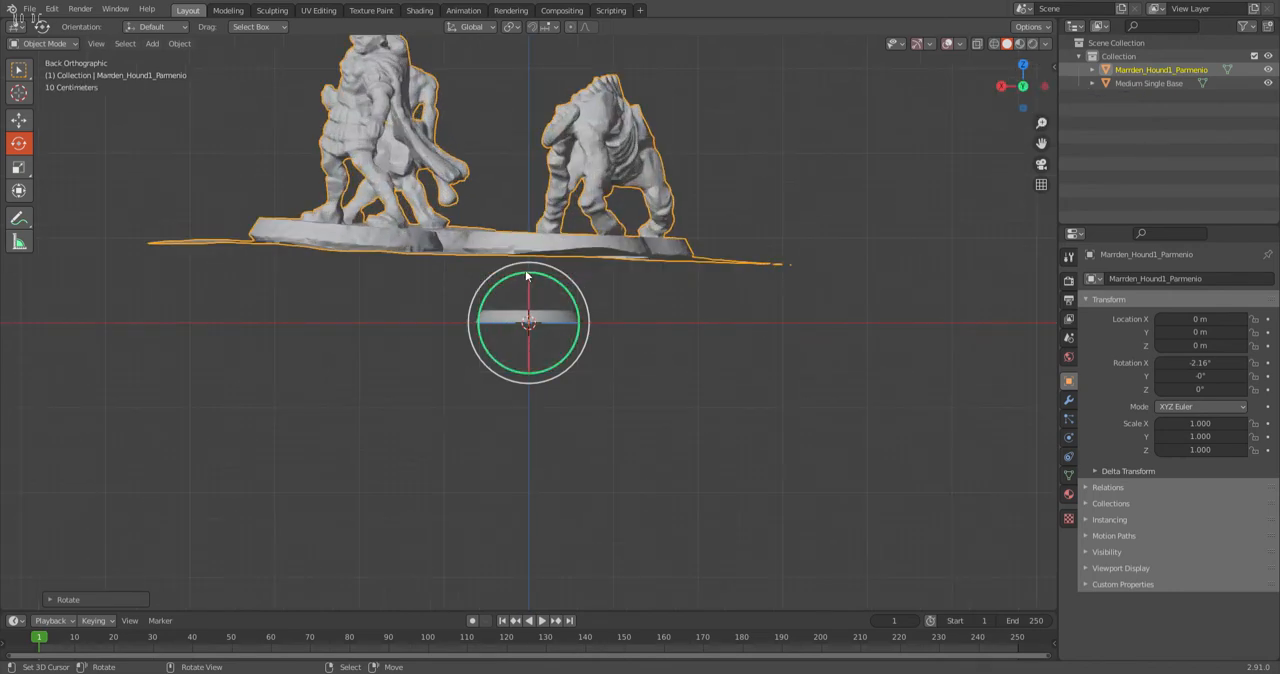
pyautogui.moveTo(483, 287); pyautogui.dragTo(481, 286)
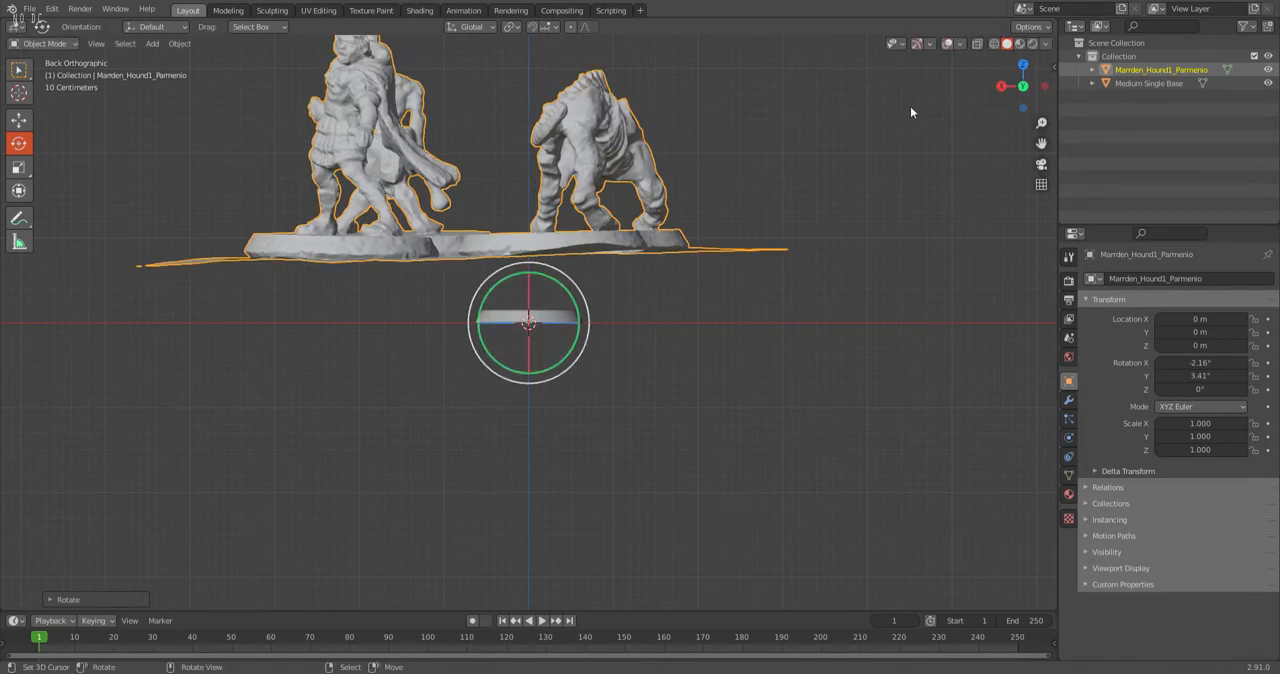
# Put the scanned miniatures mesh into Edit Mode while viewing it from the top.
pyautogui.click(1024, 68)
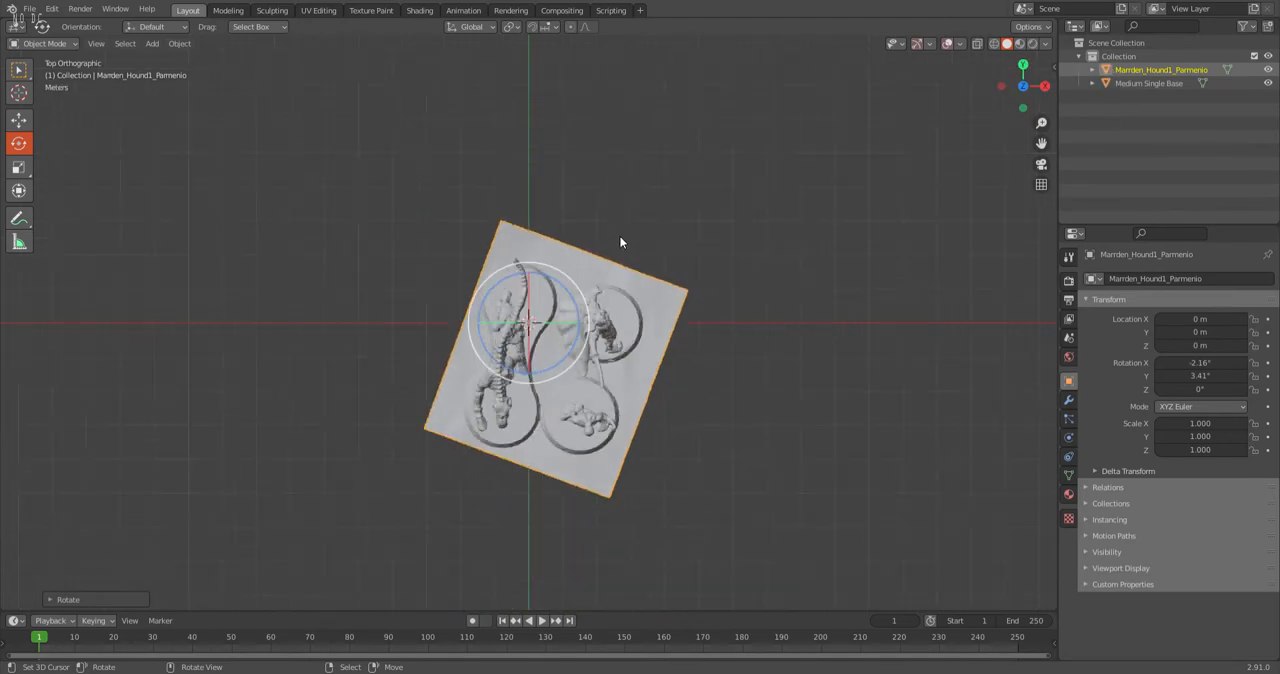
pyautogui.scroll(-1, 620, 237)
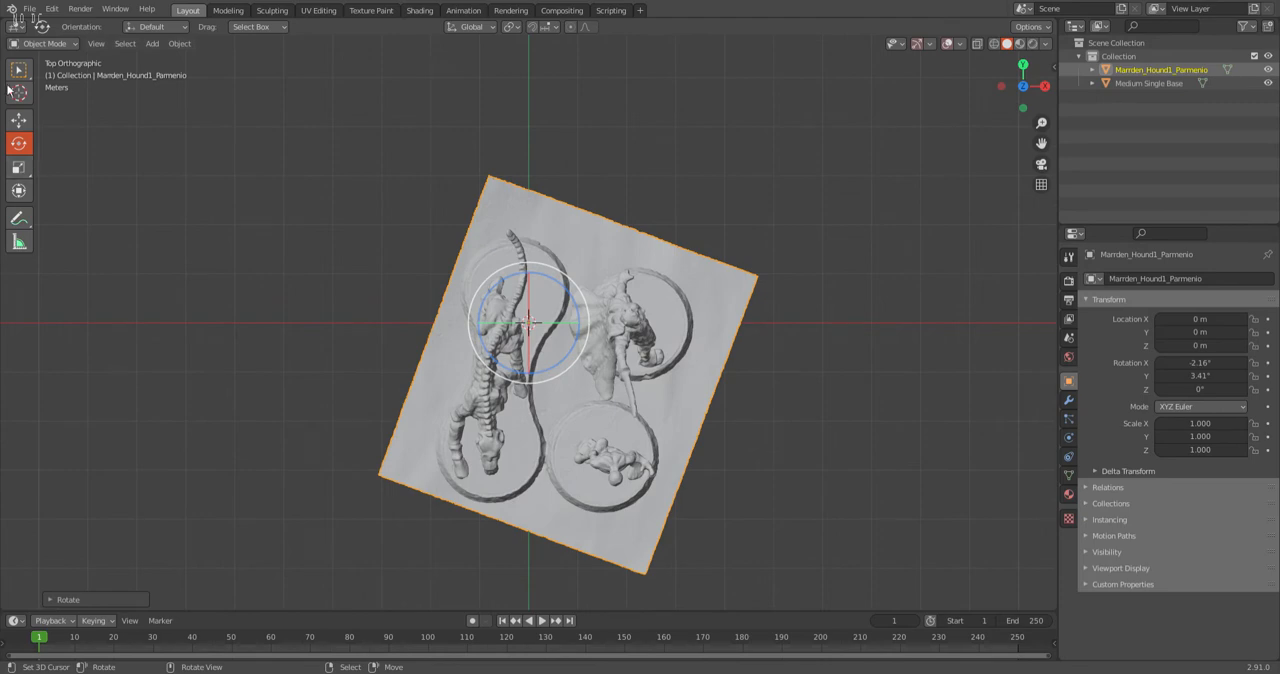
pyautogui.click(15, 121)
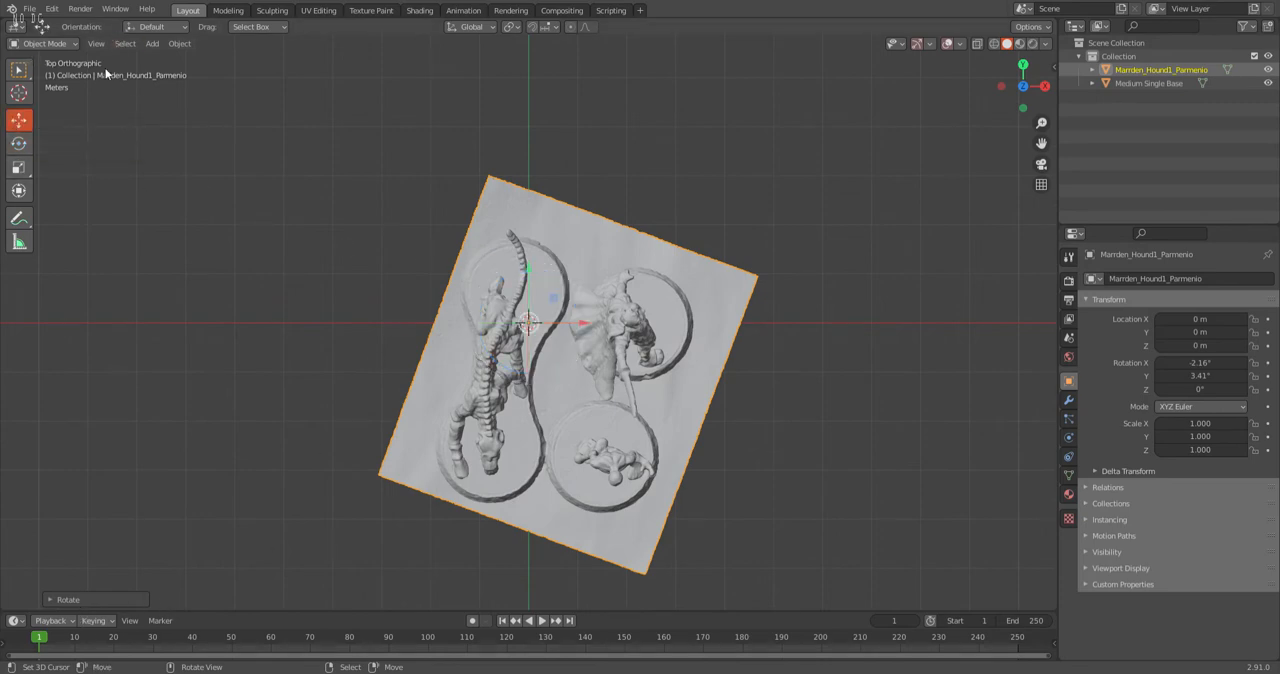
pyautogui.click(46, 43)
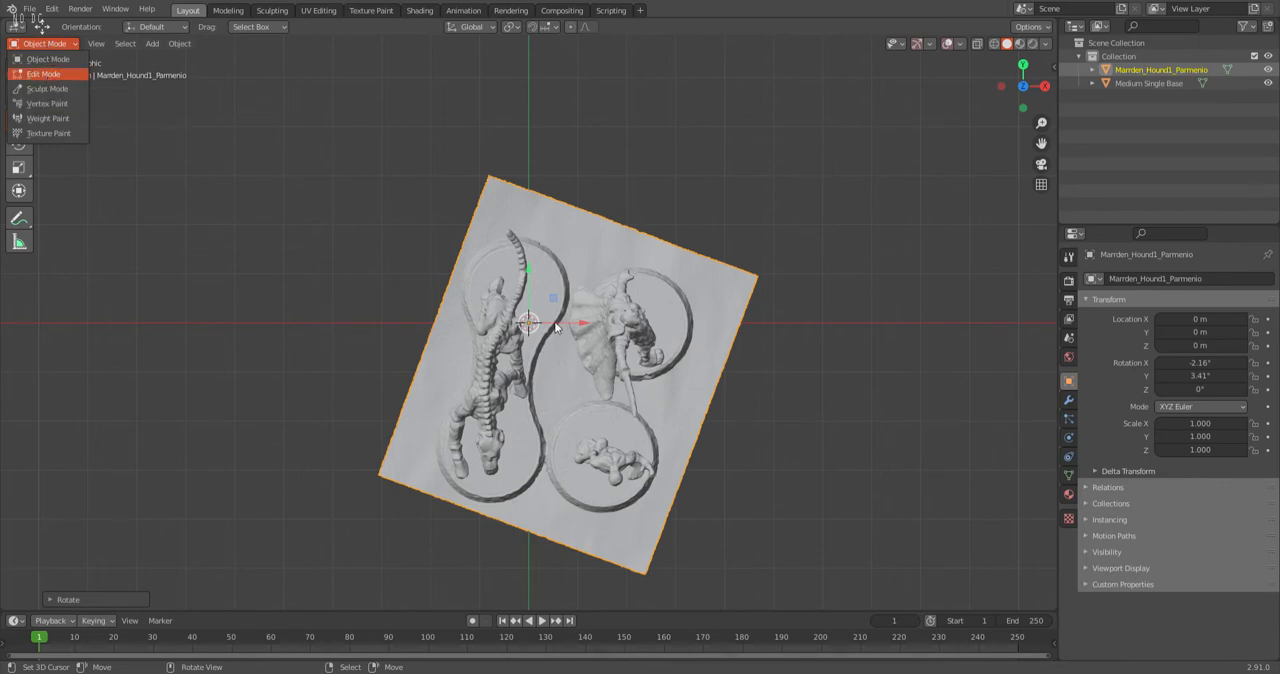
pyautogui.press('Return')
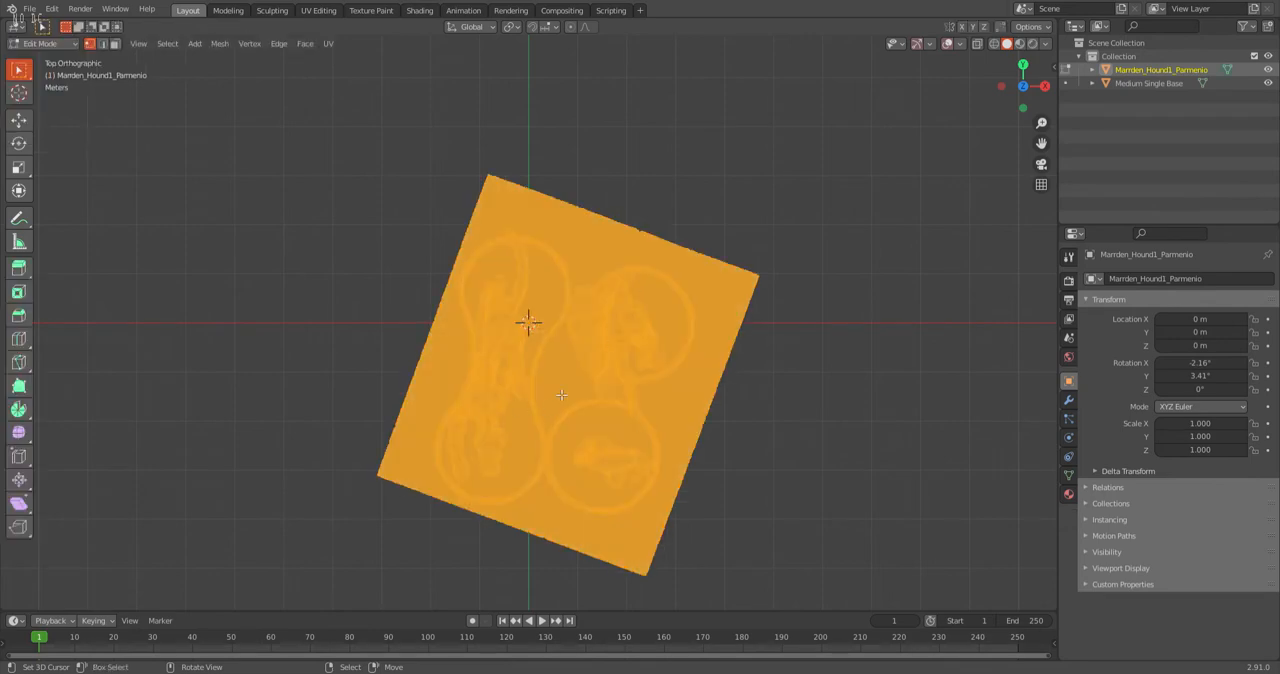
# Switch the viewport shading to Wireframe for the scanned mesh.
pyautogui.moveTo(702, 418); pyautogui.dragTo(554, 336, button='middle')
pyautogui.moveTo(600, 147); pyautogui.dragTo(634, 175, button='middle')
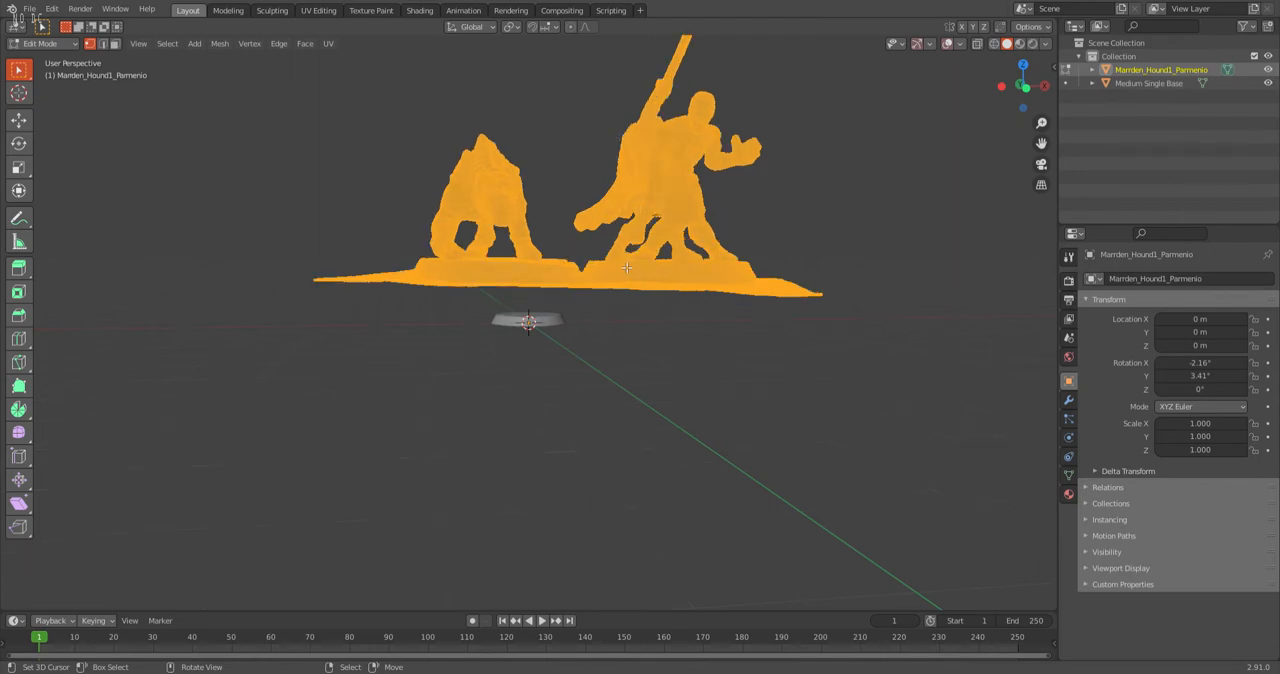
pyautogui.press('z')
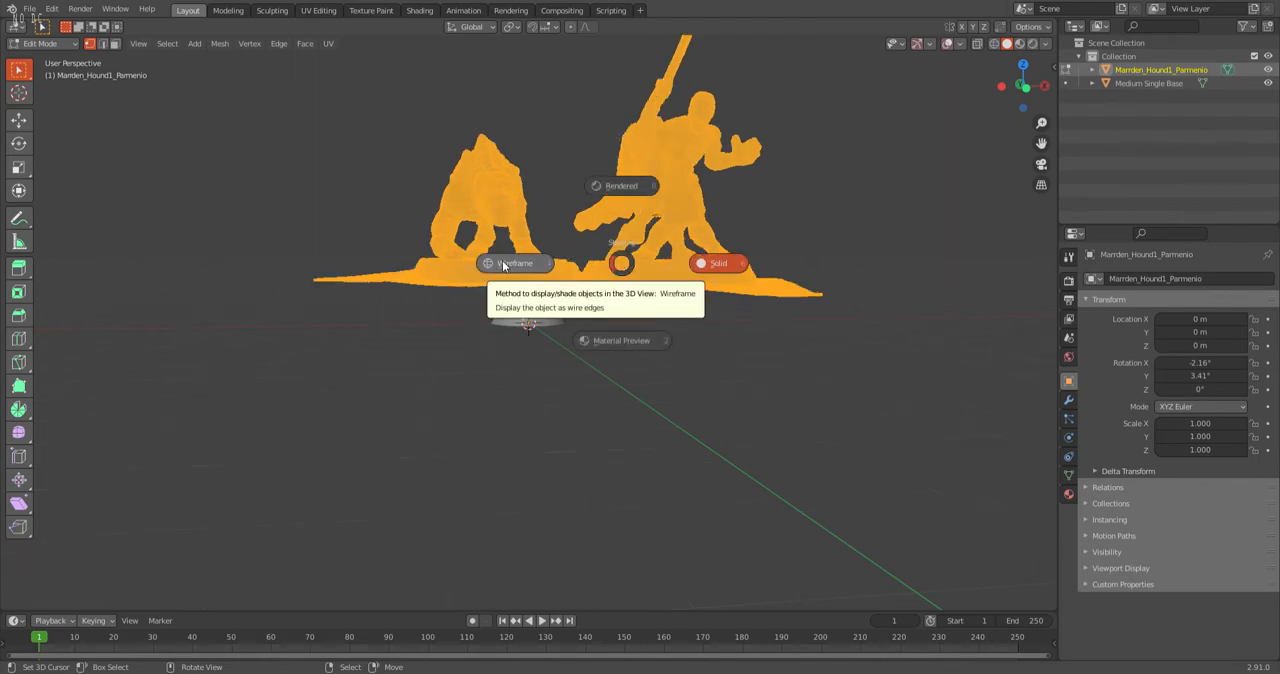
pyautogui.click(509, 266)
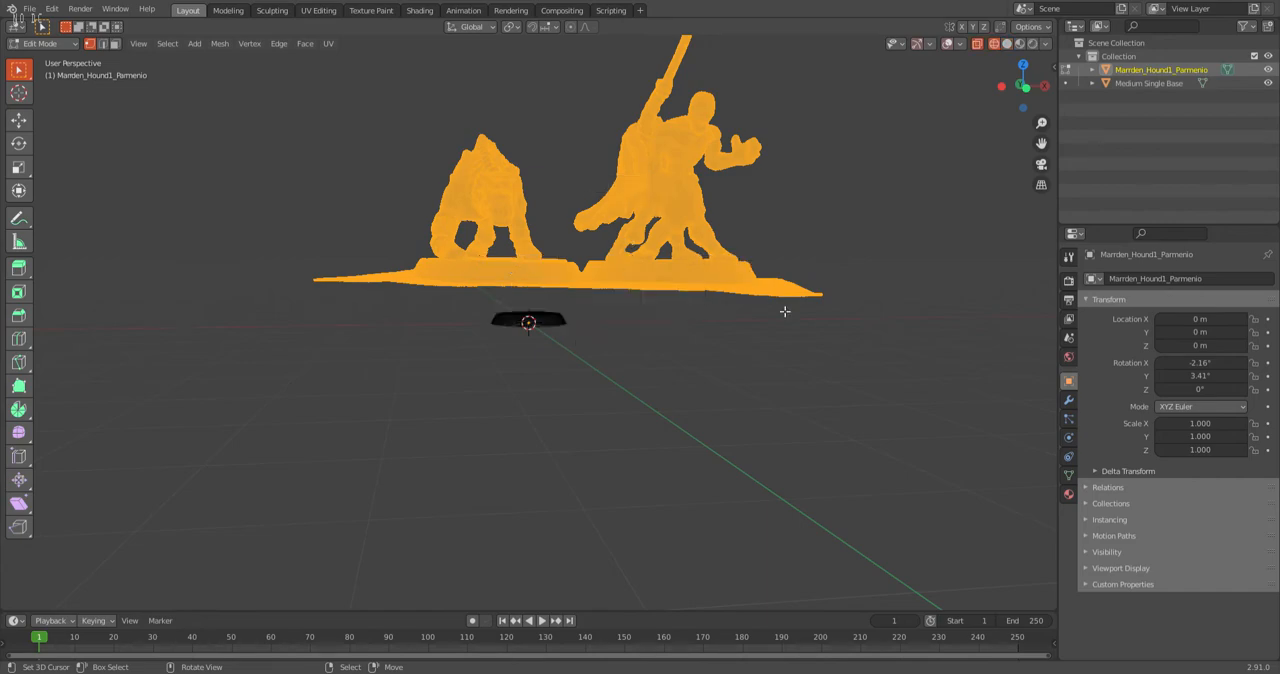
pyautogui.press('z')
pyautogui.click(456, 273)
pyautogui.scroll(5, 670, 203)
pyautogui.scroll(-6, 600, 215)
pyautogui.scroll(2, 508, 238)
pyautogui.moveTo(508, 238); pyautogui.dragTo(516, 256, button='middle')
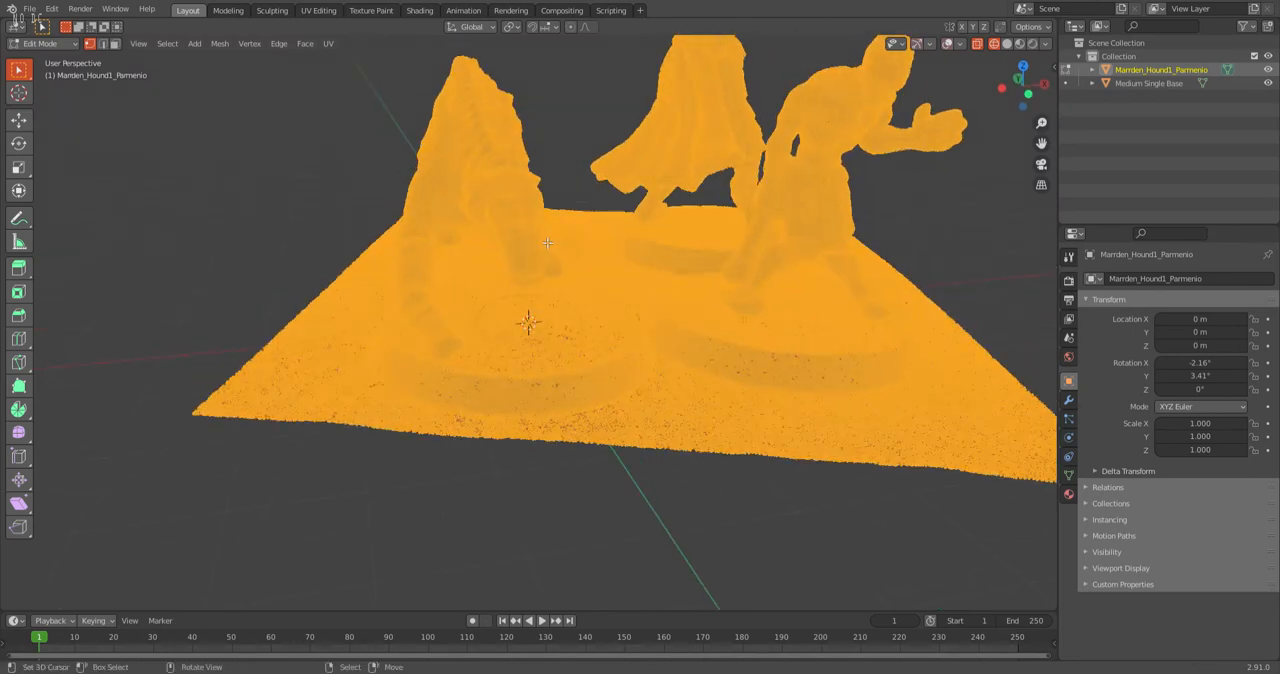
# Try a box selection over the hound figure in Solid shading.
pyautogui.press('z')
pyautogui.click(617, 232)
pyautogui.press('b')
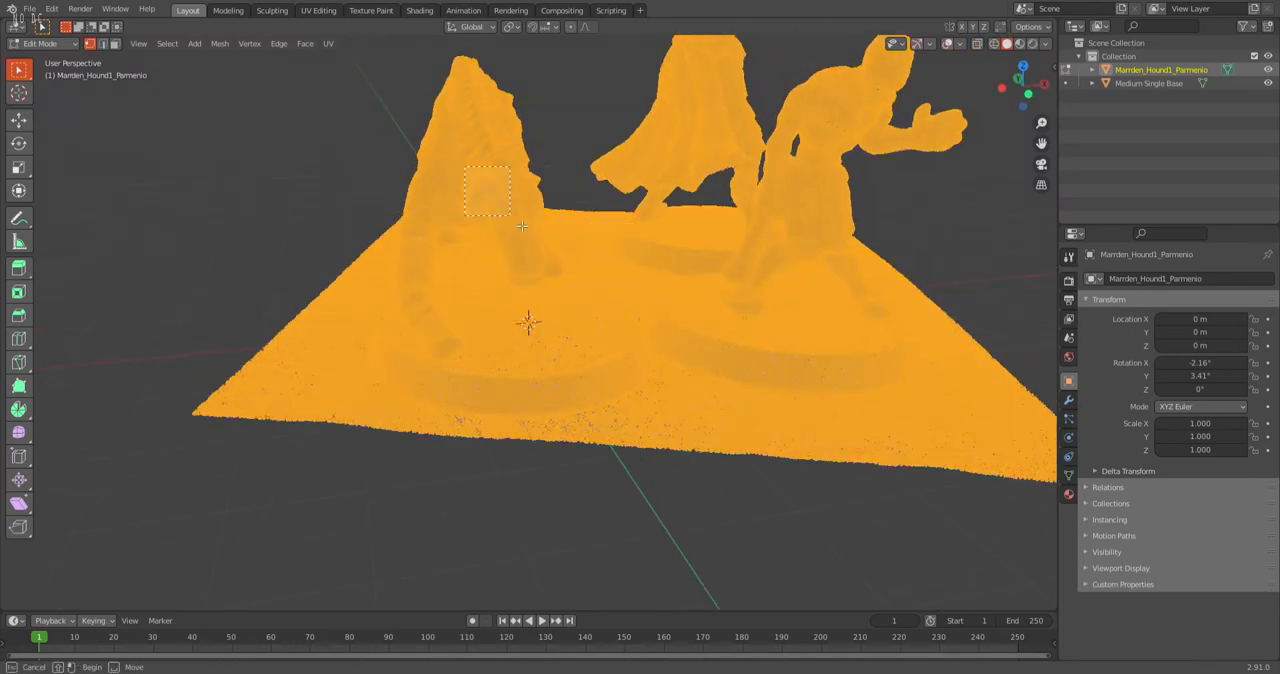
pyautogui.moveTo(452, 271)
pyautogui.mouseDown(button='middle')
pyautogui.moveTo(500, 262)
pyautogui.moveTo(514, 293)
pyautogui.moveTo(451, 334)
pyautogui.moveTo(377, 289)
pyautogui.moveTo(414, 271)
pyautogui.mouseUp(button='middle')
# Return to Wireframe shading and deselect all of the scanned mesh's vertices.
pyautogui.press('z')
pyautogui.click(379, 263)
pyautogui.press('b')
pyautogui.moveTo(360, 107); pyautogui.dragTo(495, 272)
pyautogui.moveTo(495, 272)
pyautogui.mouseDown(button='middle')
pyautogui.moveTo(460, 284)
pyautogui.moveTo(634, 291)
pyautogui.moveTo(506, 295)
pyautogui.moveTo(508, 280)
pyautogui.mouseUp(button='middle')
pyautogui.hotkey('alt', 'a')
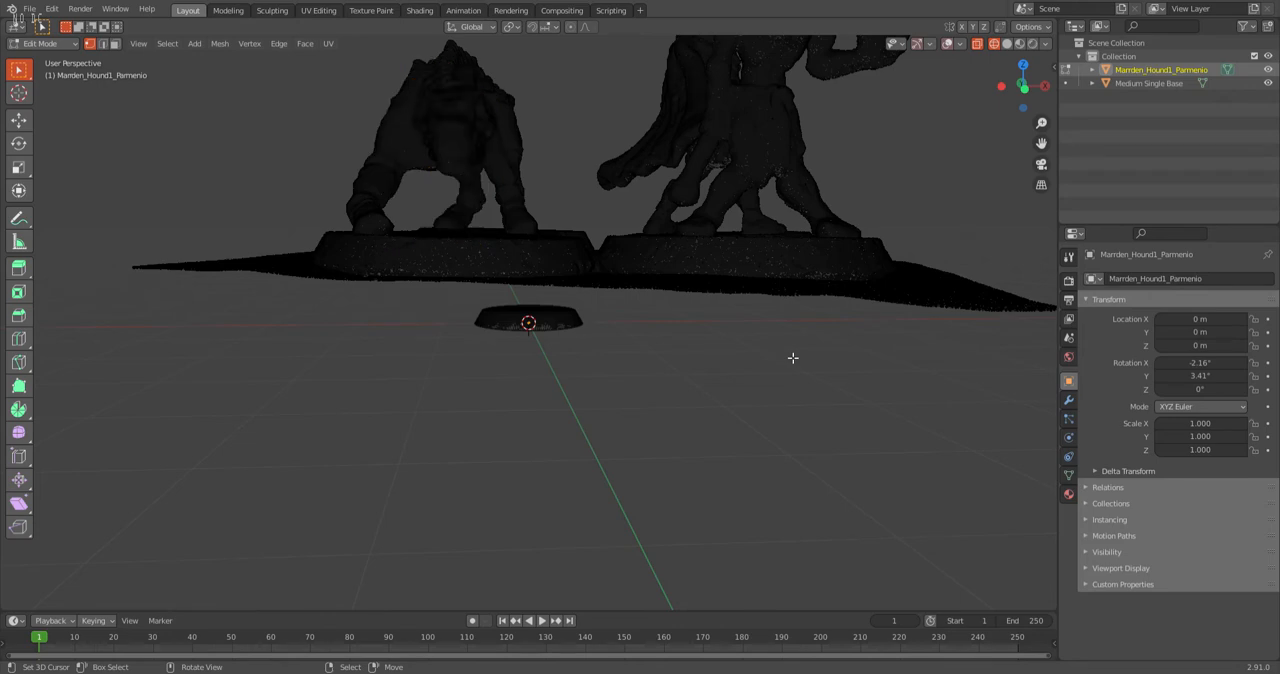
pyautogui.moveTo(604, 388); pyautogui.dragTo(493, 267, button='middle')
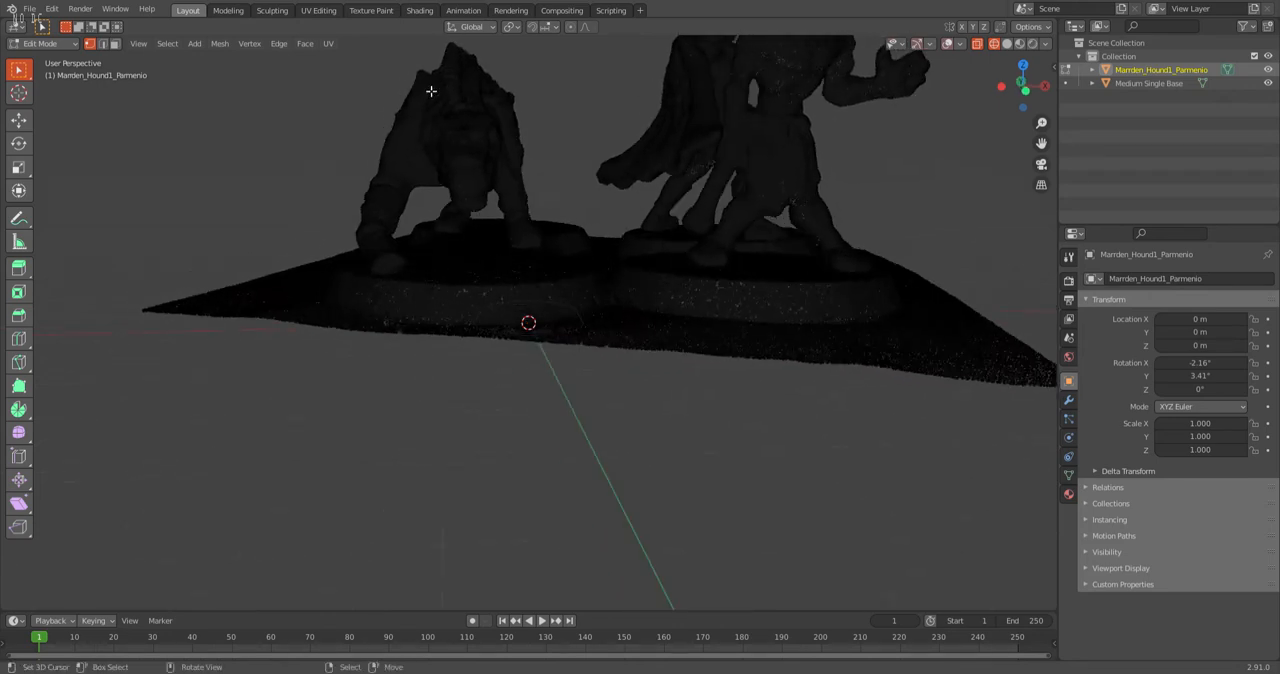
pyautogui.scroll(-2, 315, 91)
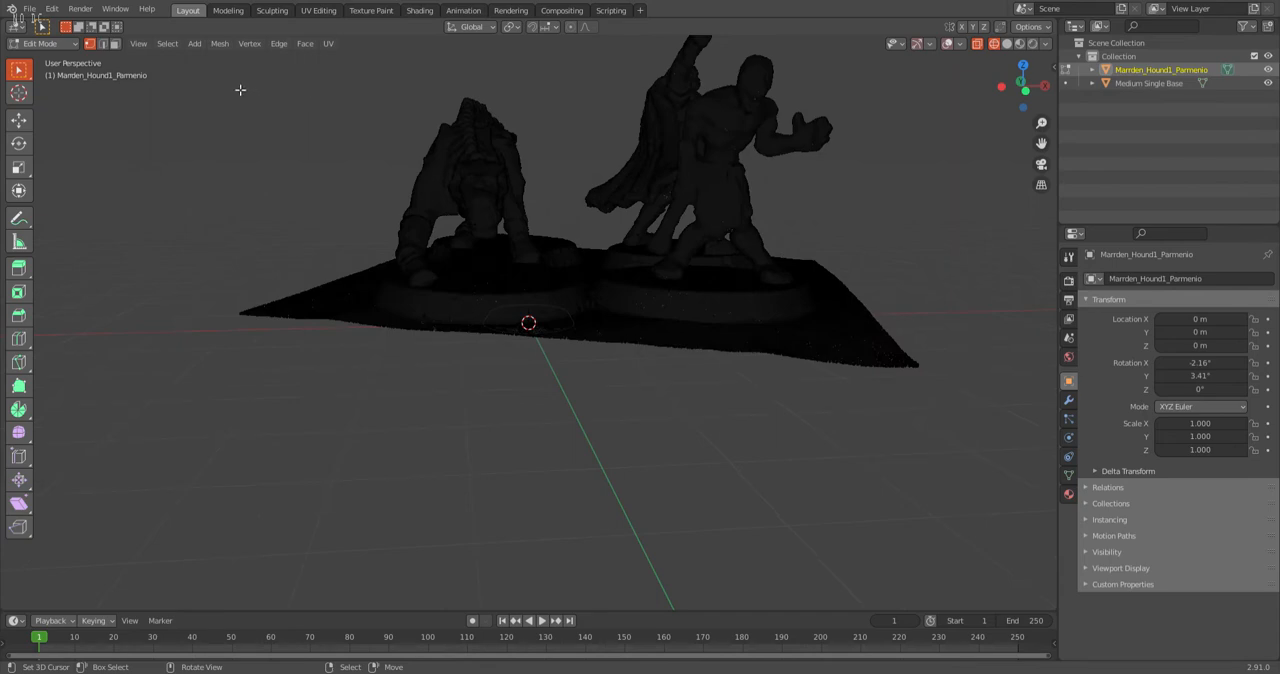
# Box-select the hound figure together with its half of the ground sheet and delete those vertices.
pyautogui.press('b')
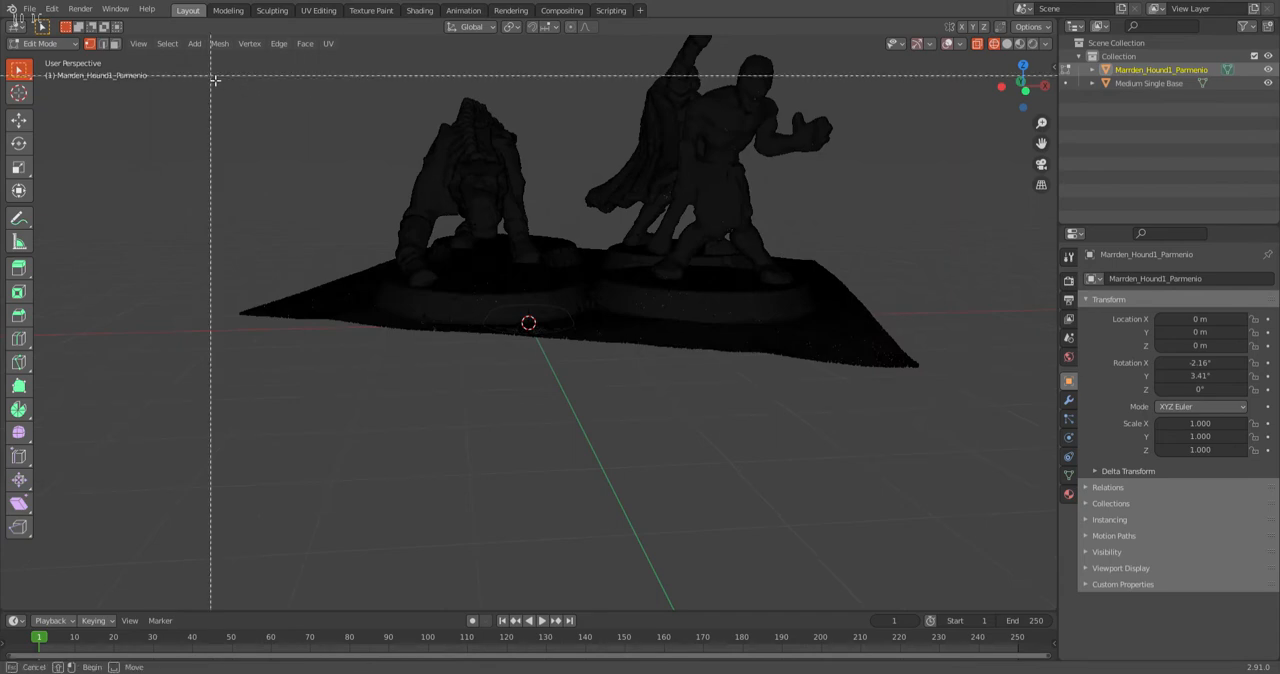
pyautogui.moveTo(211, 76); pyautogui.dragTo(583, 369)
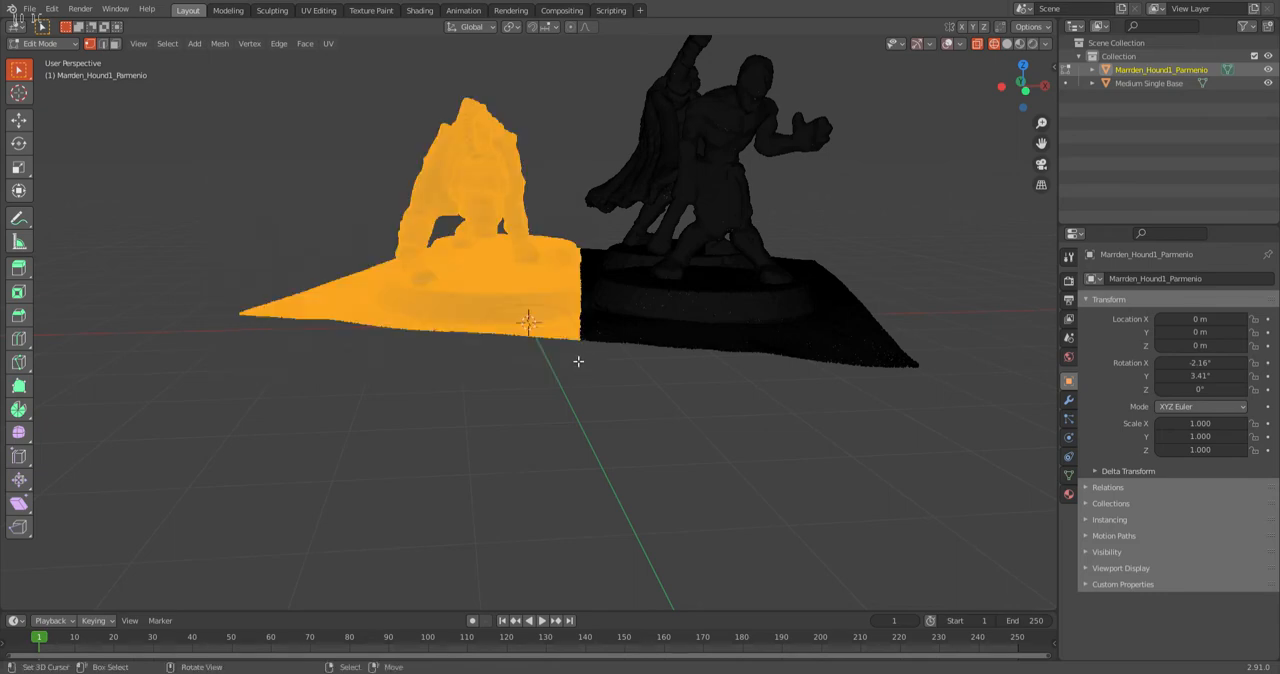
pyautogui.press('x')
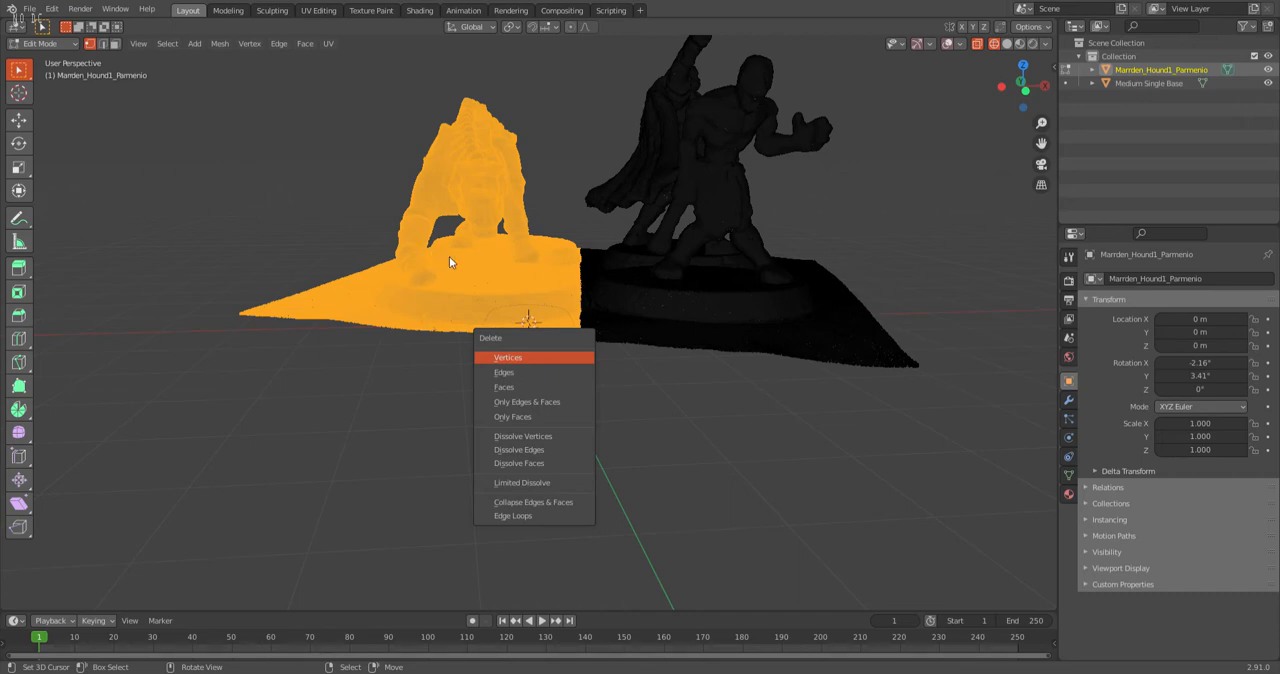
pyautogui.click(507, 357)
# From the side, box-select the smaller hunched figure with its base and surrounding ground, and delete those vertices.
pyautogui.moveTo(600, 356); pyautogui.dragTo(766, 346, button='middle')
pyautogui.press('b')
pyautogui.moveTo(844, 305); pyautogui.dragTo(586, 222)
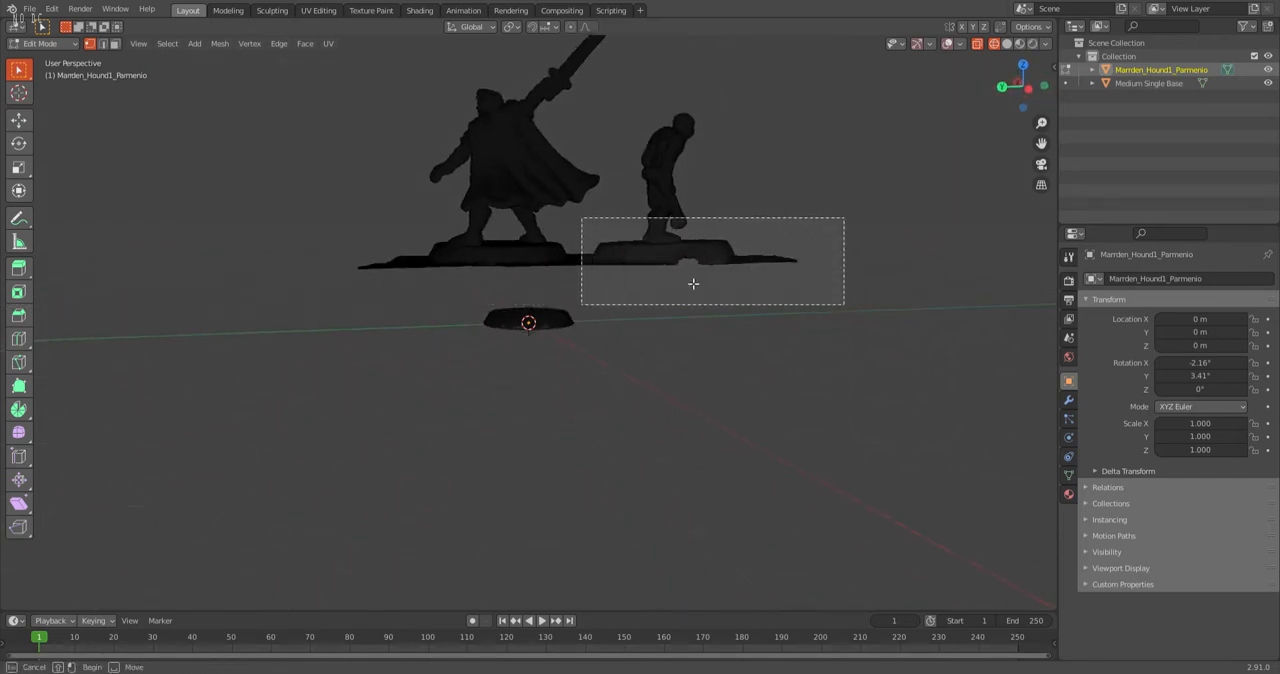
pyautogui.press('b')
pyautogui.moveTo(626, 86); pyautogui.dragTo(807, 340)
pyautogui.press('x')
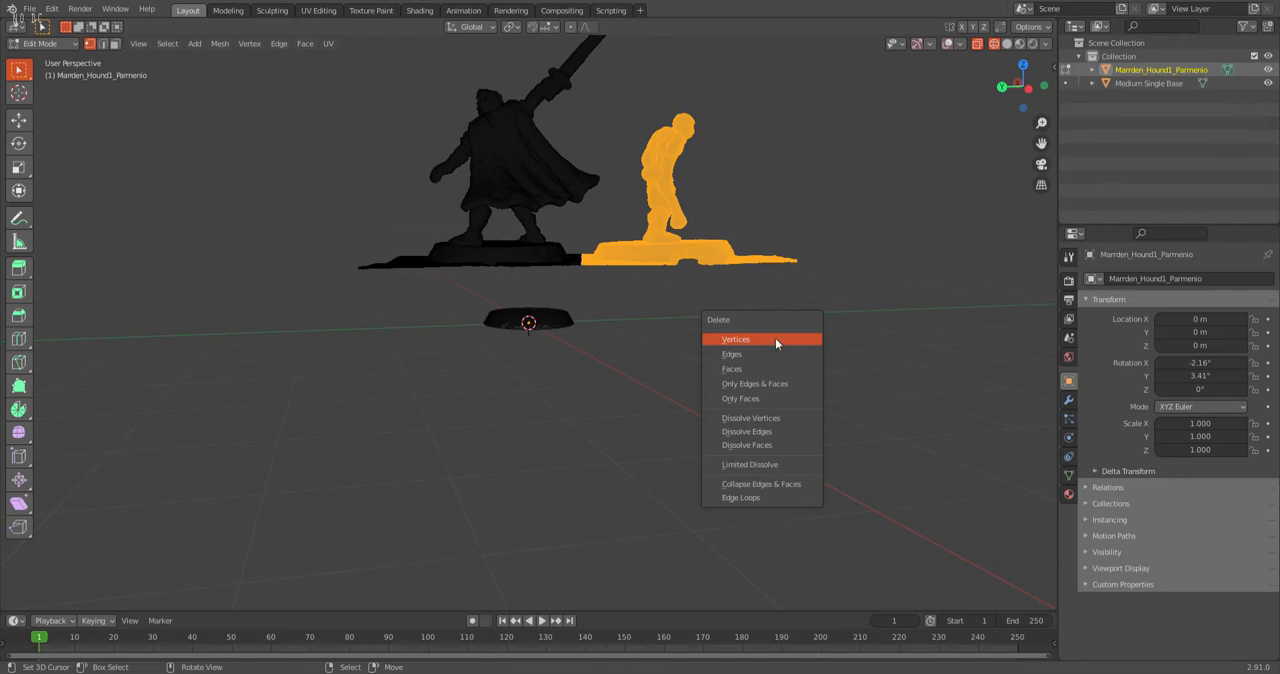
pyautogui.click(775, 338)
# Return the scan to Object Mode and switch to Solid shading to inspect the remaining caped warrior.
pyautogui.moveTo(771, 331); pyautogui.dragTo(320, 312, button='middle')
pyautogui.moveTo(454, 268); pyautogui.dragTo(531, 294, button='middle')
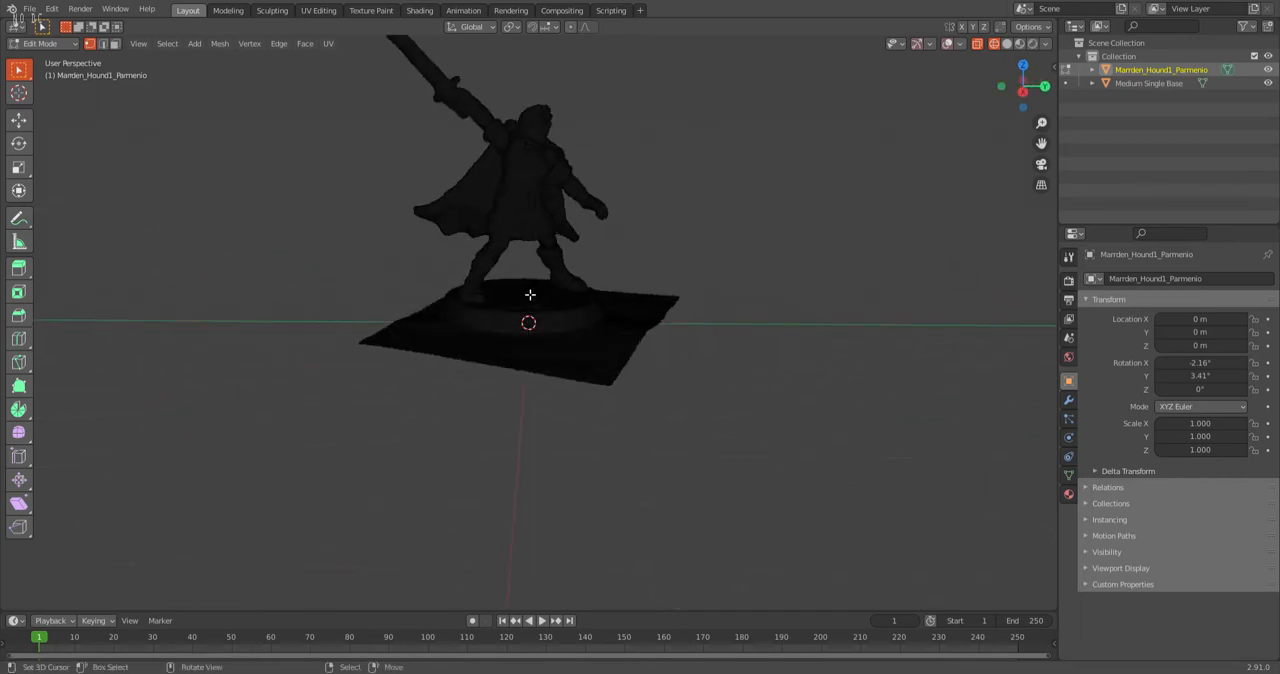
pyautogui.click(42, 43)
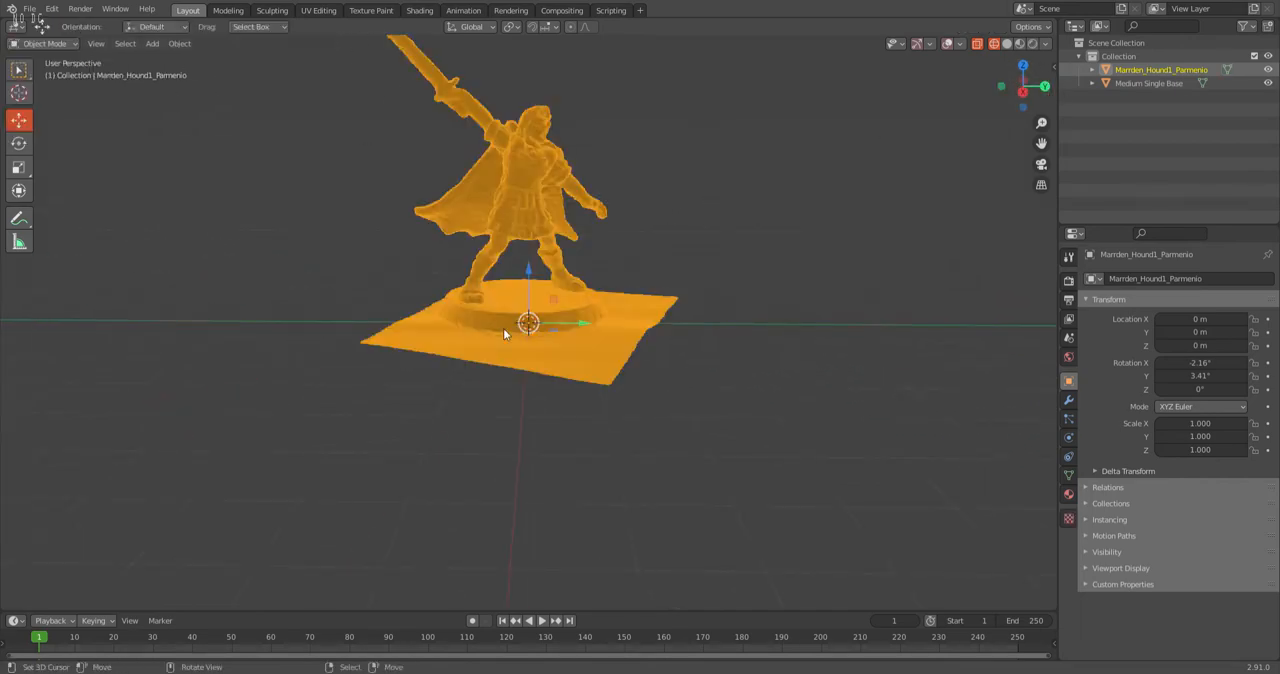
pyautogui.press('z')
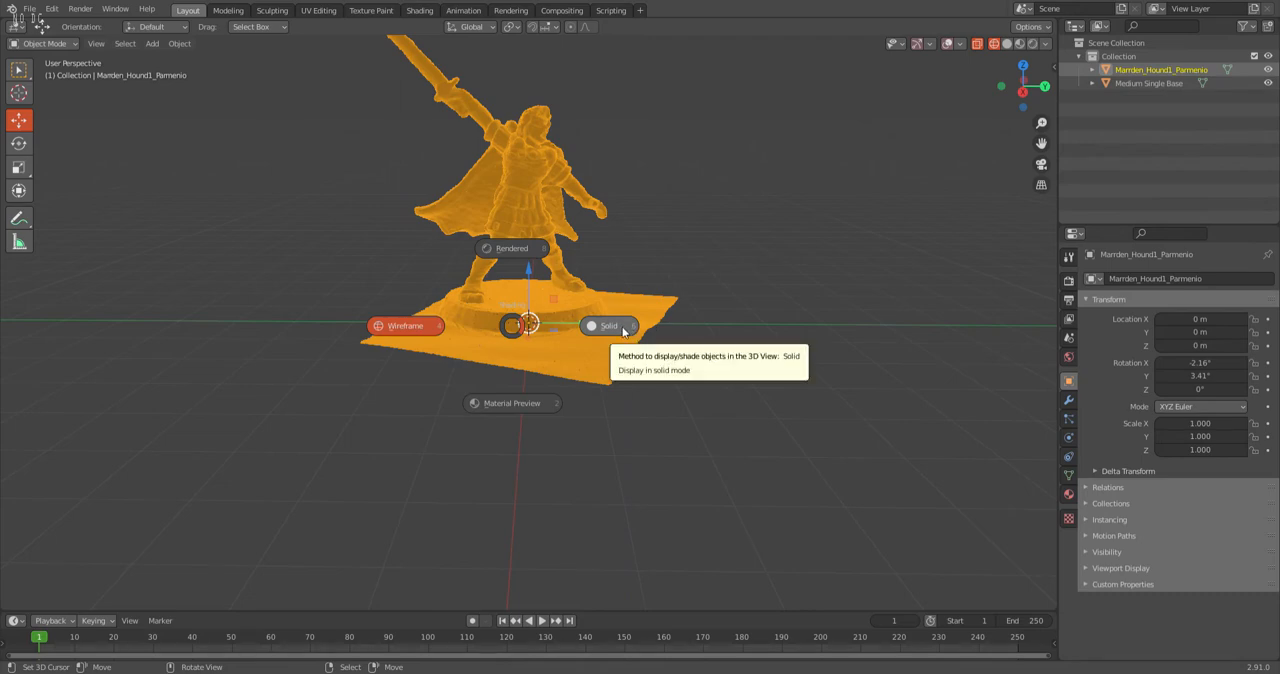
pyautogui.click(624, 328)
pyautogui.moveTo(671, 333); pyautogui.dragTo(886, 206, button='middle')
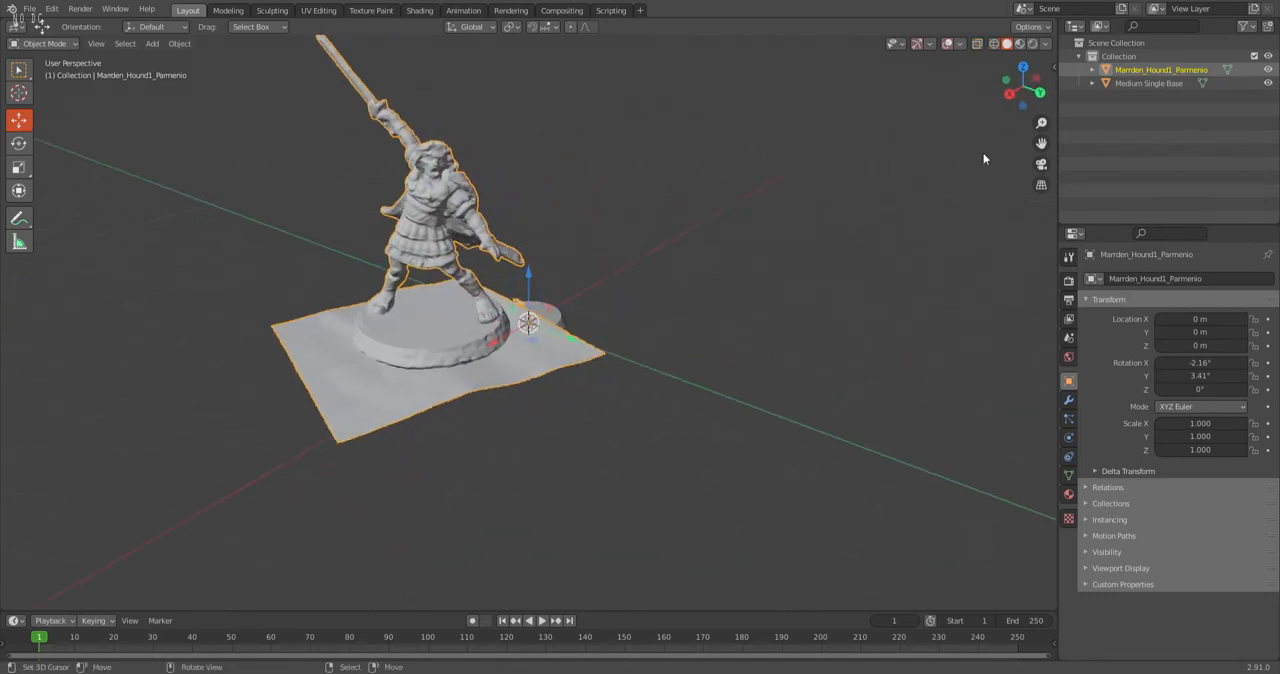
pyautogui.moveTo(511, 254)
pyautogui.mouseDown(button='middle')
pyautogui.moveTo(478, 233)
pyautogui.moveTo(508, 237)
pyautogui.mouseUp(button='middle')
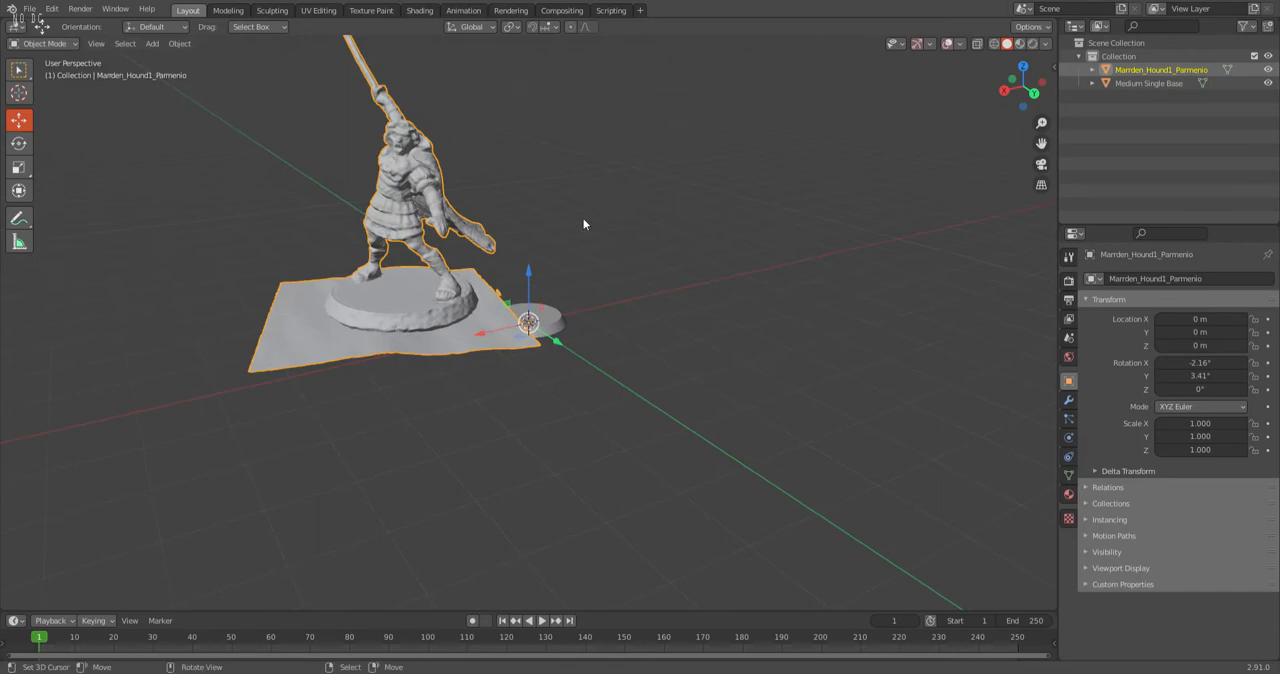
pyautogui.scroll(3, 400, 104)
pyautogui.moveTo(358, 106); pyautogui.dragTo(442, 150, button='middle')
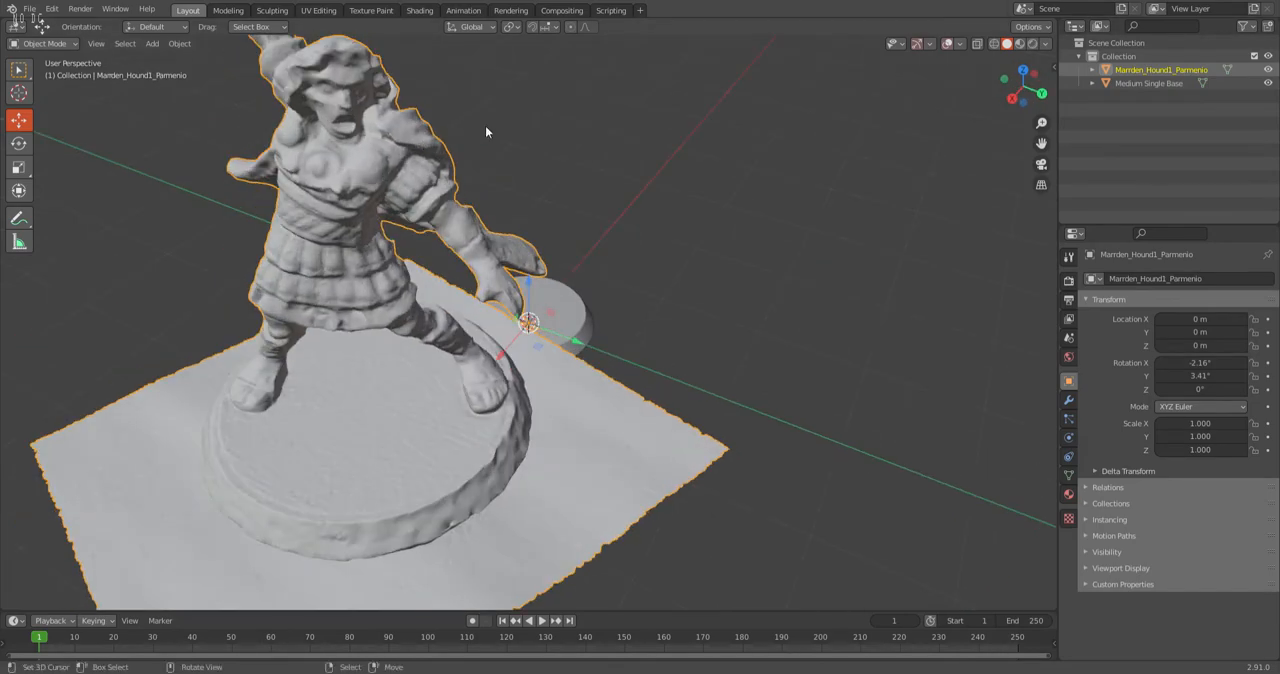
pyautogui.scroll(-5, 478, 132)
# In the right orthographic view, lower the scan about 0.35 m along Z toward the round base.
pyautogui.click(1016, 106)
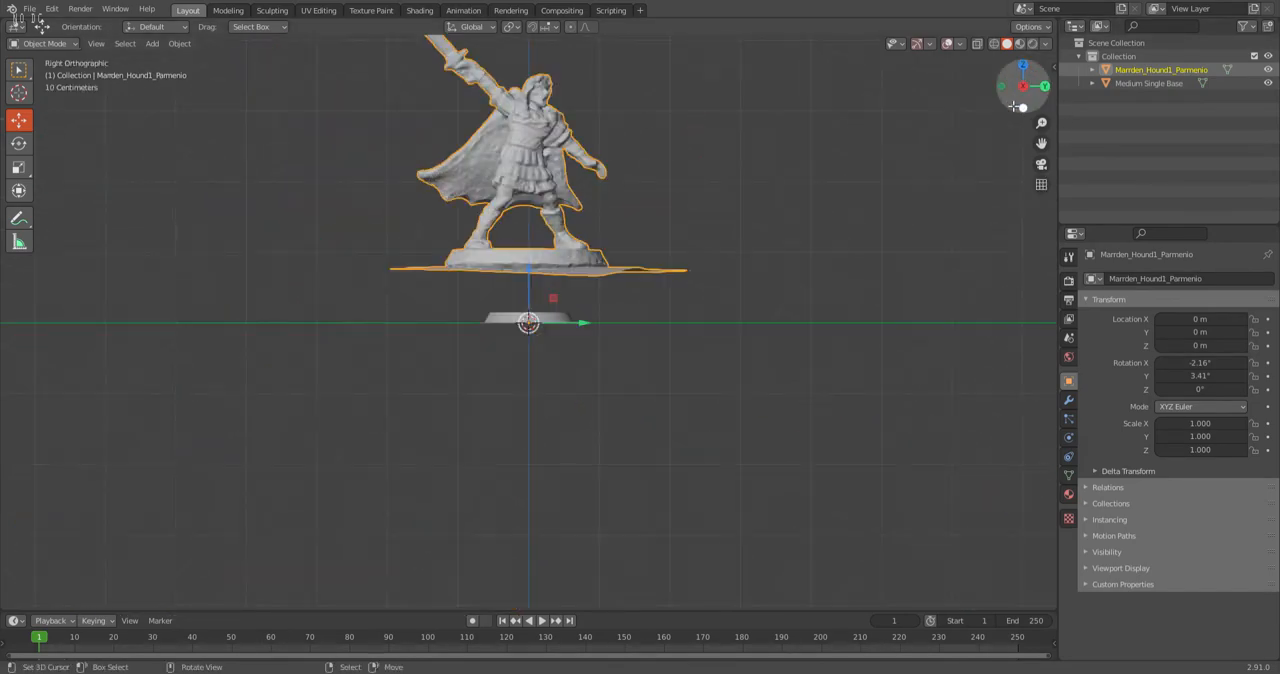
pyautogui.keyDown('shift'); pyautogui.moveTo(603, 243); pyautogui.dragTo(683, 243, button='middle'); pyautogui.keyUp('shift')
pyautogui.scroll(3, 683, 243)
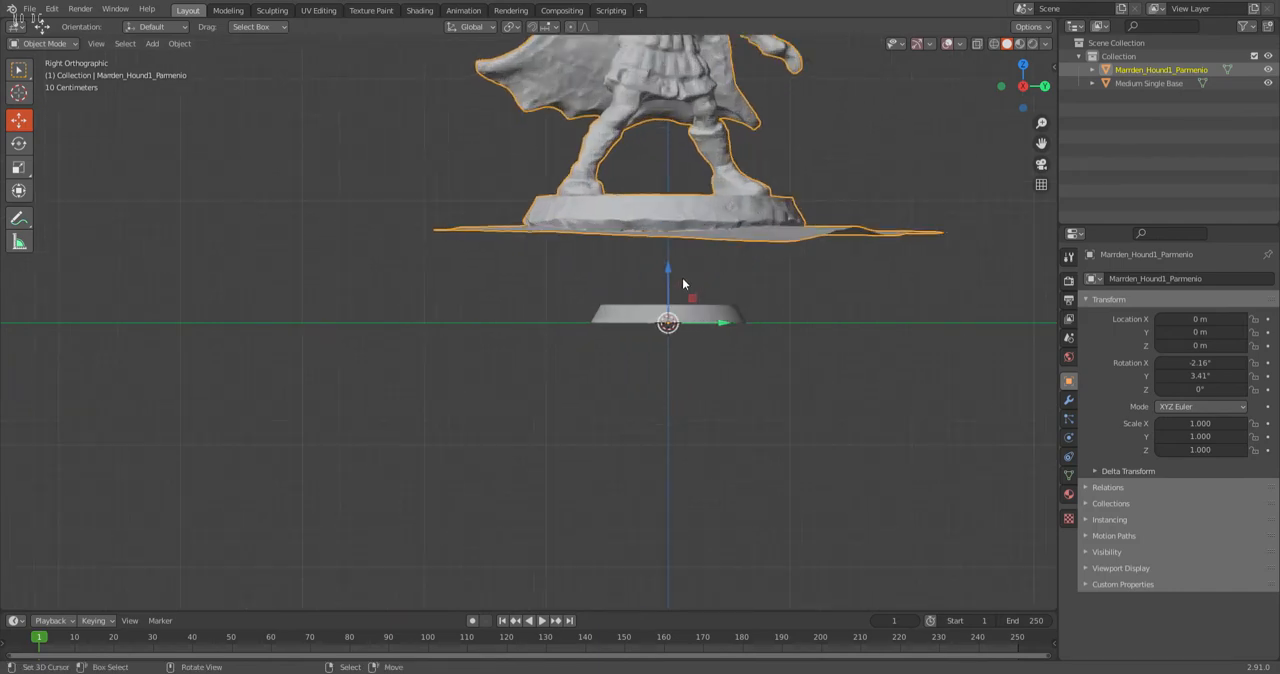
pyautogui.moveTo(670, 265); pyautogui.dragTo(680, 319)
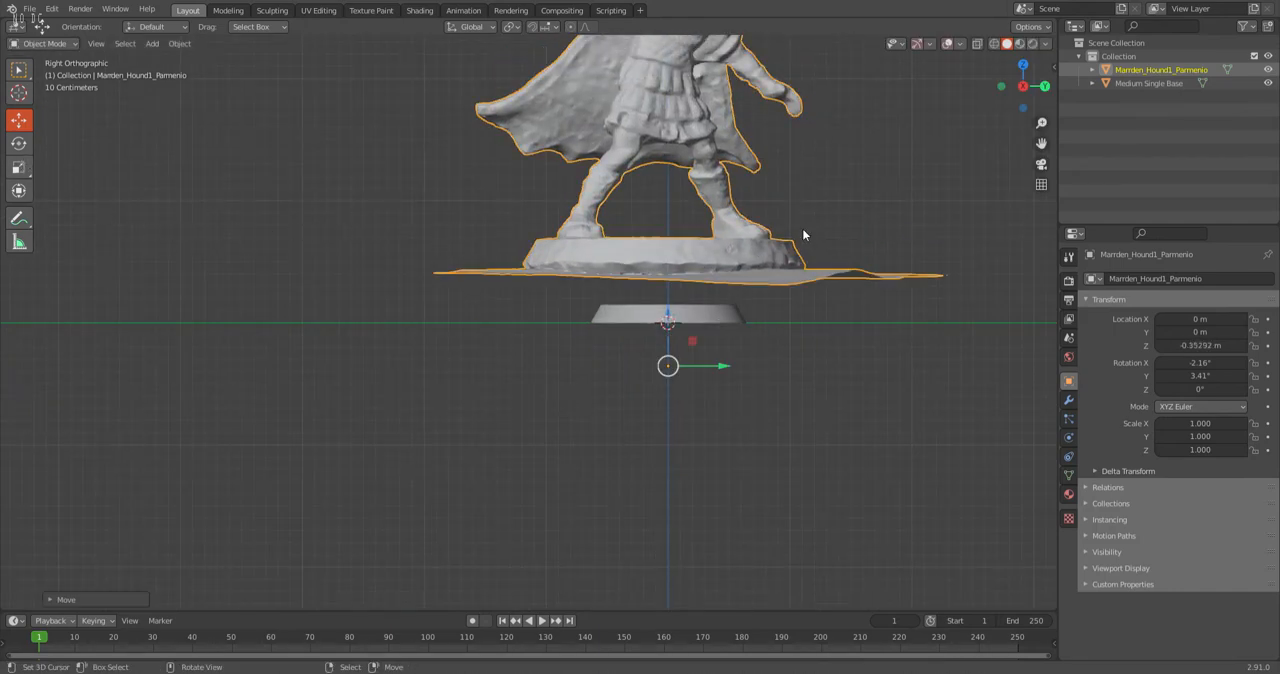
# Scale the scan uniformly to about 0.549 to match the round base's width, and lower it to about Z -0.606 m.
pyautogui.click(19, 143)
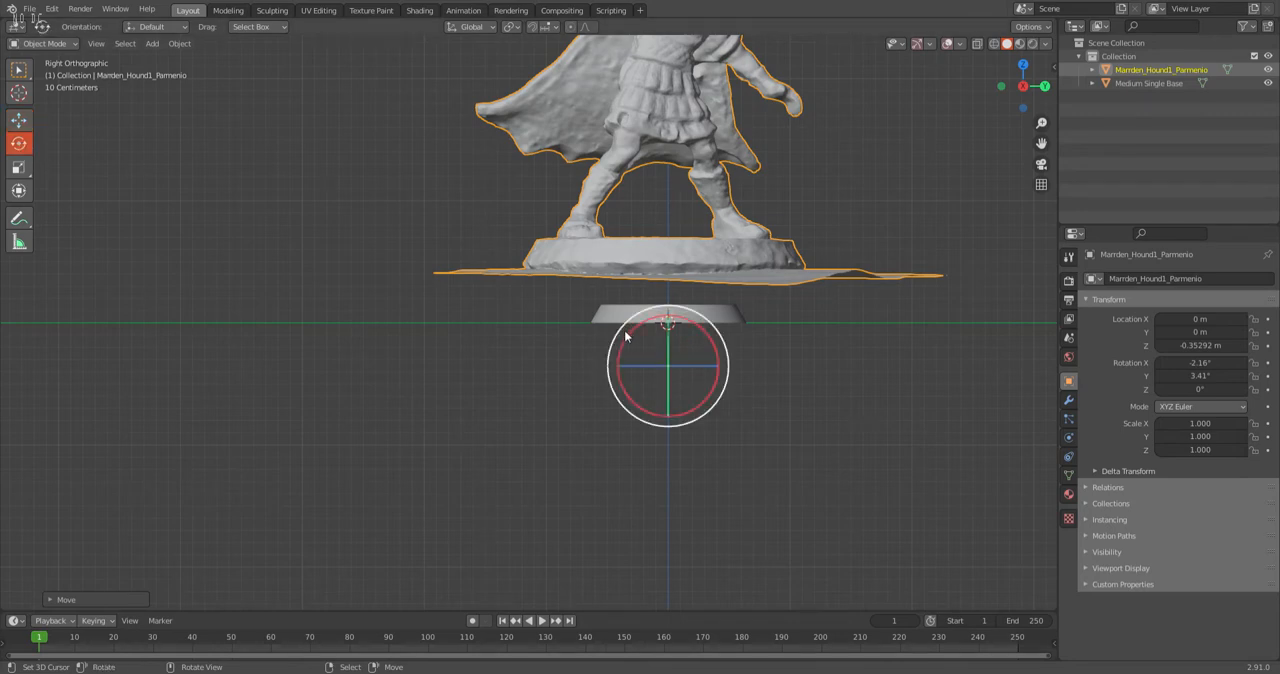
pyautogui.click(20, 168)
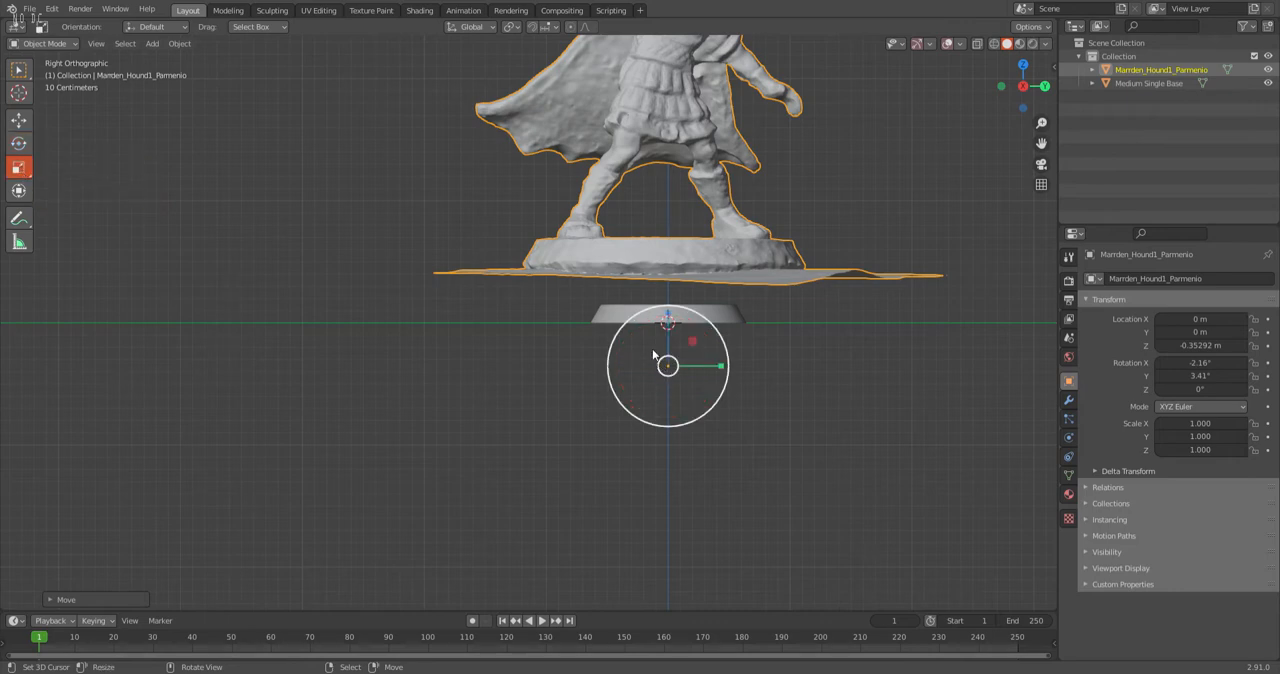
pyautogui.moveTo(623, 330); pyautogui.dragTo(634, 358)
pyautogui.scroll(4, 636, 354)
pyautogui.keyDown('shift'); pyautogui.moveTo(749, 357); pyautogui.dragTo(449, 277, button='middle'); pyautogui.keyUp('shift')
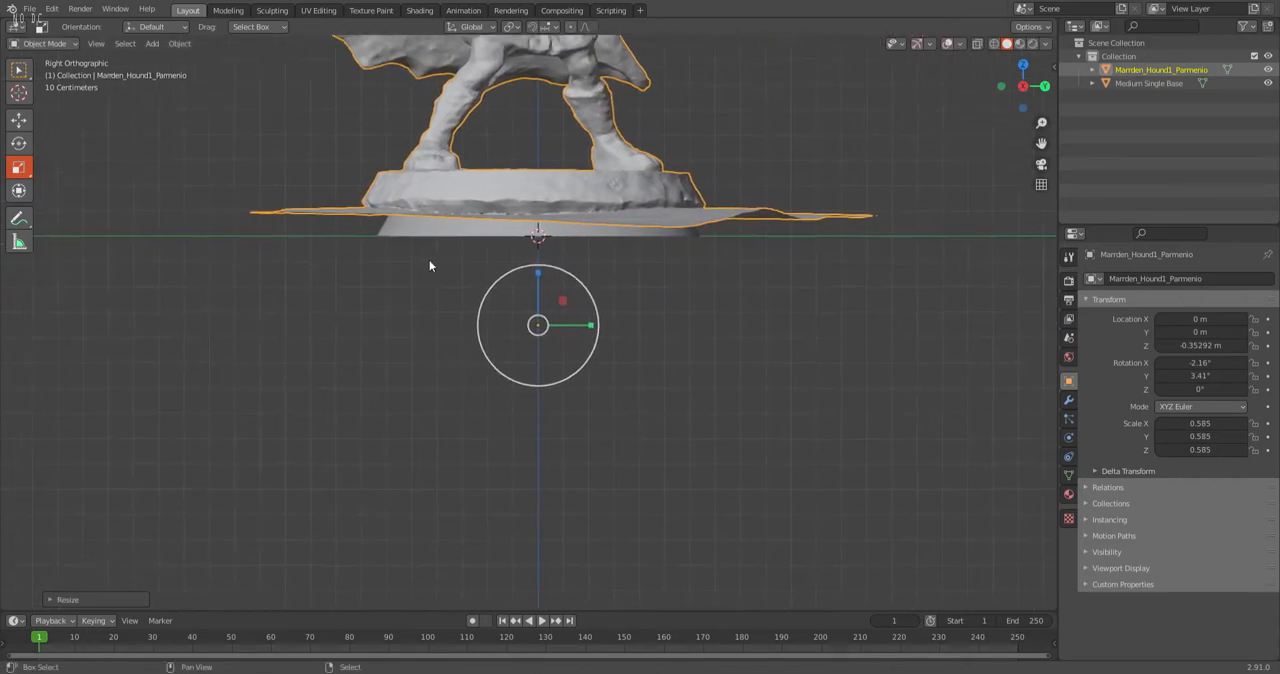
pyautogui.moveTo(497, 281); pyautogui.dragTo(567, 338)
pyautogui.click(19, 120)
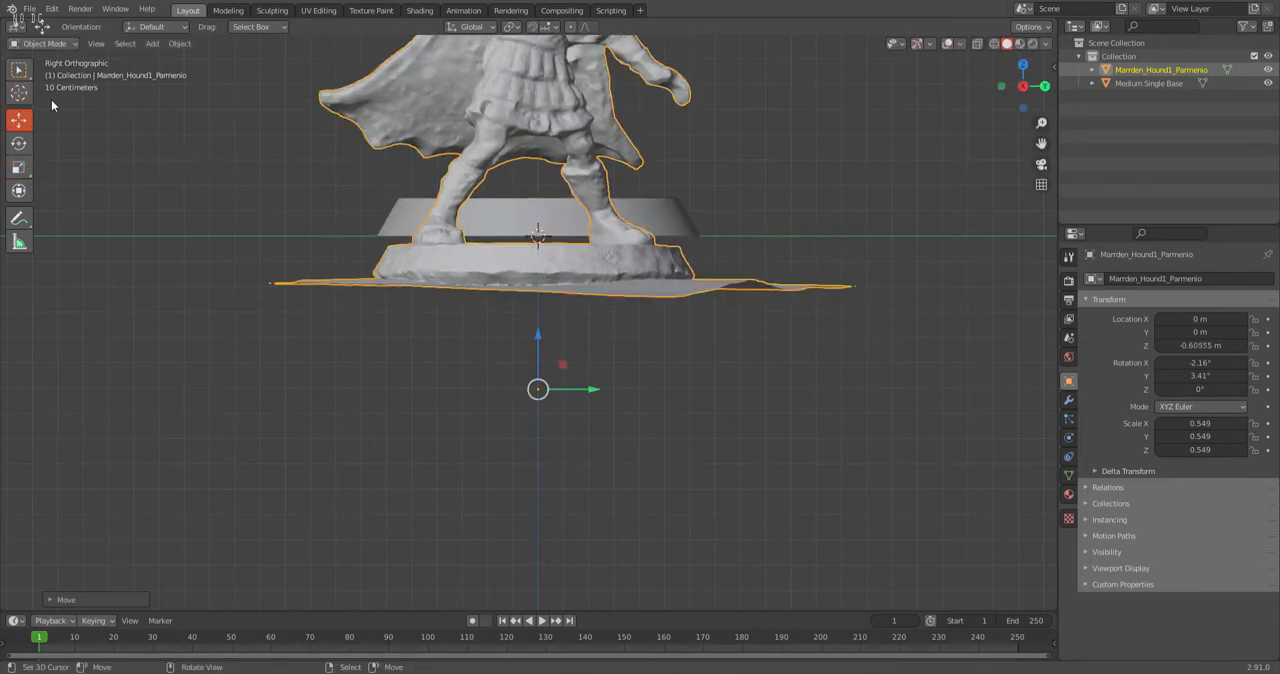
# Rotate the scan about 0.41° in the right view to level the warrior's base.
pyautogui.click(19, 143)
pyautogui.moveTo(521, 331); pyautogui.dragTo(481, 243)
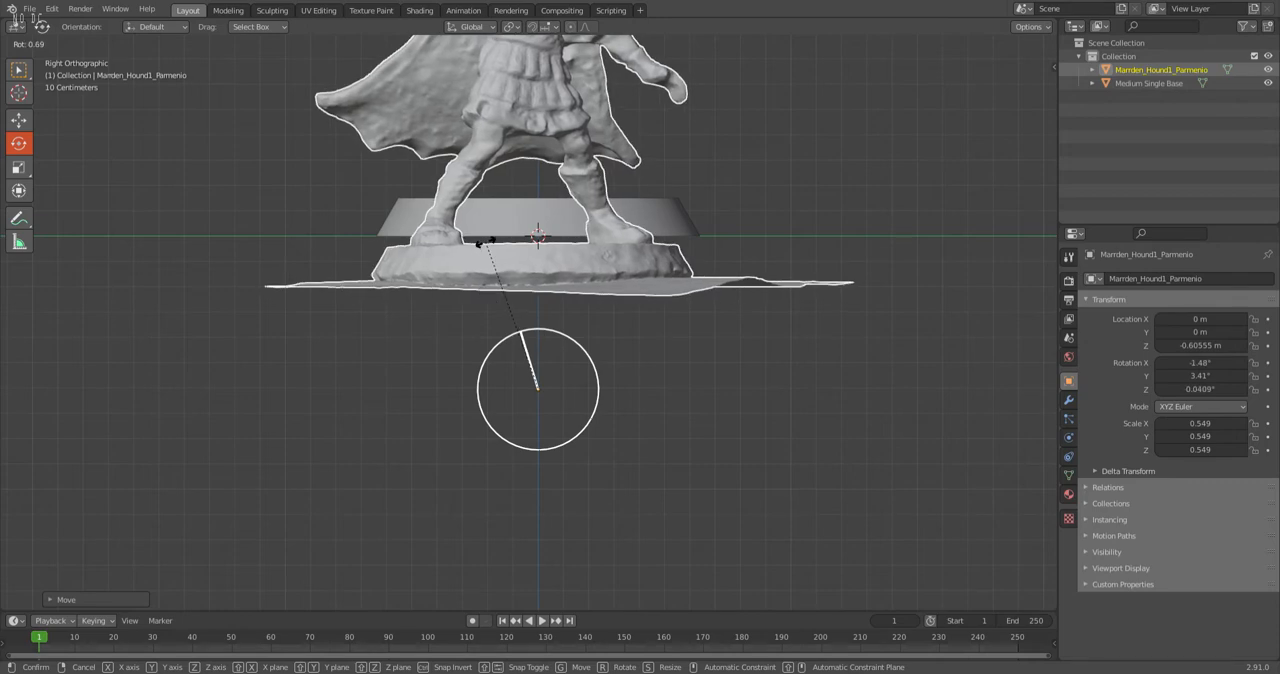
pyautogui.moveTo(482, 243); pyautogui.dragTo(492, 246)
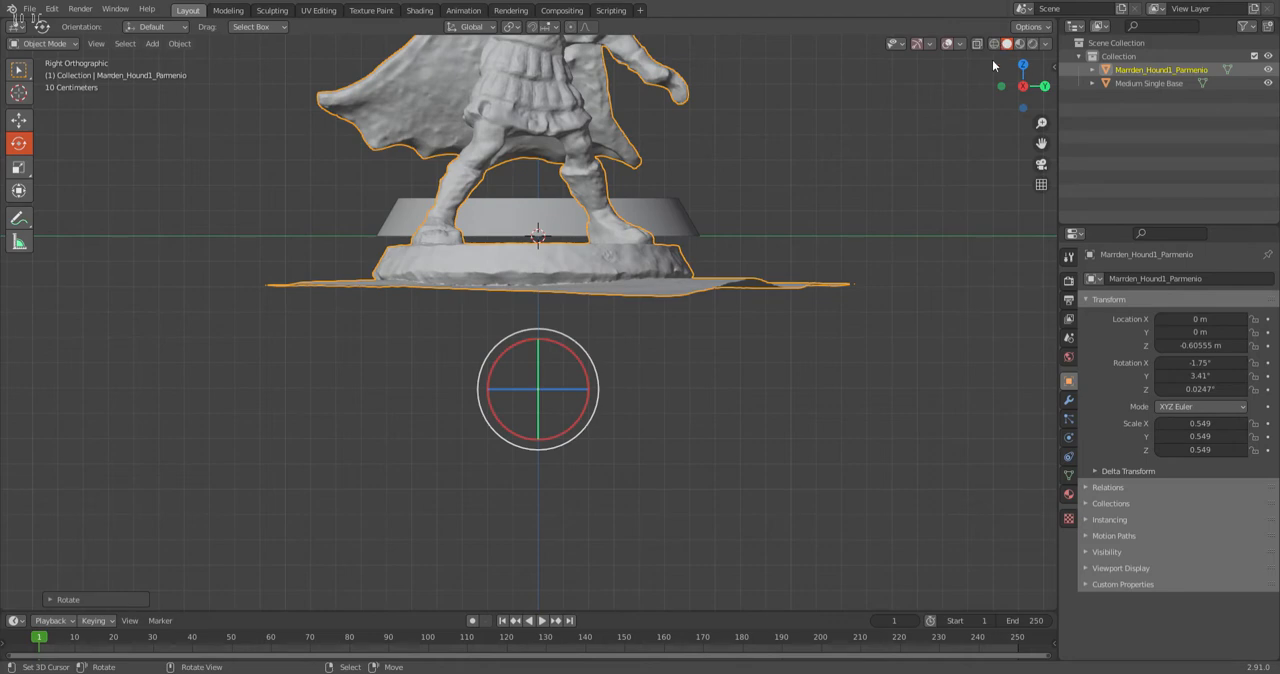
pyautogui.click(82, 598)
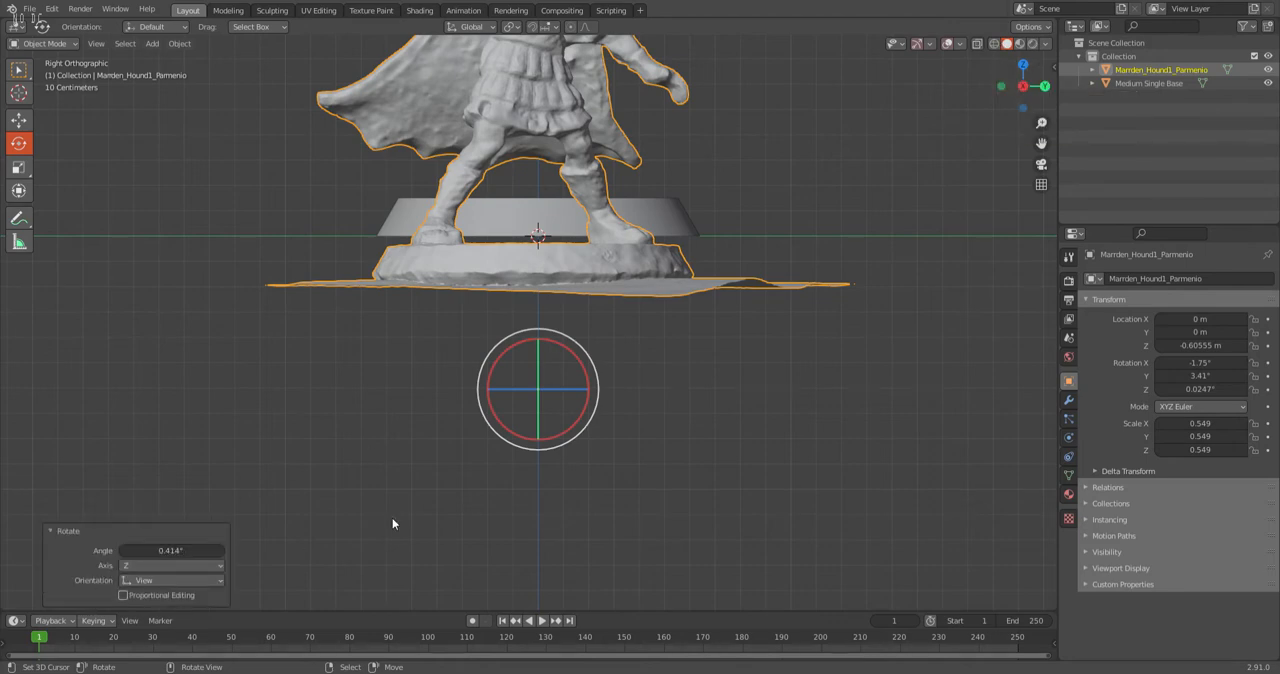
# Rotate the scan about 0.54° in the back orthographic view to level the top of its base.
pyautogui.click(1045, 86)
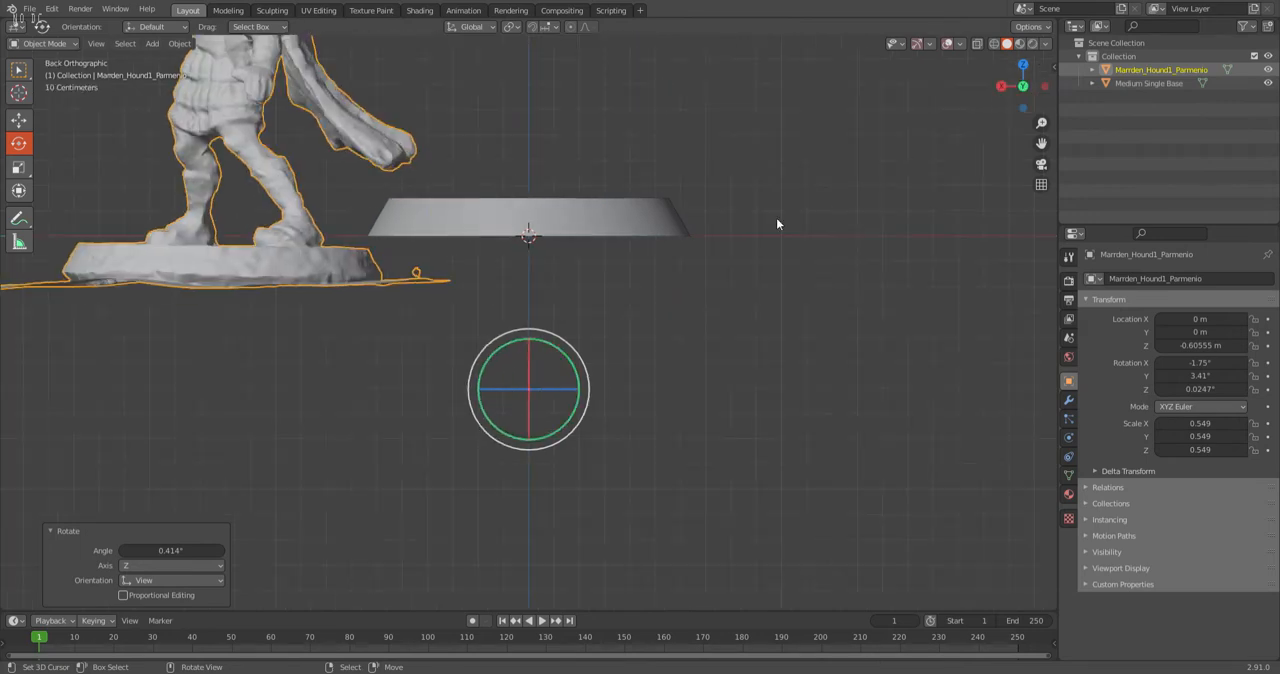
pyautogui.keyDown('shift'); pyautogui.moveTo(379, 307); pyautogui.dragTo(560, 293, button='middle'); pyautogui.keyUp('shift')
pyautogui.scroll(2, 502, 295)
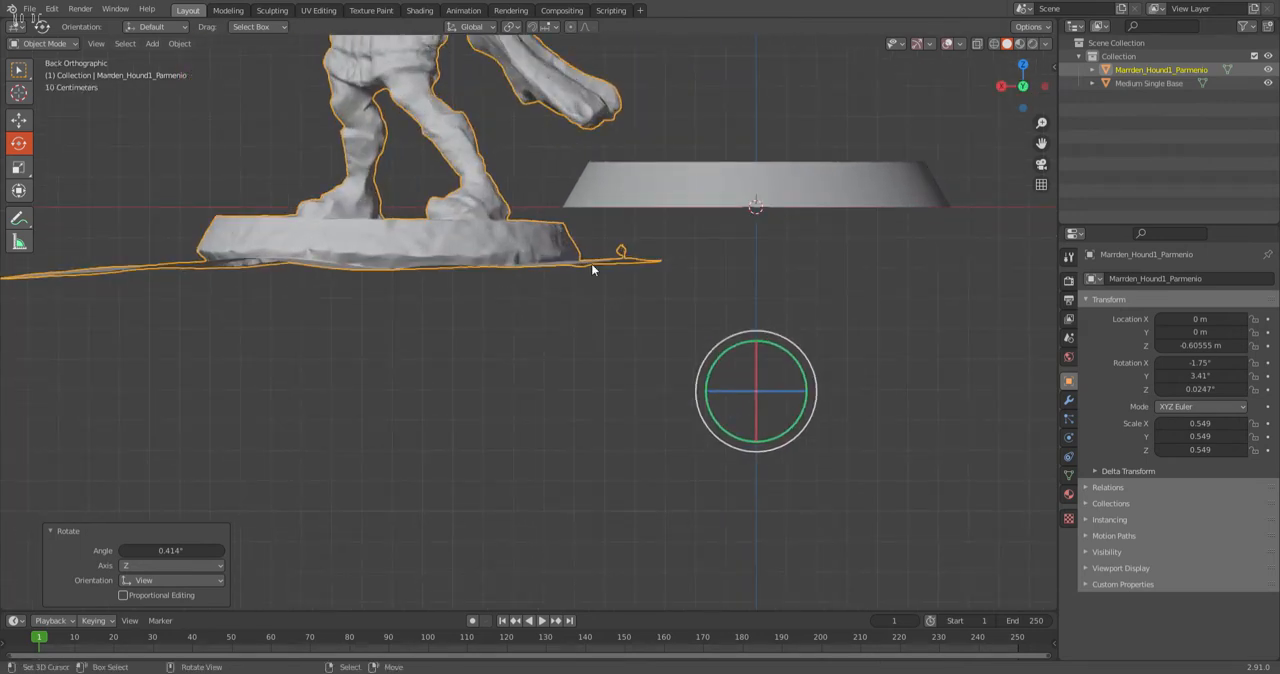
pyautogui.moveTo(697, 366); pyautogui.dragTo(430, 216)
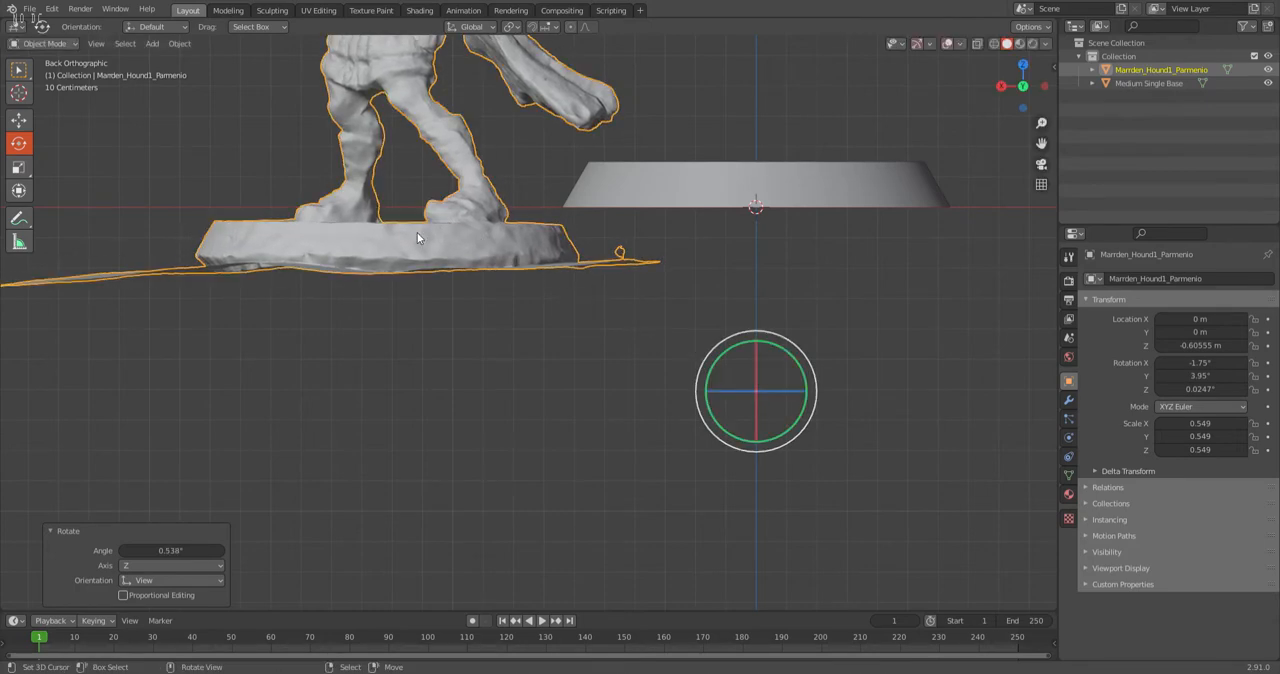
# Move the scan about -1.22 m along X and raise it about 0.2 m so its base overlaps the round base.
pyautogui.click(19, 121)
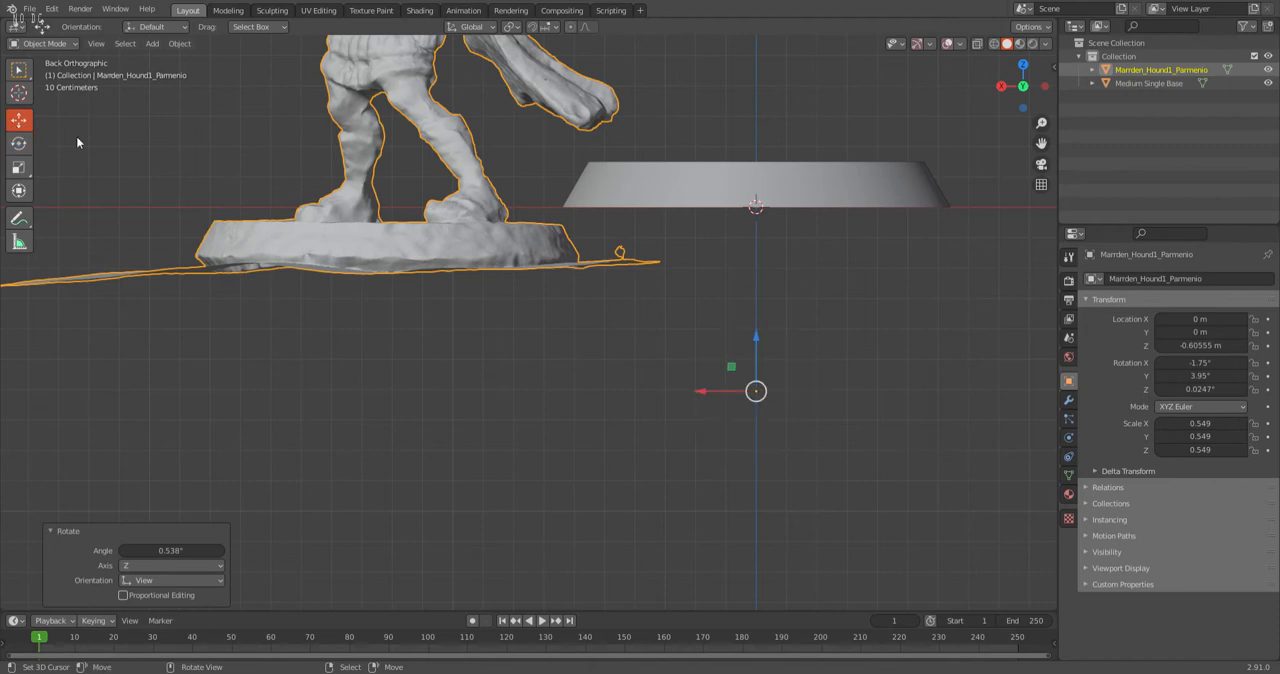
pyautogui.moveTo(704, 391); pyautogui.dragTo(25, 393)
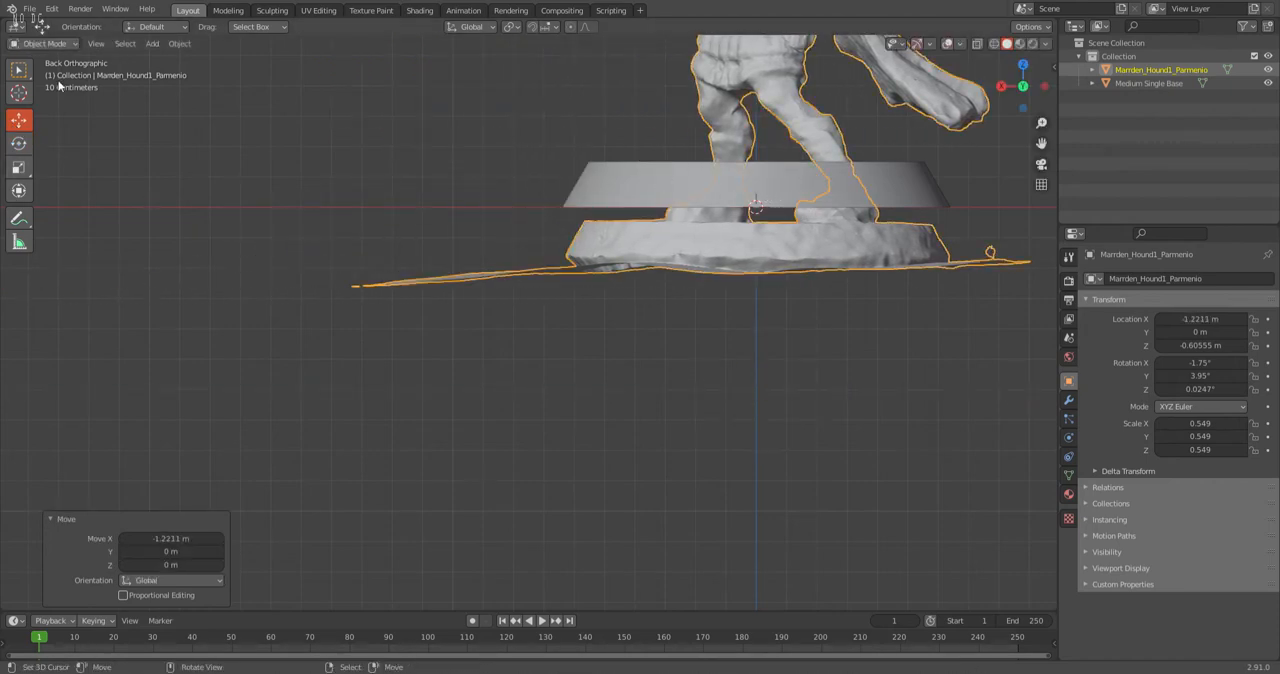
pyautogui.scroll(-3, 594, 305)
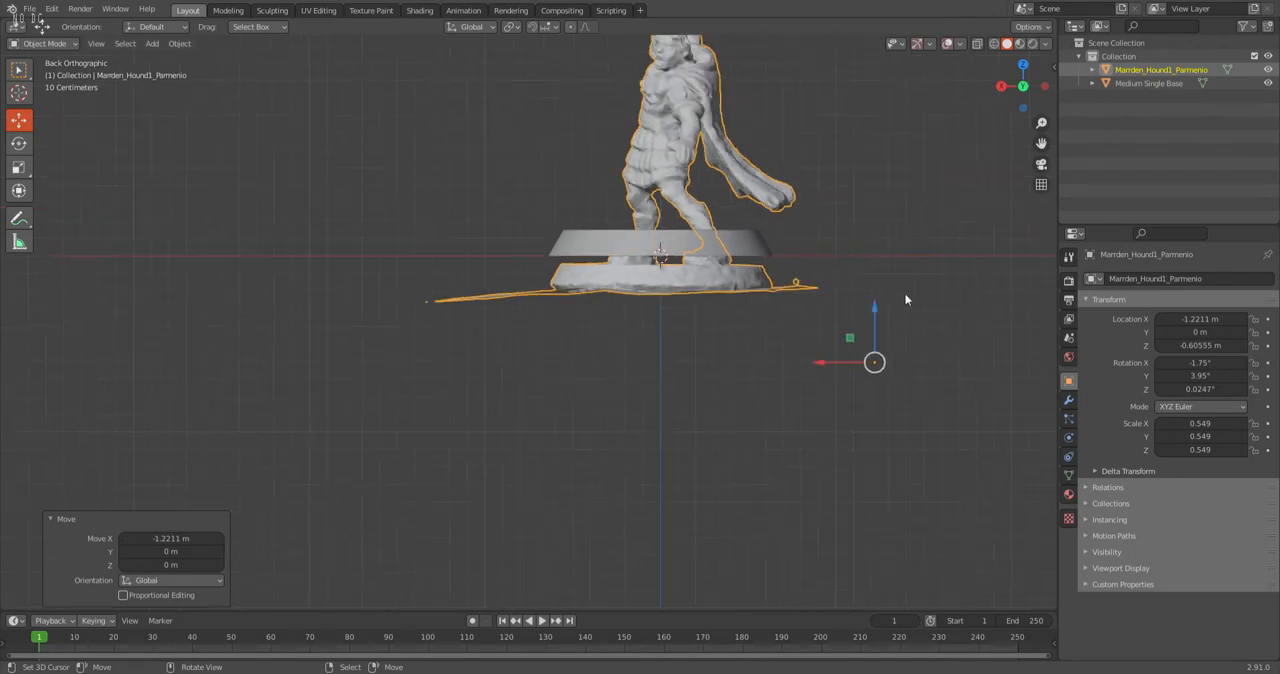
pyautogui.moveTo(876, 313); pyautogui.dragTo(880, 281)
pyautogui.moveTo(880, 281); pyautogui.dragTo(767, 294, button='middle')
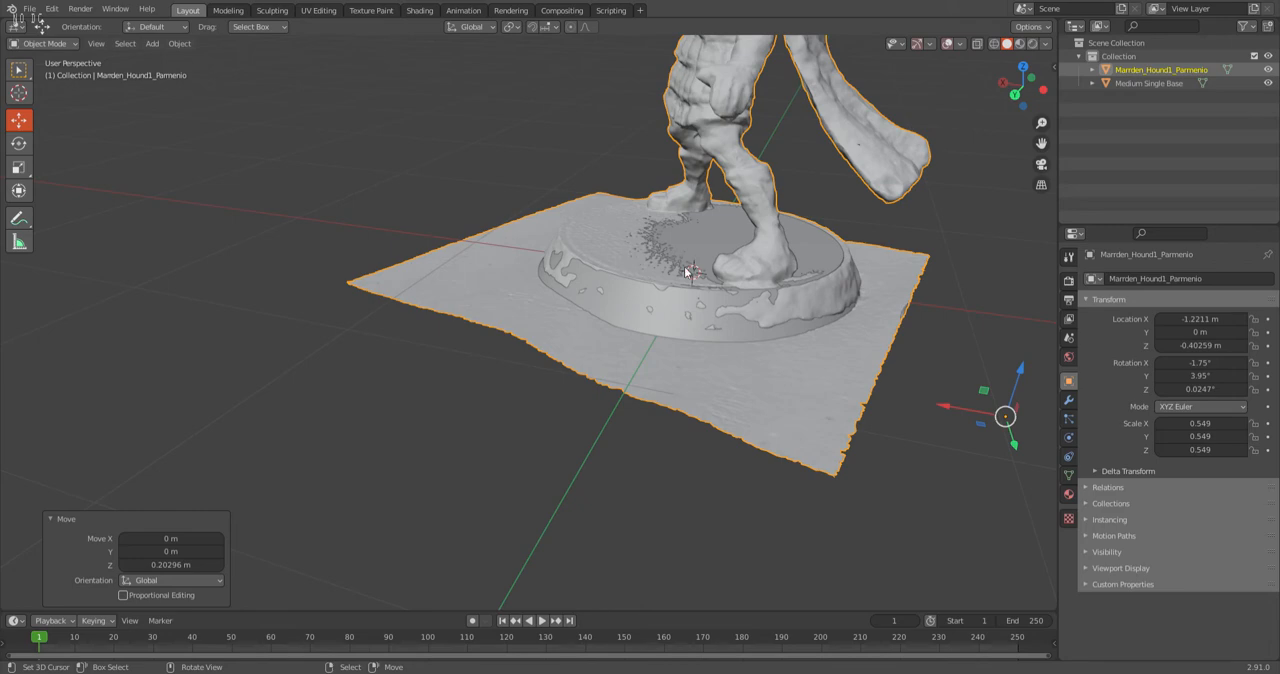
# Fine-tune the scan's tilt in the back view by about -0.03° and check how the two bases intersect.
pyautogui.click(1017, 97)
pyautogui.click(18, 142)
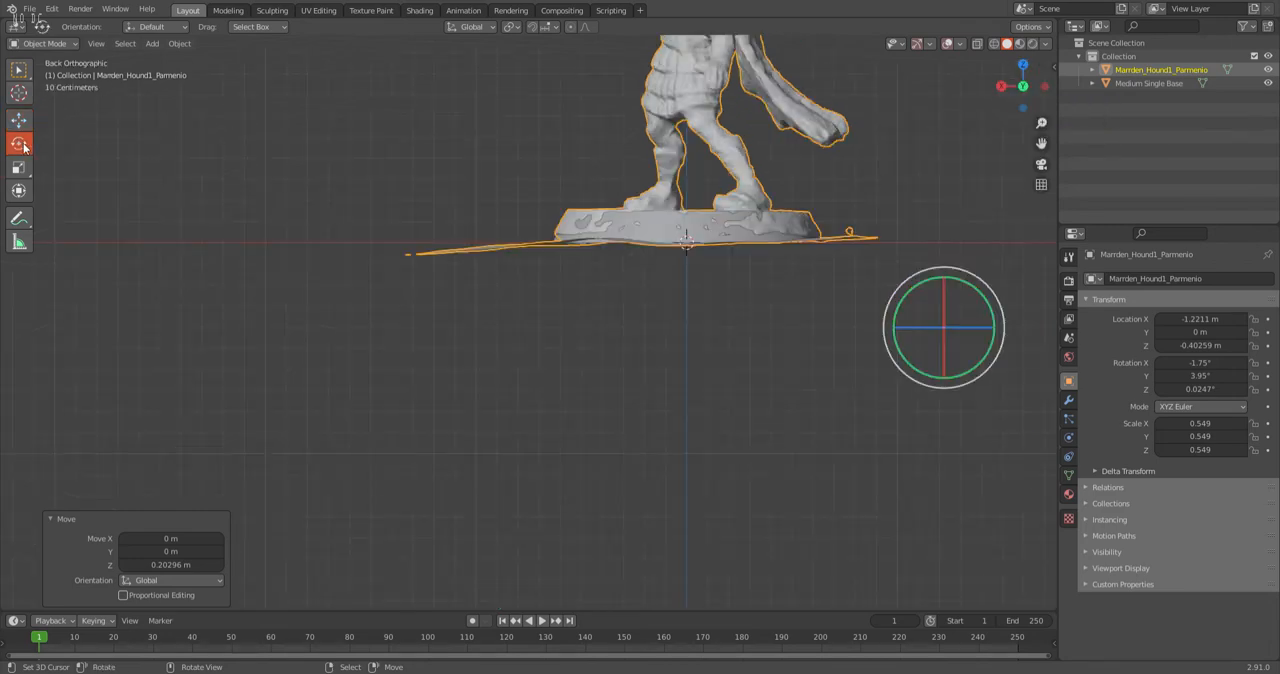
pyautogui.moveTo(900, 285); pyautogui.dragTo(845, 222)
pyautogui.moveTo(845, 222); pyautogui.dragTo(831, 286, button='middle')
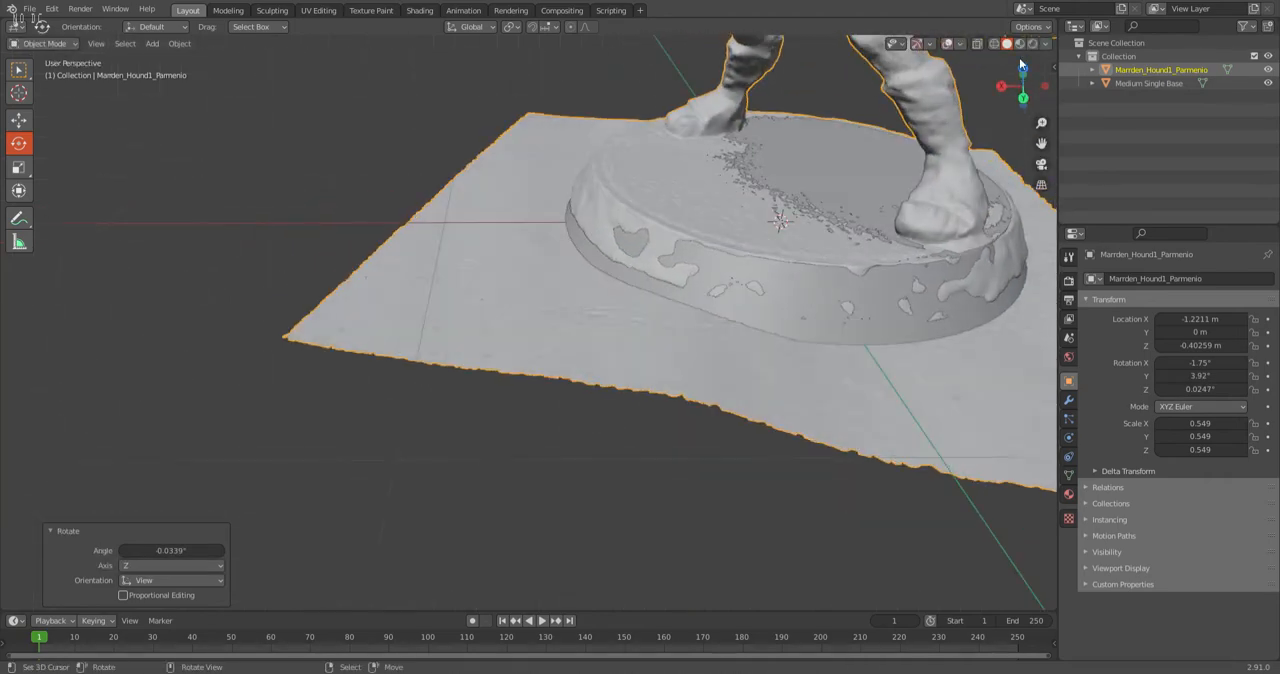
# Rotate the scan about 0.49° in the back view to align its base's top with the round base.
pyautogui.click(1023, 99)
pyautogui.scroll(-3, 567, 364)
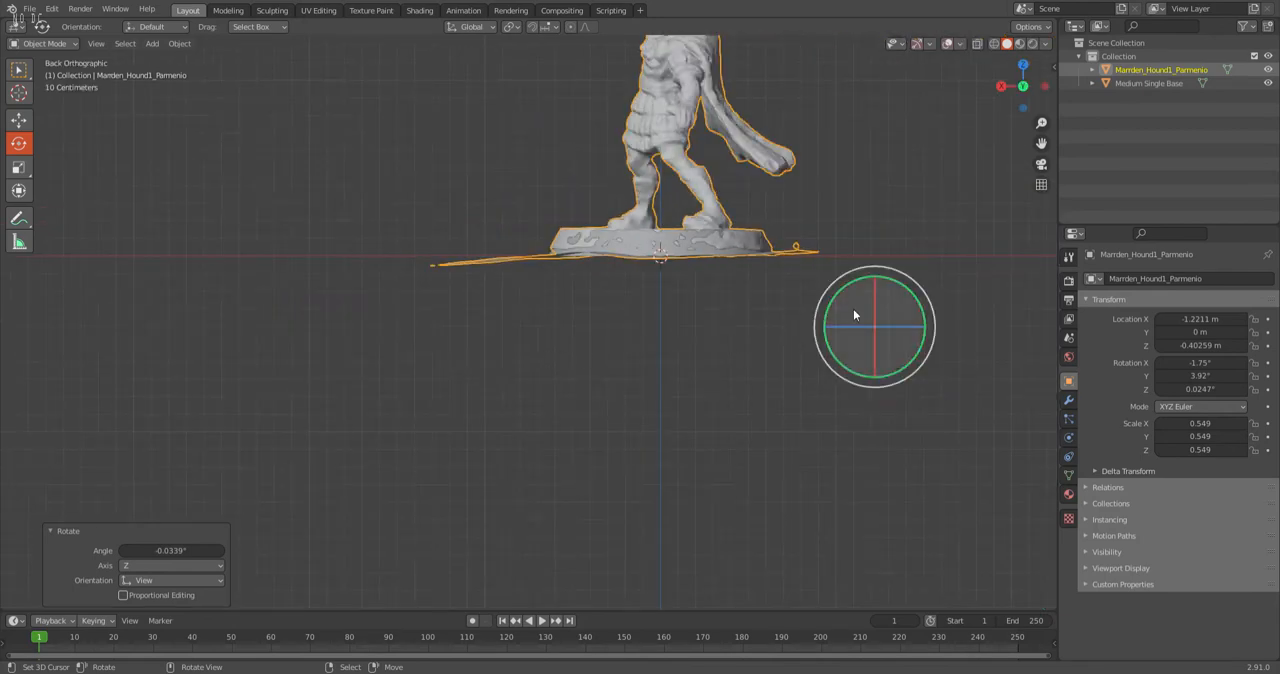
pyautogui.press('r')
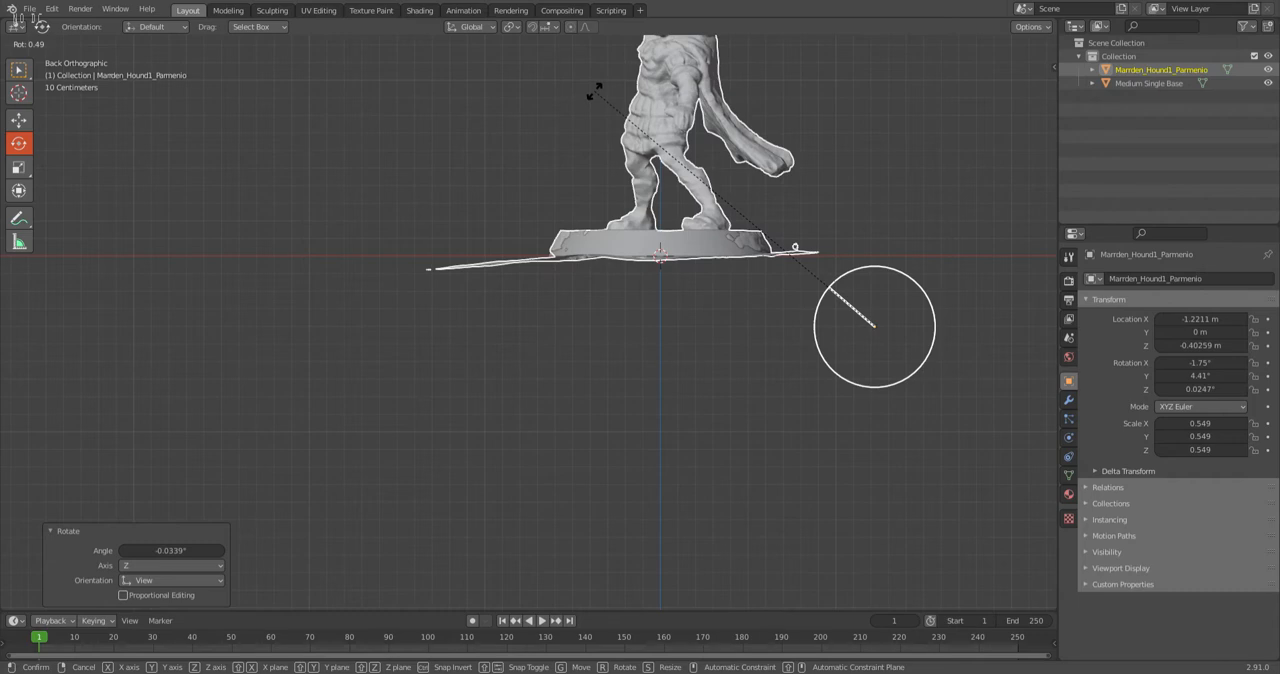
pyautogui.click(594, 89)
# Raise the scan about 0.01 m along Z so its surface meets the top of the round base.
pyautogui.moveTo(544, 125); pyautogui.dragTo(541, 171, button='middle')
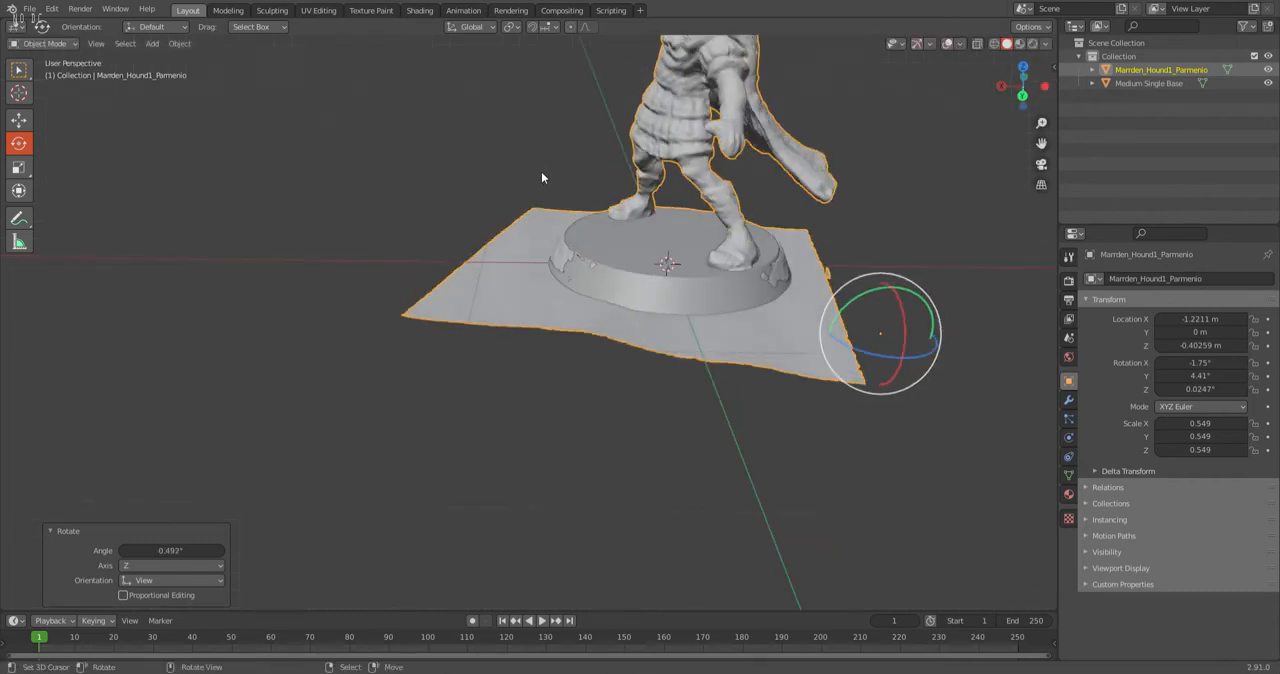
pyautogui.click(19, 121)
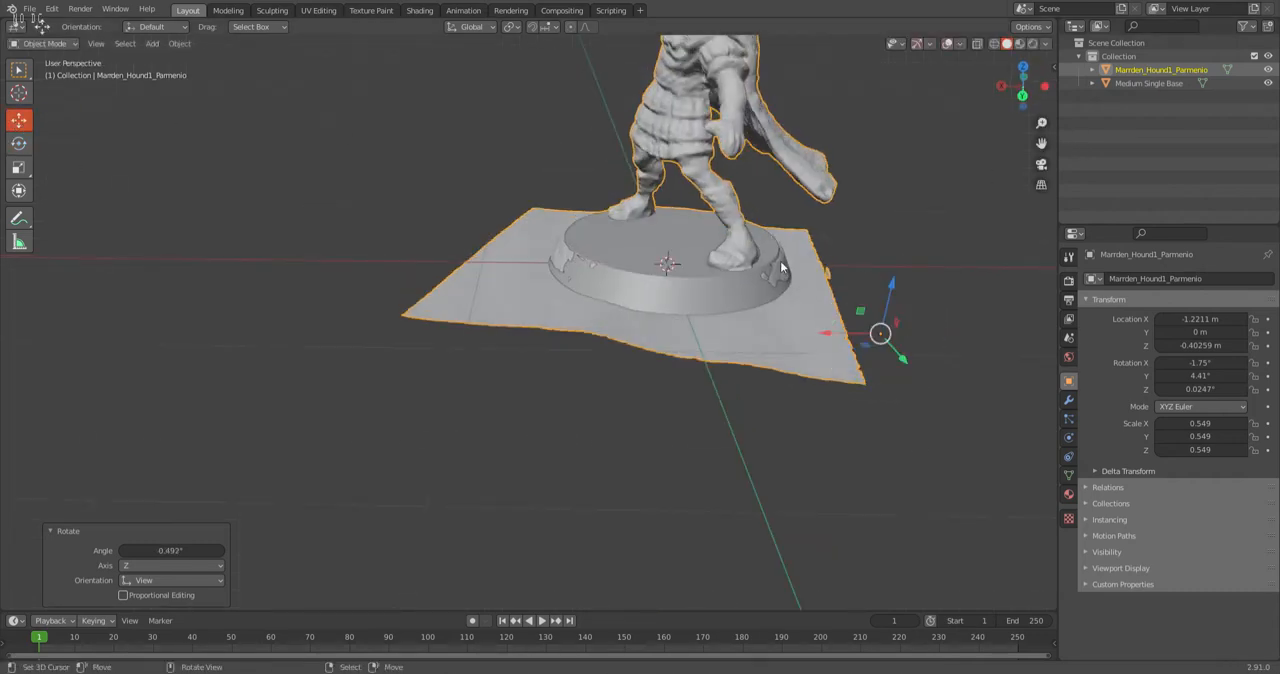
pyautogui.moveTo(887, 285); pyautogui.dragTo(901, 285)
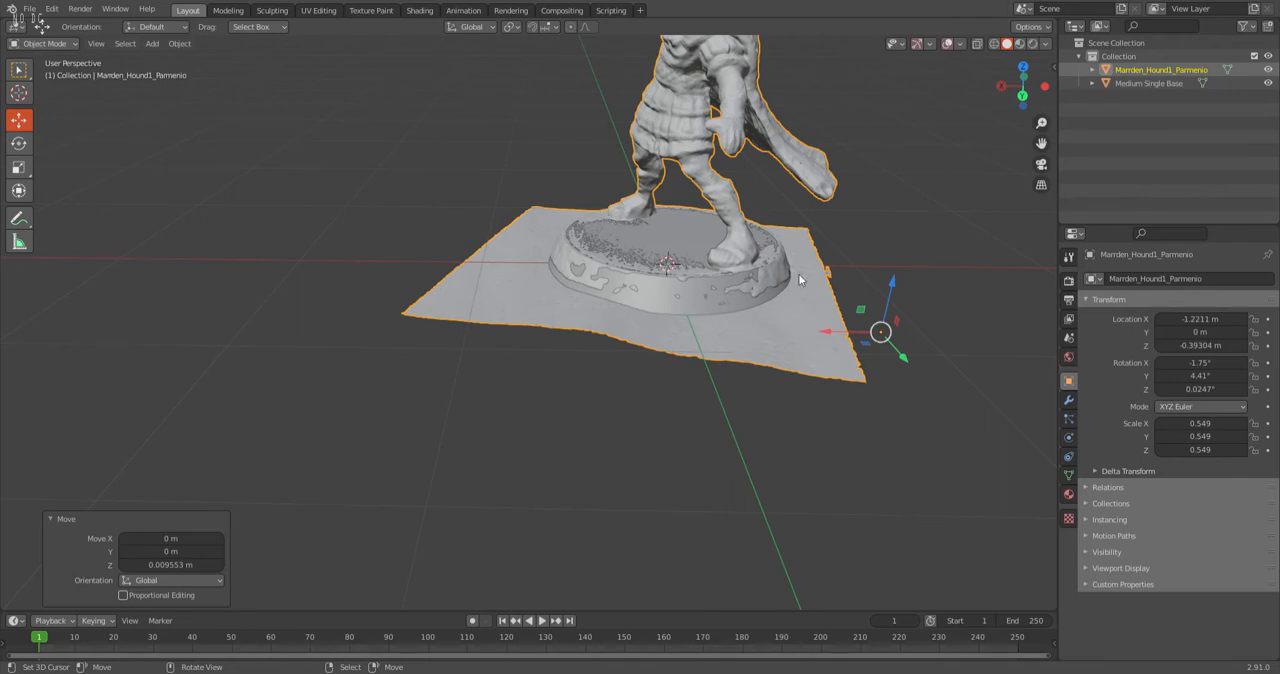
# Lower the scan about 0.006 m along Z and shift it about 0.009 m along X and 0.008 m along Y.
pyautogui.moveTo(633, 297); pyautogui.dragTo(681, 336, button='middle')
pyautogui.moveTo(916, 382); pyautogui.dragTo(889, 382)
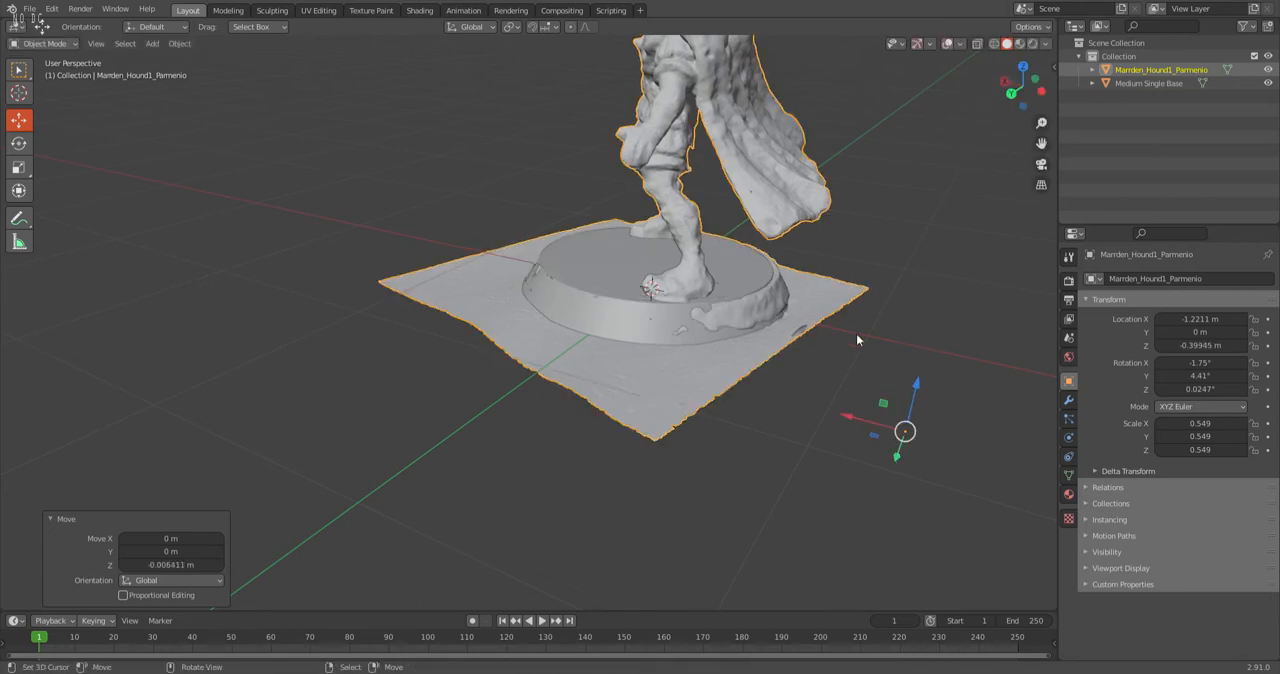
pyautogui.moveTo(854, 428); pyautogui.dragTo(904, 457)
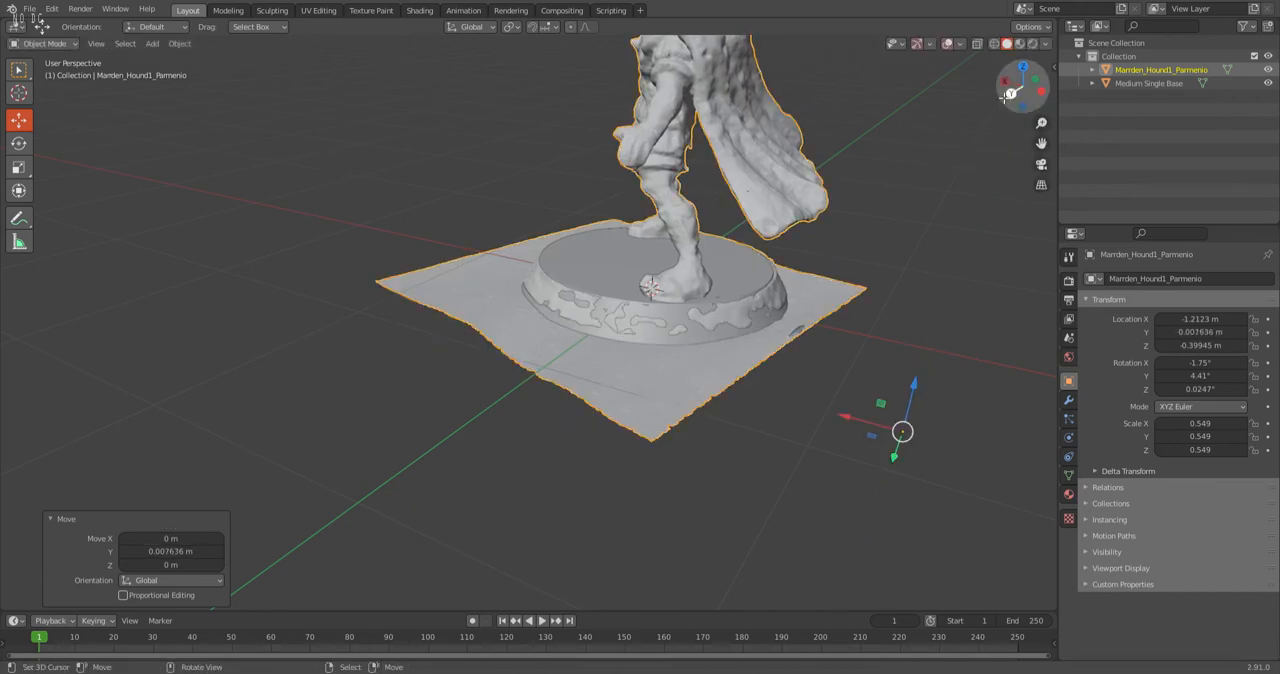
# Shift the scan about -0.005 m along X in the back view to centre it on the round base.
pyautogui.click(1010, 92)
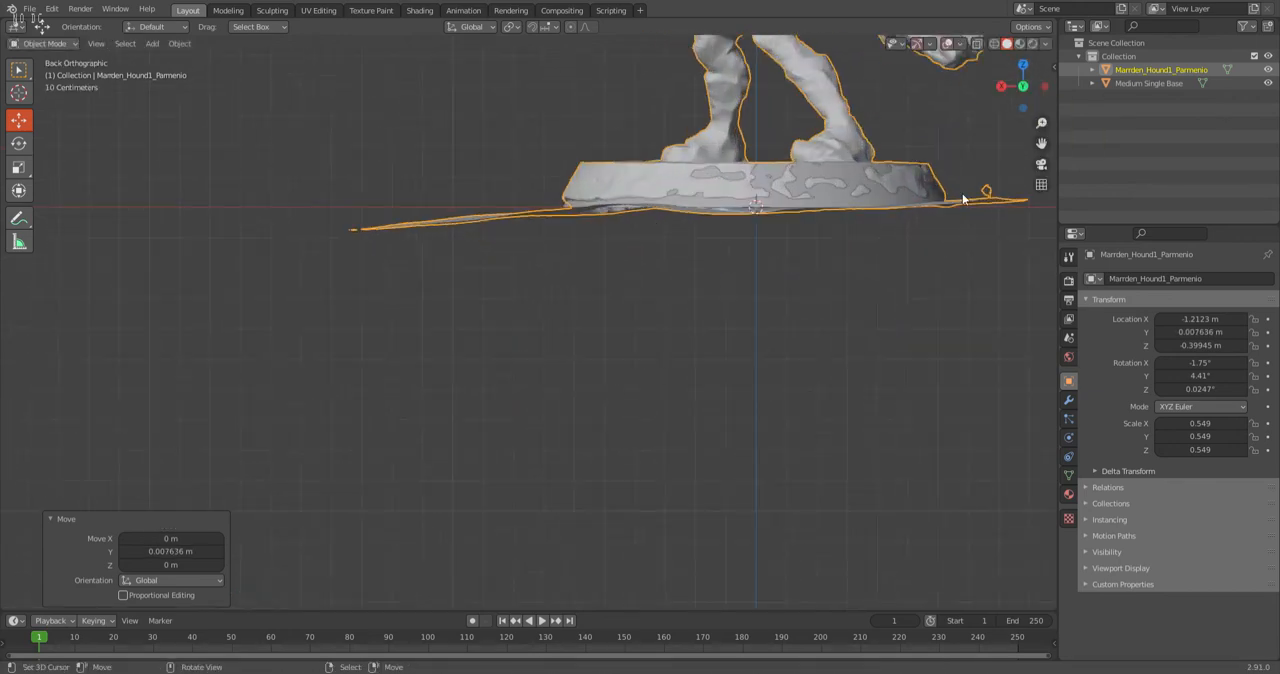
pyautogui.scroll(-1, 577, 296)
pyautogui.moveTo(970, 333); pyautogui.dragTo(974, 332)
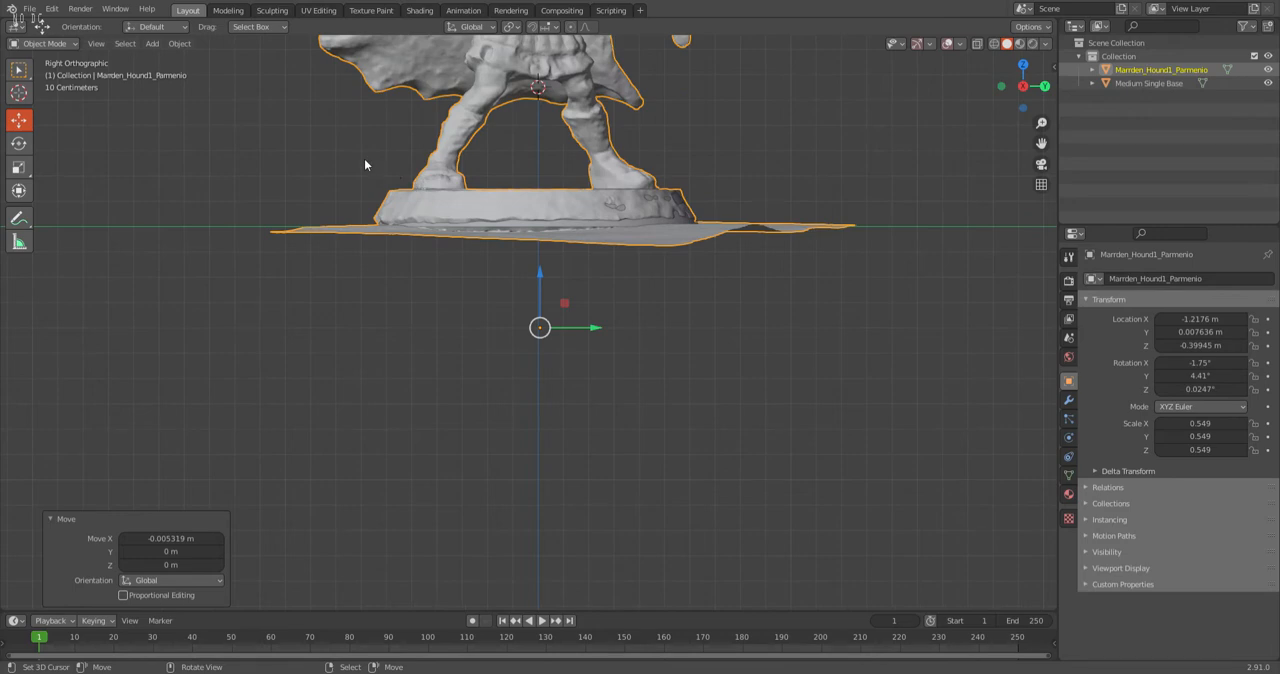
# Scale the scan uniformly by about 0.993 in the right view, to a scale of 0.545.
pyautogui.click(20, 141)
pyautogui.moveTo(572, 380); pyautogui.dragTo(576, 380)
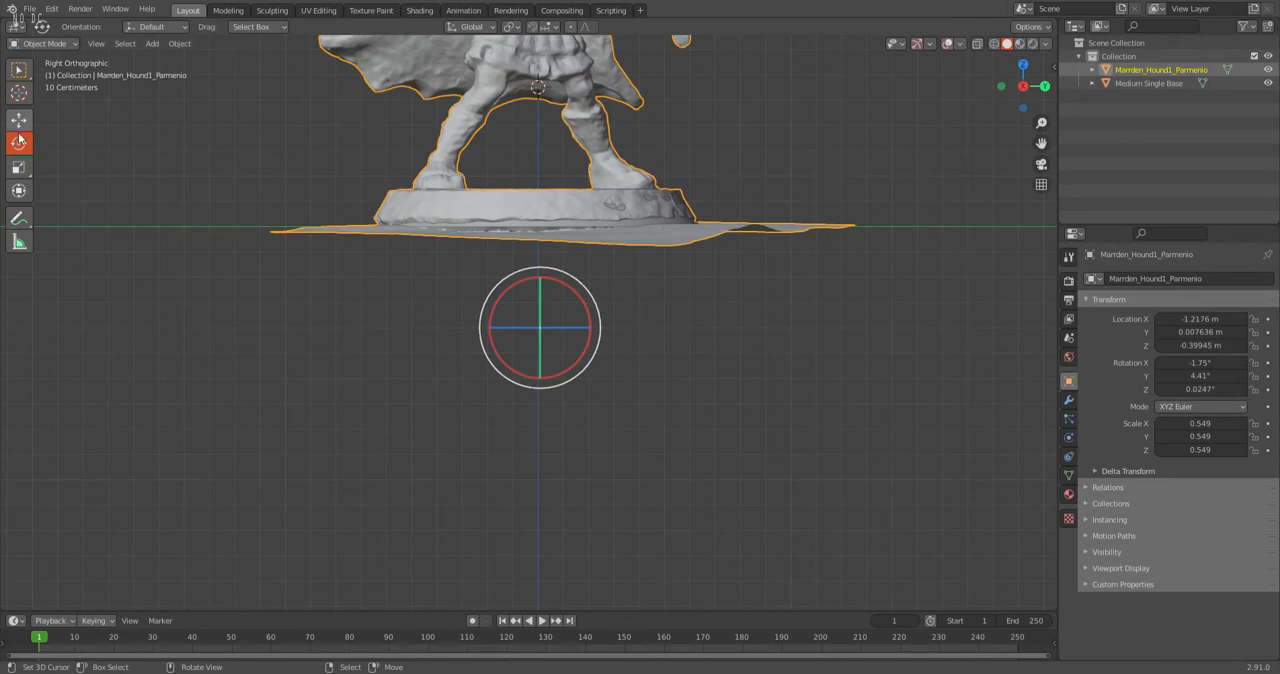
pyautogui.click(19, 168)
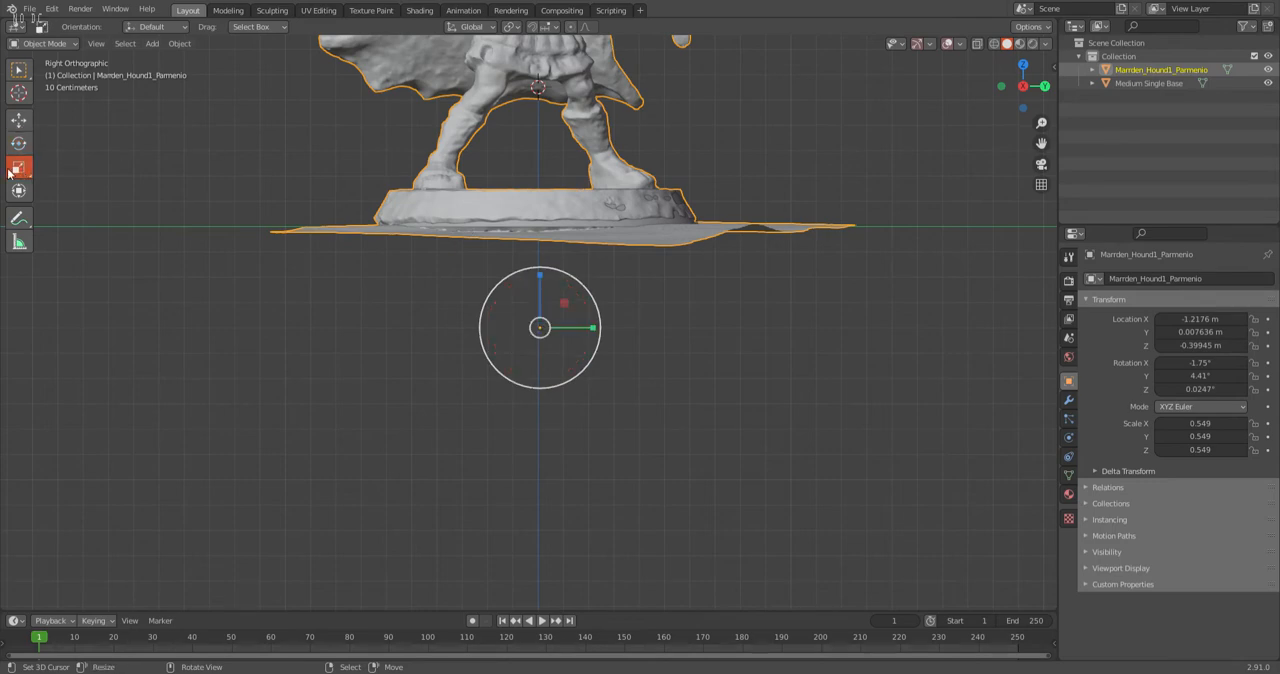
pyautogui.moveTo(575, 380); pyautogui.dragTo(573, 375)
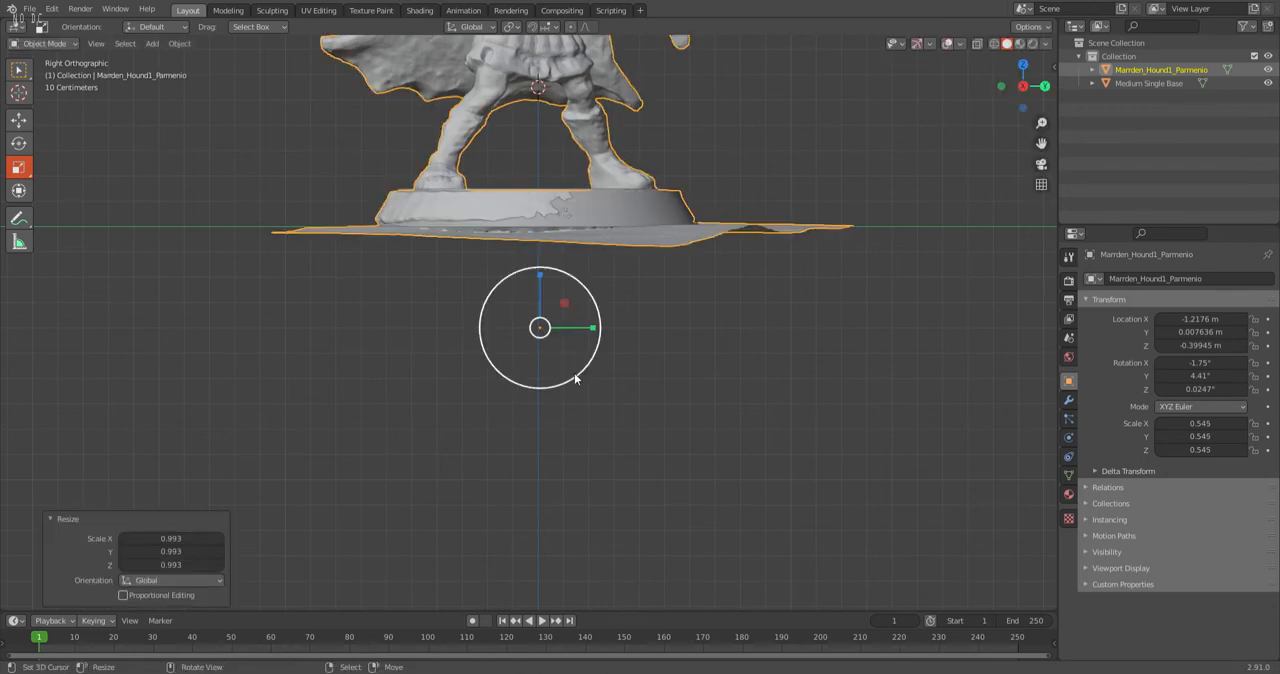
# Shift the scan about 0.016 m along Y and scale it down uniformly to 0.541.
pyautogui.click(19, 119)
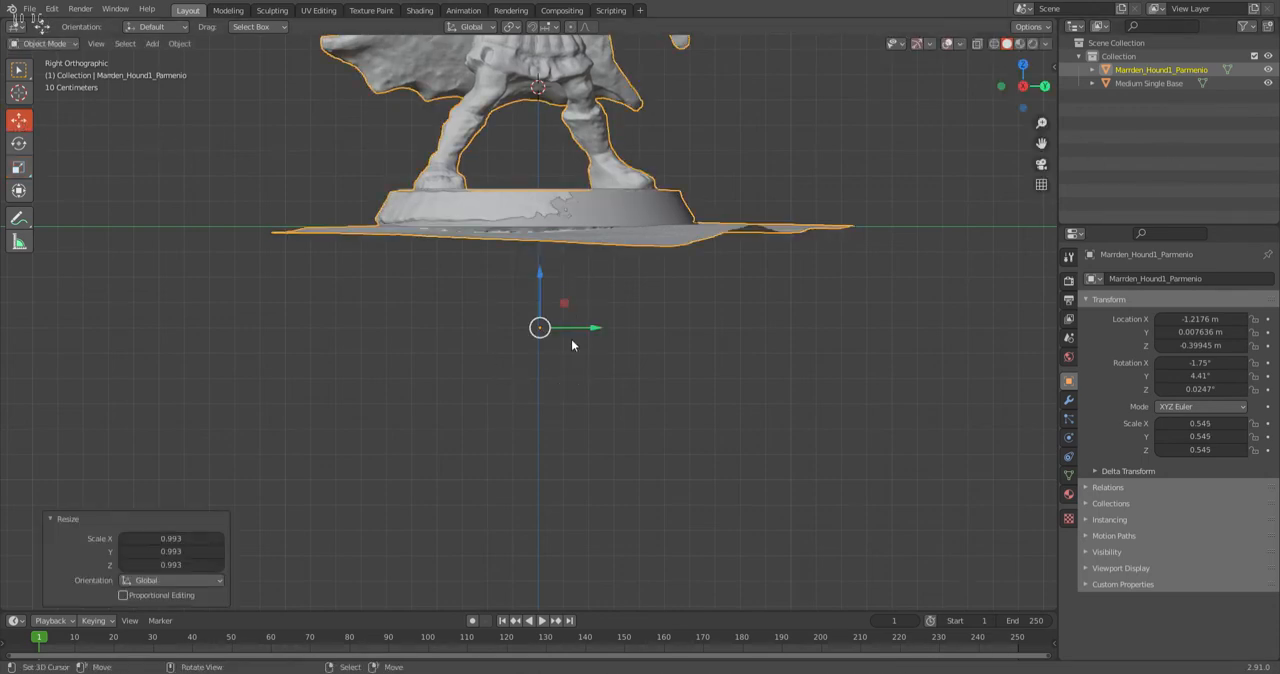
pyautogui.moveTo(604, 333); pyautogui.dragTo(604, 328)
pyautogui.click(19, 143)
pyautogui.click(19, 167)
pyautogui.moveTo(502, 369); pyautogui.dragTo(503, 369)
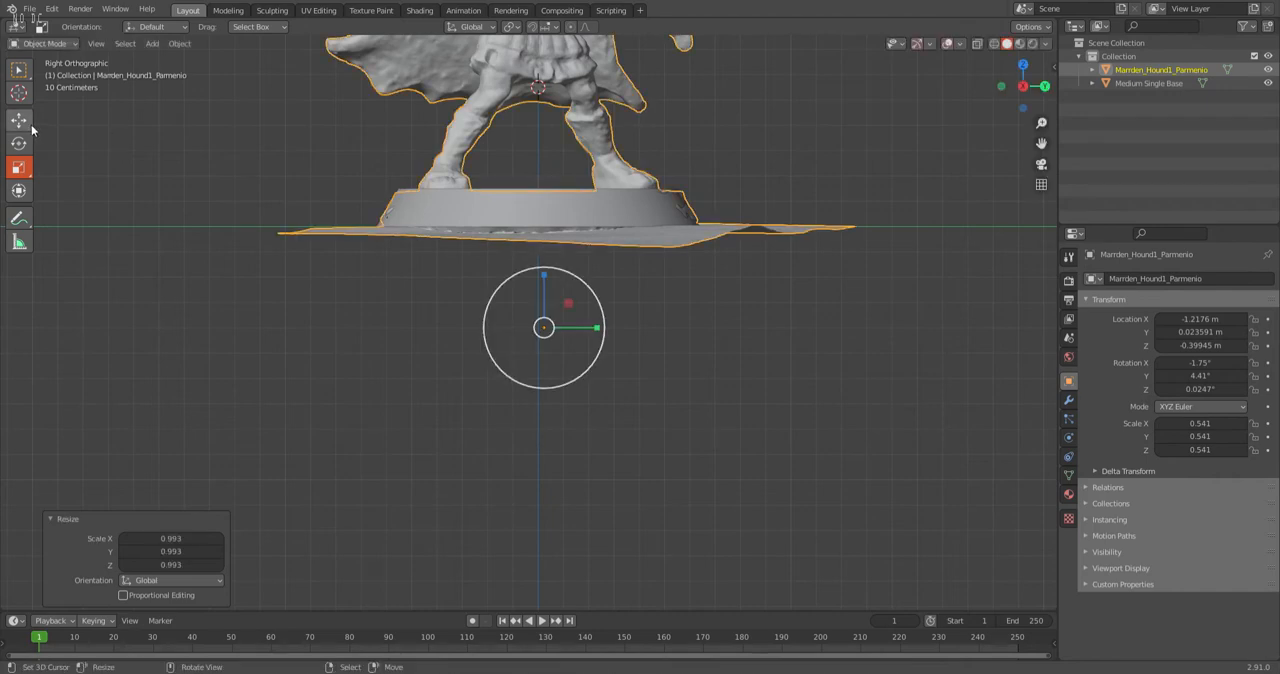
# Raise the scan about 0.008 m along Z and shift it about -0.005 m along Y.
pyautogui.click(26, 123)
pyautogui.moveTo(543, 276); pyautogui.dragTo(546, 271)
pyautogui.moveTo(603, 324); pyautogui.dragTo(600, 325)
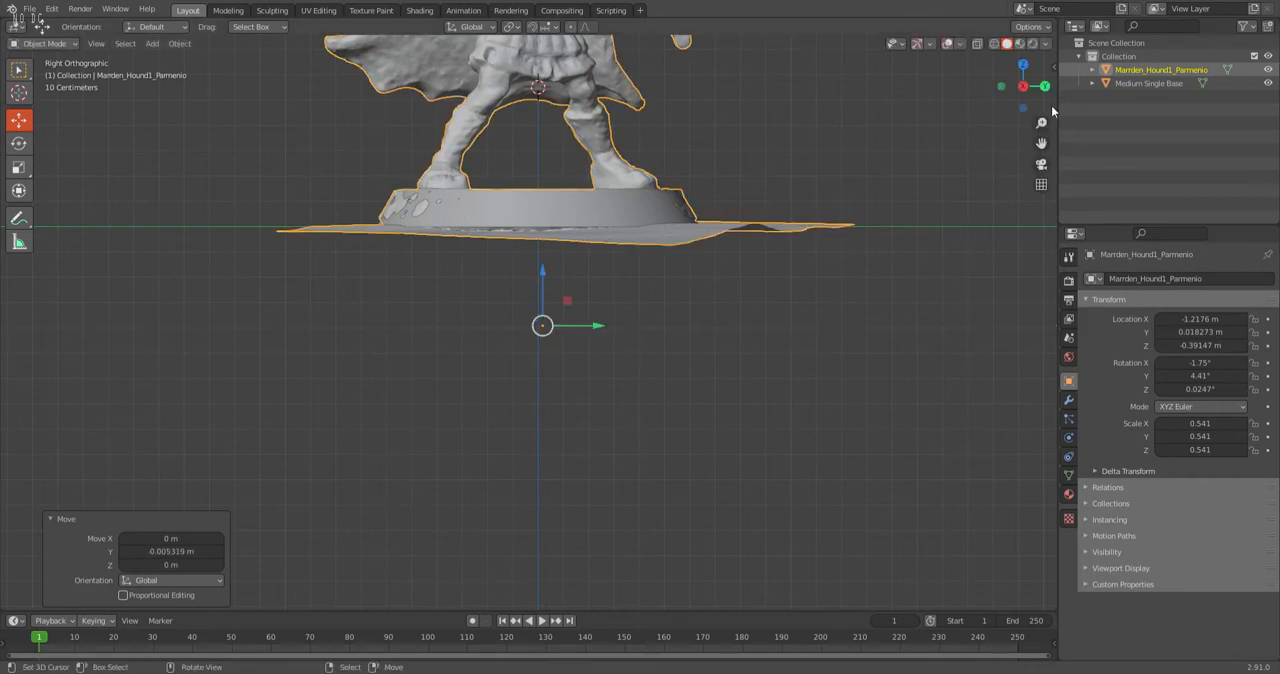
# Shift the scan about 0.016 m along X in the back view and check how the two bases overlap.
pyautogui.press('ctrl+KP_1')
pyautogui.moveTo(977, 328); pyautogui.dragTo(971, 328)
pyautogui.moveTo(971, 328); pyautogui.dragTo(668, 260, button='middle')
pyautogui.scroll(4, 640, 250)
pyautogui.moveTo(478, 182); pyautogui.dragTo(756, 157, button='middle')
pyautogui.scroll(-6, 757, 158)
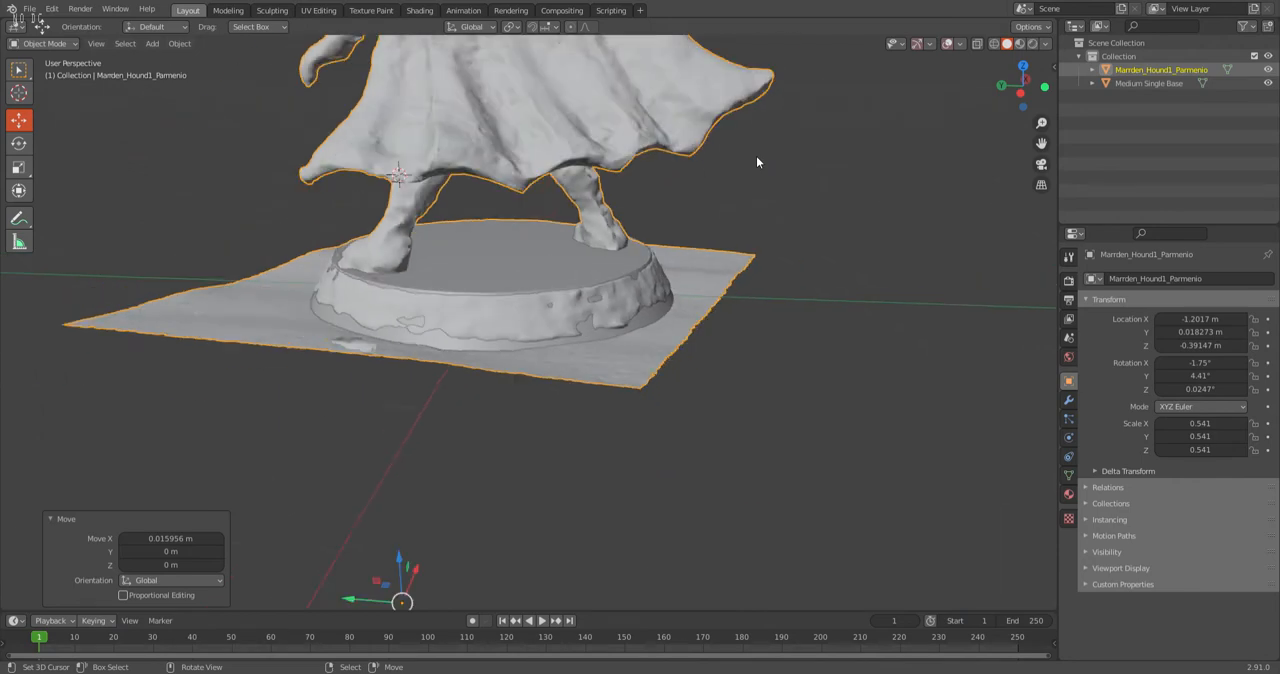
# Try to tilt the scan about -0.04° around X in the left view.
pyautogui.click(1021, 95)
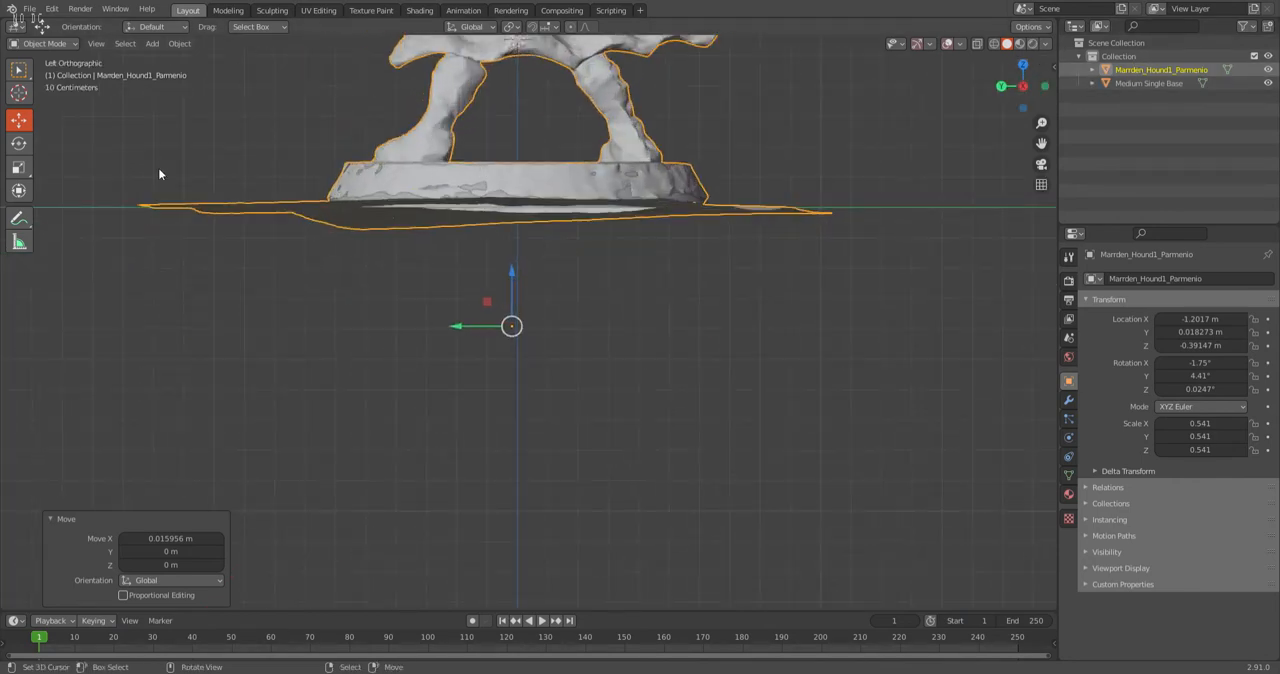
pyautogui.click(18, 143)
pyautogui.moveTo(457, 294)
pyautogui.mouseDown()
pyautogui.moveTo(466, 289)
pyautogui.moveTo(459, 300)
pyautogui.mouseUp()
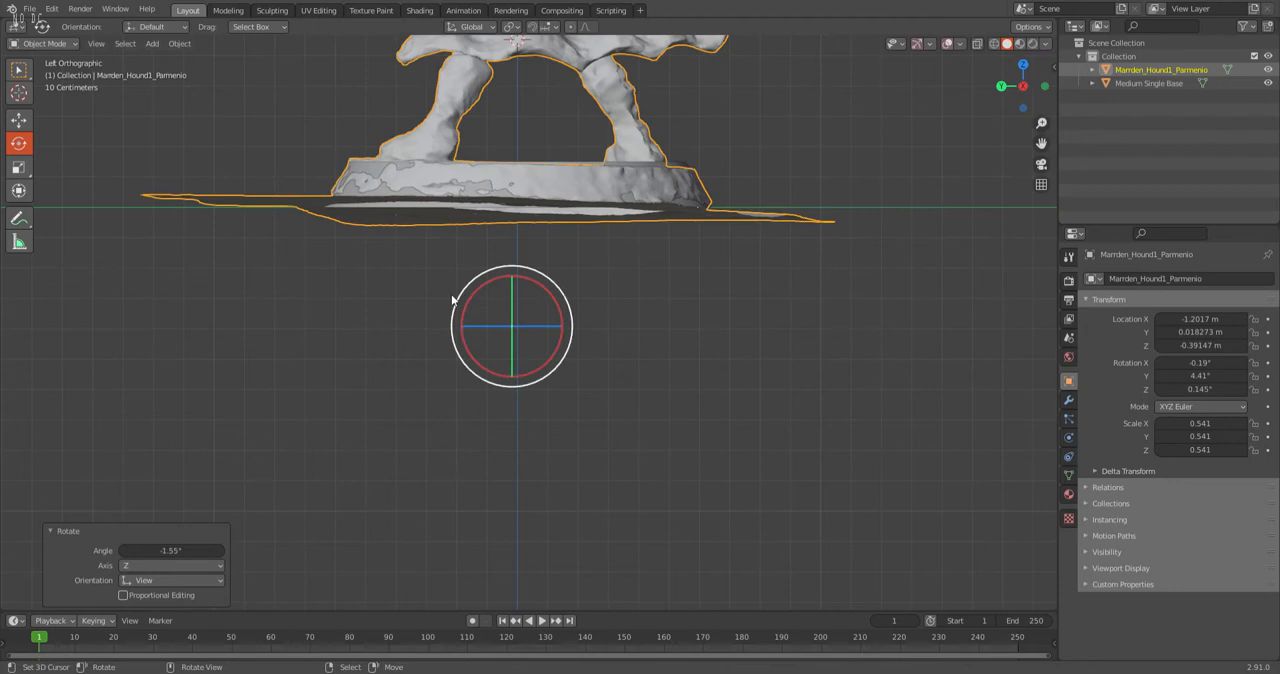
# Scale the scan down uniformly to 0.529 and raise it about 0.013 m along Z.
pyautogui.click(18, 167)
pyautogui.moveTo(462, 293); pyautogui.dragTo(517, 267)
pyautogui.click(19, 120)
pyautogui.moveTo(517, 267); pyautogui.dragTo(560, 325, button='middle')
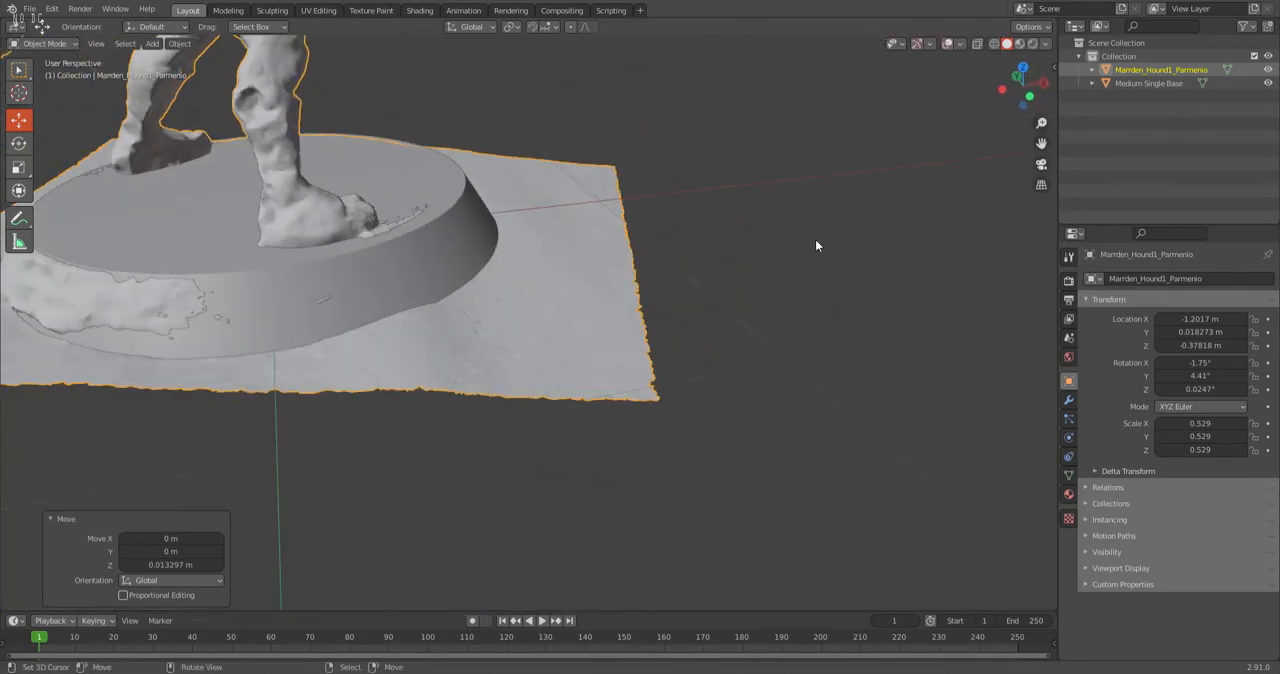
# Shift the scan about 0.026 m along X and raise it about 0.005 m to meet the round base's top.
pyautogui.scroll(-5, 528, 373)
pyautogui.moveTo(216, 372); pyautogui.dragTo(224, 364)
pyautogui.moveTo(224, 364); pyautogui.dragTo(511, 323, button='middle')
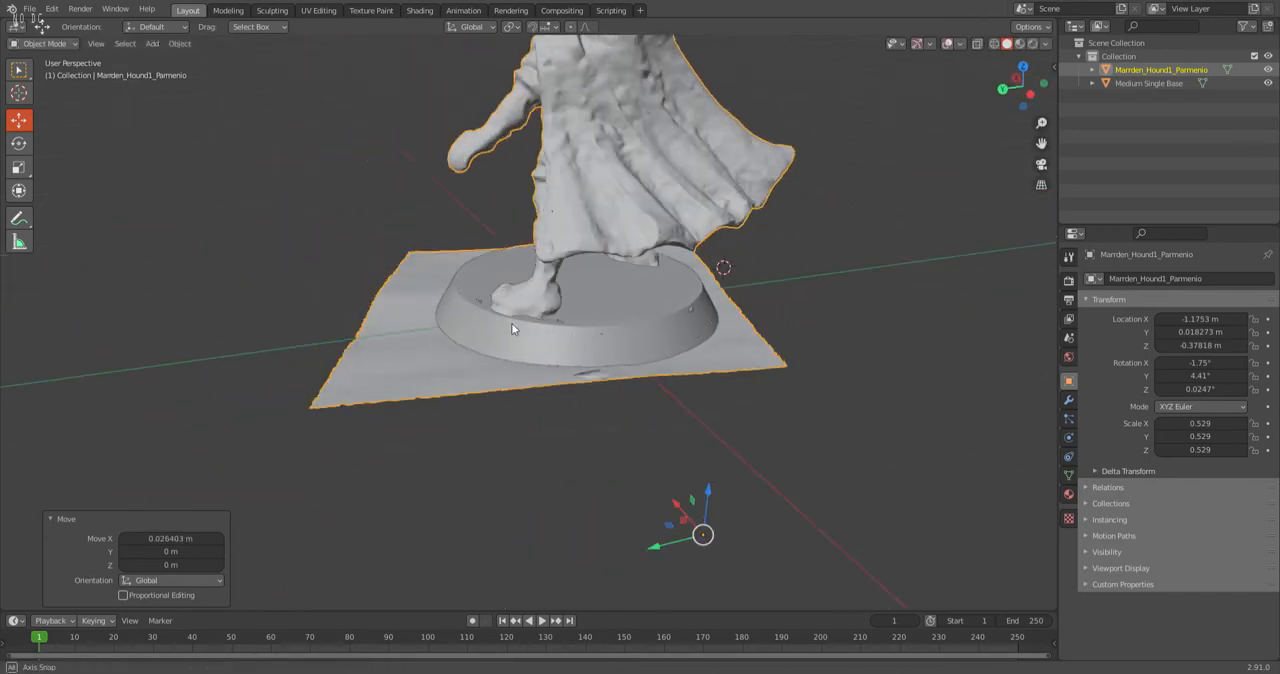
pyautogui.moveTo(709, 490); pyautogui.dragTo(717, 496)
pyautogui.scroll(8, 653, 433)
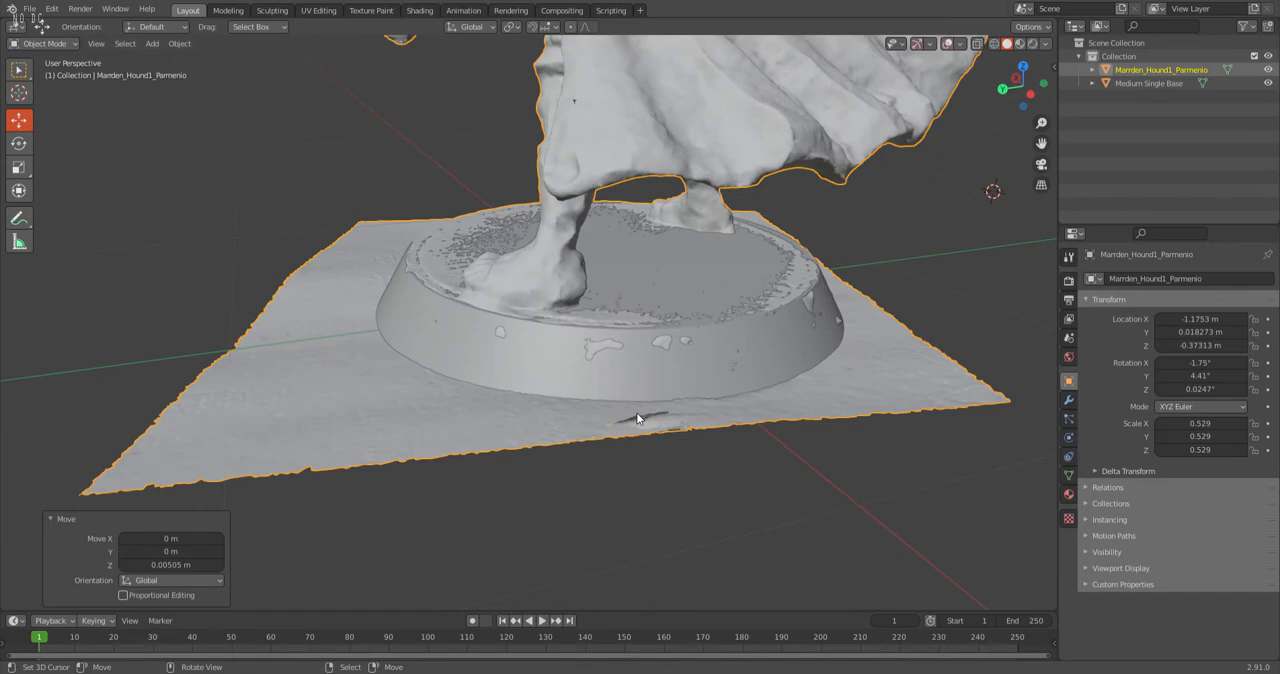
pyautogui.scroll(-6, 942, 143)
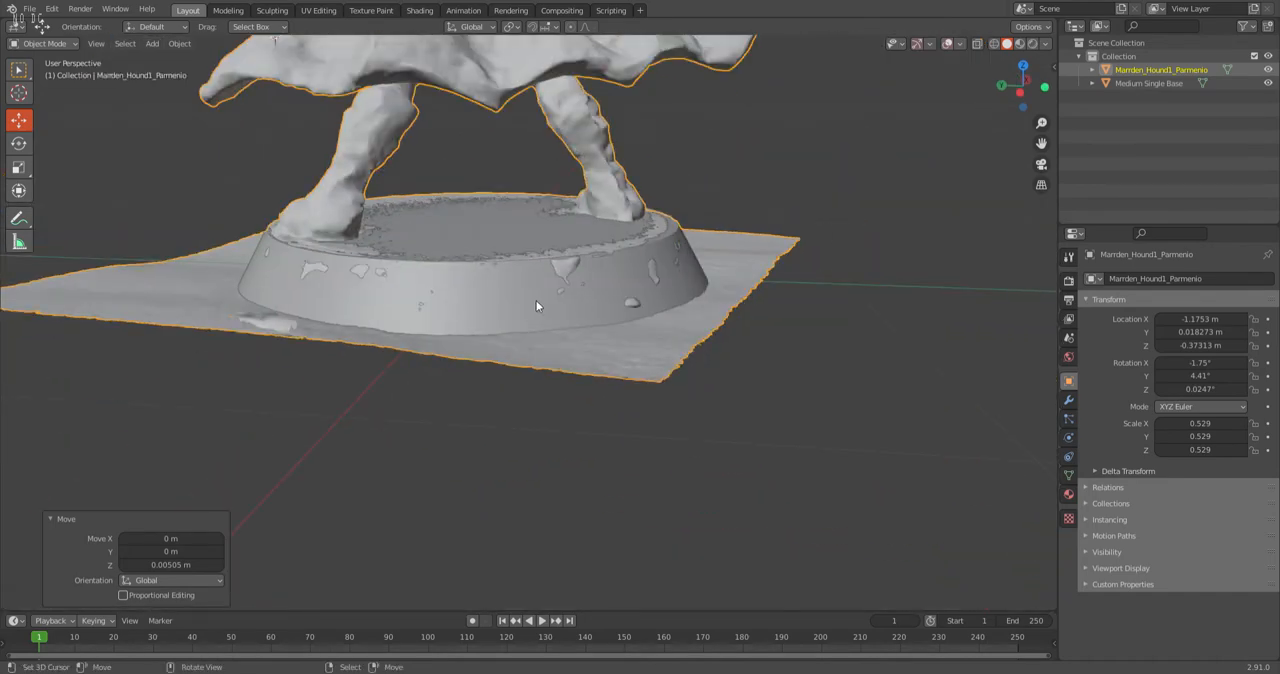
# Scale the scan up uniformly by about 1.006 in the back view, to a scale of 0.532.
pyautogui.moveTo(536, 300); pyautogui.dragTo(1068, 257, button='middle')
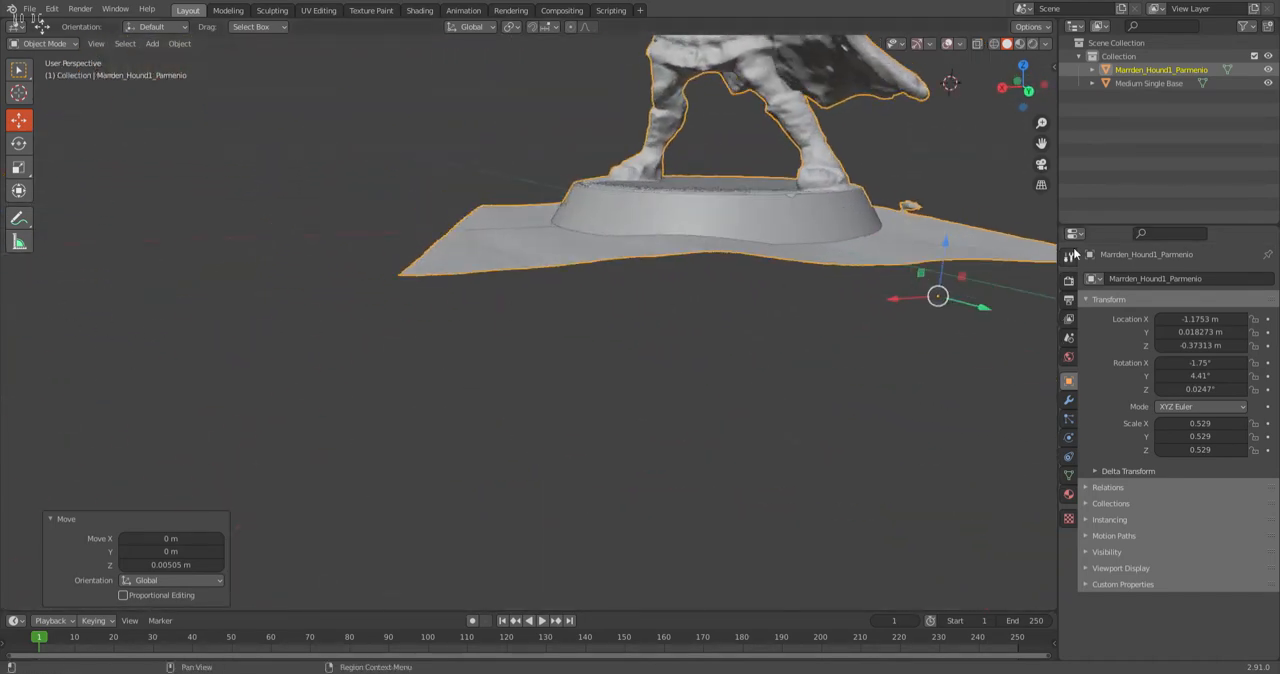
pyautogui.click(1029, 91)
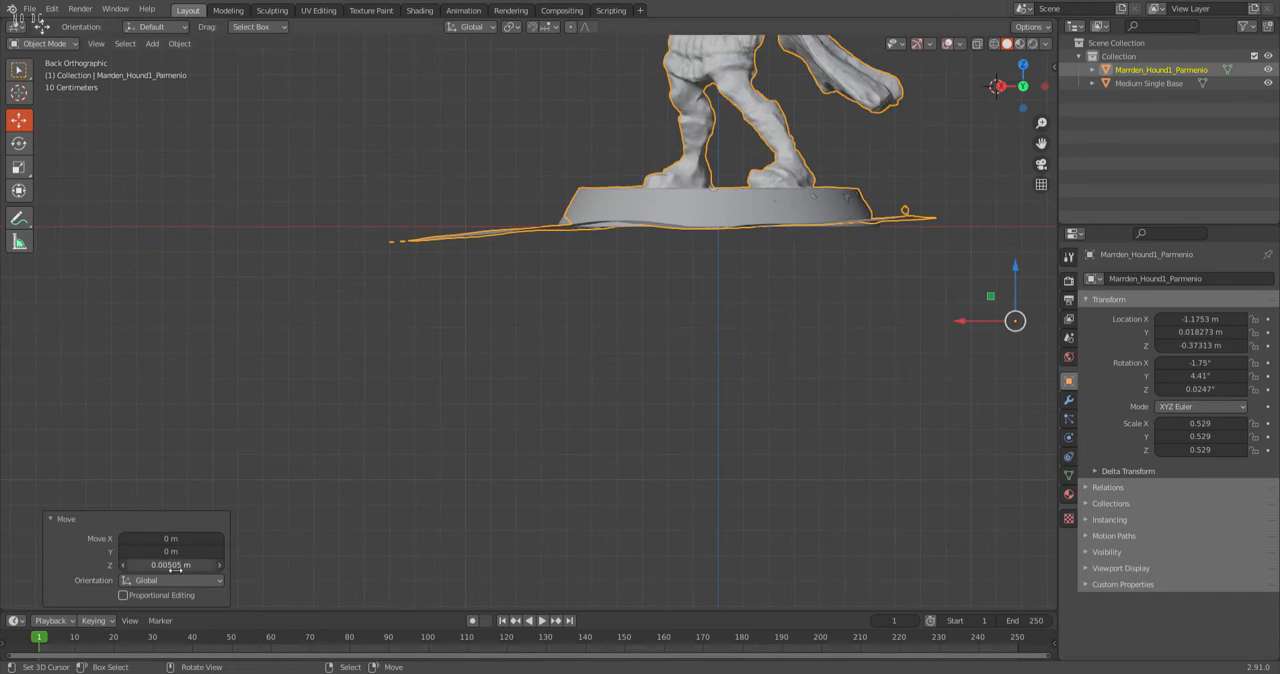
pyautogui.scroll(-3, 183, 355)
pyautogui.scroll(4, 892, 110)
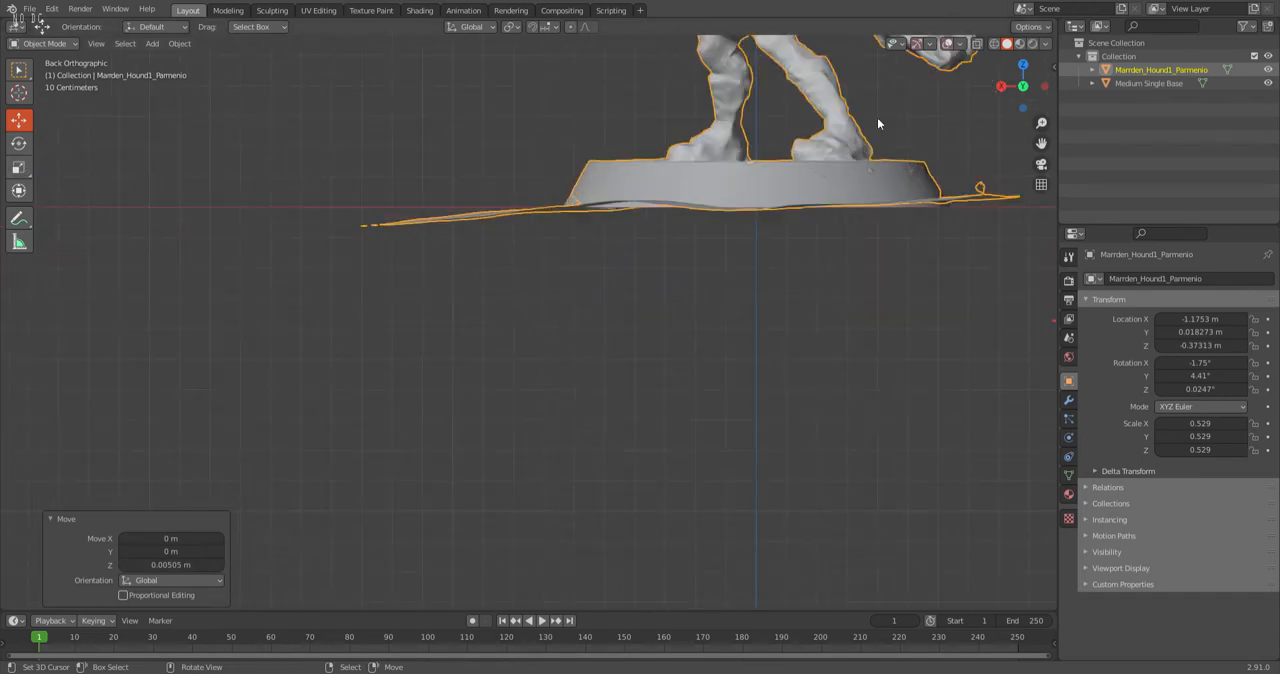
pyautogui.keyDown('shift'); pyautogui.moveTo(711, 238); pyautogui.dragTo(538, 368, button='middle'); pyautogui.keyUp('shift')
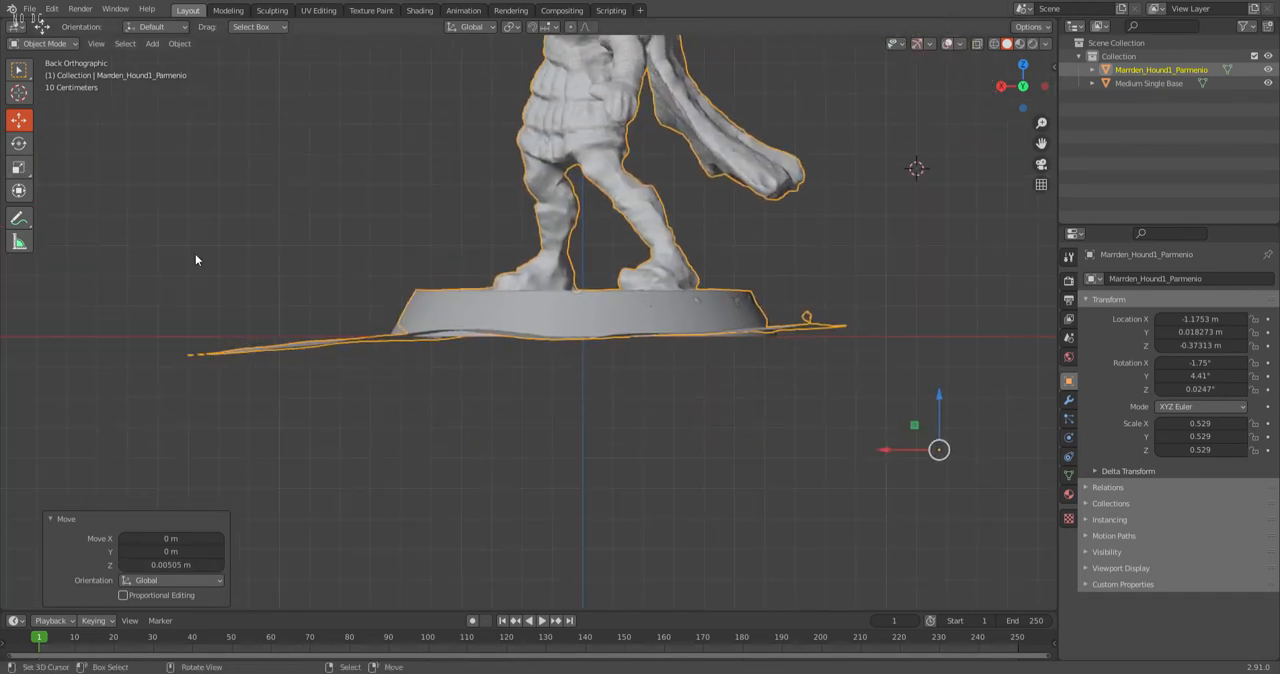
pyautogui.click(18, 143)
pyautogui.click(18, 167)
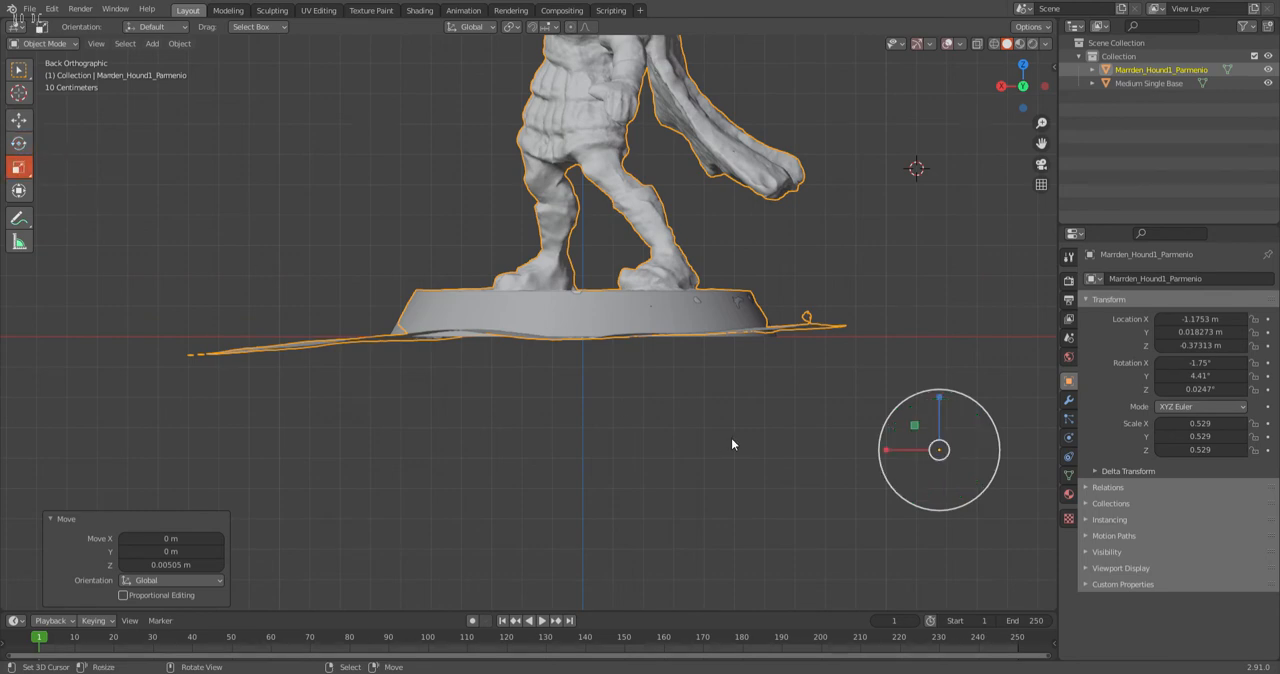
pyautogui.moveTo(886, 428); pyautogui.dragTo(880, 415)
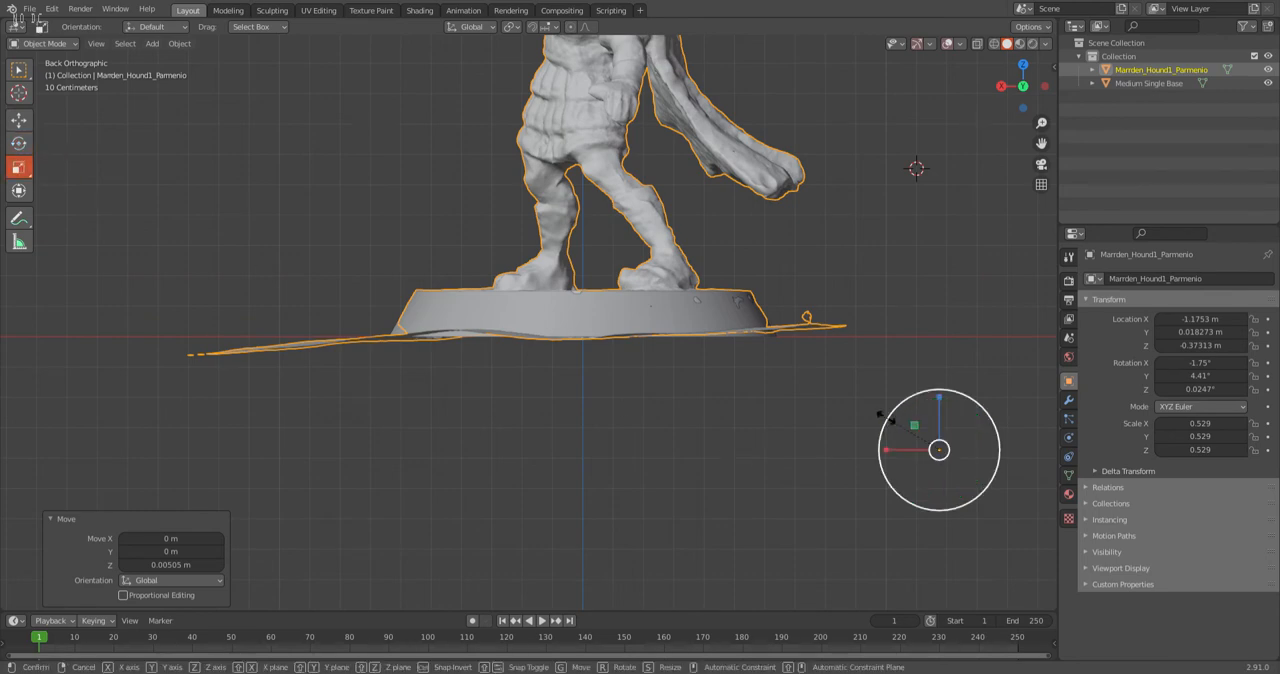
pyautogui.moveTo(880, 415); pyautogui.dragTo(878, 413)
# Shift the scan about -0.007 m along X and check the whole figure on its base.
pyautogui.click(18, 120)
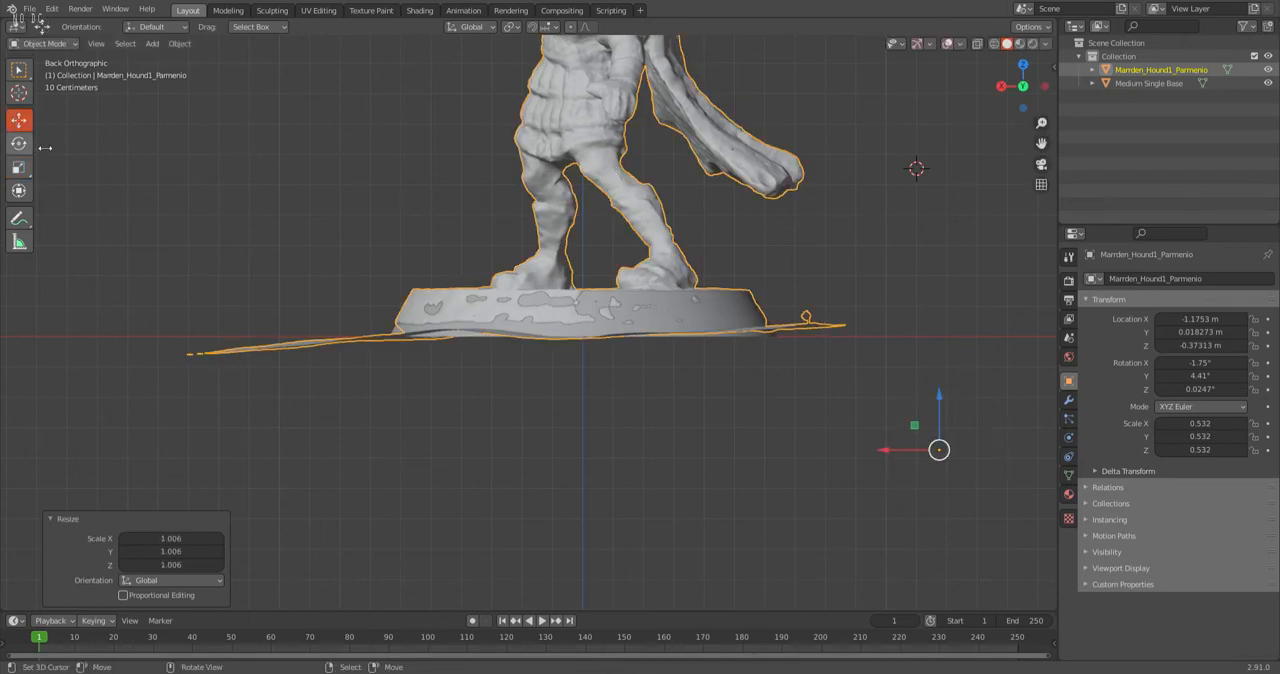
pyautogui.moveTo(886, 449); pyautogui.dragTo(889, 449)
pyautogui.moveTo(889, 449); pyautogui.dragTo(918, 436, button='middle')
pyautogui.scroll(-3, 825, 413)
pyautogui.moveTo(746, 349); pyautogui.dragTo(680, 366, button='middle')
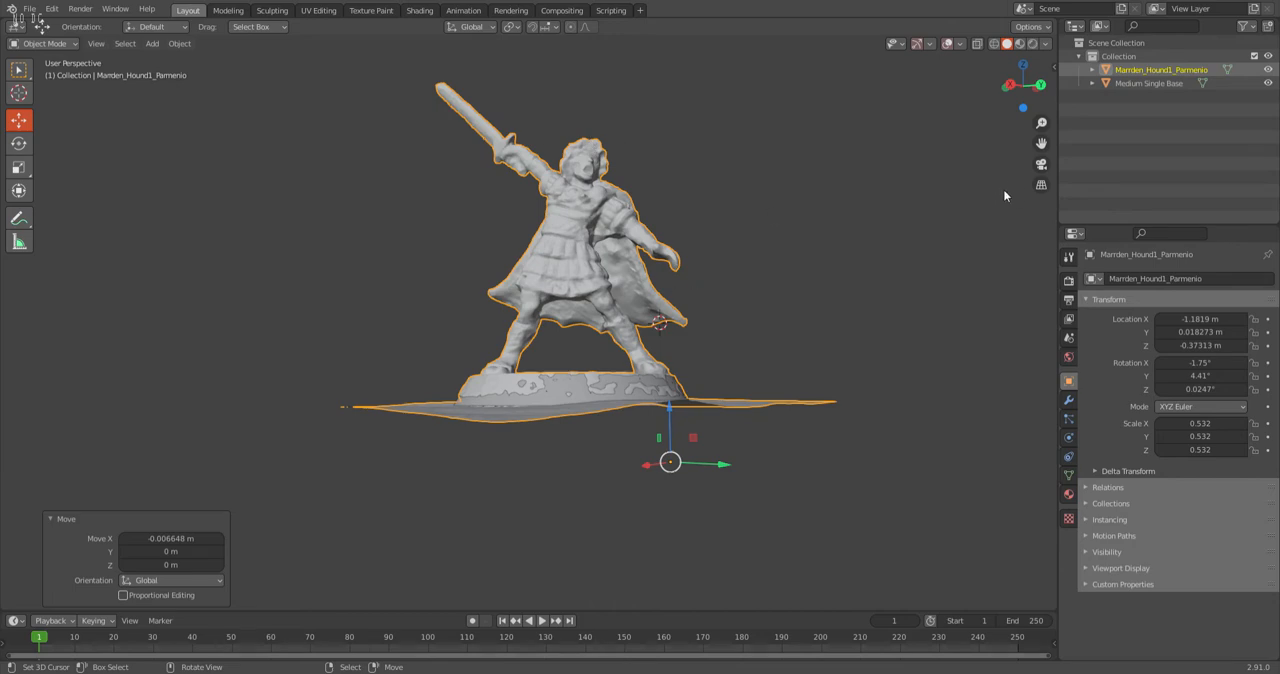
# Examine the whole warrior and its fit on the round base from the right side and in perspective.
pyautogui.click(1009, 86)
pyautogui.scroll(1, 709, 265)
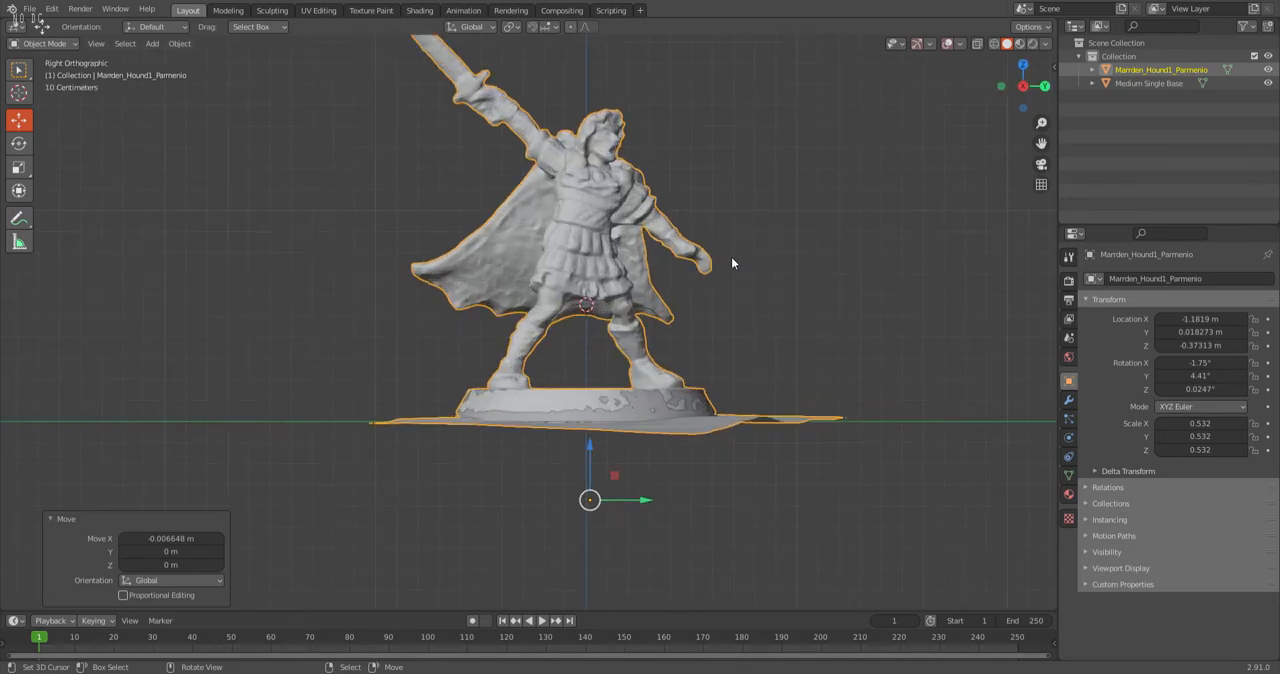
pyautogui.keyDown('shift'); pyautogui.moveTo(730, 257); pyautogui.dragTo(592, 332, button='middle'); pyautogui.keyUp('shift')
pyautogui.scroll(-2, 645, 352)
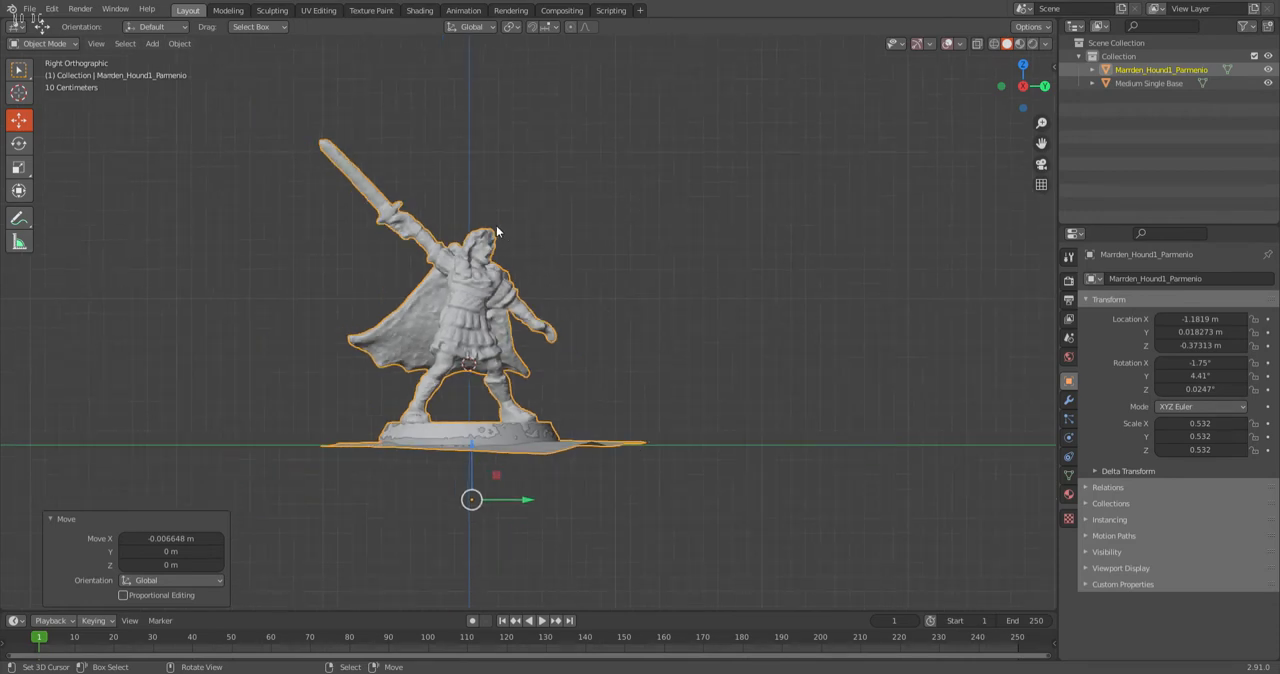
pyautogui.scroll(3, 494, 225)
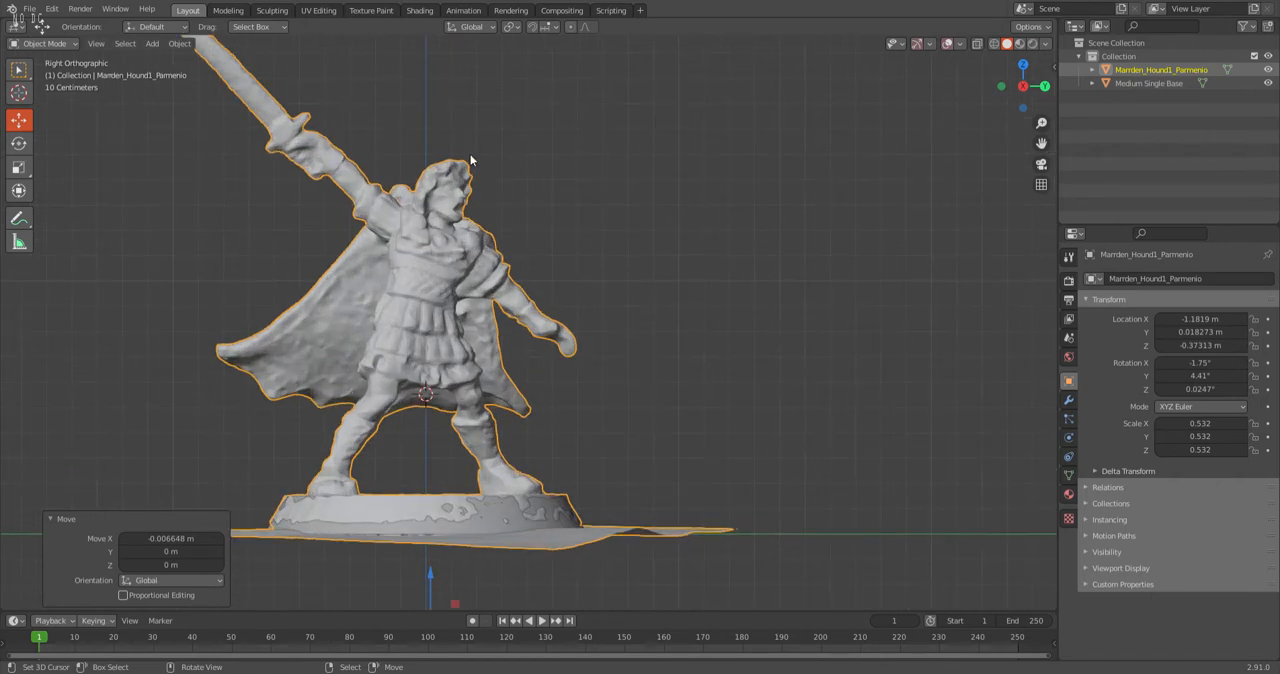
pyautogui.scroll(-2, 433, 158)
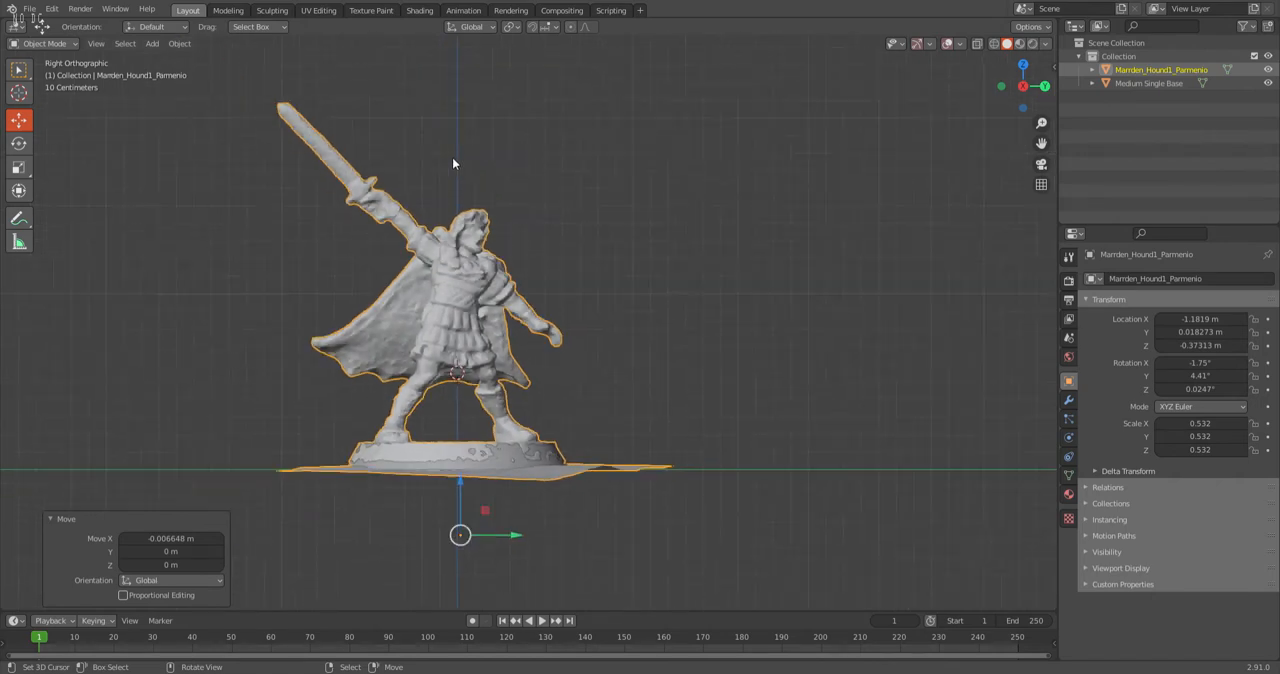
pyautogui.middleClick(593, 374)
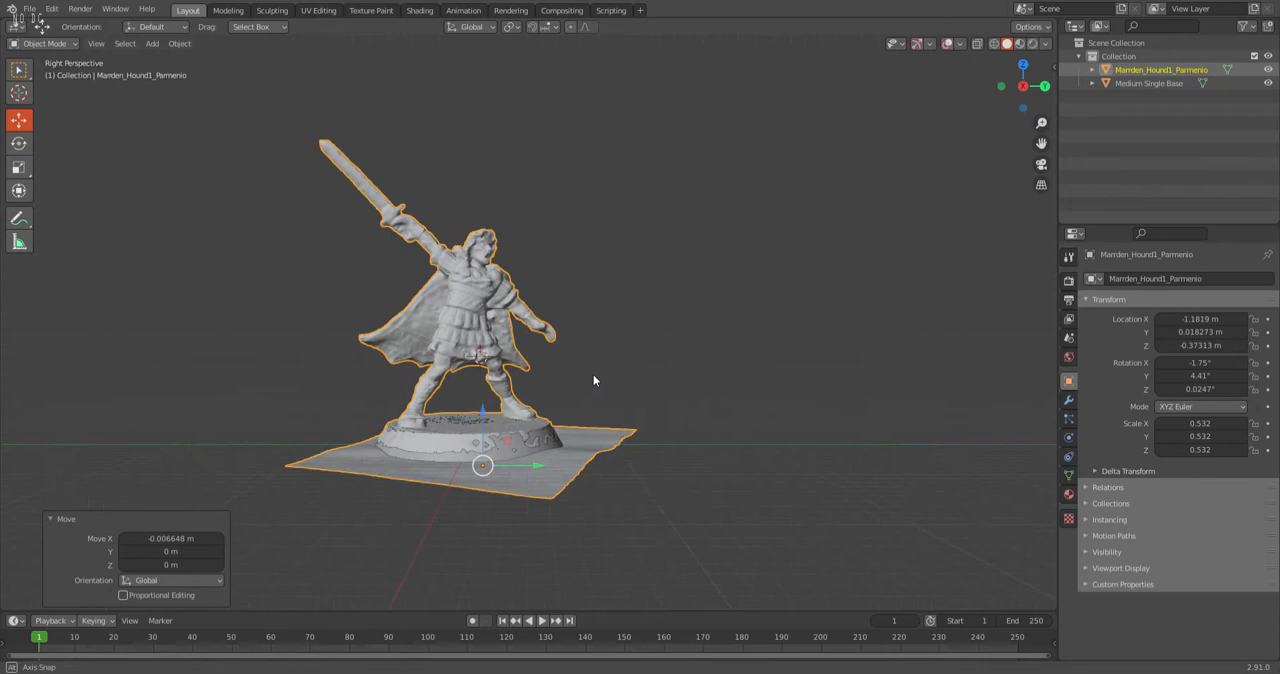
pyautogui.moveTo(612, 261); pyautogui.dragTo(604, 285, button='middle')
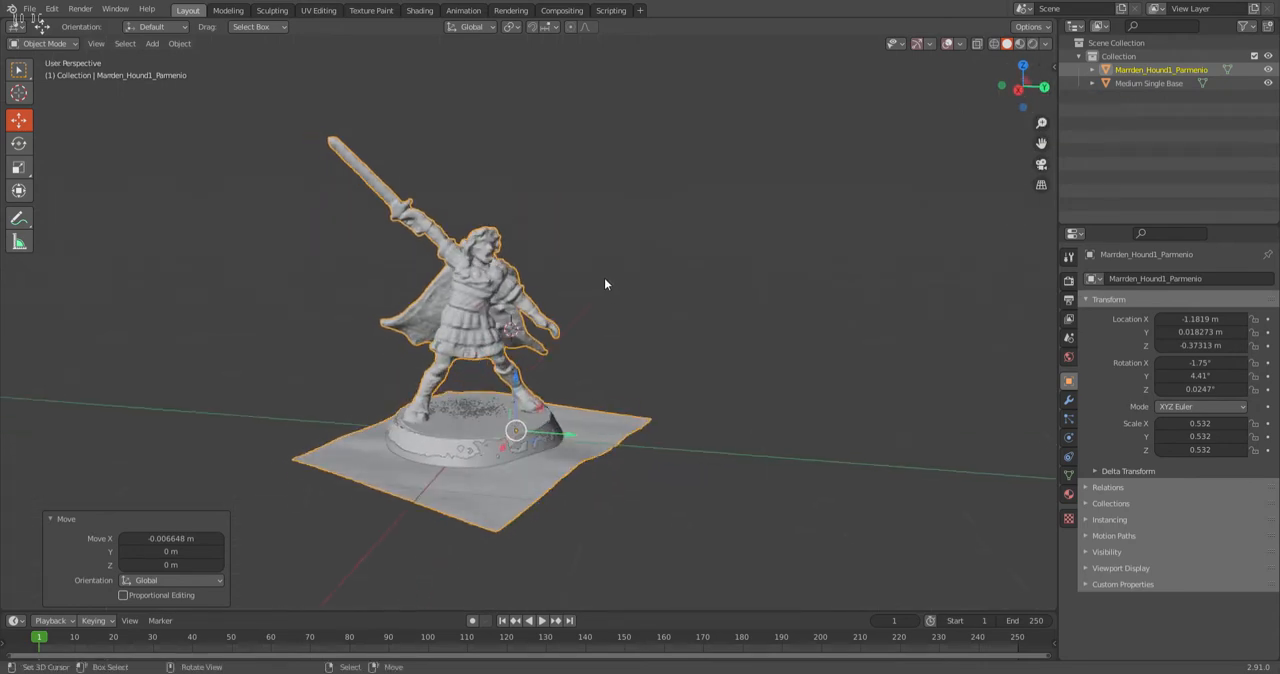
# Save the scene as a new file named "Parmenio new.blend".
pyautogui.click(32, 13)
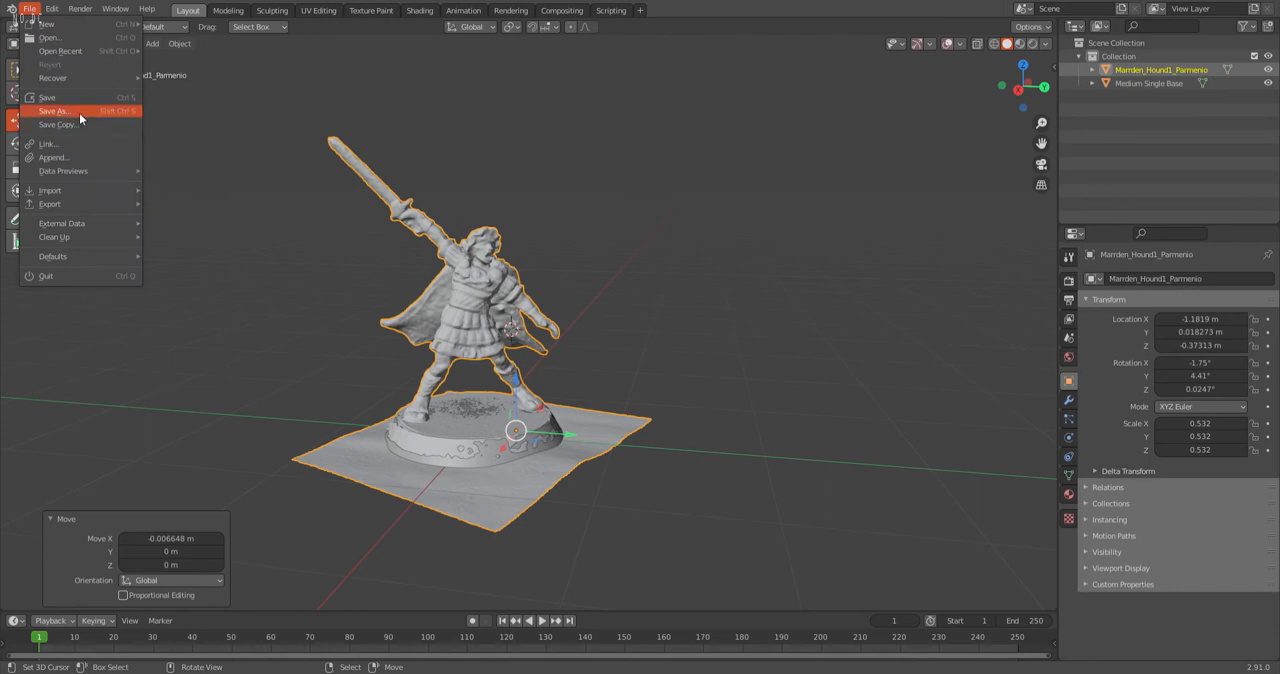
pyautogui.click(79, 113)
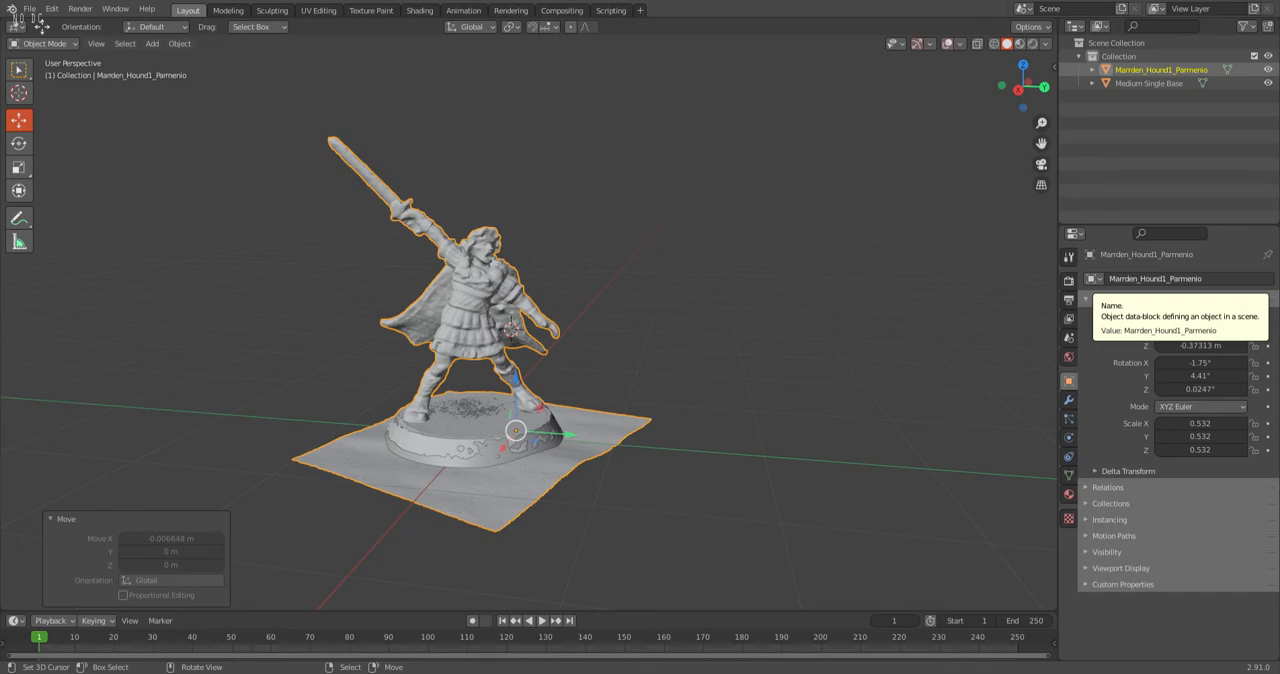
pyautogui.hotkey('ctrl', 's')
pyautogui.moveTo(516, 358); pyautogui.dragTo(471, 284, button='middle')
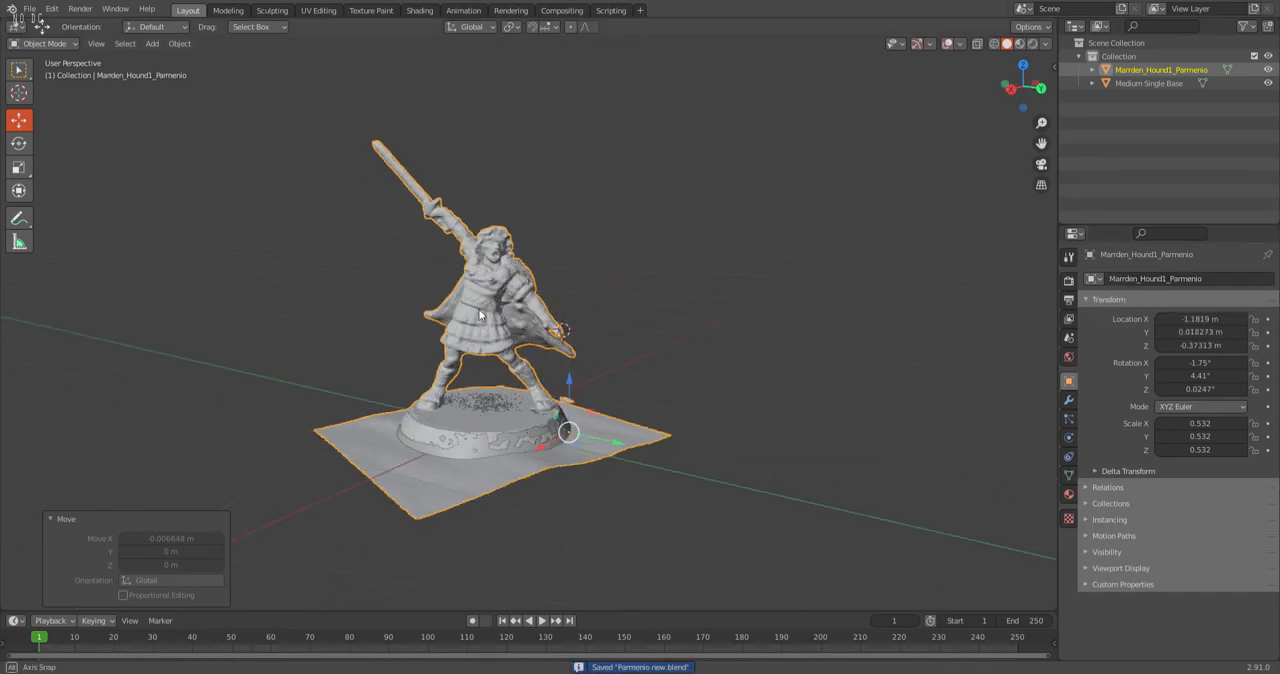
pyautogui.scroll(4, 471, 282)
pyautogui.moveTo(472, 195); pyautogui.dragTo(490, 190, button='middle')
pyautogui.scroll(-2, 486, 182)
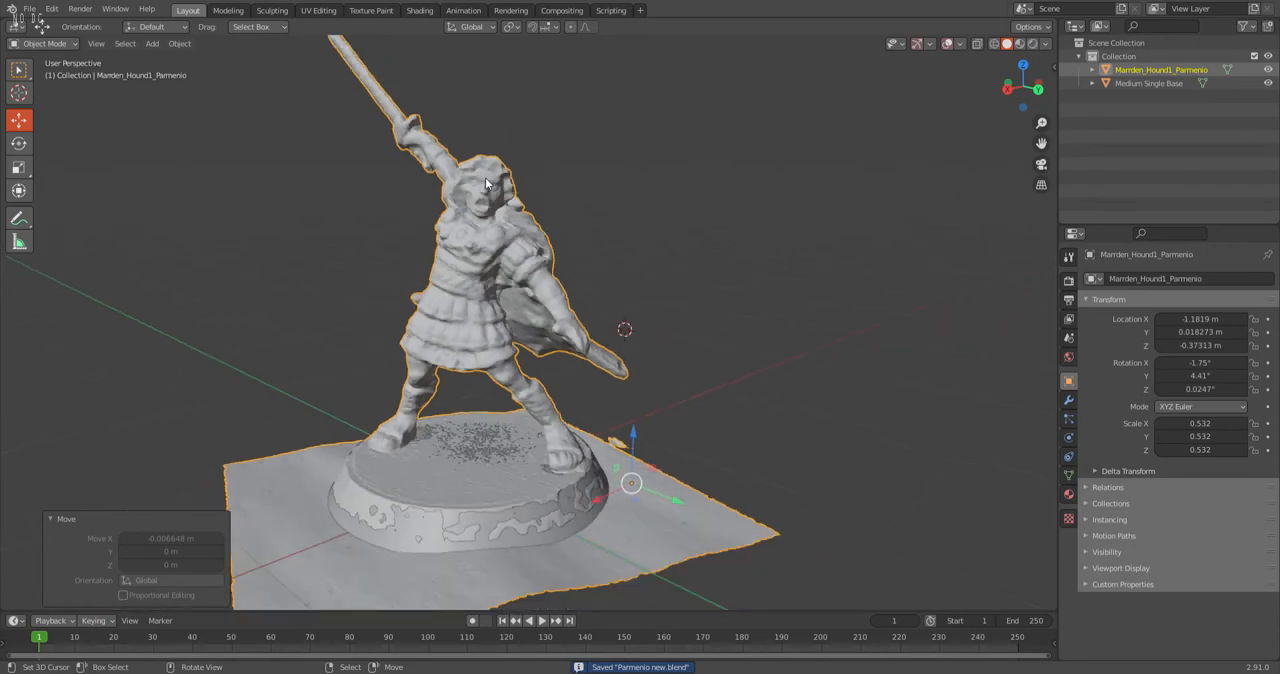
# Examine the front of the warrior scan, from the head and torso down to the feet on the round base.
pyautogui.scroll(3, 487, 162)
pyautogui.moveTo(431, 147); pyautogui.dragTo(510, 176, button='middle')
pyautogui.scroll(-2, 490, 171)
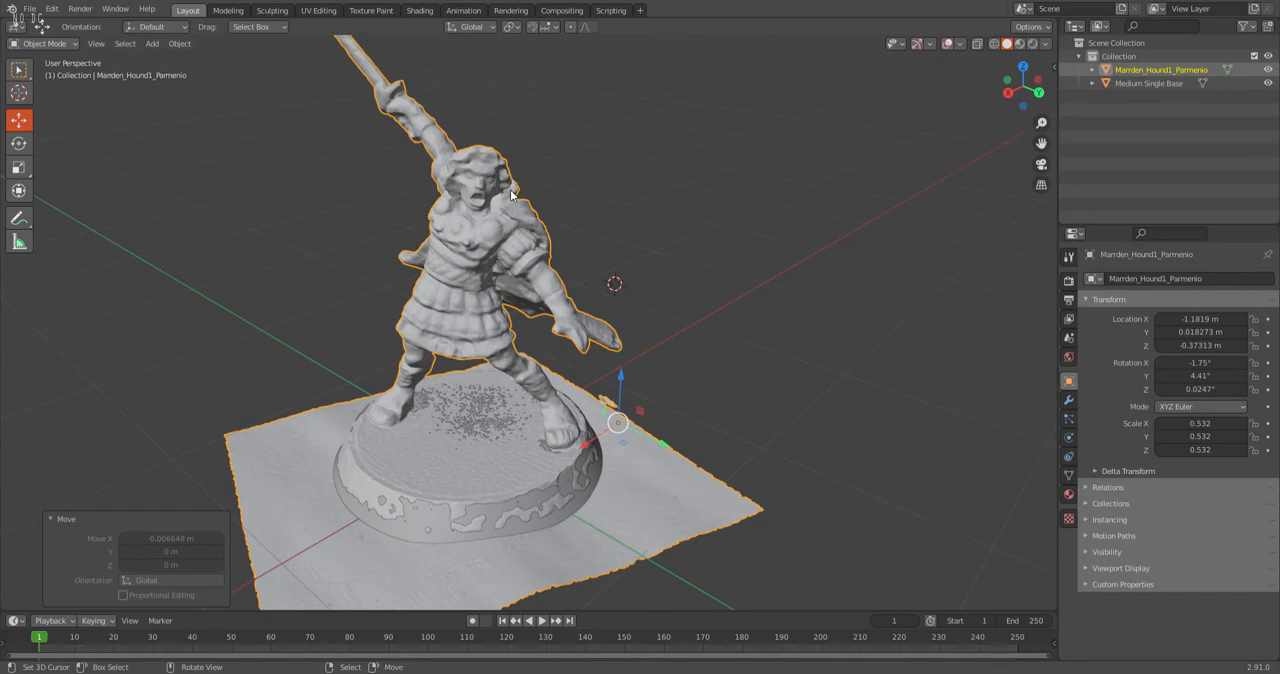
pyautogui.scroll(-1, 377, 207)
pyautogui.scroll(2, 410, 207)
pyautogui.scroll(-1, 421, 209)
pyautogui.moveTo(450, 284); pyautogui.dragTo(576, 235, button='middle')
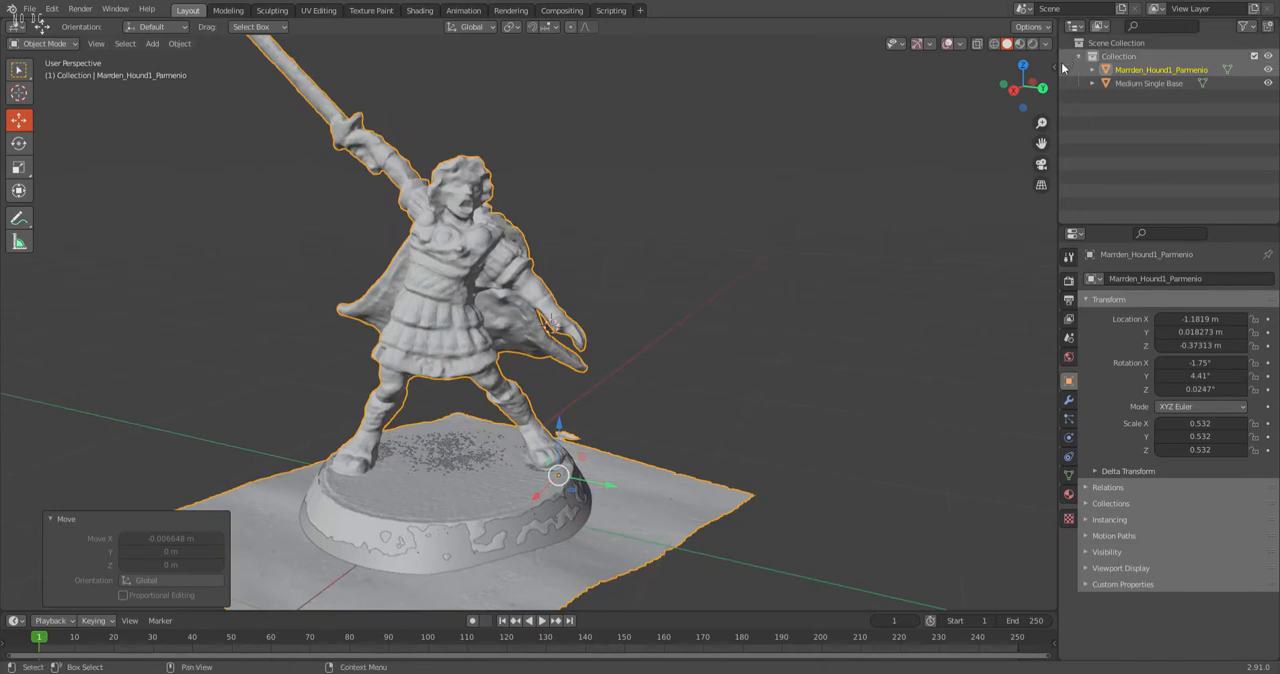
pyautogui.scroll(2, 411, 248)
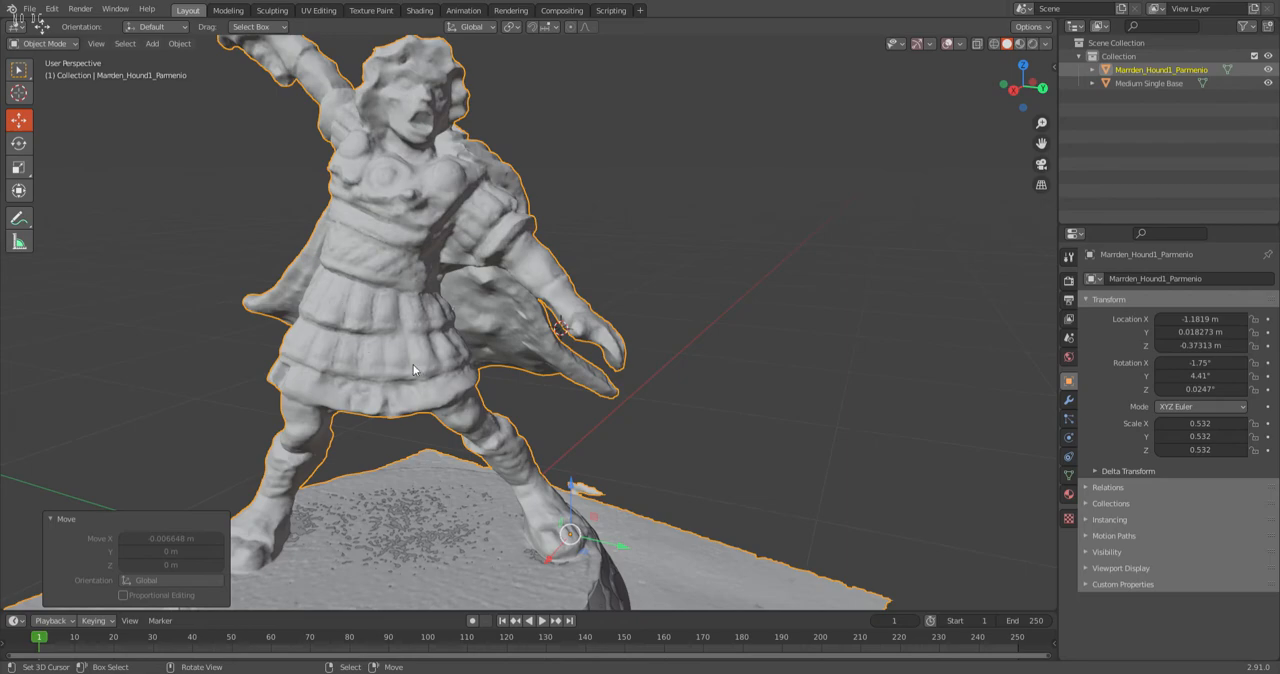
pyautogui.scroll(-3, 414, 350)
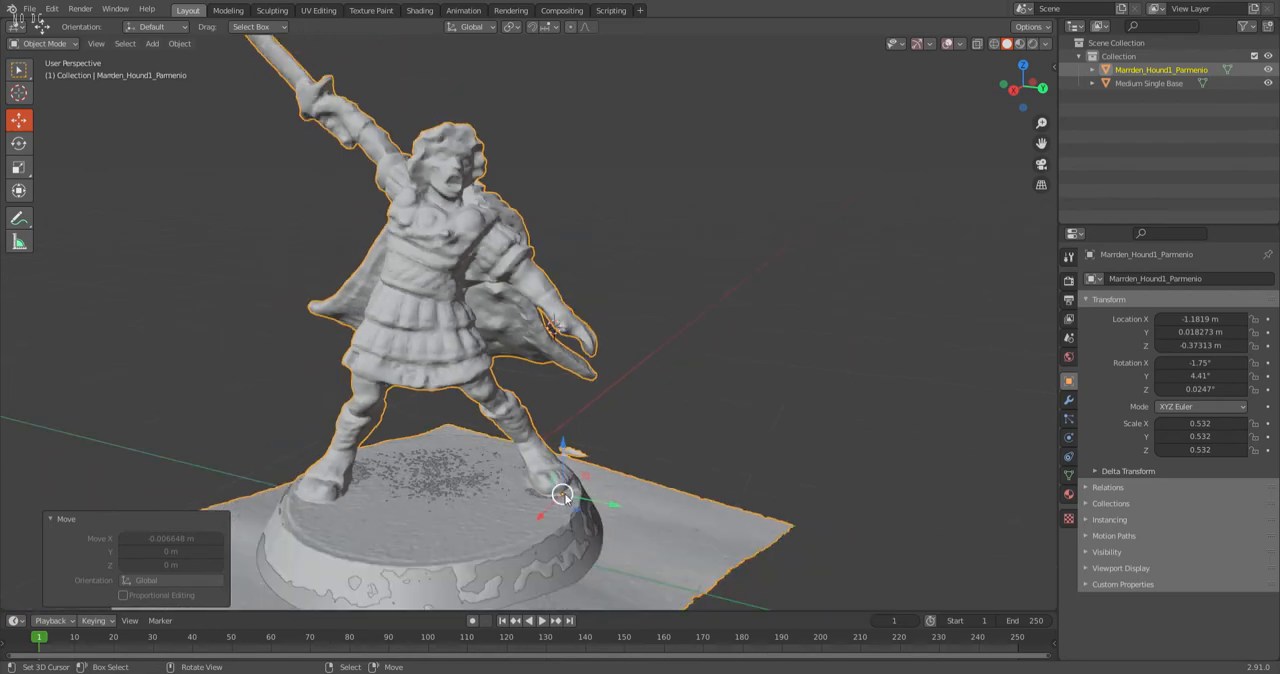
pyautogui.scroll(3, 408, 165)
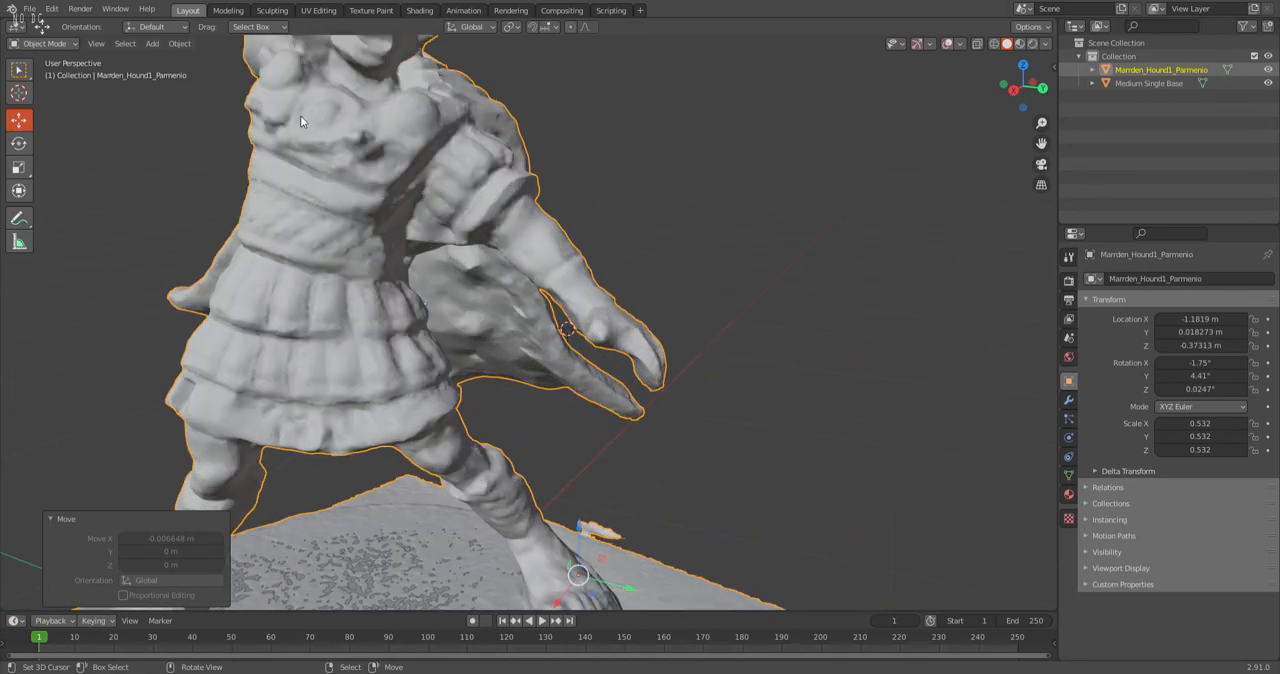
pyautogui.scroll(-3, 331, 99)
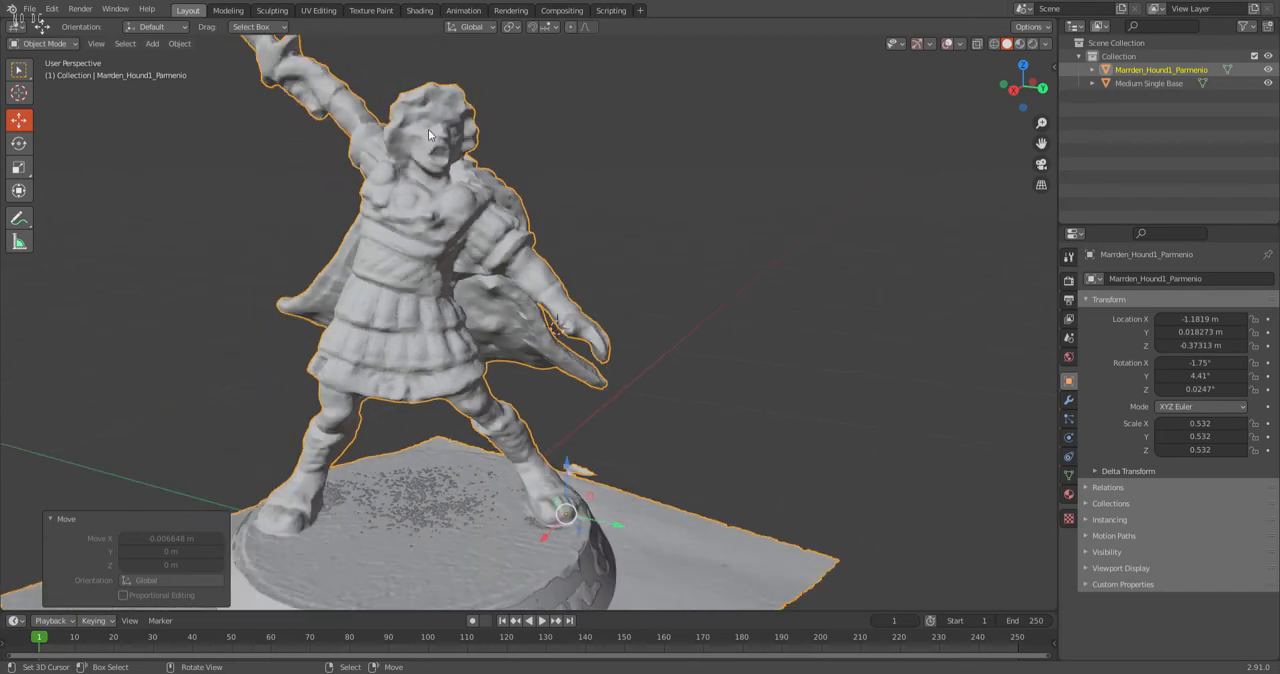
pyautogui.scroll(-3, 540, 208)
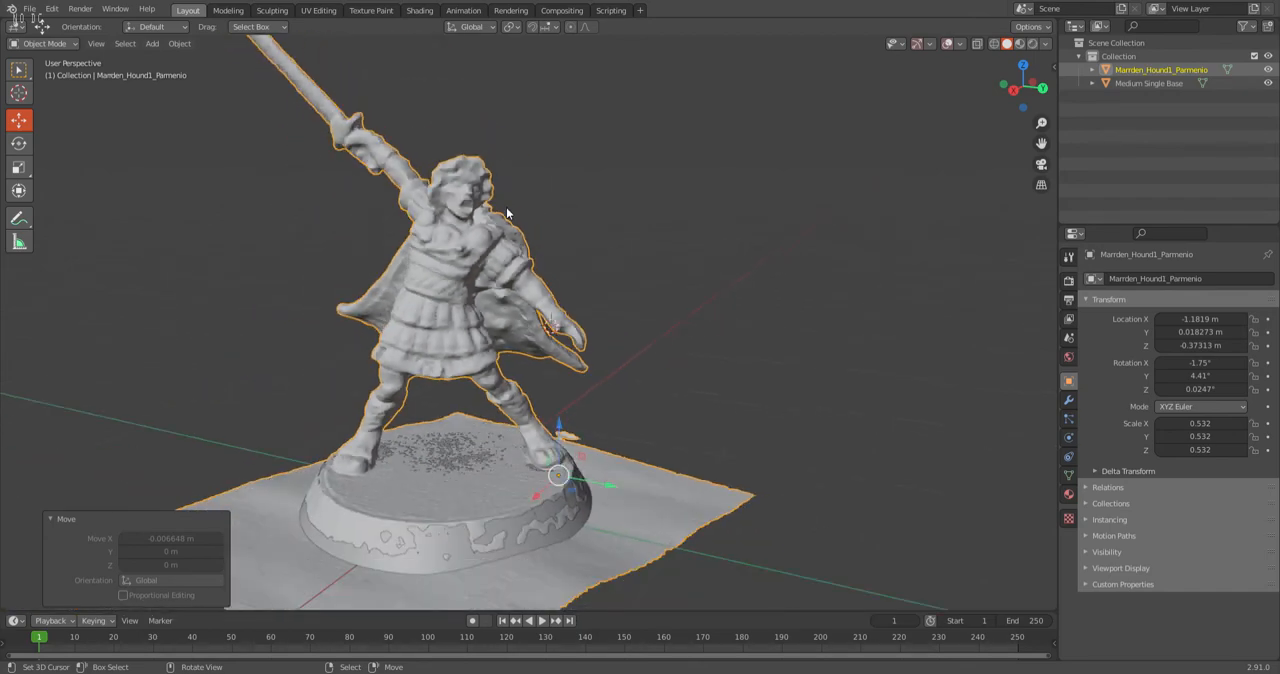
pyautogui.scroll(4, 459, 162)
pyautogui.scroll(-4, 495, 170)
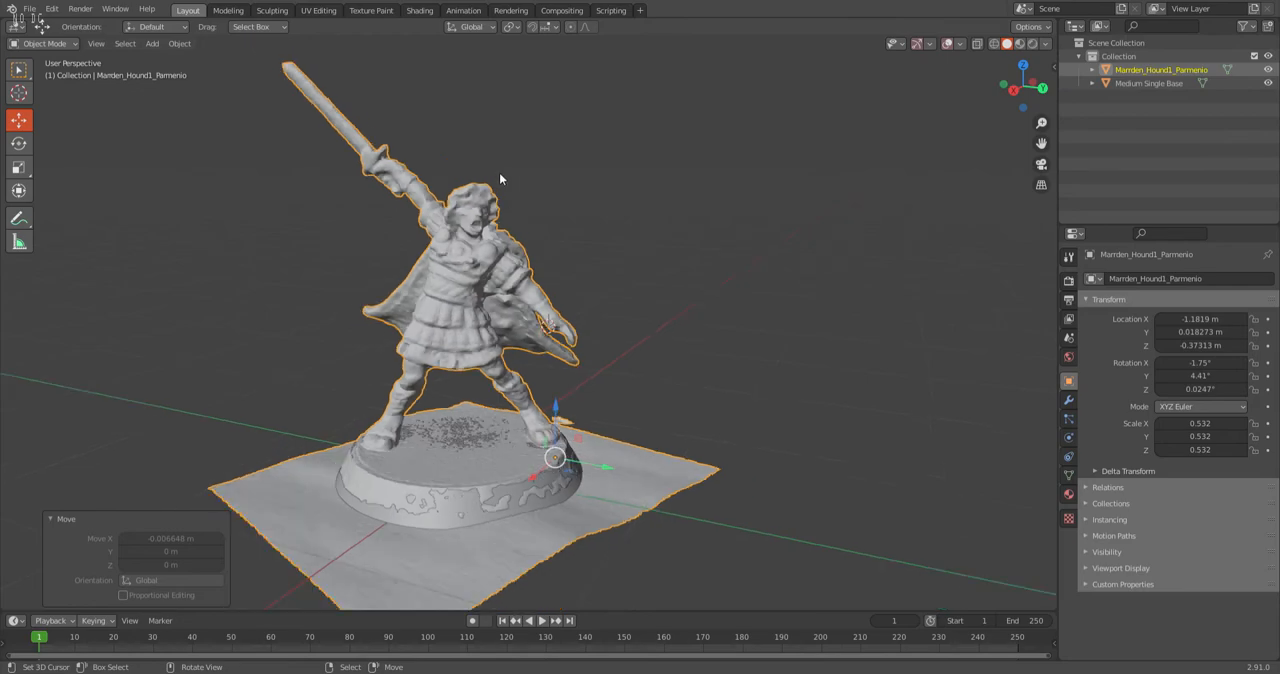
pyautogui.scroll(3, 600, 180)
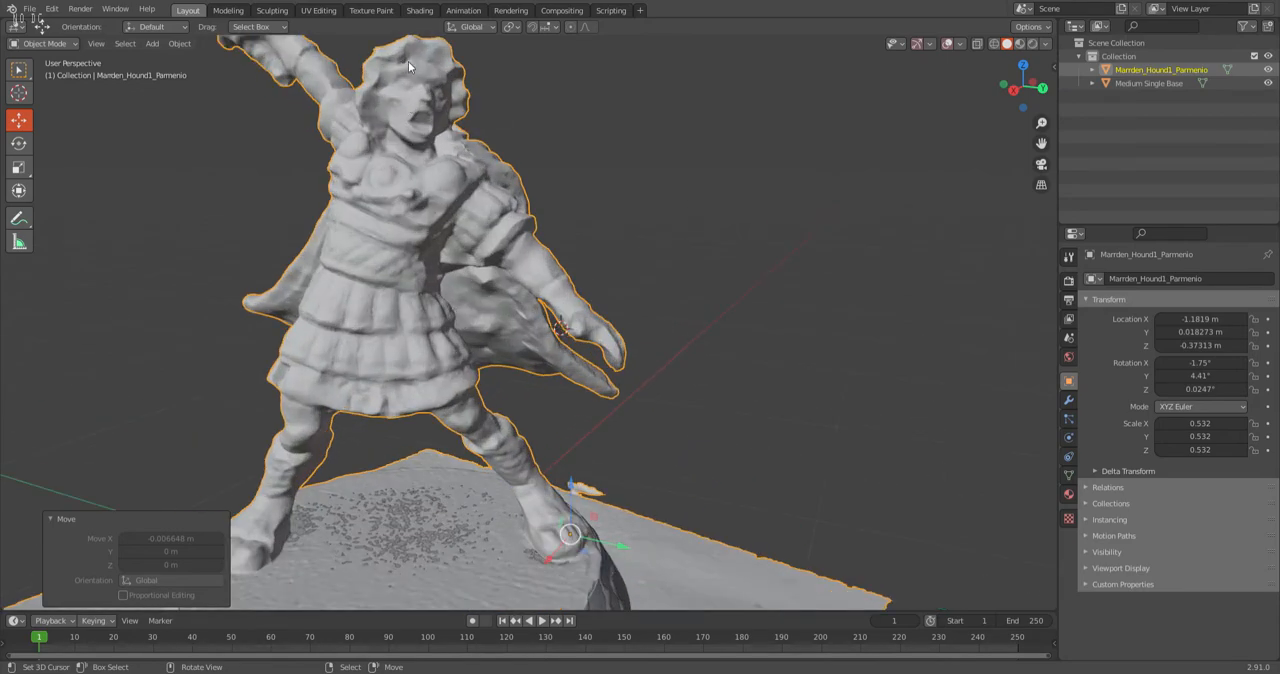
# Inspect the cape from behind and orbit around the figure to check the scan from all sides.
pyautogui.moveTo(522, 214); pyautogui.dragTo(255, 205, button='middle')
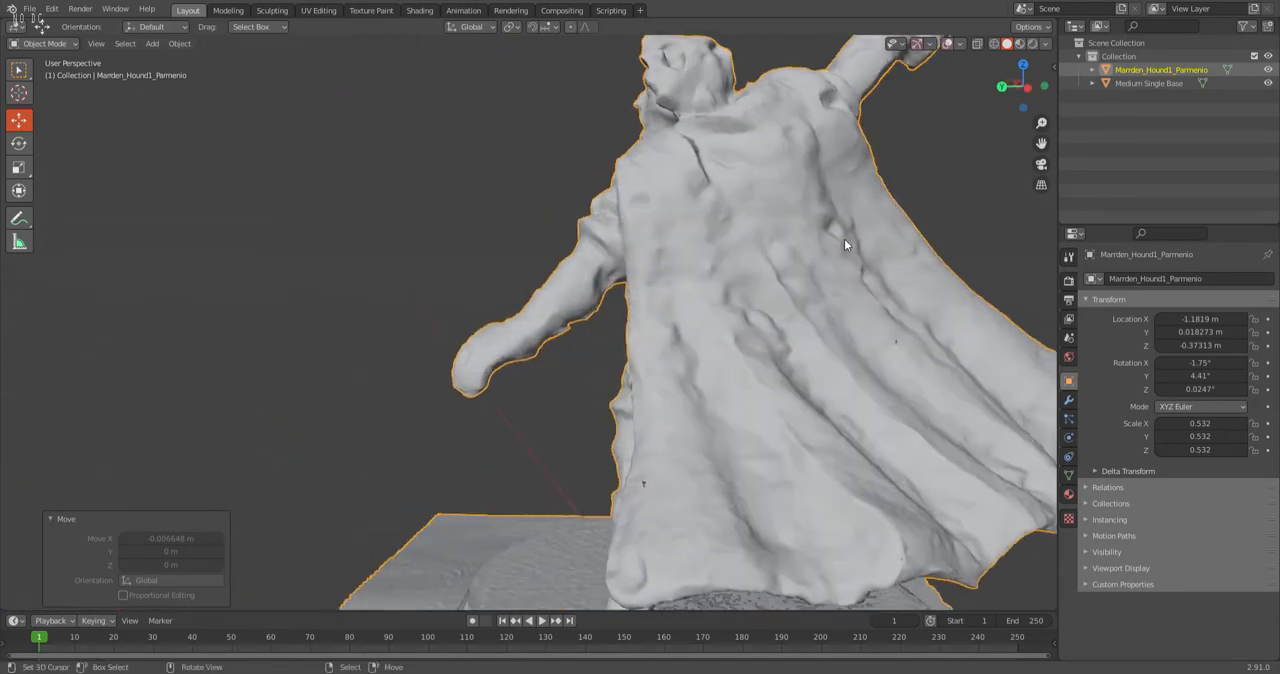
pyautogui.scroll(-5, 745, 160)
pyautogui.moveTo(661, 203); pyautogui.dragTo(580, 300, button='middle')
pyautogui.scroll(3, 547, 212)
pyautogui.moveTo(580, 126); pyautogui.dragTo(860, 101, button='middle')
pyautogui.scroll(2, 560, 213)
pyautogui.moveTo(560, 213); pyautogui.dragTo(594, 207, button='middle')
pyautogui.scroll(1, 690, 140)
pyautogui.moveTo(690, 140); pyautogui.dragTo(701, 140, button='middle')
pyautogui.scroll(-4, 701, 140)
pyautogui.scroll(2, 734, 199)
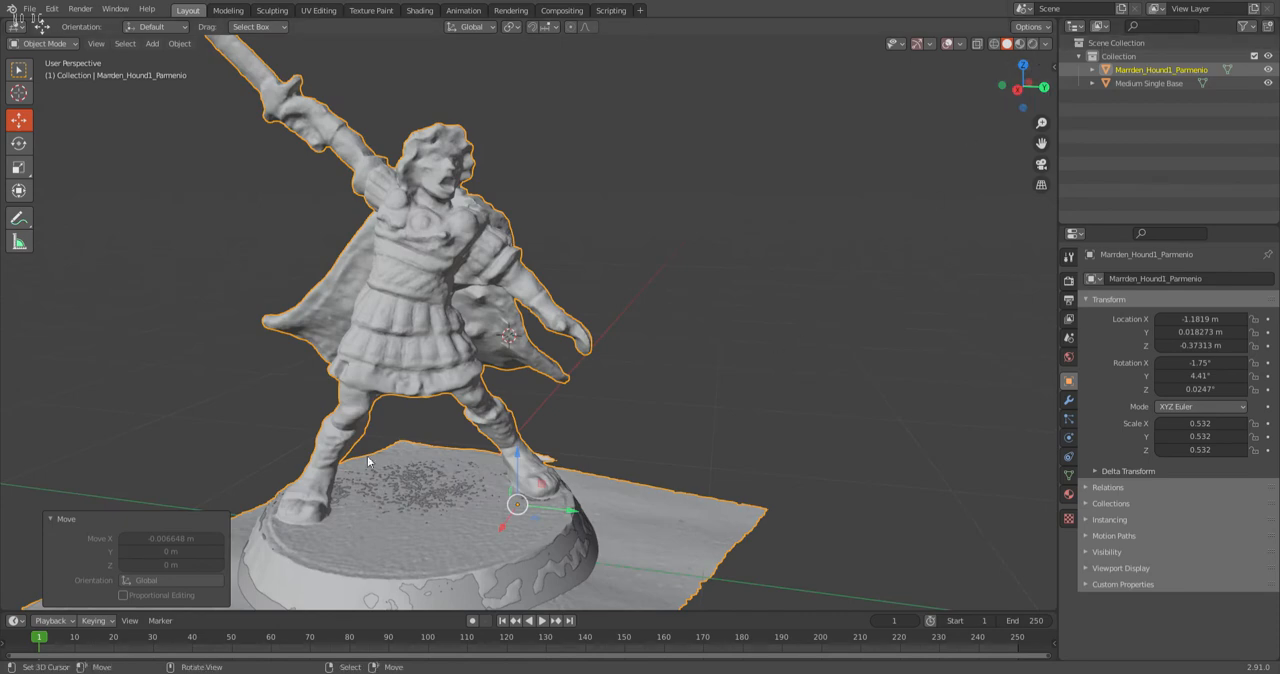
# Show the scan in the right orthographic view and select its entire mesh in Edit Mode.
pyautogui.click(1017, 89)
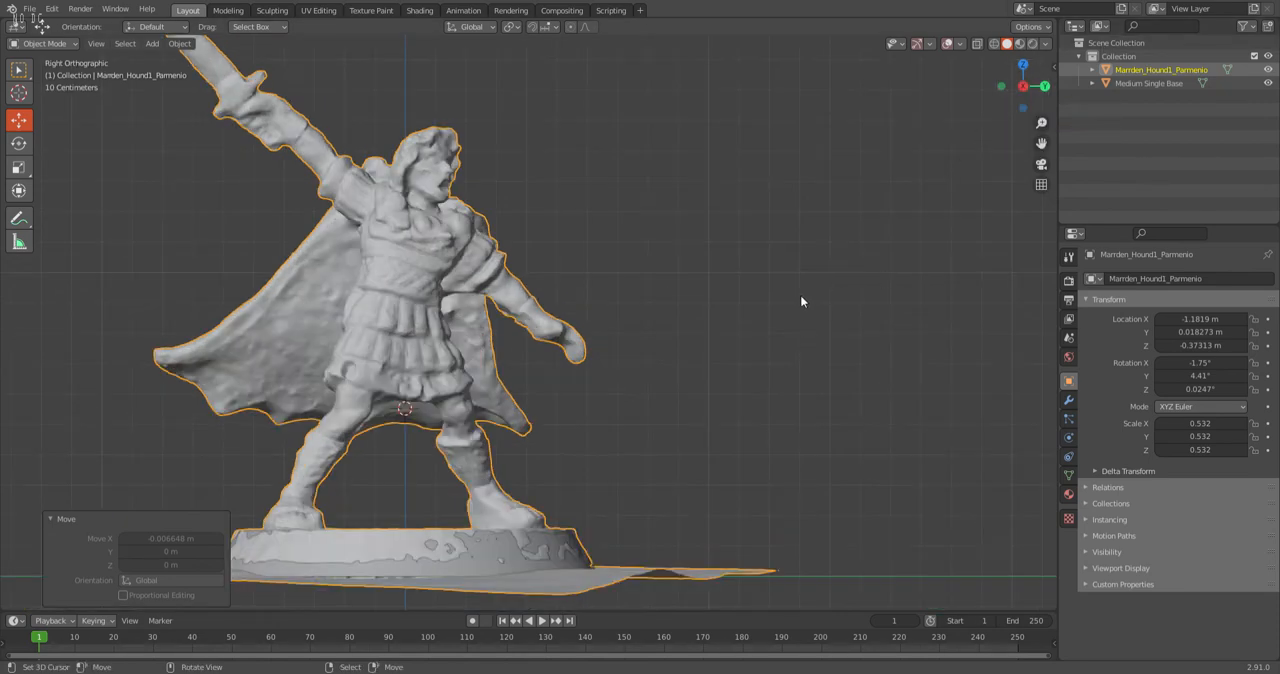
pyautogui.keyDown('shift'); pyautogui.moveTo(681, 339); pyautogui.dragTo(848, 124, button='middle'); pyautogui.keyUp('shift')
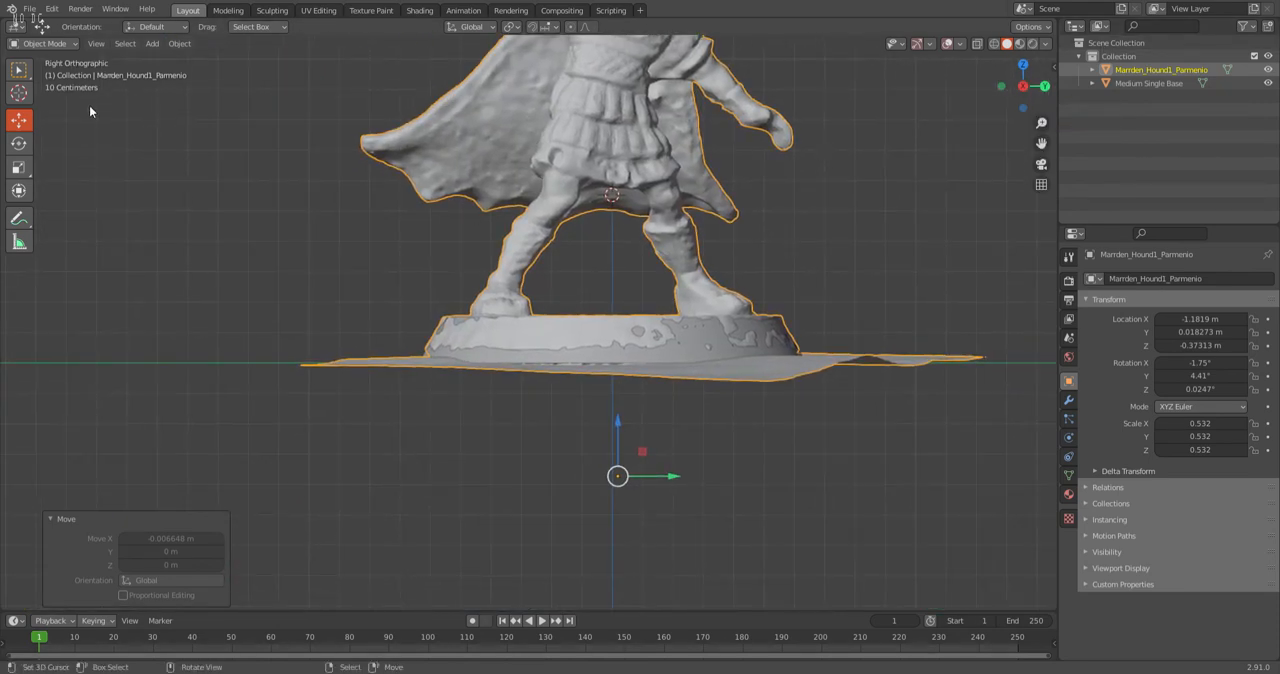
pyautogui.click(46, 44)
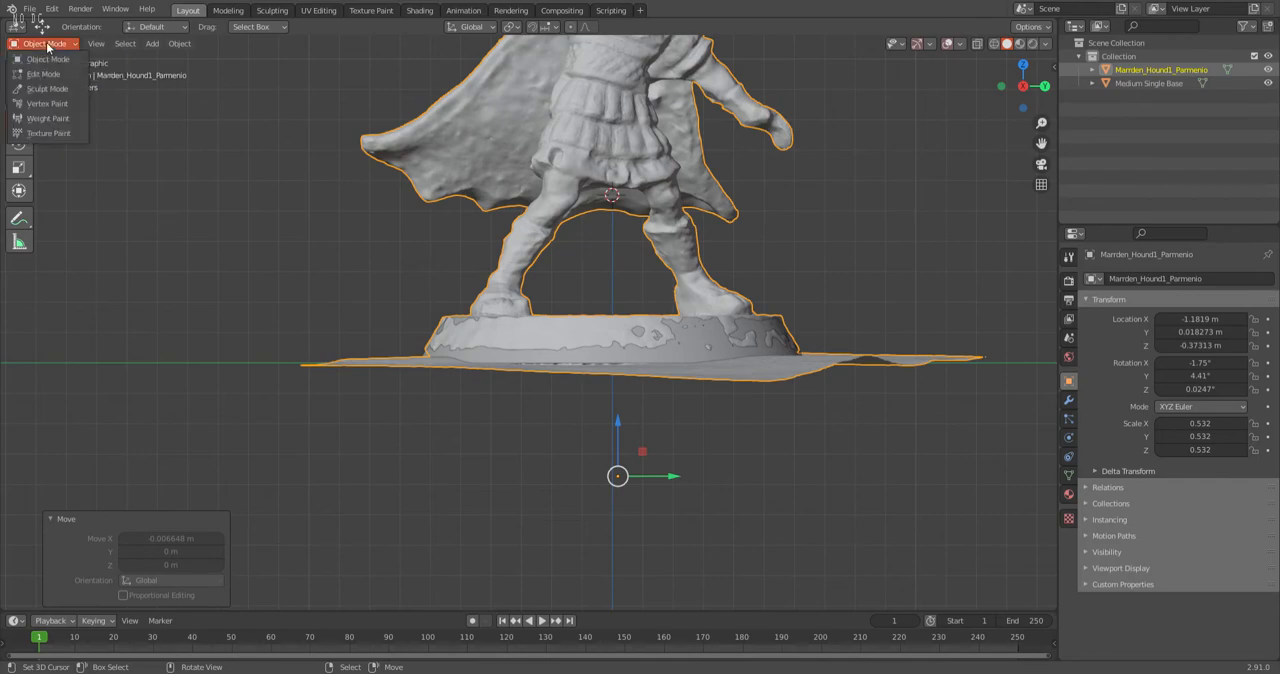
pyautogui.press('Tab')
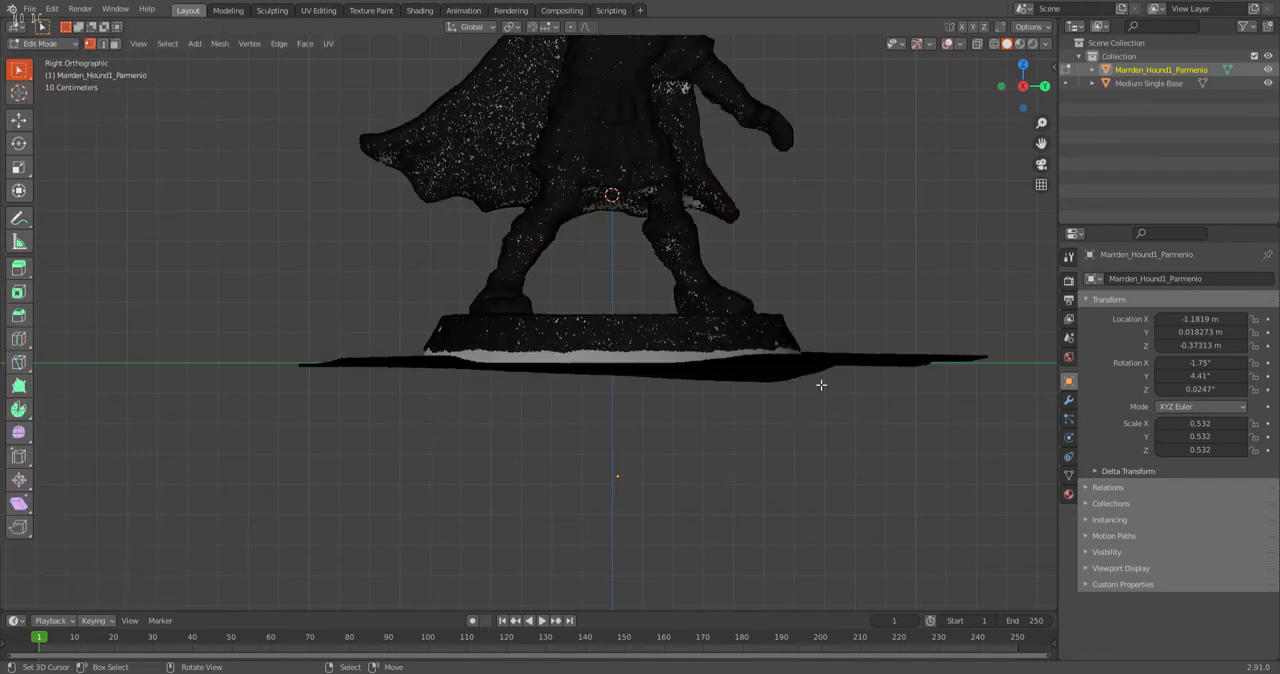
pyautogui.scroll(2, 799, 383)
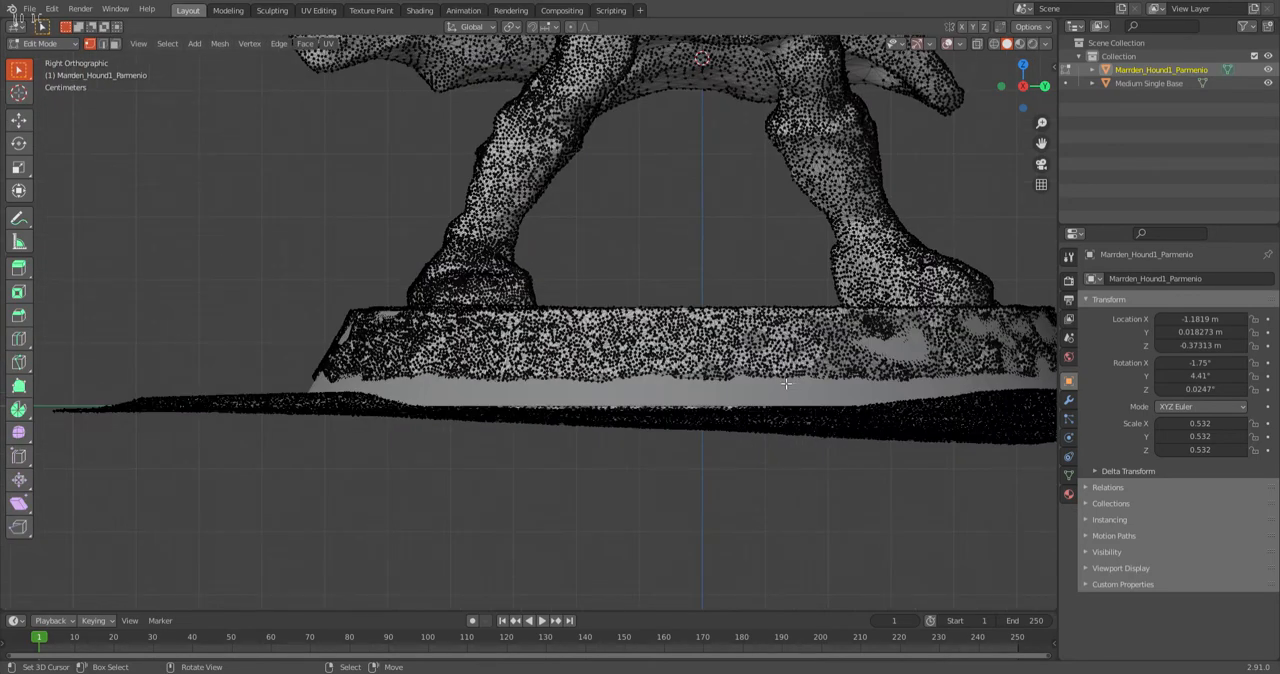
pyautogui.press('a')
pyautogui.keyDown('shift'); pyautogui.moveTo(786, 383); pyautogui.dragTo(553, 384, button='middle'); pyautogui.keyUp('shift')
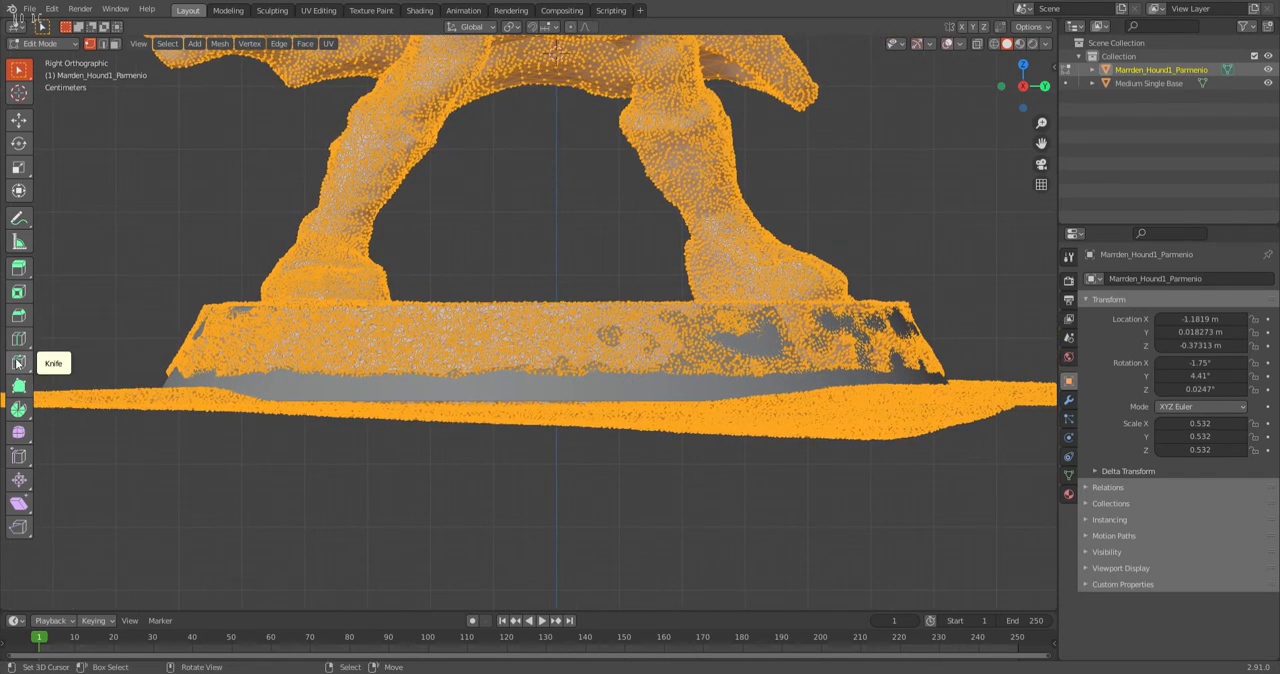
# Bisect the scan mesh with a nearly horizontal line along the top of the base, just under the feet.
pyautogui.moveTo(17, 363); pyautogui.dragTo(76, 412)
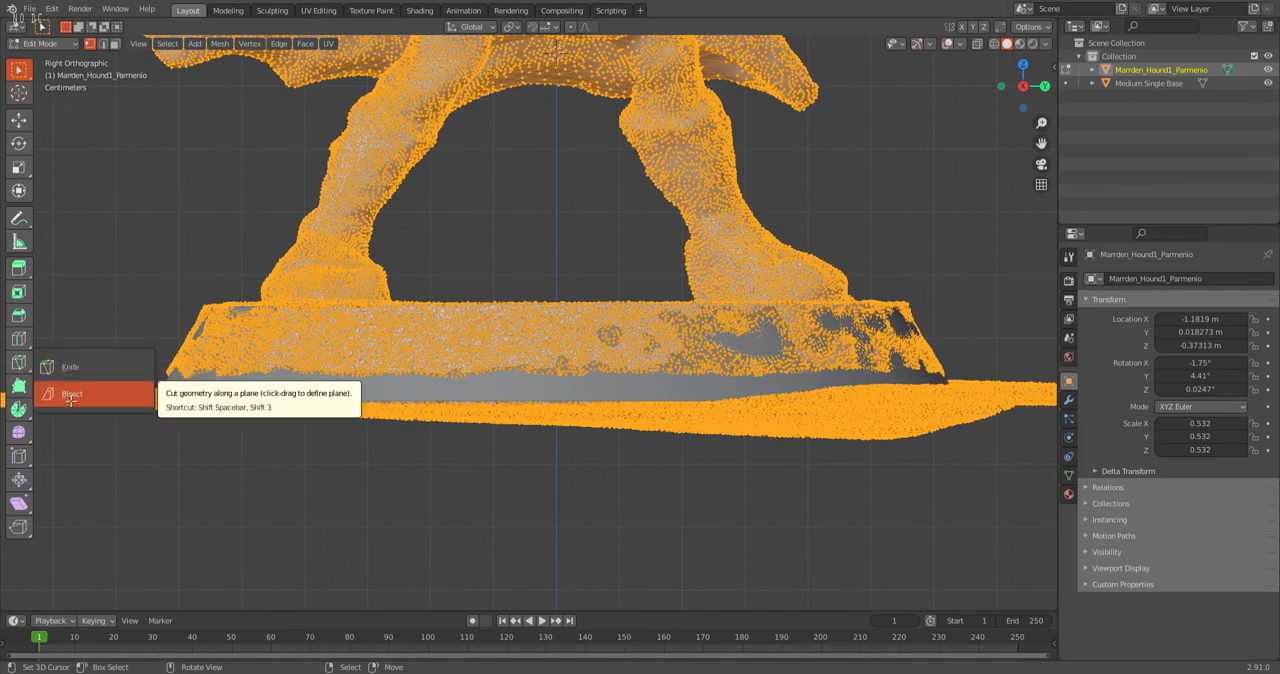
pyautogui.click(66, 396)
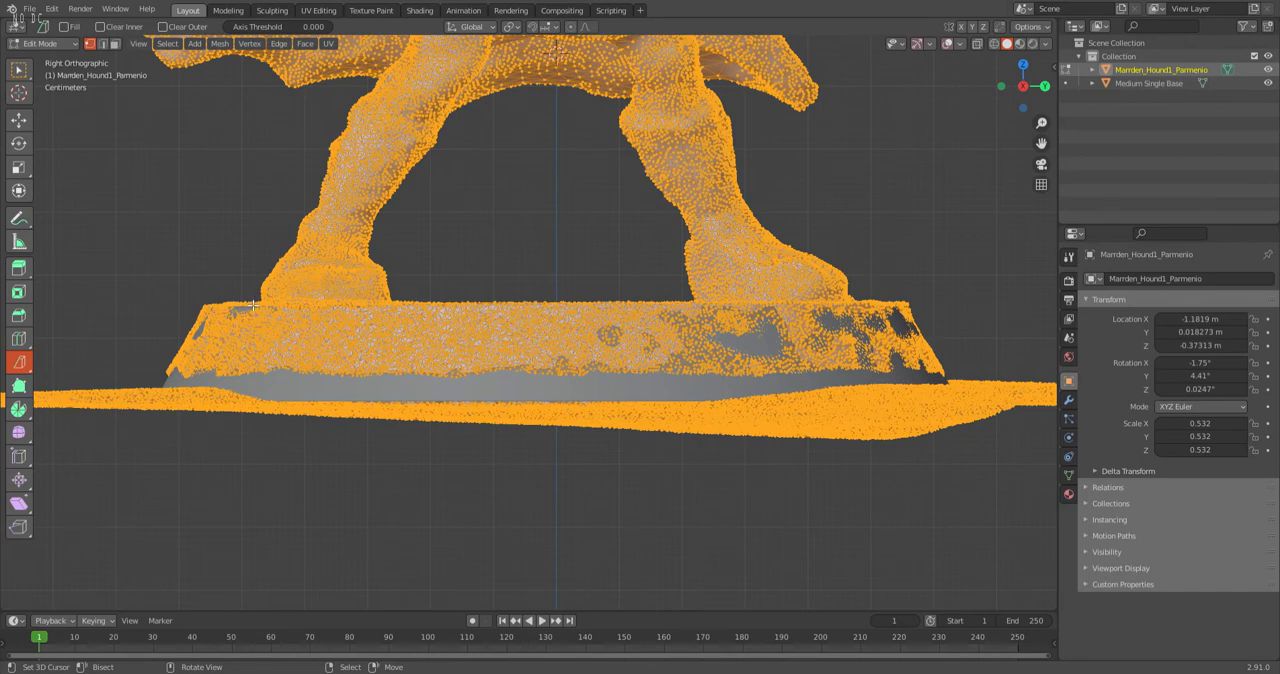
pyautogui.moveTo(295, 305); pyautogui.dragTo(791, 297)
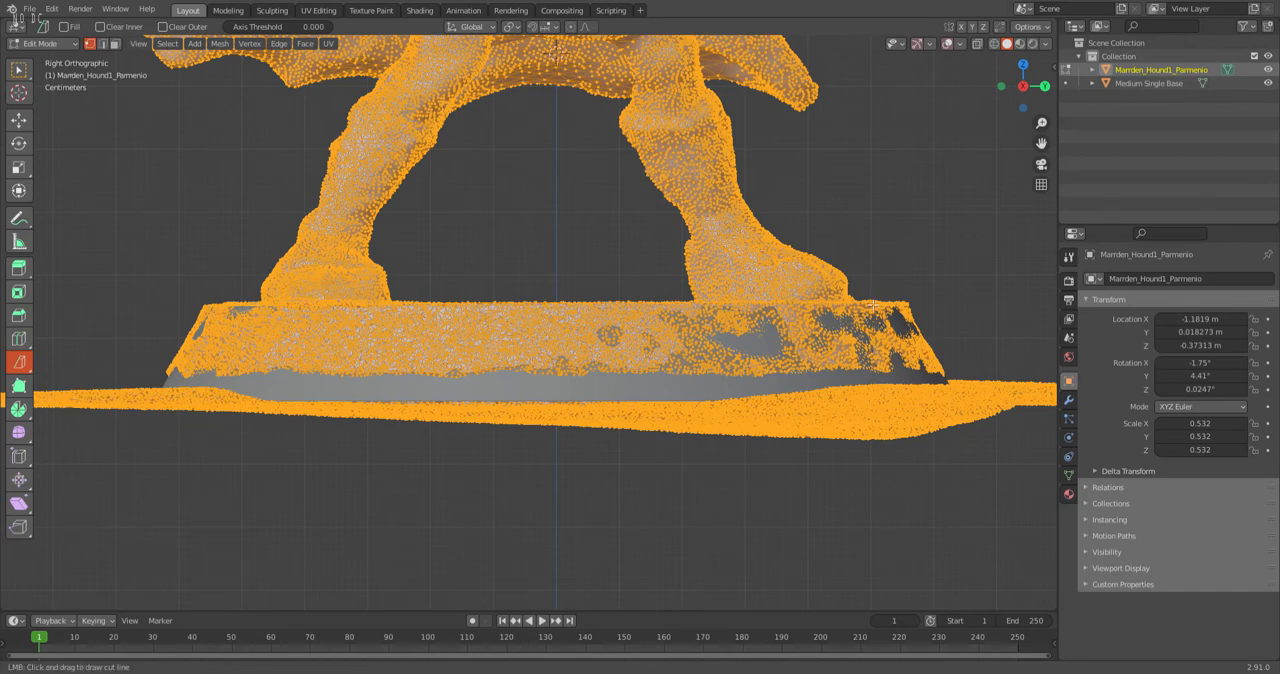
pyautogui.moveTo(872, 304); pyautogui.dragTo(887, 302)
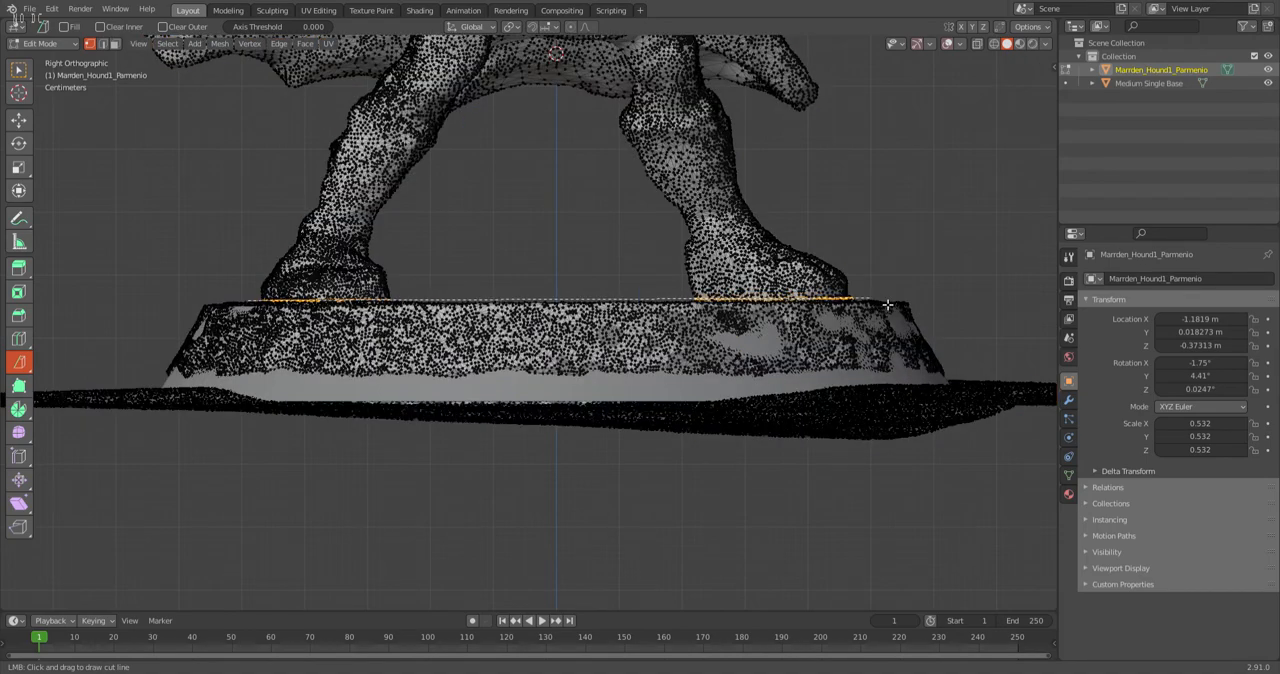
pyautogui.moveTo(887, 305); pyautogui.dragTo(928, 307)
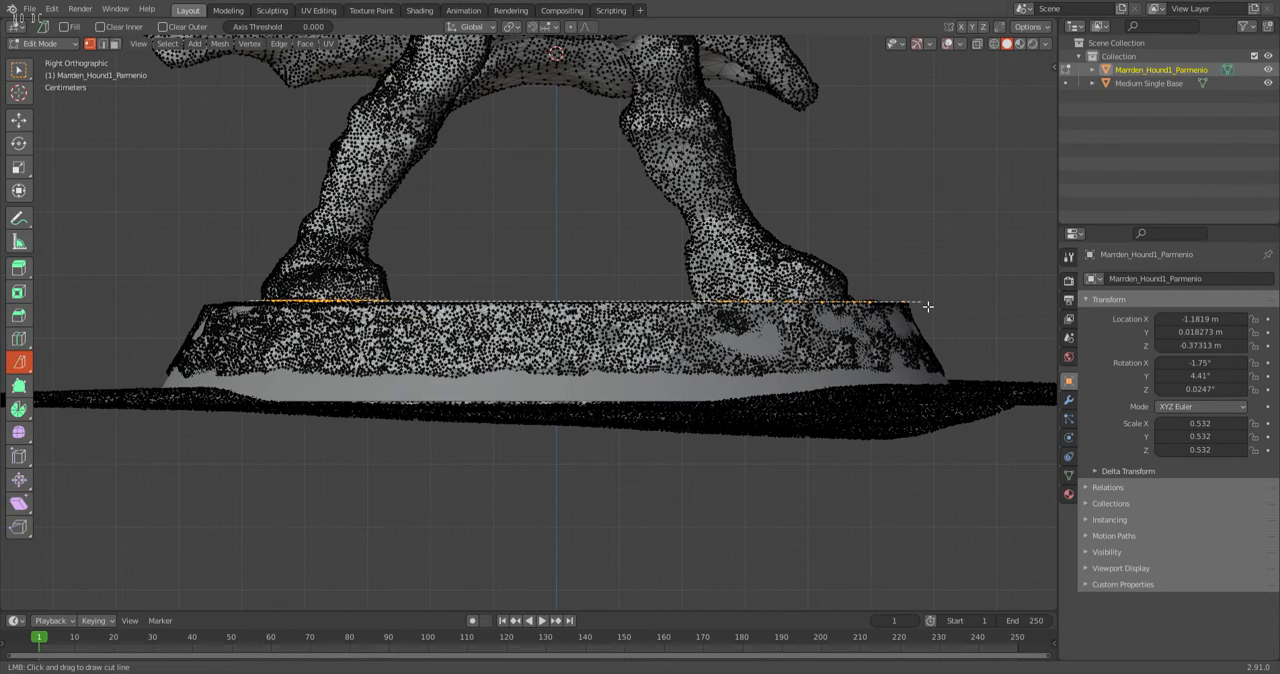
pyautogui.moveTo(928, 306); pyautogui.dragTo(928, 306)
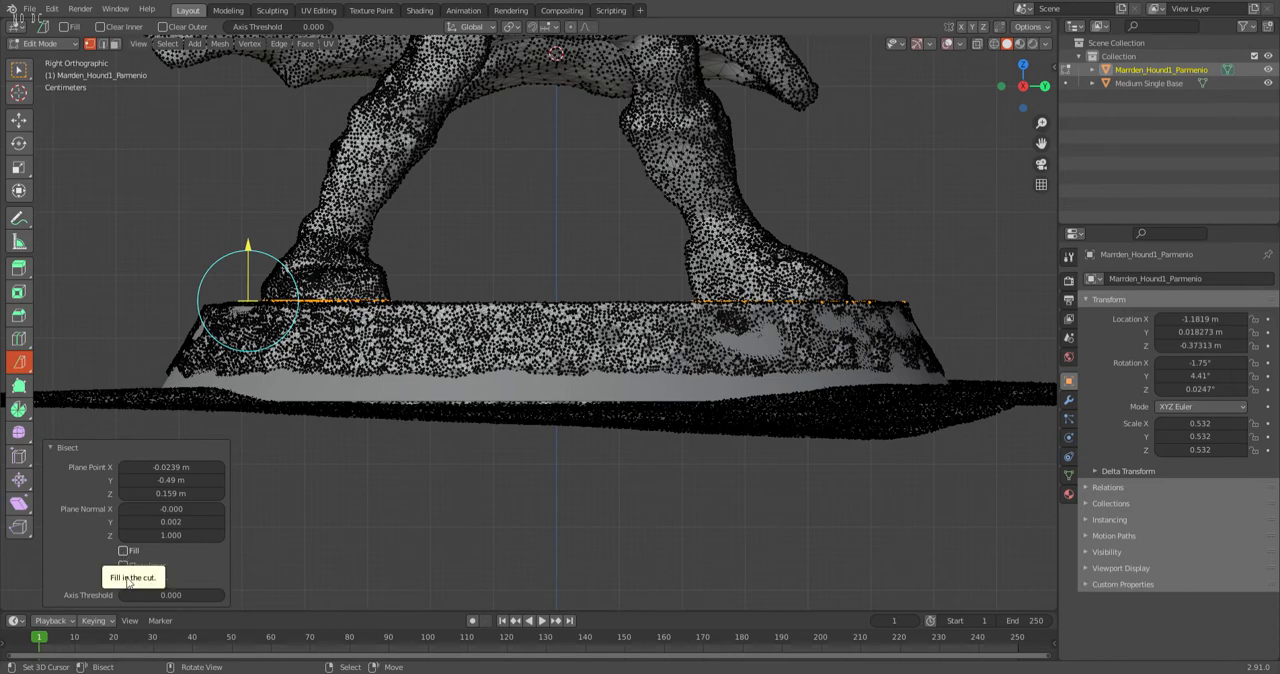
# Enable Fill and Clear Inner for the bisect and raise its cutting plane to Z 0.166 m.
pyautogui.click(124, 551)
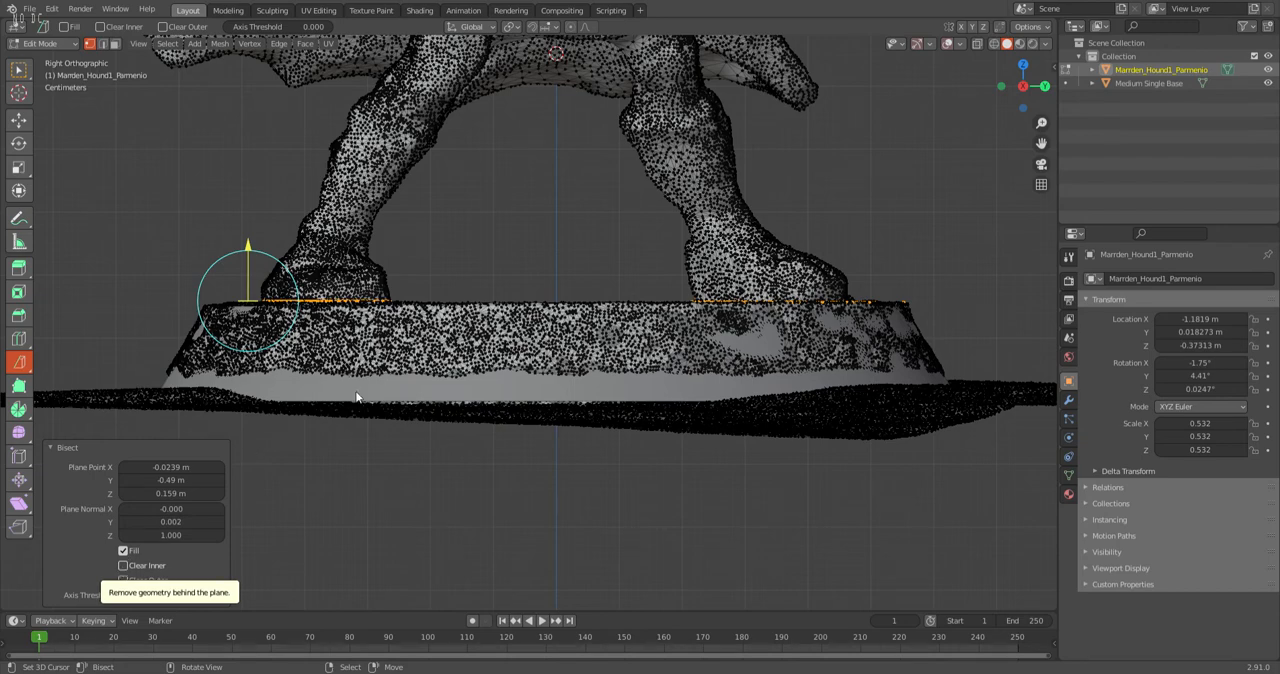
pyautogui.moveTo(554, 371); pyautogui.dragTo(583, 411, button='middle')
pyautogui.moveTo(444, 475); pyautogui.dragTo(338, 338, button='middle')
pyautogui.moveTo(240, 246); pyautogui.dragTo(240, 246)
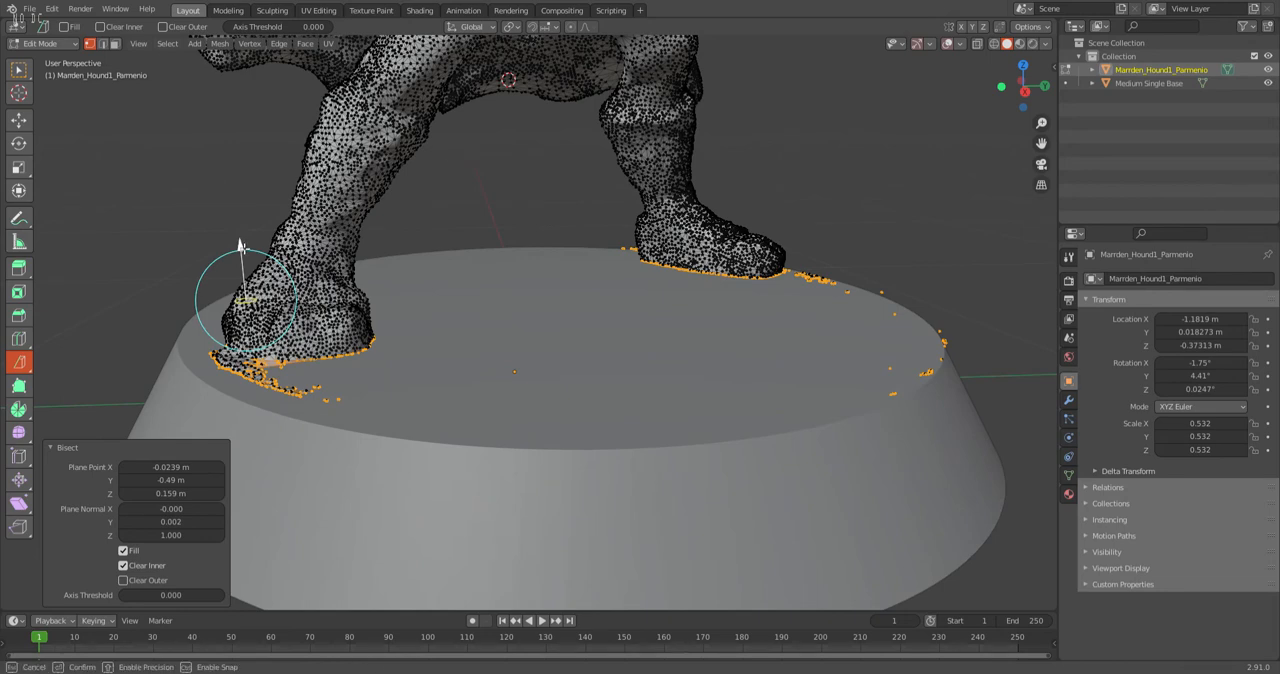
pyautogui.moveTo(240, 246); pyautogui.dragTo(242, 243)
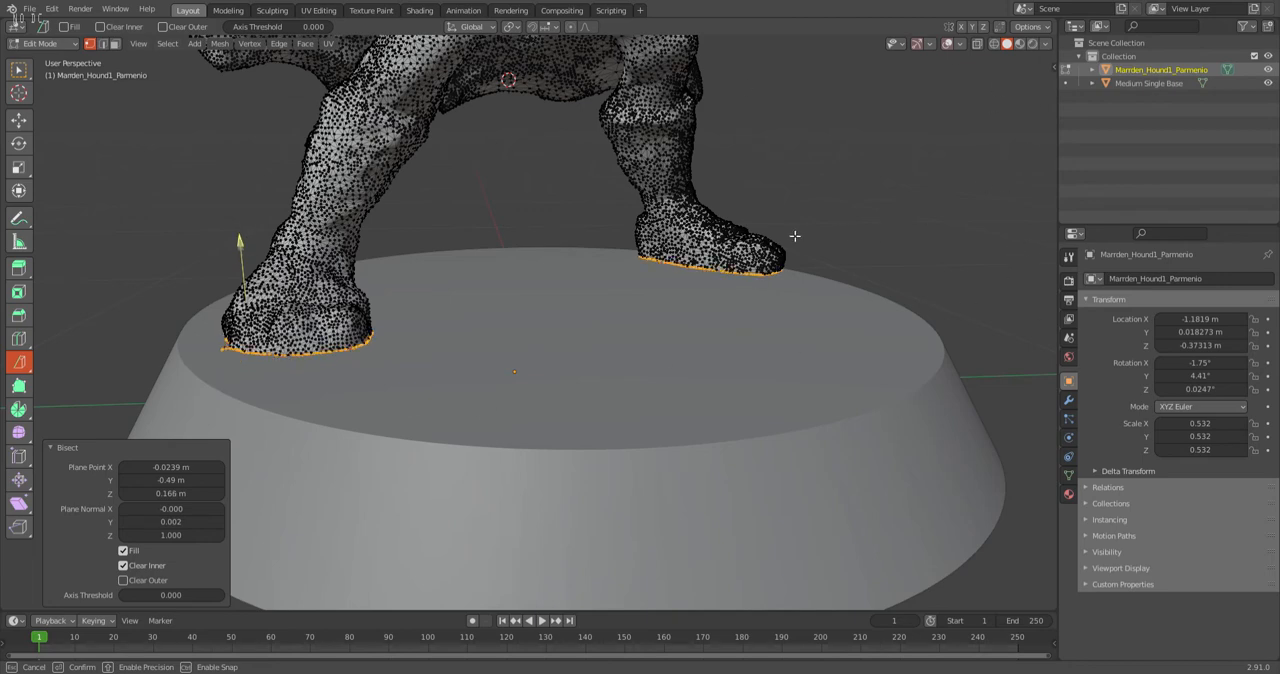
# Examine the cut soles and the distance between both feet and the round base from several angles.
pyautogui.scroll(-5, 829, 334)
pyautogui.scroll(4, 521, 337)
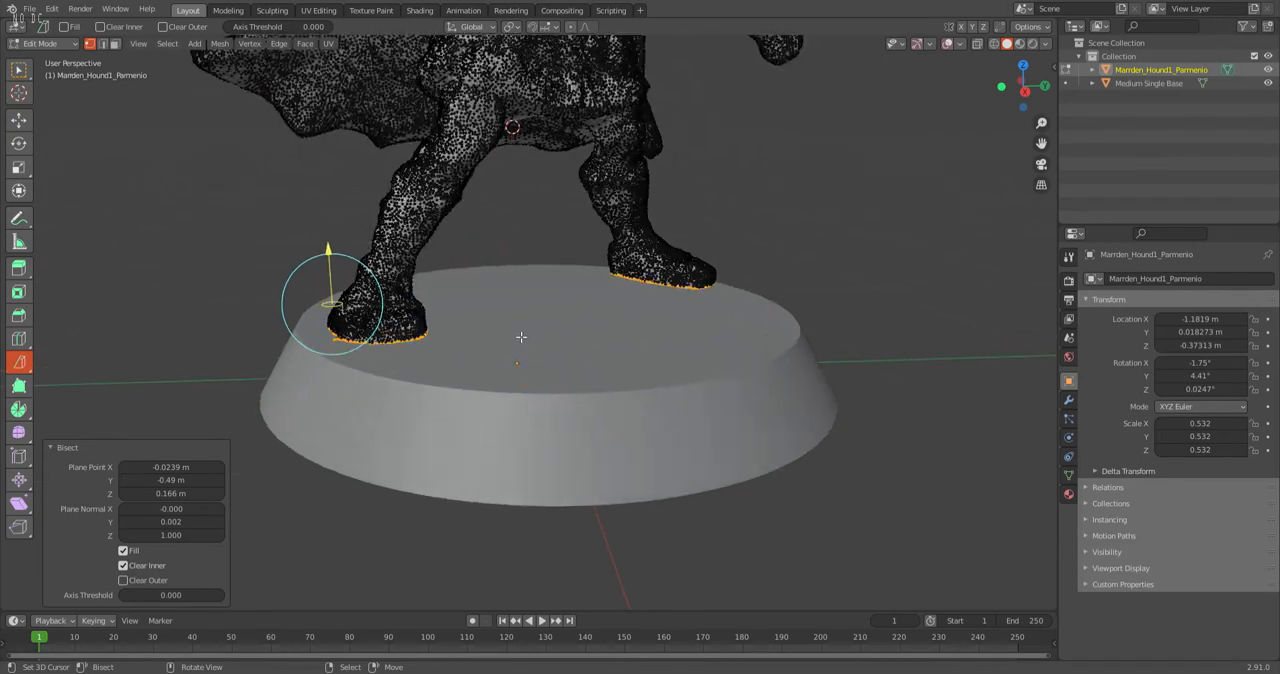
pyautogui.click(1024, 91)
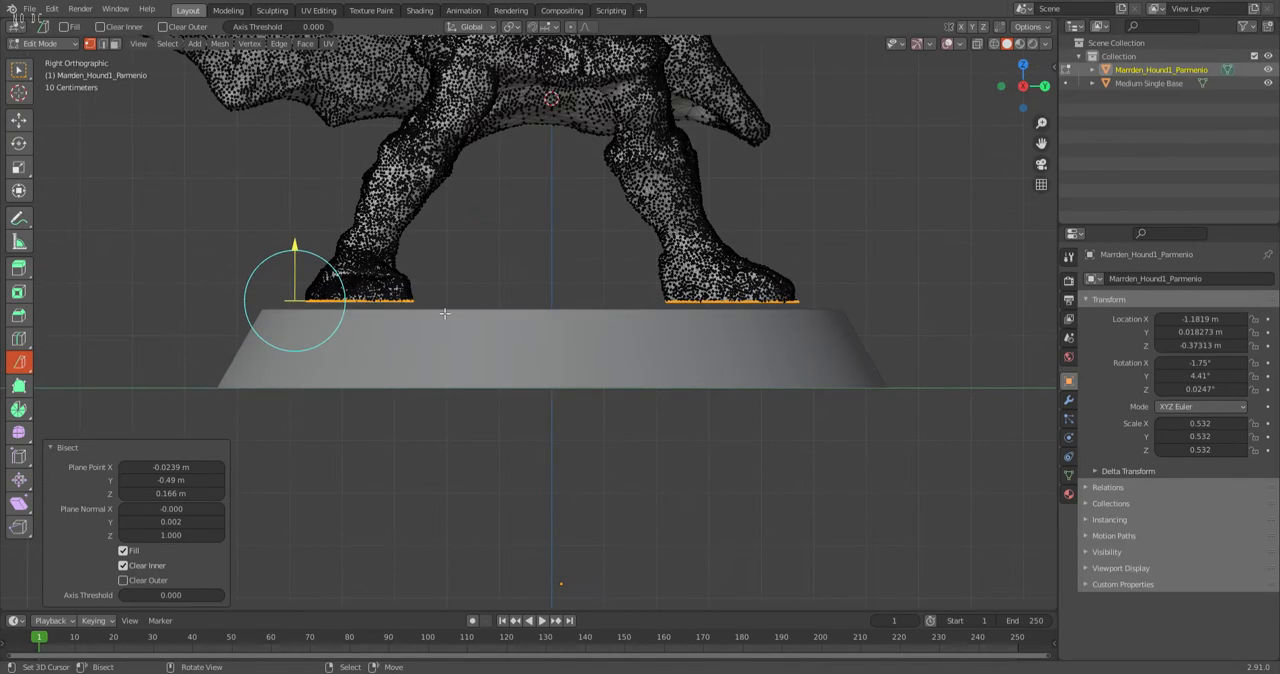
pyautogui.scroll(-3, 564, 311)
pyautogui.scroll(3, 338, 312)
pyautogui.scroll(-2, 550, 310)
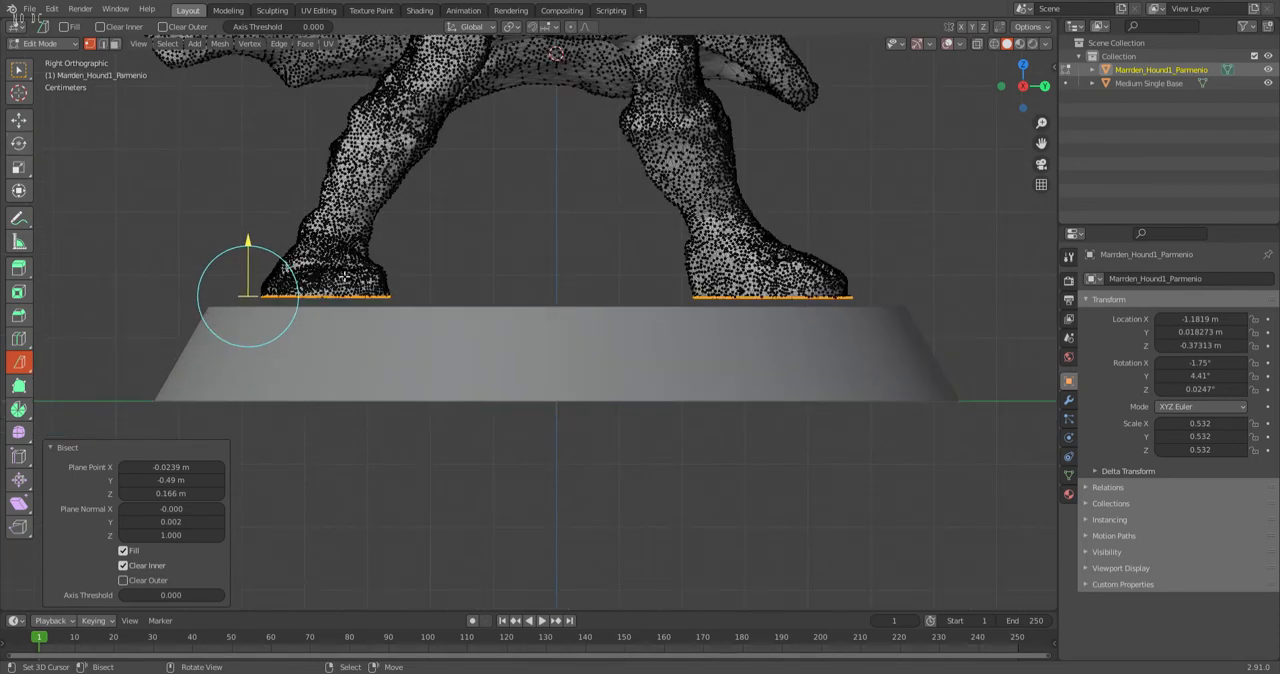
pyautogui.click(19, 121)
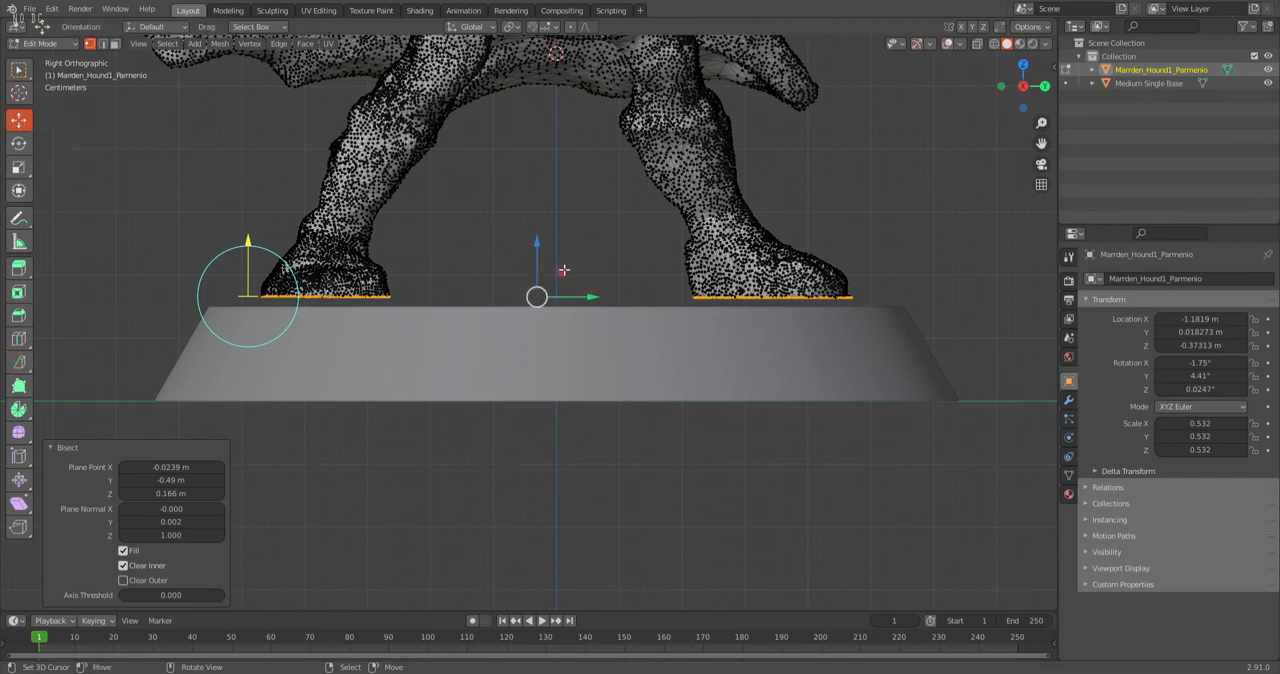
pyautogui.moveTo(660, 272); pyautogui.dragTo(574, 272, button='middle')
pyautogui.scroll(3, 906, 295)
pyautogui.scroll(-2, 890, 285)
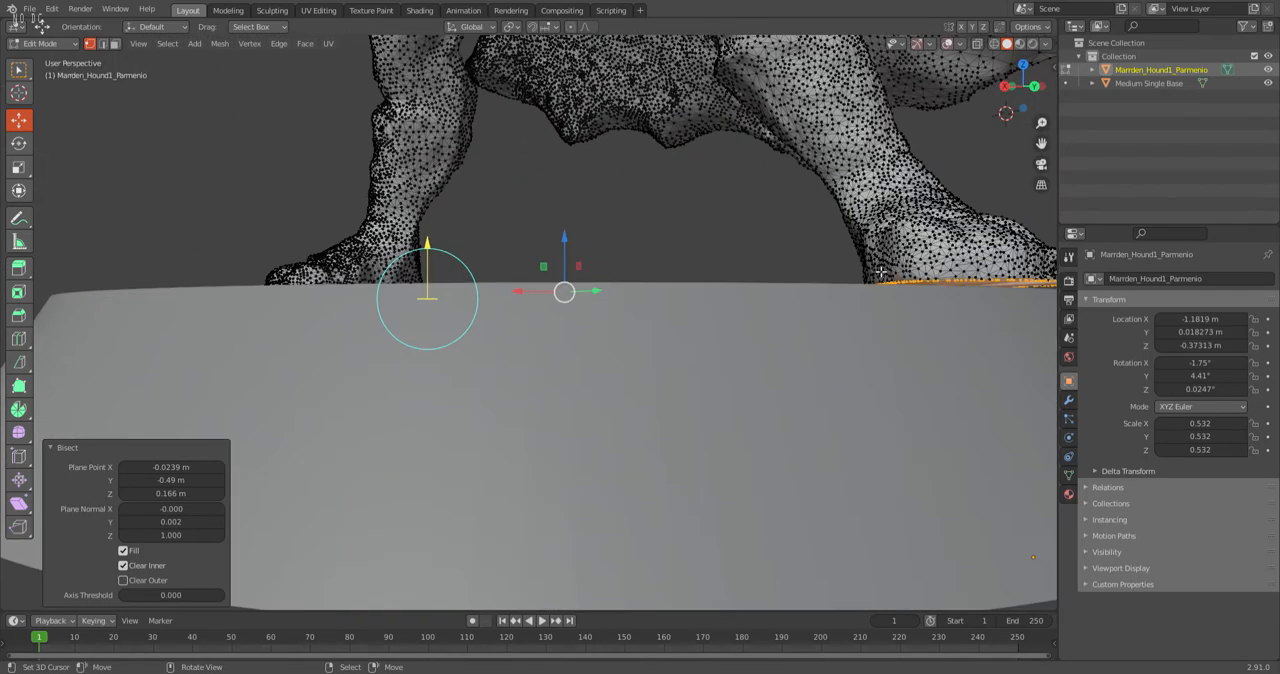
pyautogui.scroll(-1, 1007, 292)
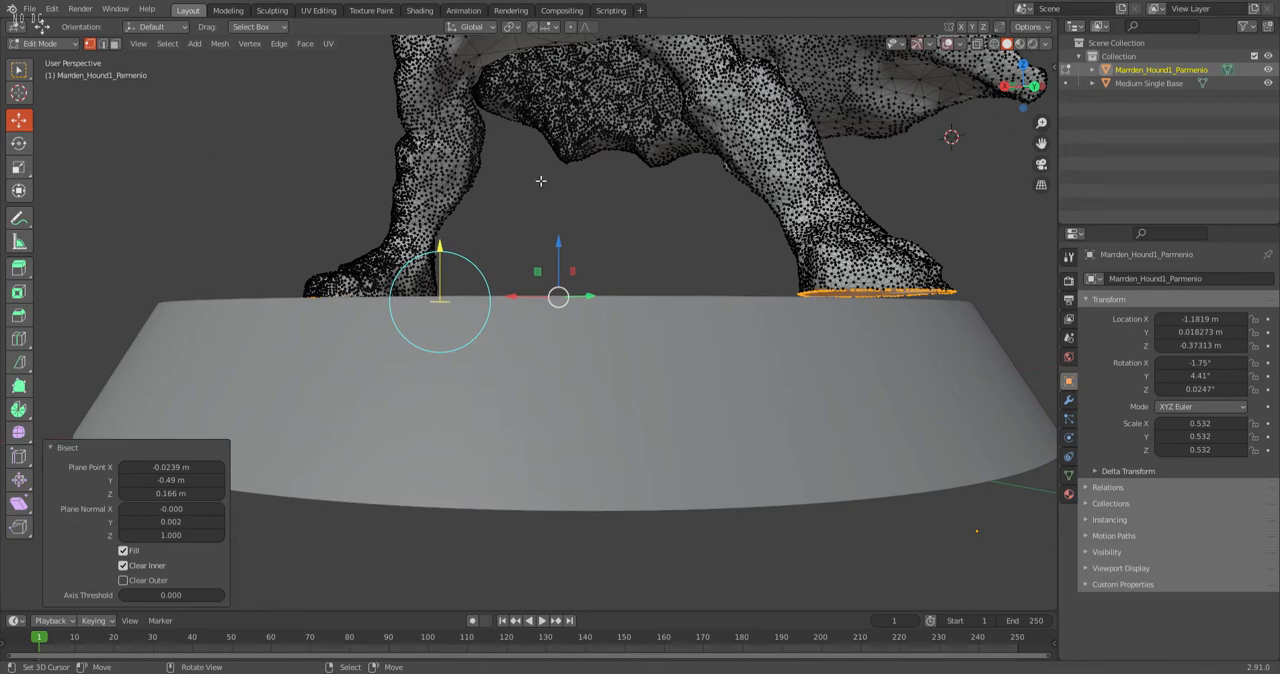
# Lower the bisect plane to Z 0.164 m in the front orthographic view.
pyautogui.click(1012, 90)
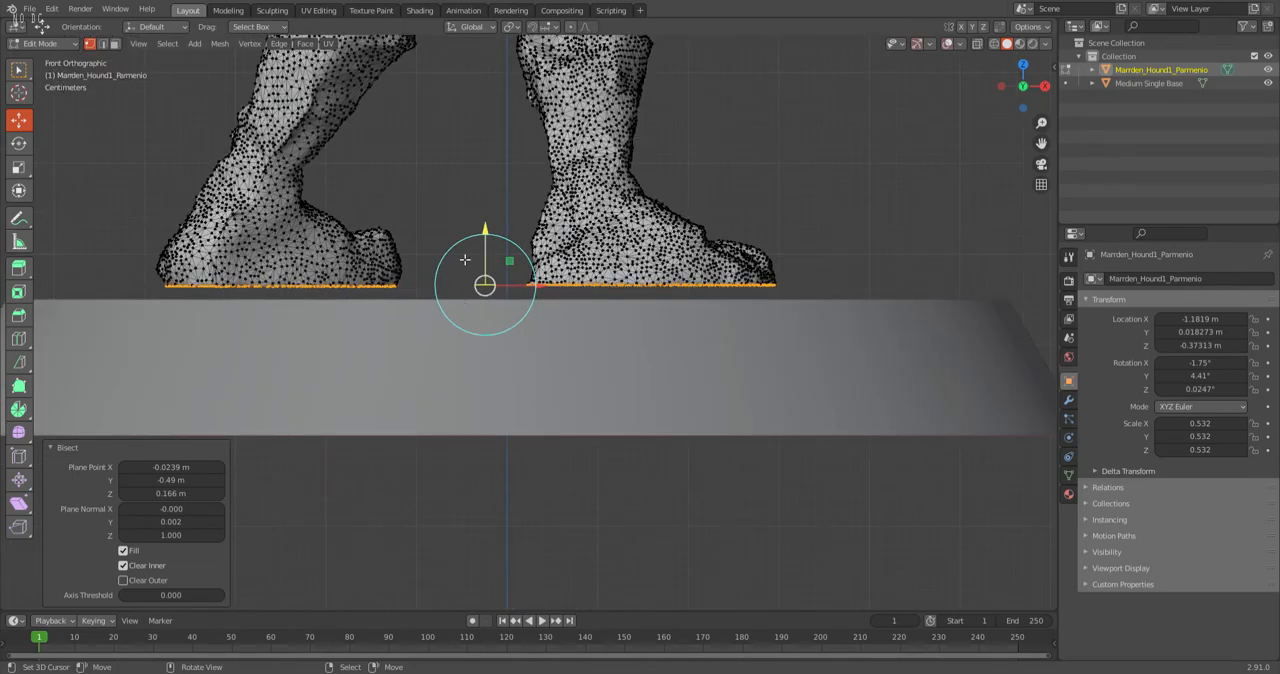
pyautogui.moveTo(487, 232); pyautogui.dragTo(101, 147)
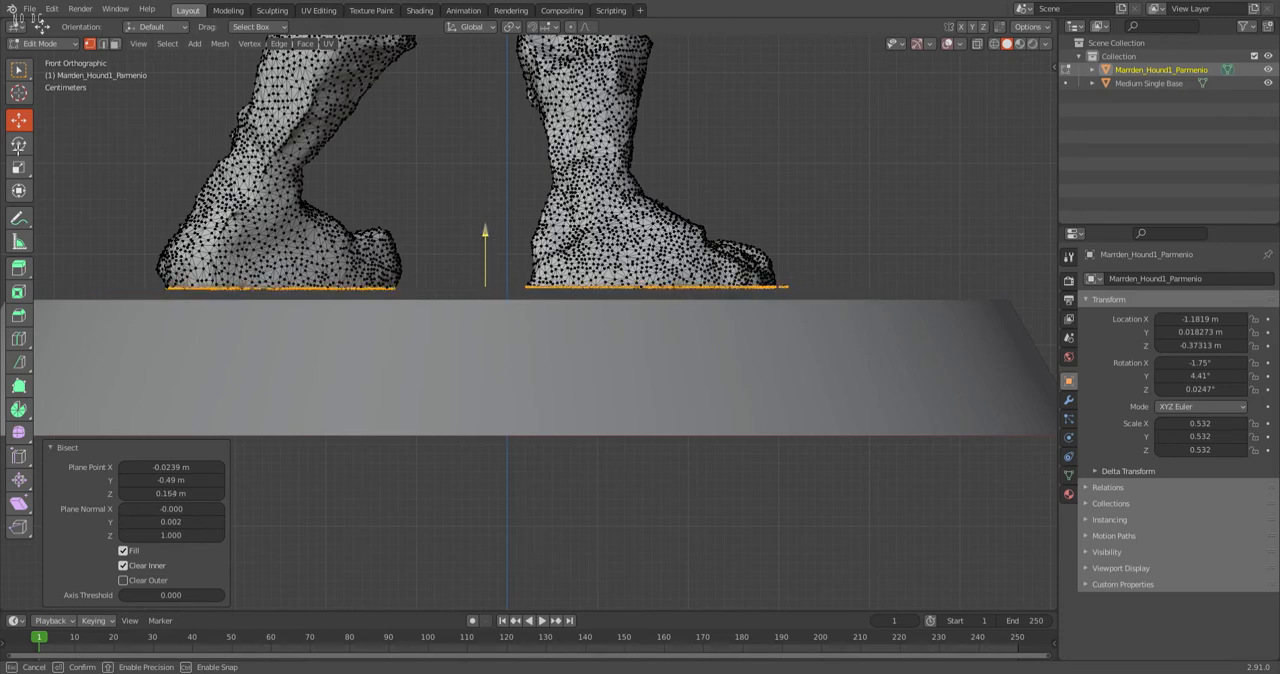
pyautogui.click(20, 122)
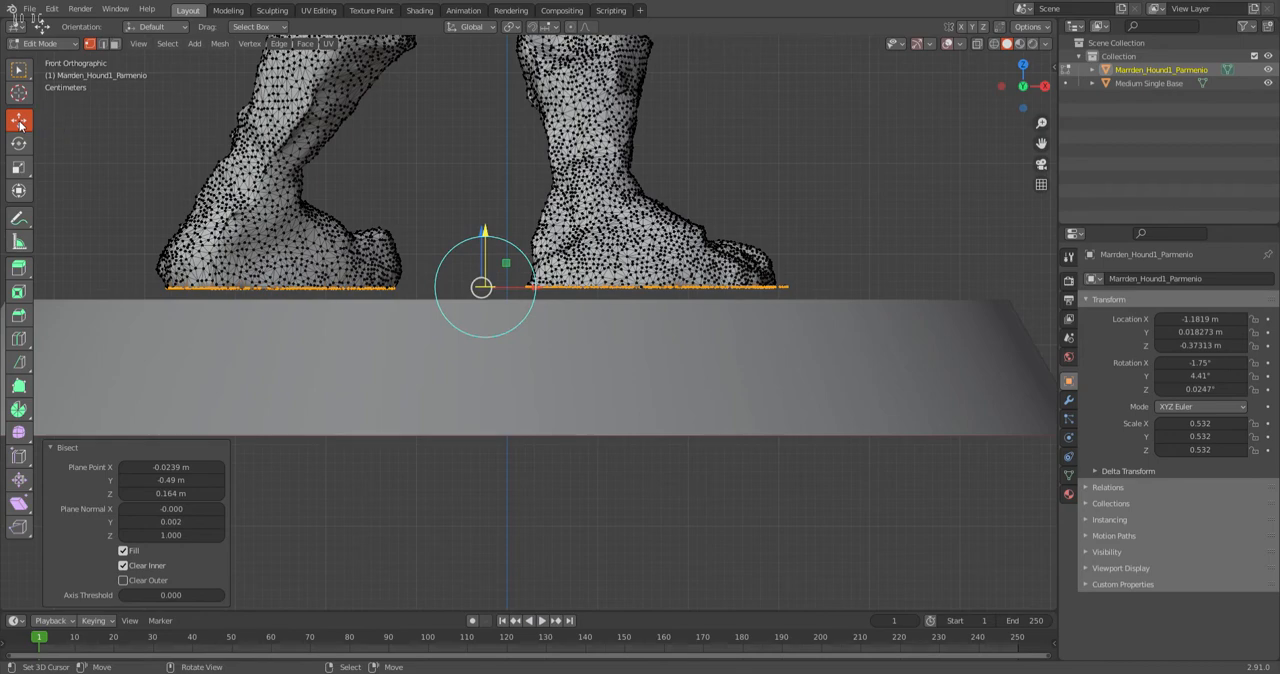
# Move the selected cut edges of both soles straight down along Z by about 0.009 m toward the base.
pyautogui.scroll(6, 483, 232)
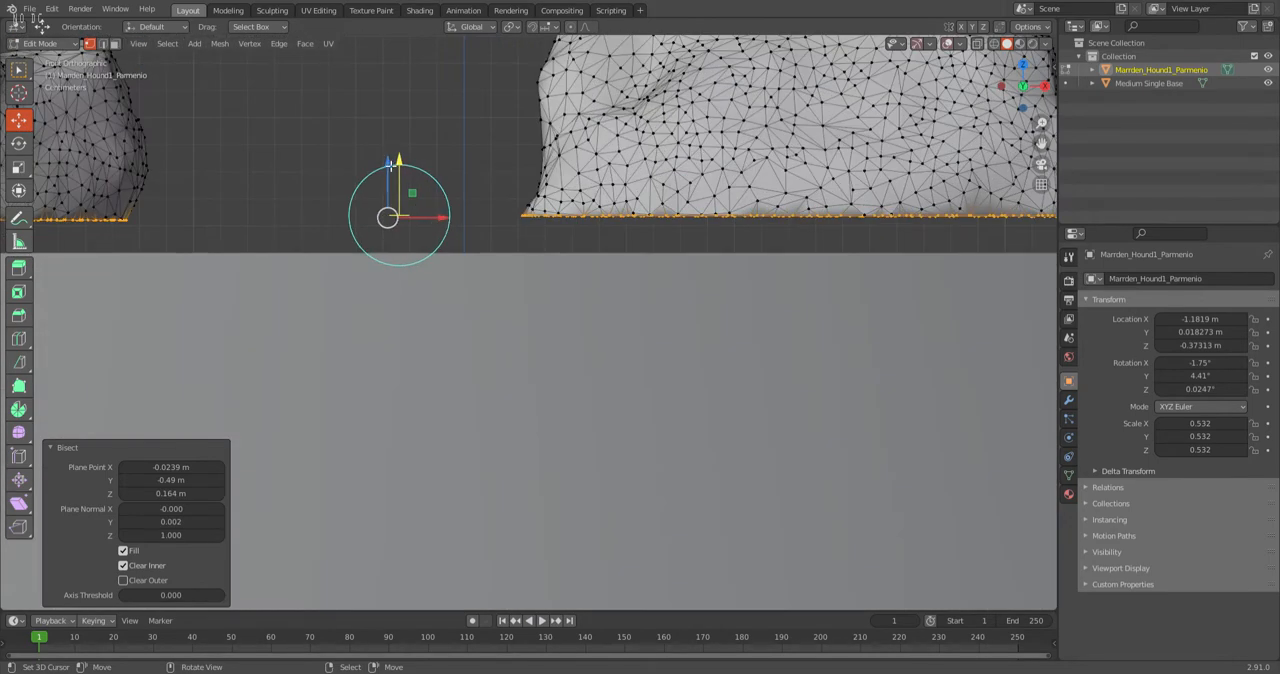
pyautogui.moveTo(389, 166); pyautogui.dragTo(392, 206)
pyautogui.scroll(-4, 456, 259)
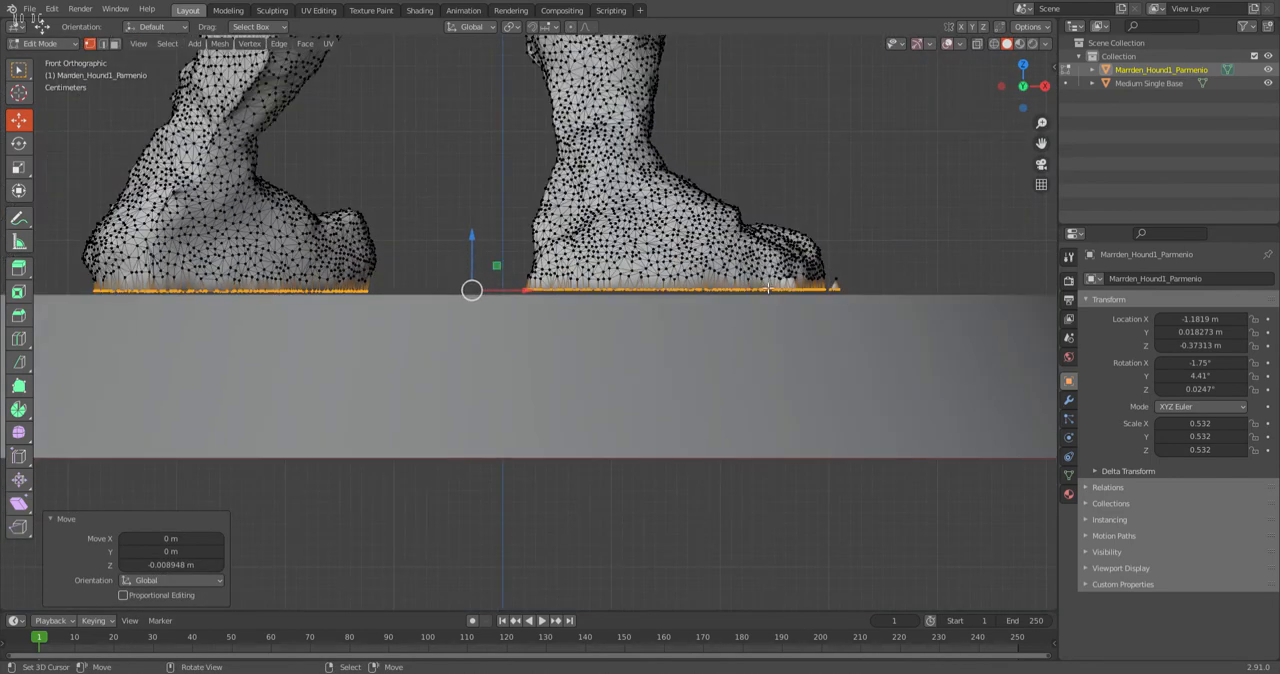
# Lower the sole edges another 0.003 m or so along Z and check both feet against the top of the round base.
pyautogui.scroll(-3, 839, 301)
pyautogui.moveTo(652, 372); pyautogui.dragTo(512, 438, button='middle')
pyautogui.moveTo(306, 417); pyautogui.dragTo(323, 351, button='middle')
pyautogui.moveTo(623, 366); pyautogui.dragTo(477, 326, button='middle')
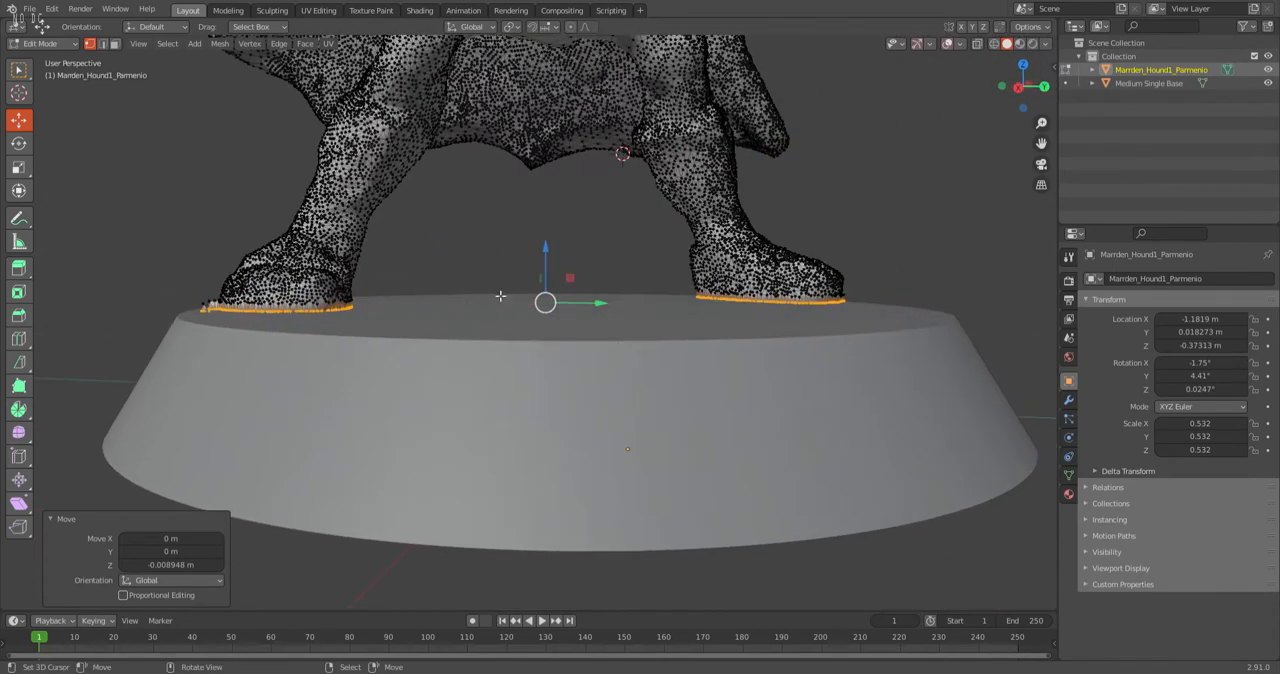
pyautogui.moveTo(546, 256); pyautogui.dragTo(545, 259)
pyautogui.moveTo(460, 322); pyautogui.dragTo(466, 364, button='middle')
pyautogui.scroll(4, 326, 438)
pyautogui.scroll(-1, 362, 406)
pyautogui.scroll(-2, 350, 412)
pyautogui.moveTo(340, 417); pyautogui.dragTo(370, 407, button='middle')
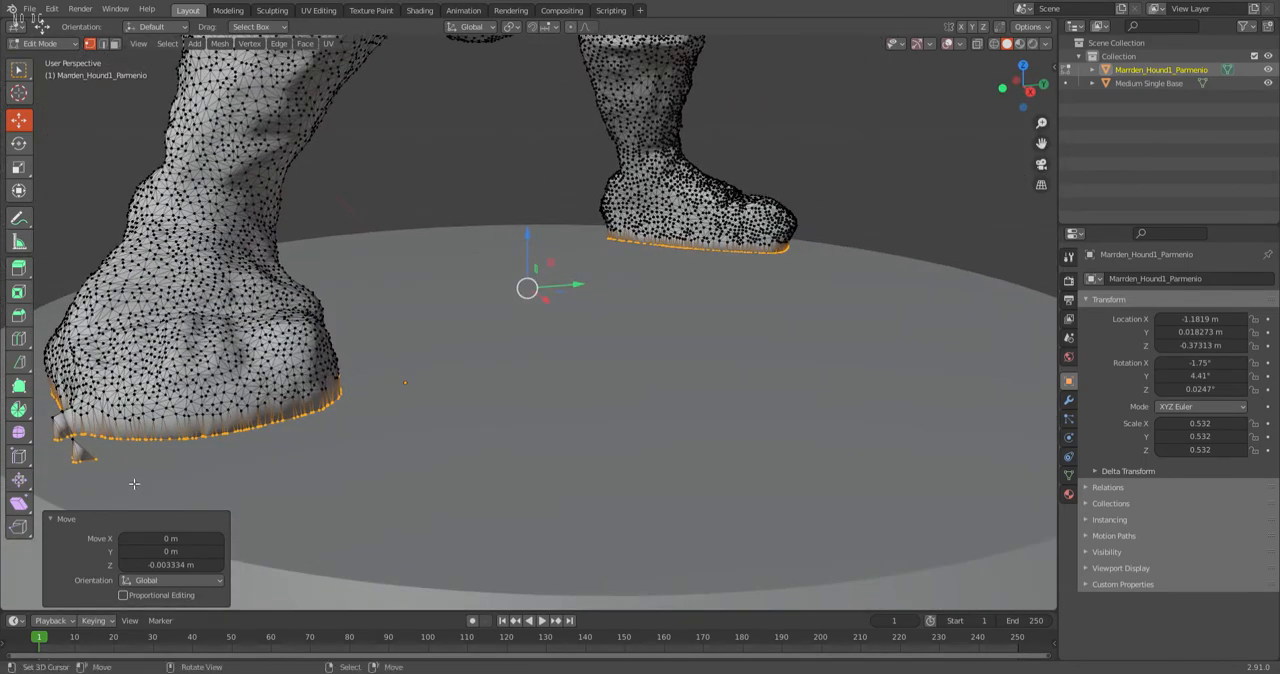
pyautogui.scroll(-4, 454, 439)
pyautogui.moveTo(556, 438); pyautogui.dragTo(498, 412, button='middle')
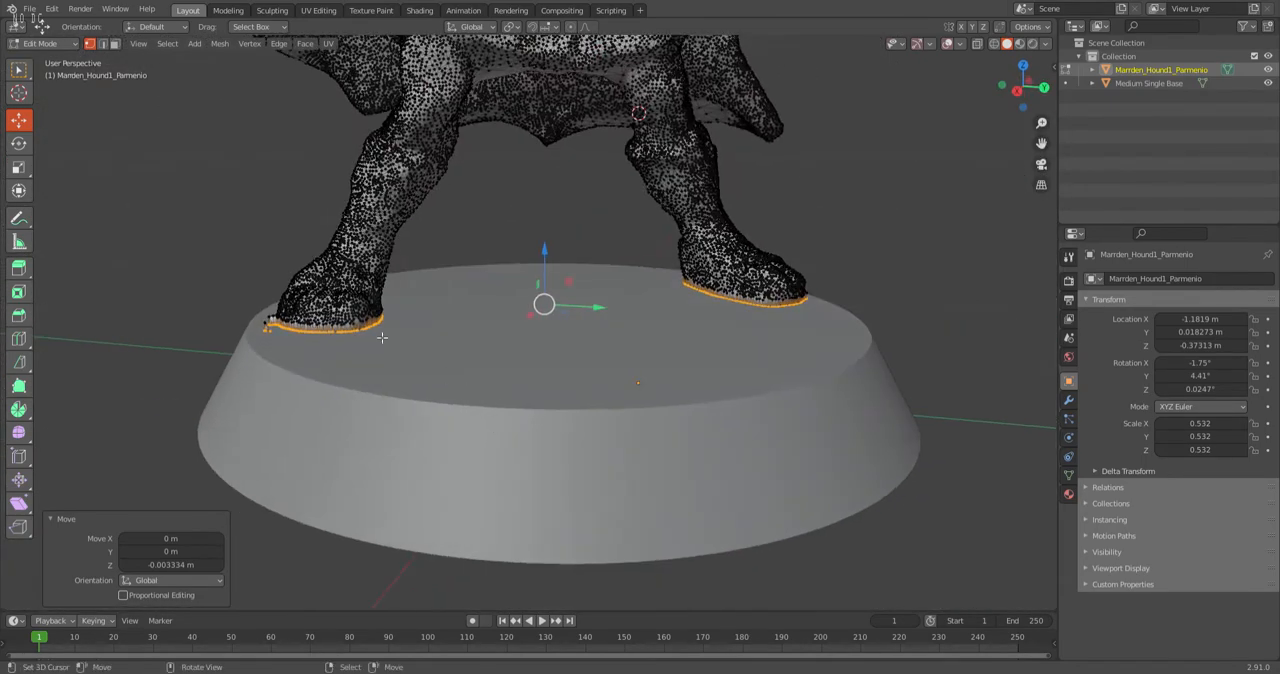
# Select all geometry linked to a vertex on the foot and examine the loose fragment left beside the toes.
pyautogui.rightClick(357, 299)
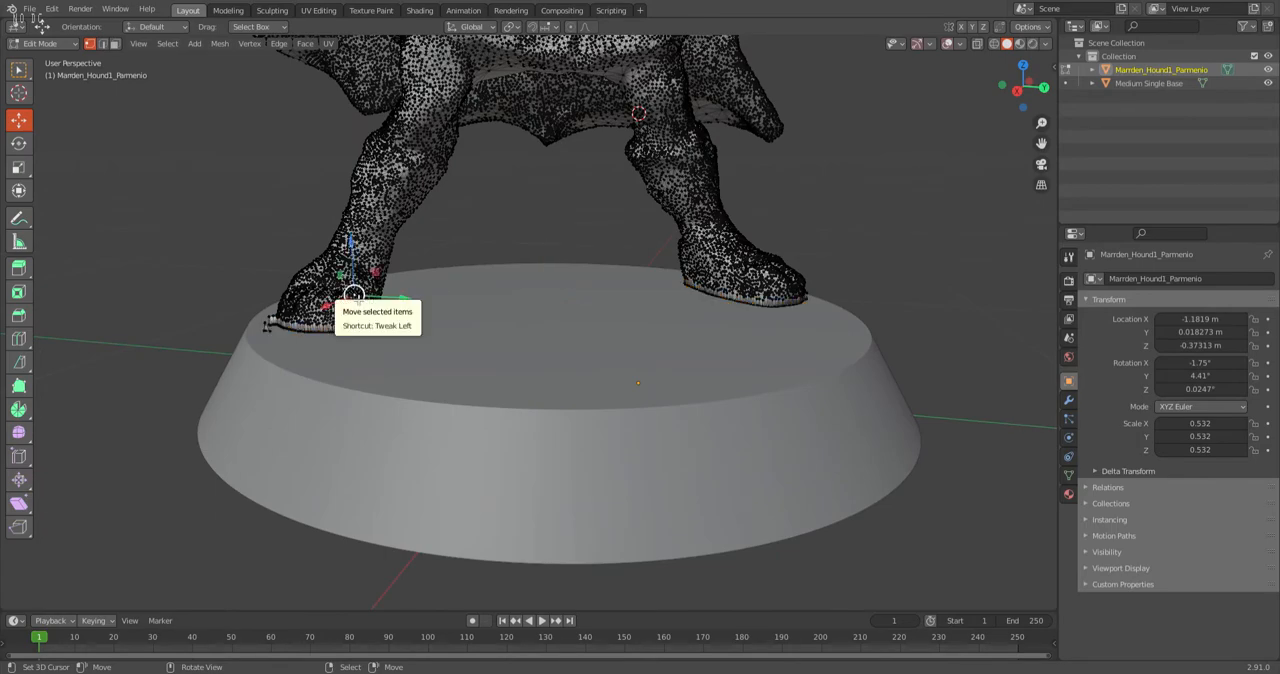
pyautogui.hotkey('ctrl', 'l')
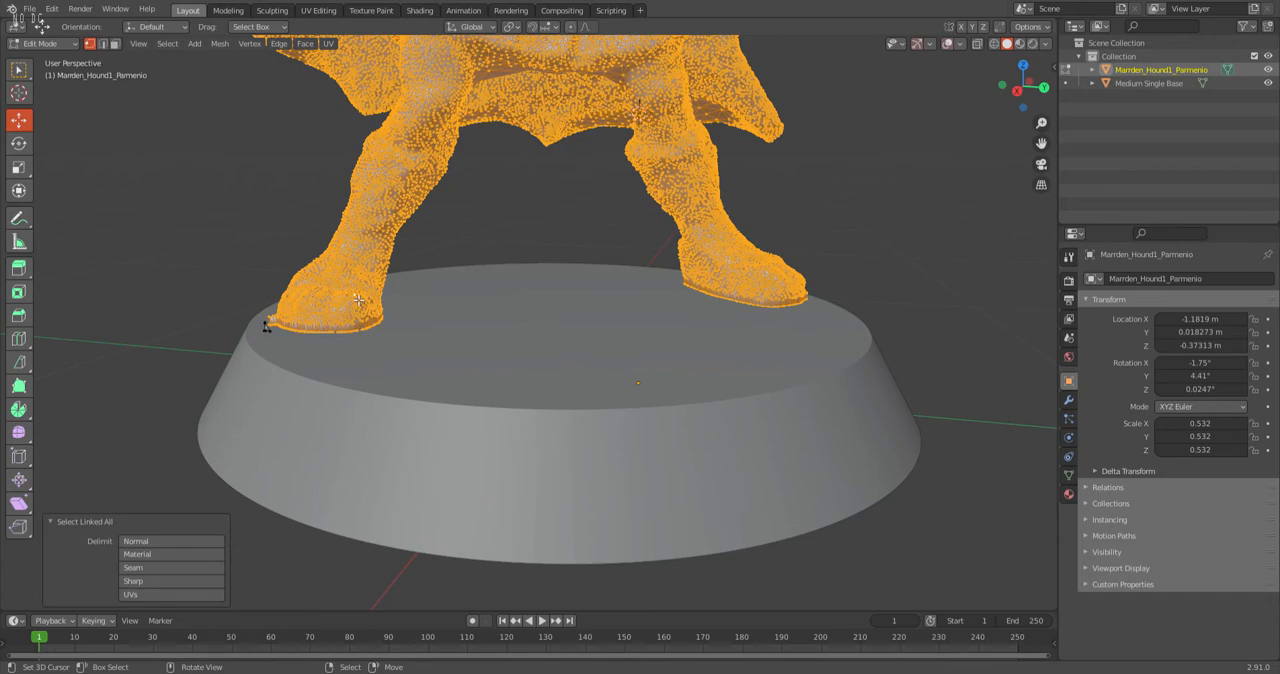
pyautogui.scroll(-4, 366, 341)
pyautogui.scroll(-2, 623, 198)
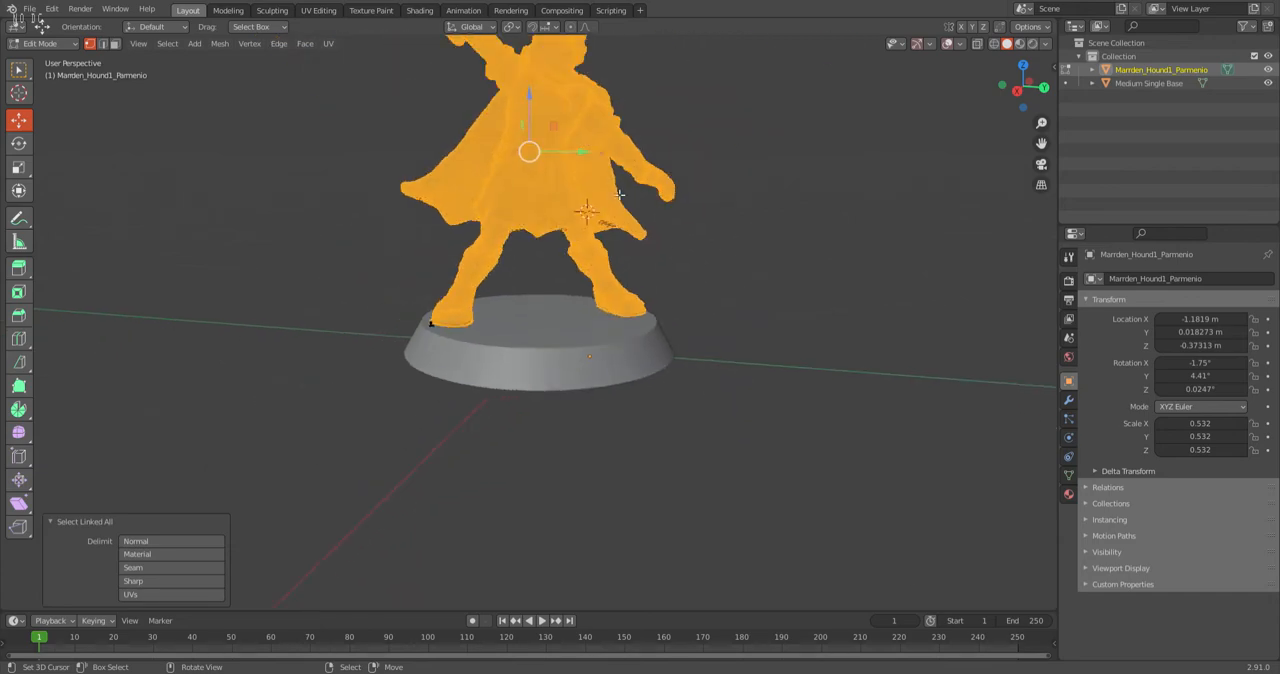
pyautogui.scroll(1, 535, 96)
pyautogui.scroll(6, 398, 352)
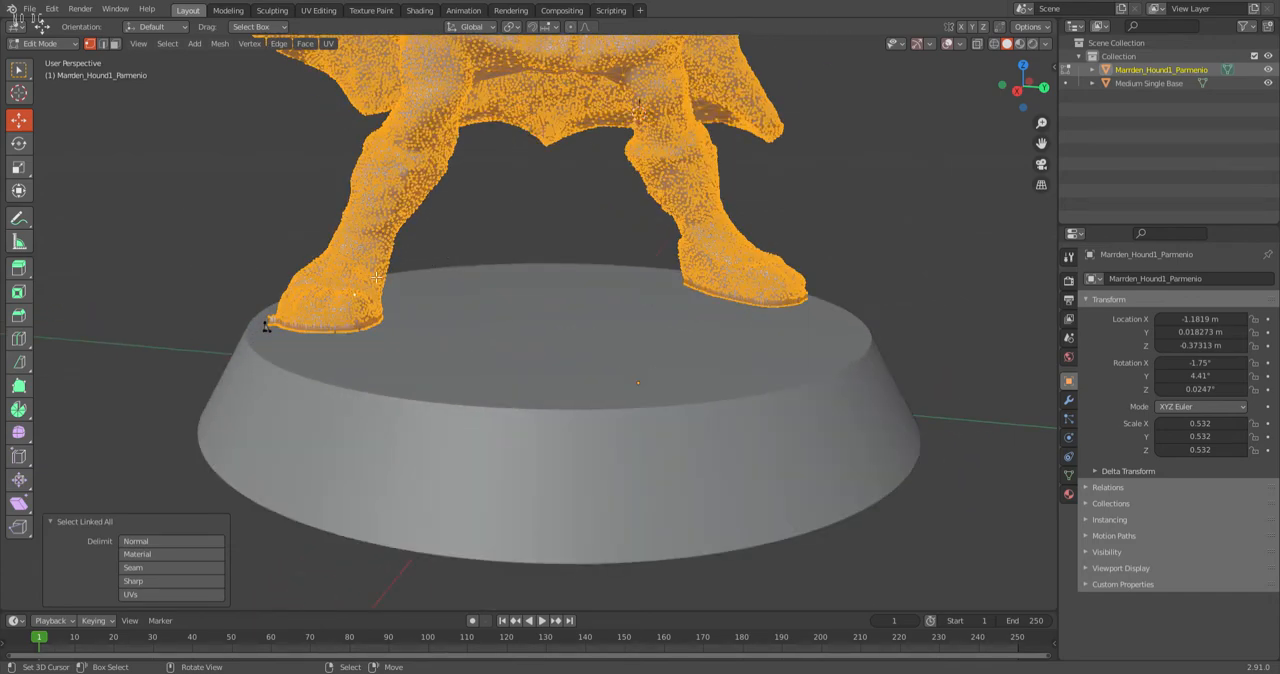
pyautogui.scroll(-4, 138, 300)
pyautogui.scroll(4, 235, 305)
pyautogui.scroll(-2, 233, 358)
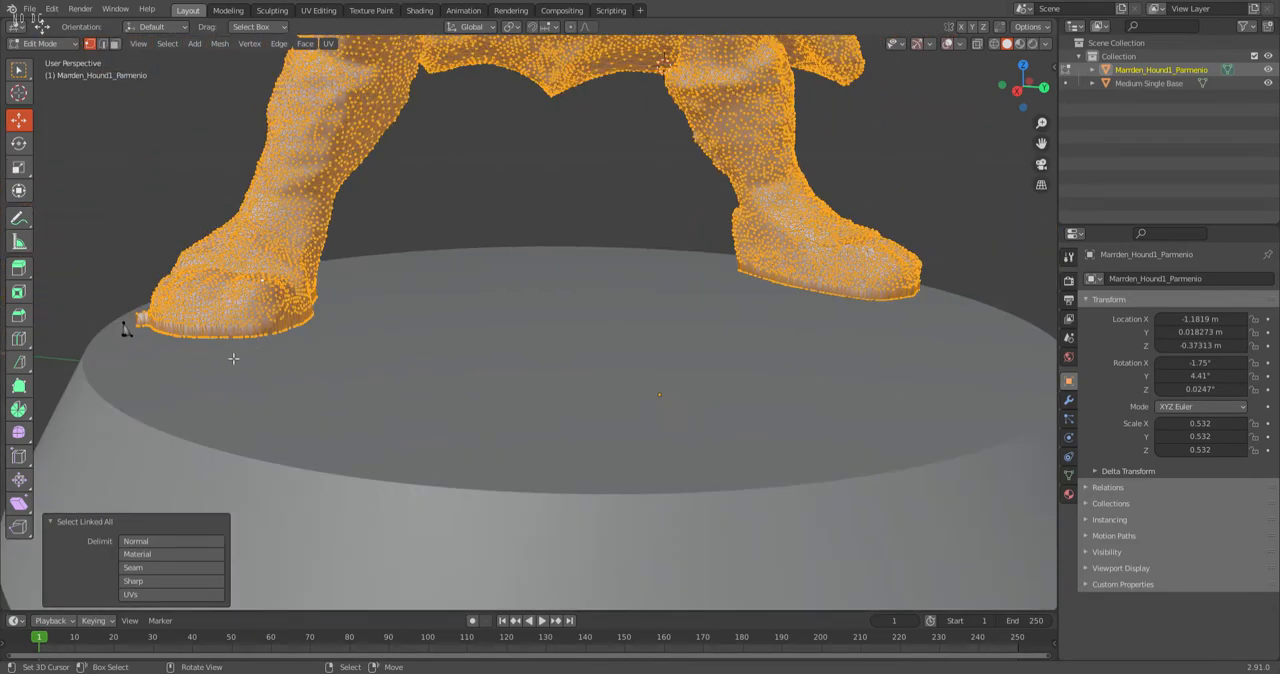
pyautogui.scroll(5, 219, 364)
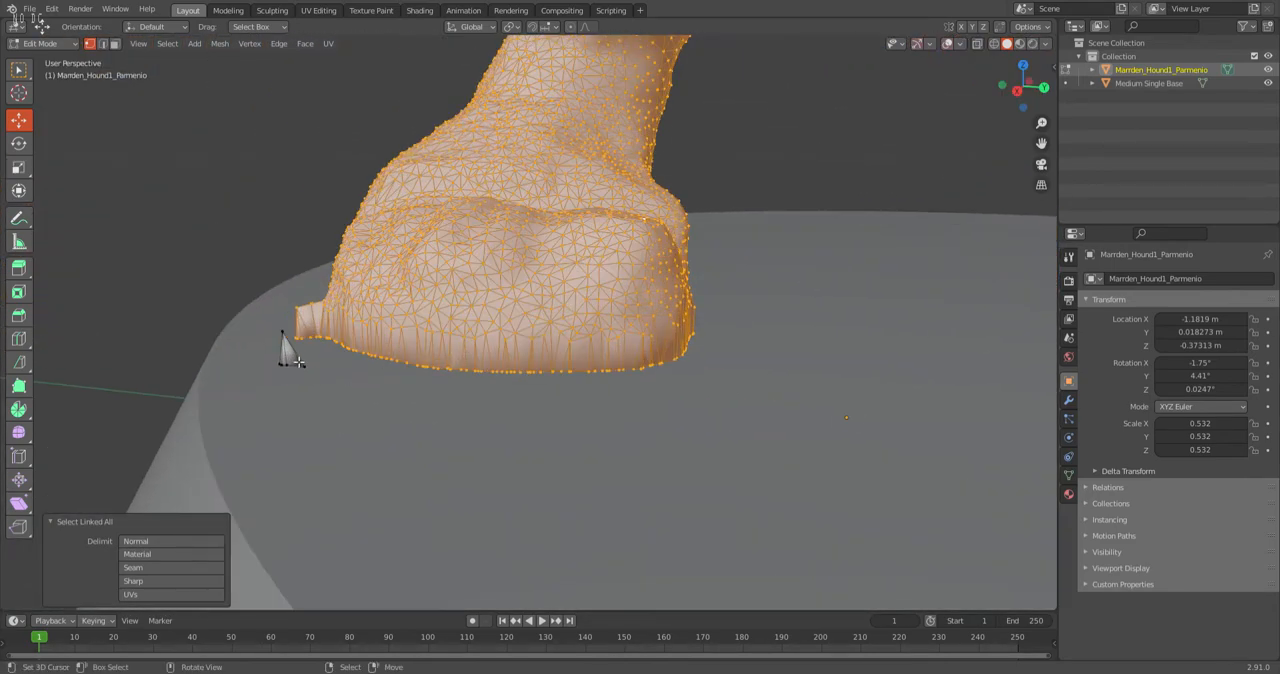
pyautogui.scroll(-1, 432, 349)
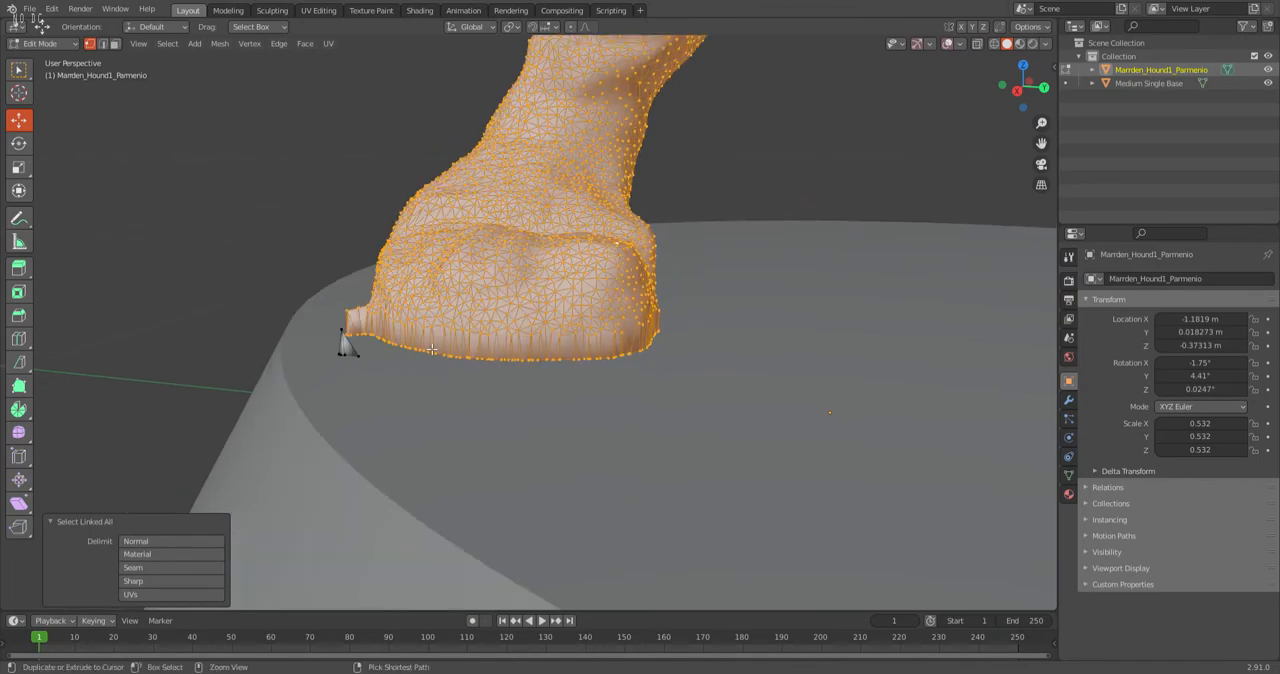
# Invert the selection to the fragments not connected to the figure and delete their vertices.
pyautogui.hotkey('ctrl', 'i')
pyautogui.scroll(-10, 349, 343)
pyautogui.moveTo(384, 336); pyautogui.dragTo(356, 233, button='middle')
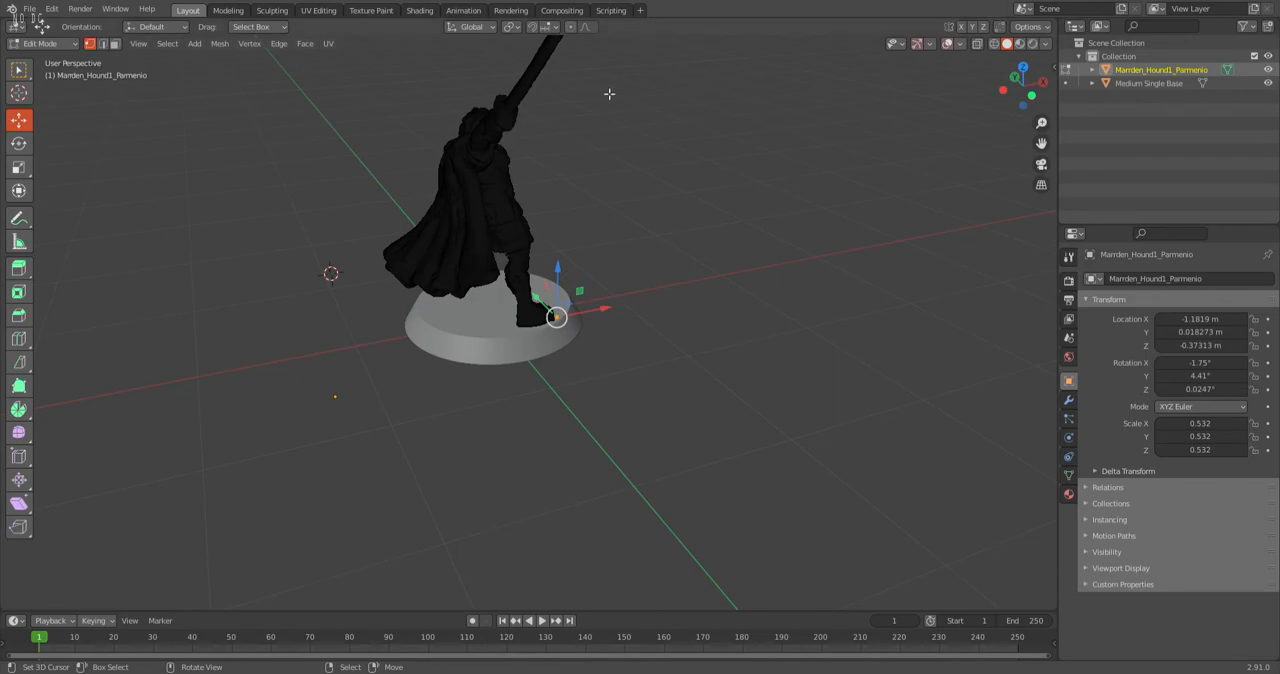
pyautogui.scroll(4, 502, 120)
pyautogui.moveTo(480, 104); pyautogui.dragTo(572, 138, button='middle')
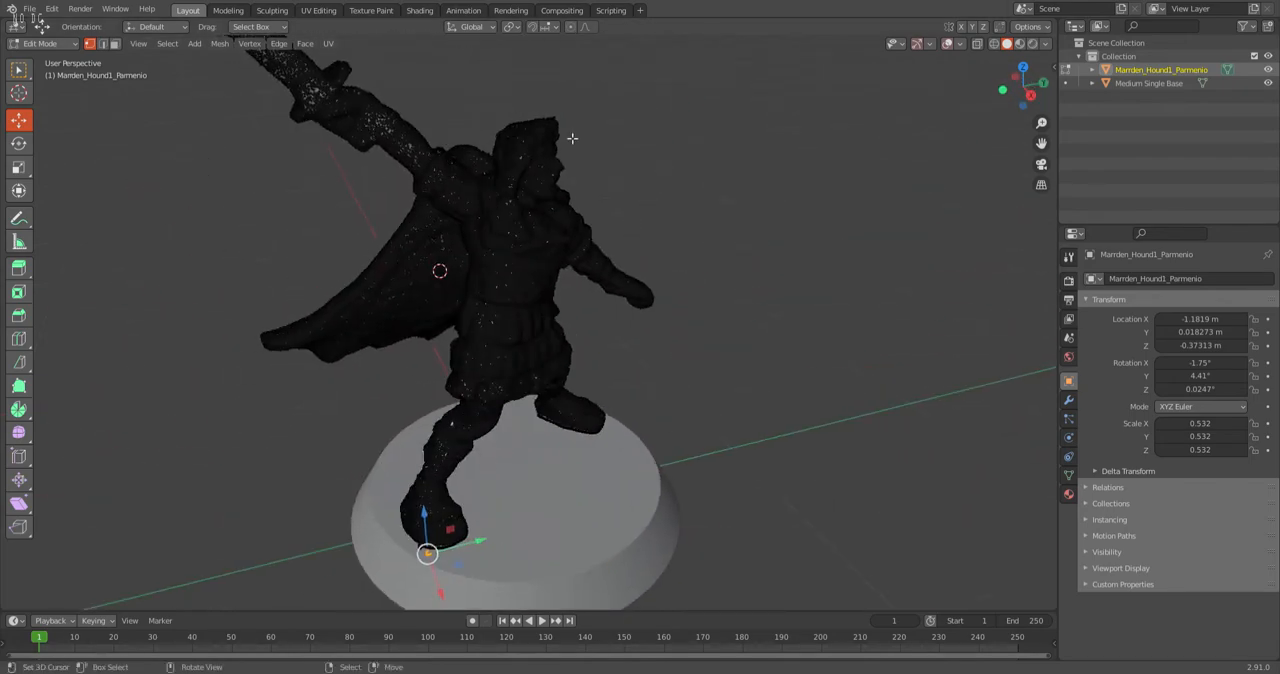
pyautogui.moveTo(555, 178); pyautogui.dragTo(510, 205, button='middle')
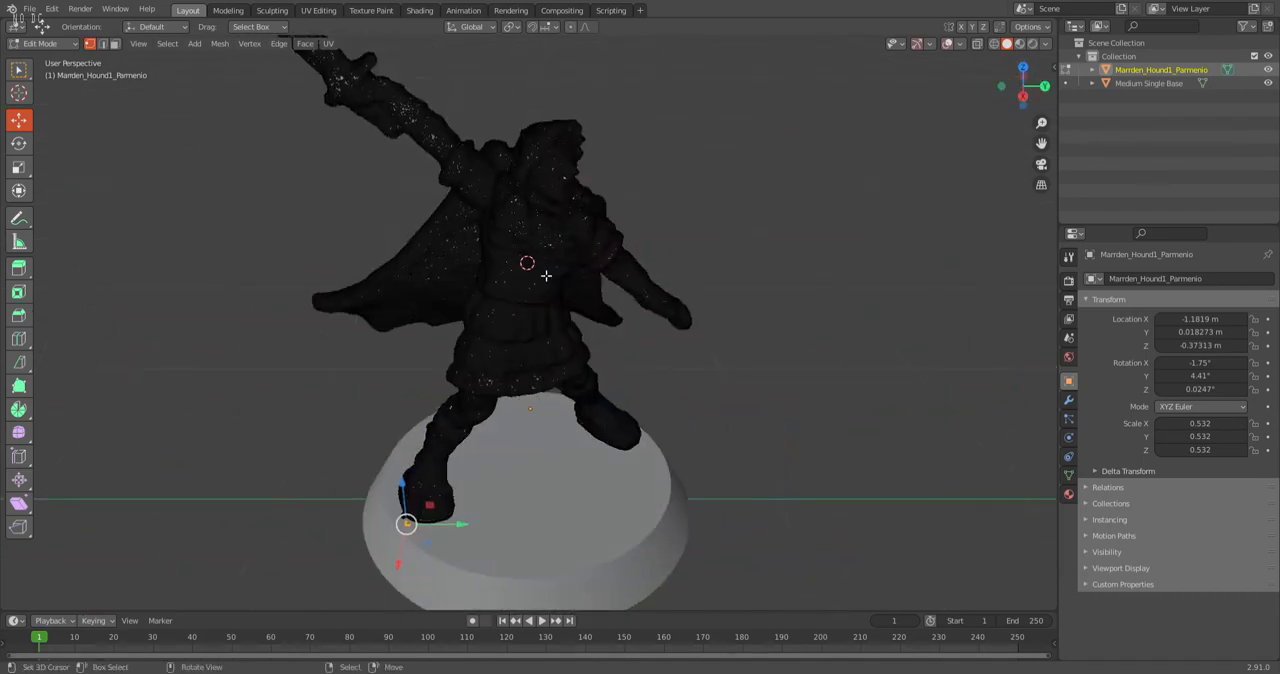
pyautogui.moveTo(563, 320); pyautogui.dragTo(434, 163, button='middle')
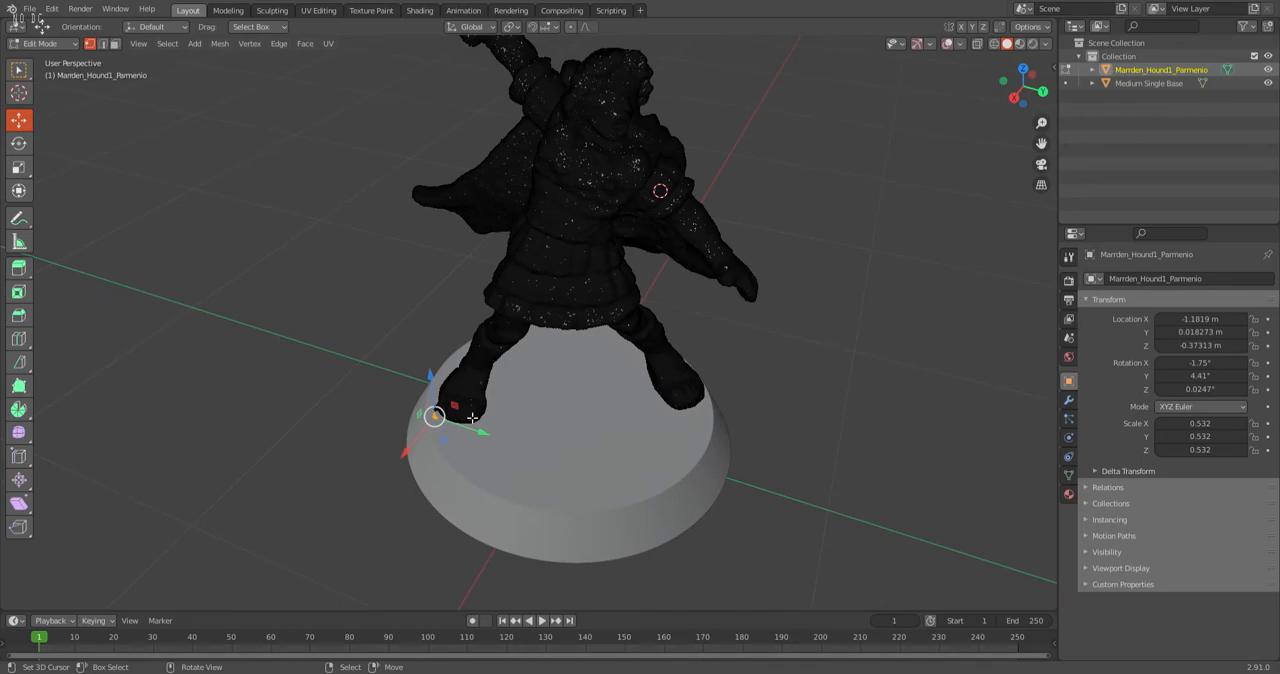
pyautogui.scroll(4, 472, 426)
pyautogui.scroll(-3, 489, 443)
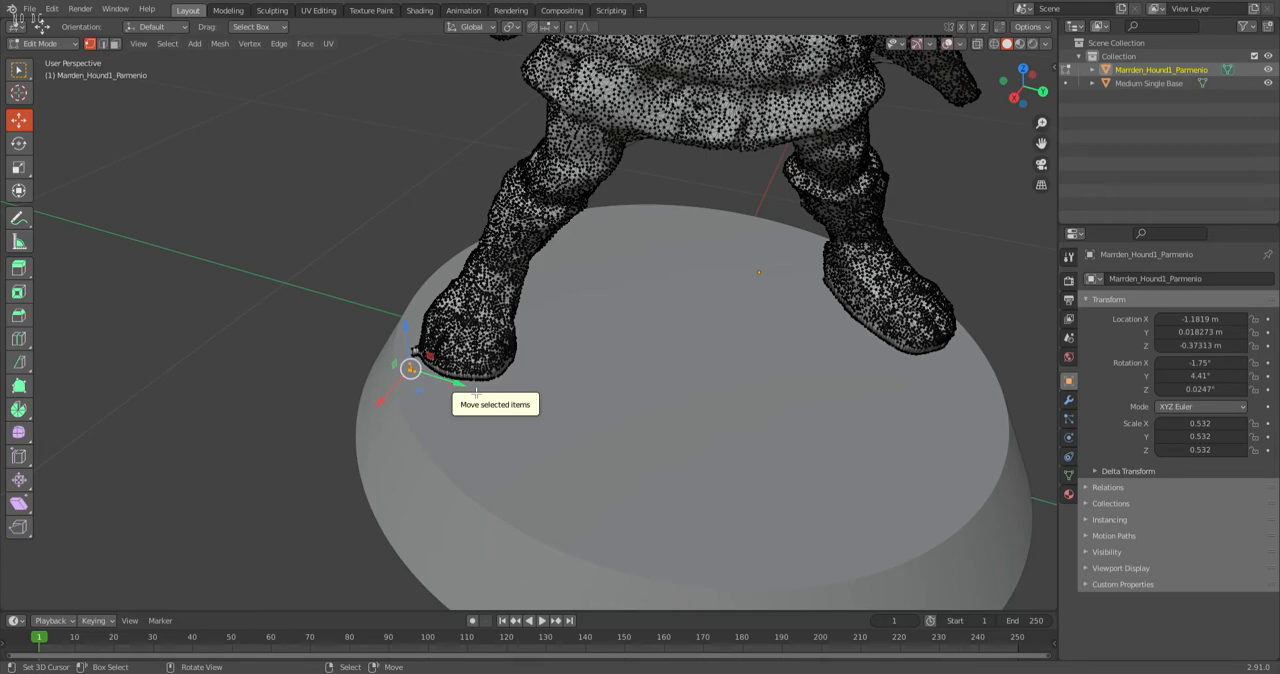
pyautogui.press('x')
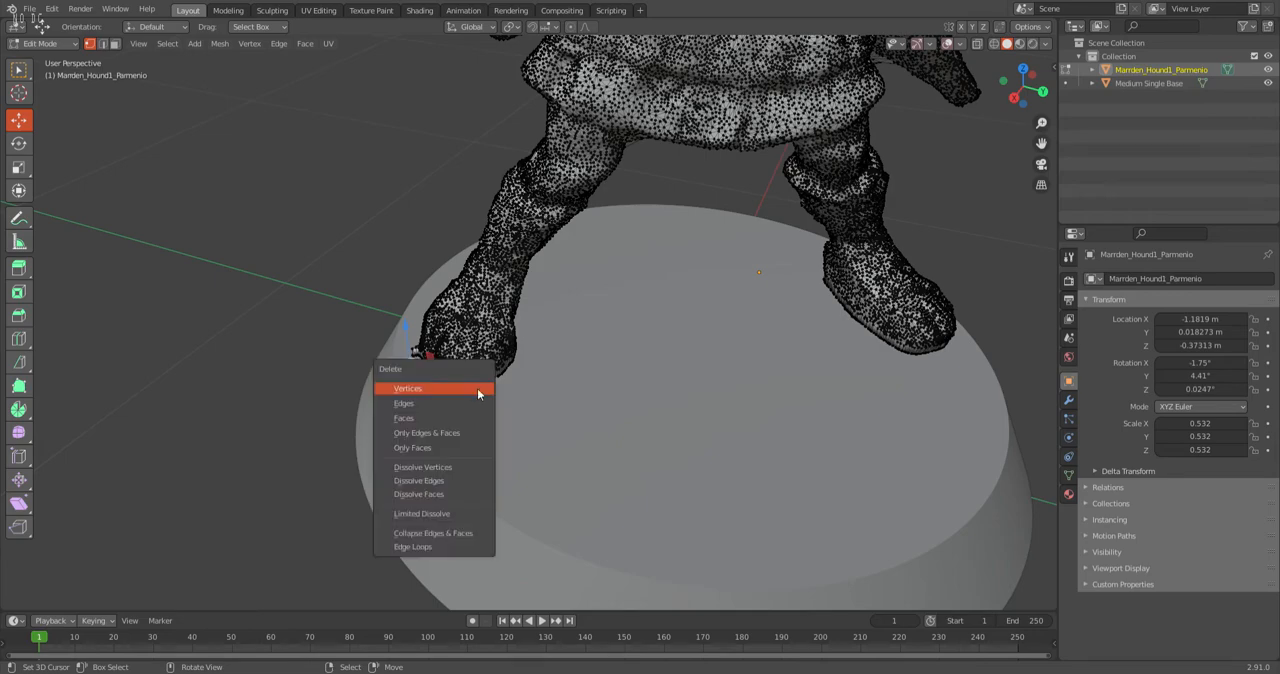
pyautogui.click(477, 388)
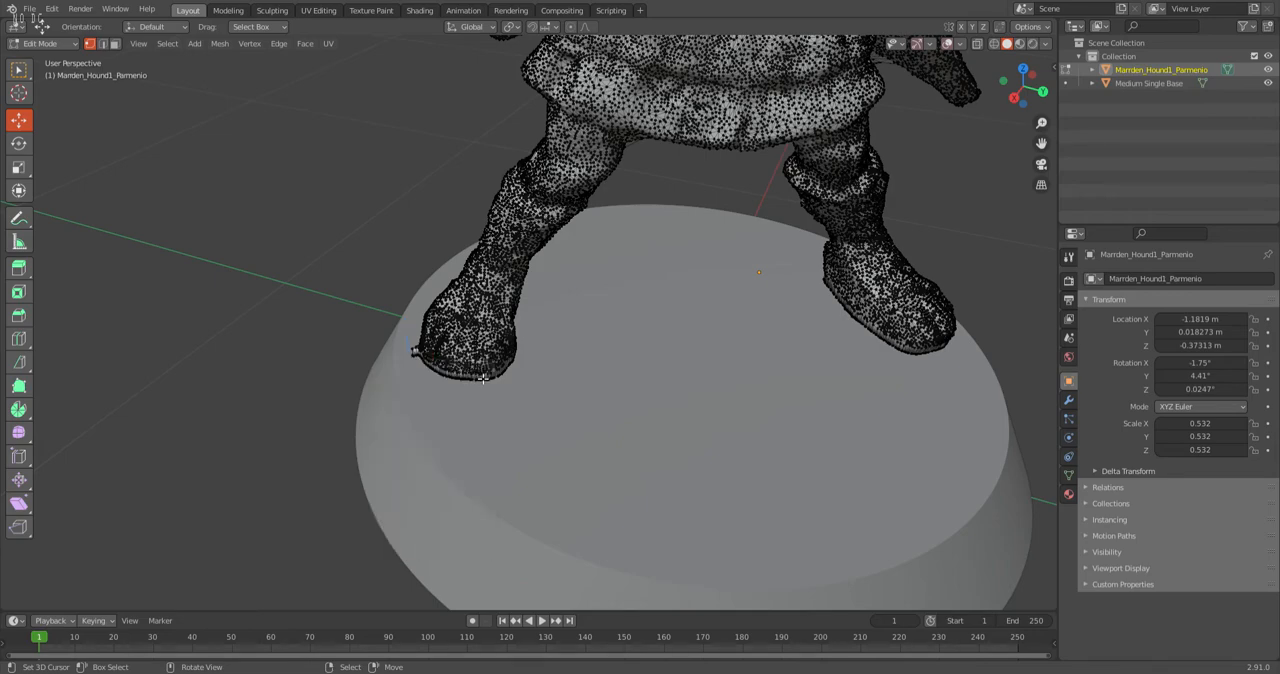
# Return the cleaned figure mesh to Object Mode.
pyautogui.scroll(-3, 531, 327)
pyautogui.moveTo(531, 327); pyautogui.dragTo(516, 294, button='middle')
pyautogui.scroll(-4, 516, 294)
pyautogui.click(45, 44)
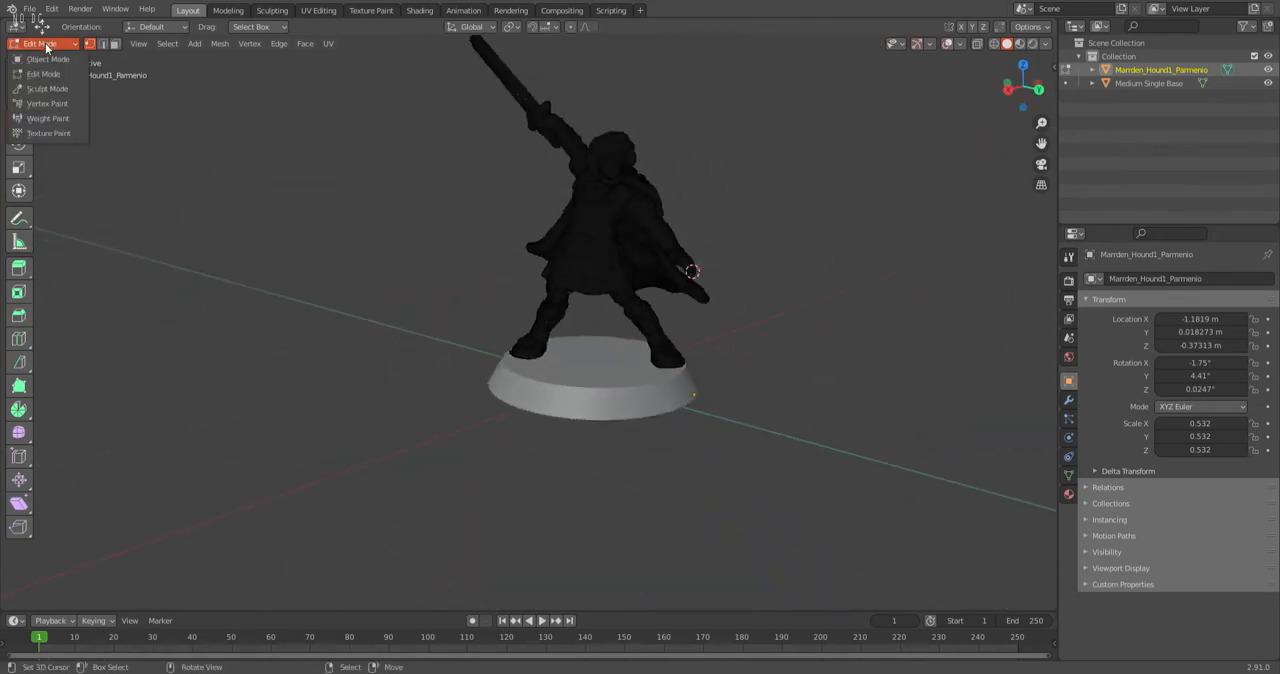
pyautogui.click(45, 60)
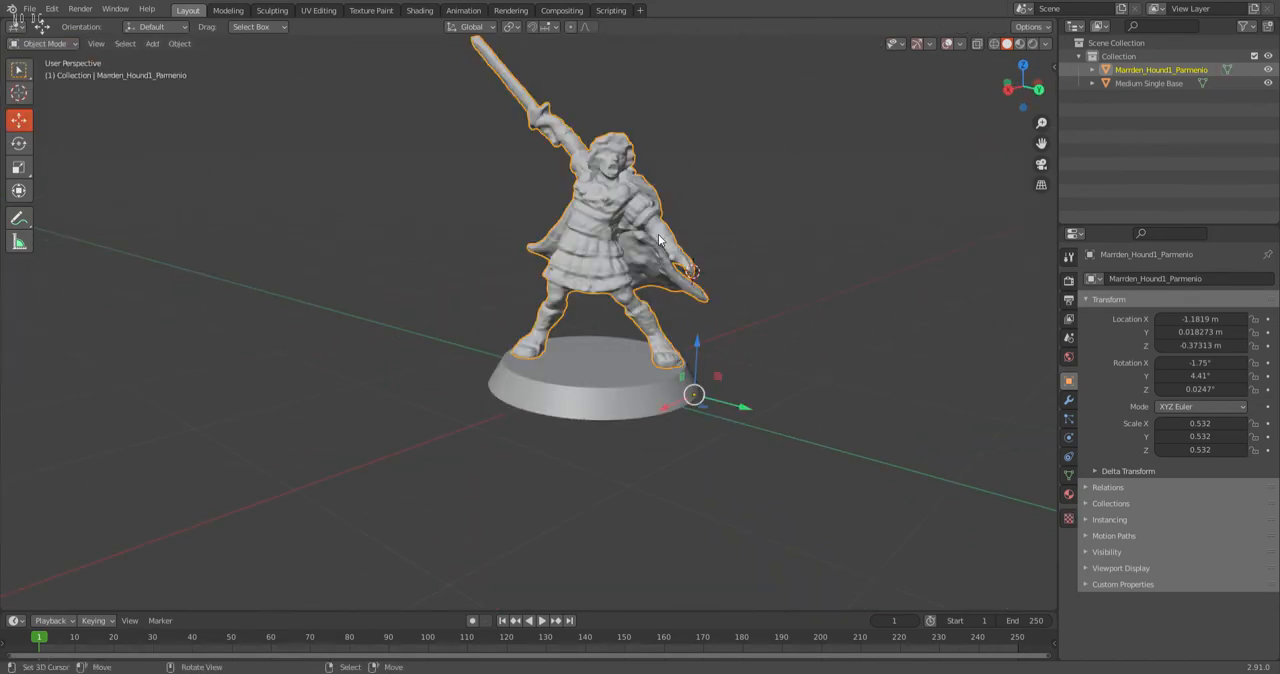
# Examine the warrior's front, cape, head, legs and foot contact with the base from several angles.
pyautogui.scroll(-3, 651, 270)
pyautogui.scroll(6, 570, 373)
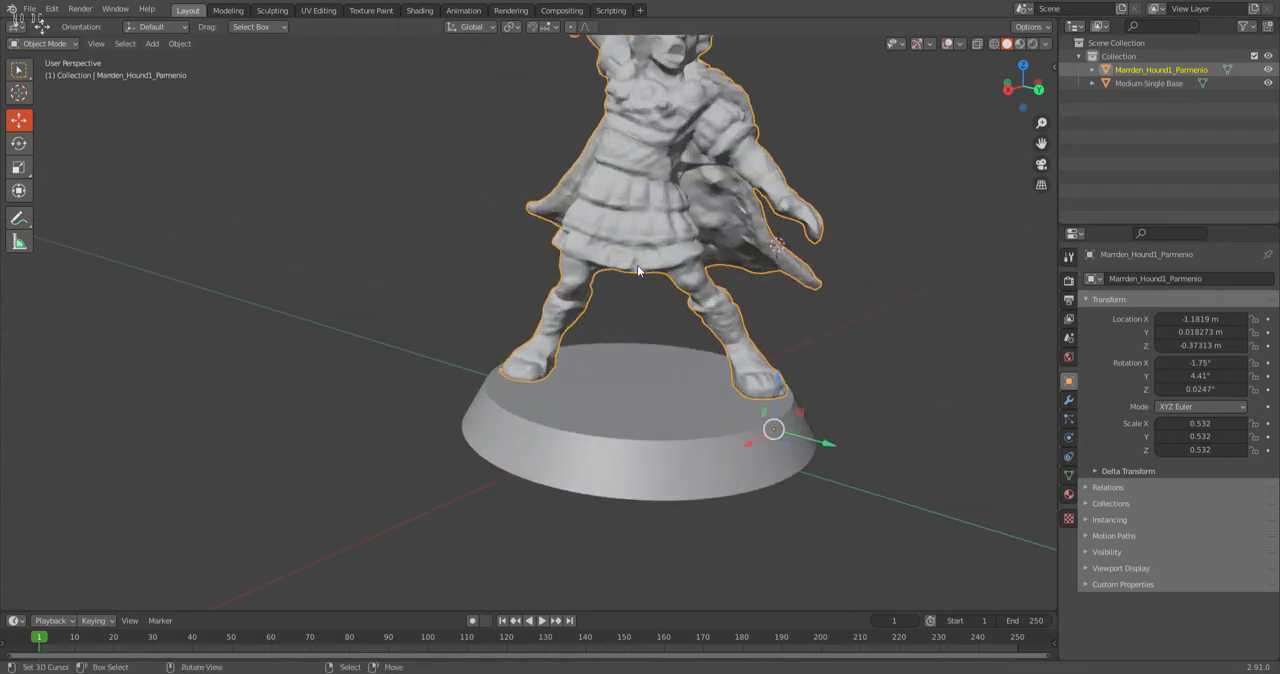
pyautogui.moveTo(570, 373); pyautogui.dragTo(407, 508, button='middle')
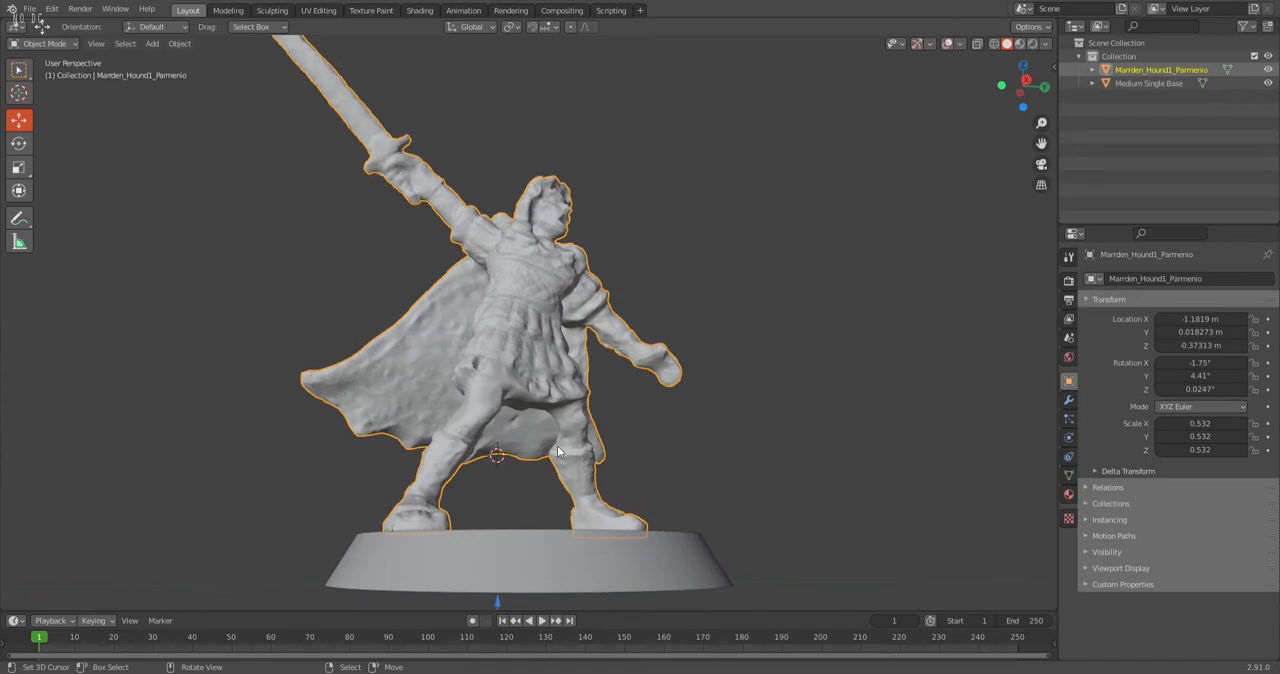
pyautogui.moveTo(629, 366); pyautogui.dragTo(783, 396, button='middle')
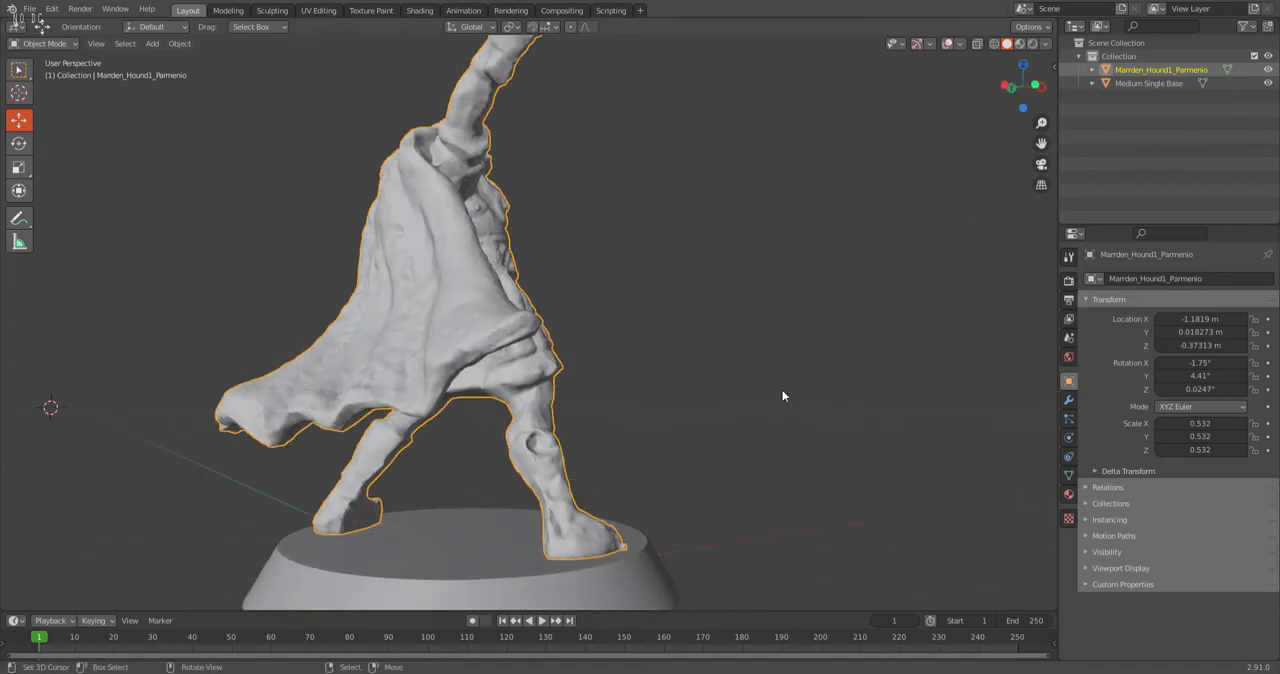
pyautogui.moveTo(481, 267); pyautogui.dragTo(453, 153, button='middle')
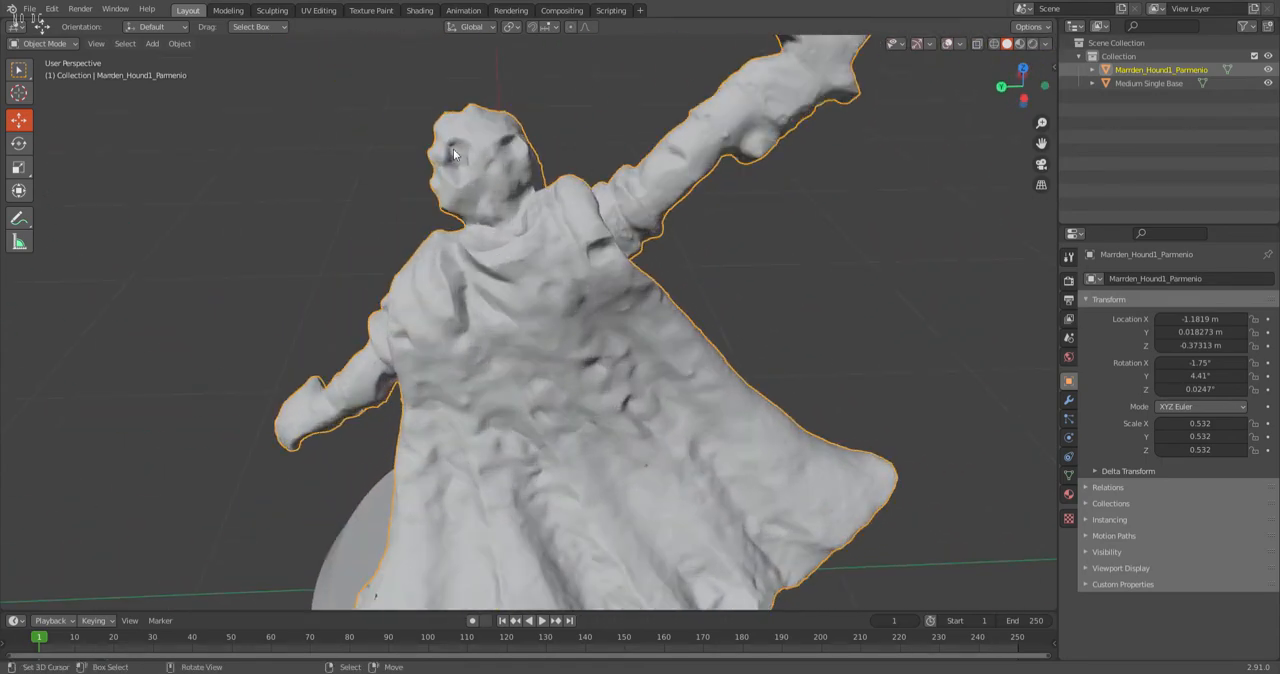
pyautogui.scroll(-5, 671, 344)
pyautogui.moveTo(671, 344); pyautogui.dragTo(496, 342, button='middle')
pyautogui.scroll(5, 505, 370)
pyautogui.keyDown('shift'); pyautogui.moveTo(520, 430); pyautogui.dragTo(573, 364, button='middle'); pyautogui.keyUp('shift')
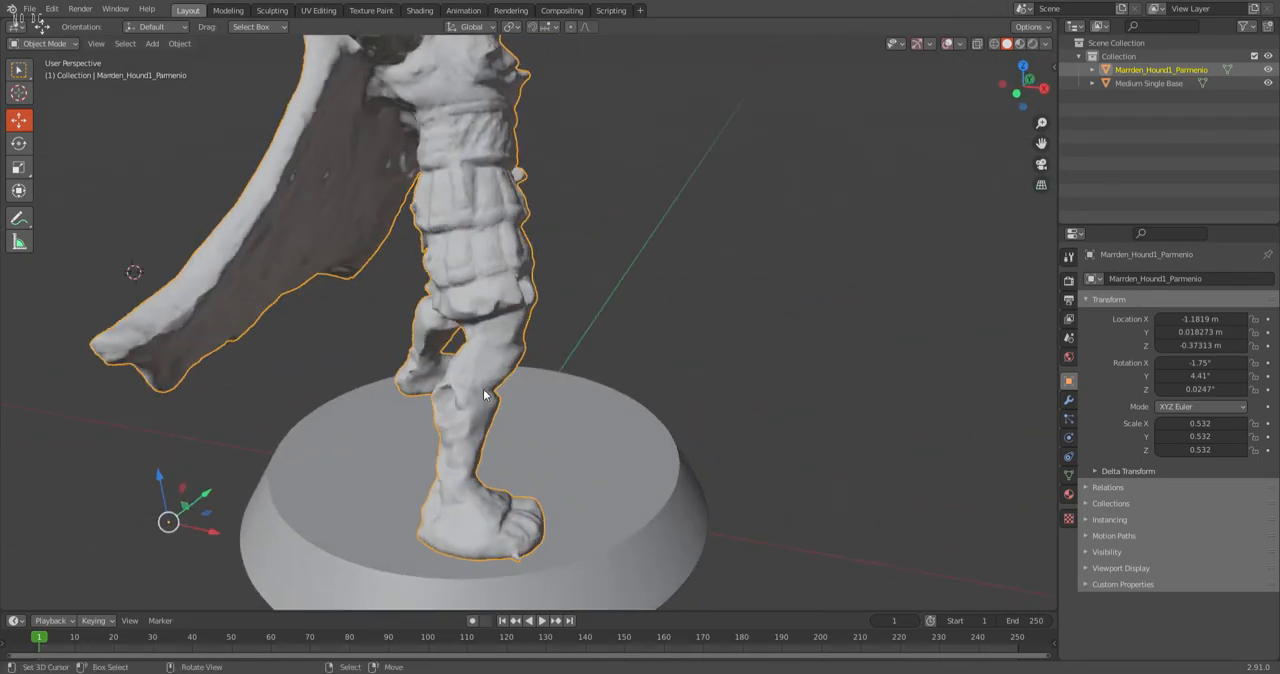
pyautogui.moveTo(451, 417); pyautogui.dragTo(546, 428, button='middle')
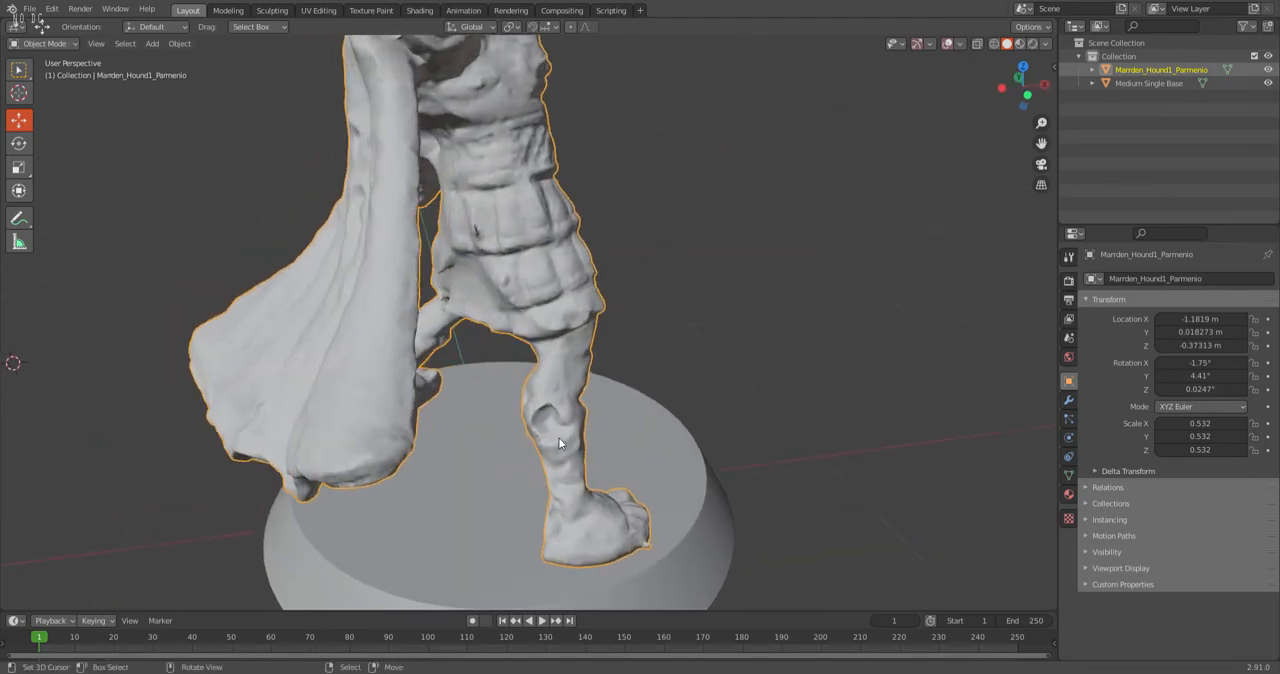
pyautogui.moveTo(651, 475); pyautogui.dragTo(312, 274, button='middle')
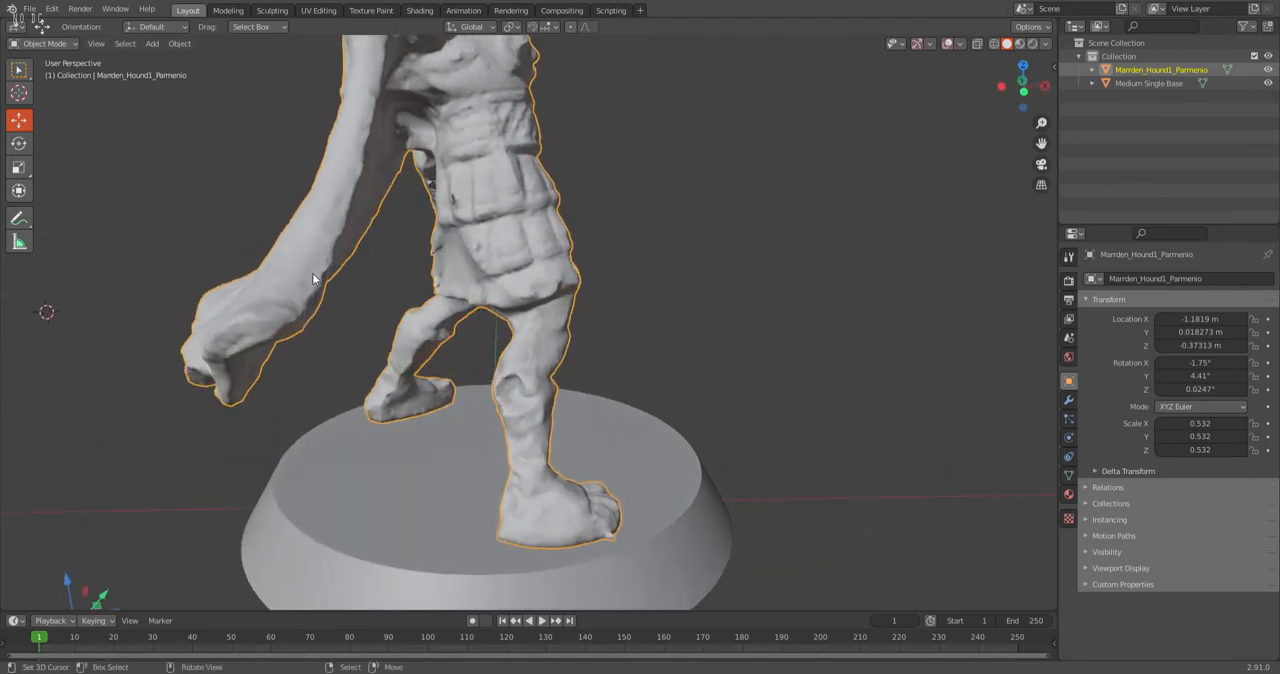
# Save the Blender file in Object Mode under its existing name.
pyautogui.click(49, 45)
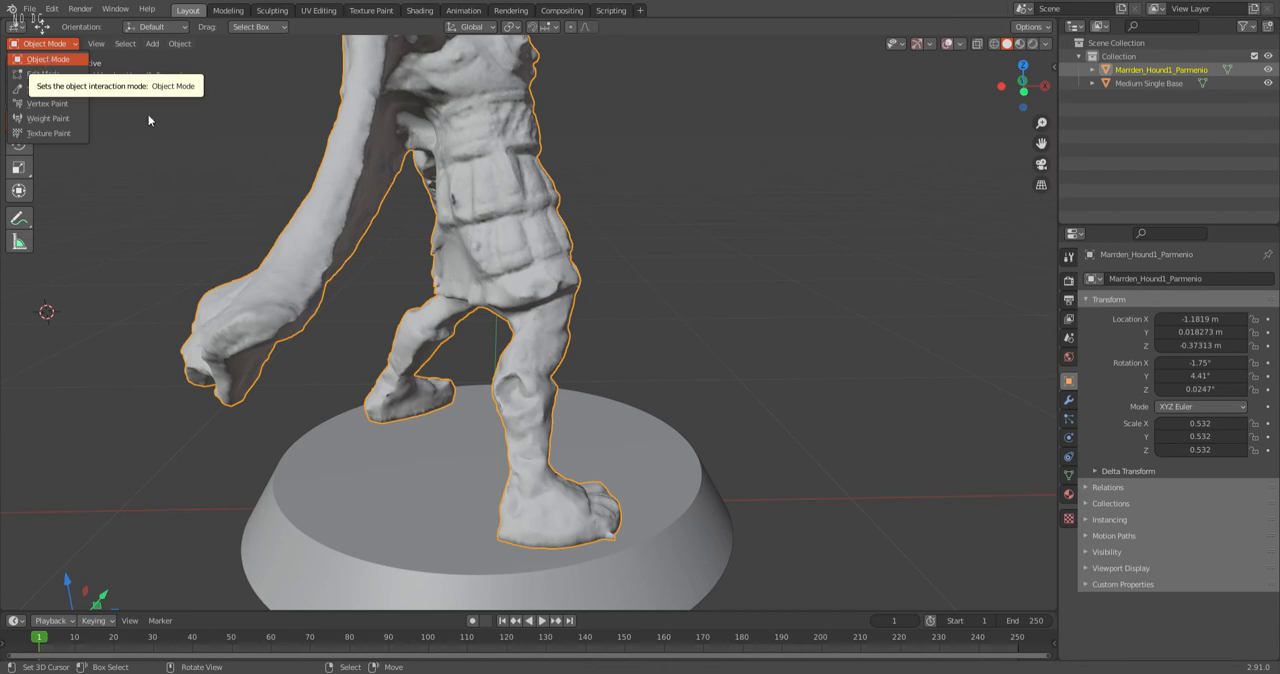
pyautogui.click(48, 60)
pyautogui.click(30, 9)
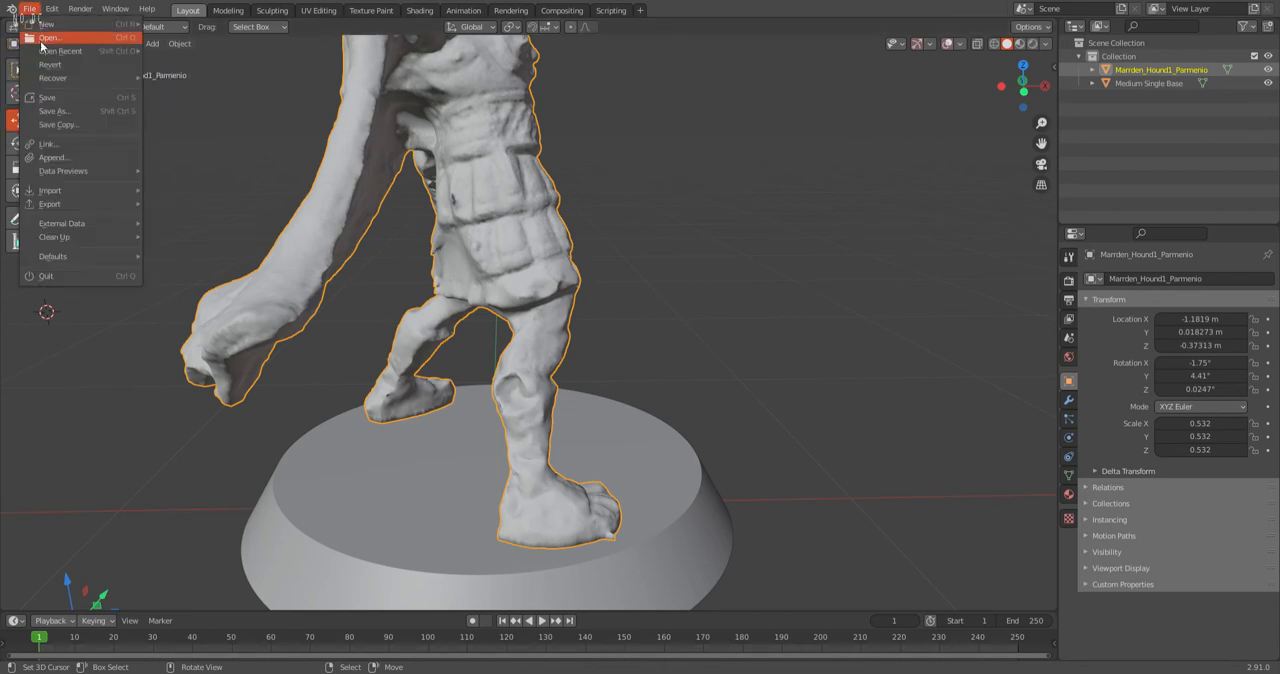
pyautogui.click(48, 97)
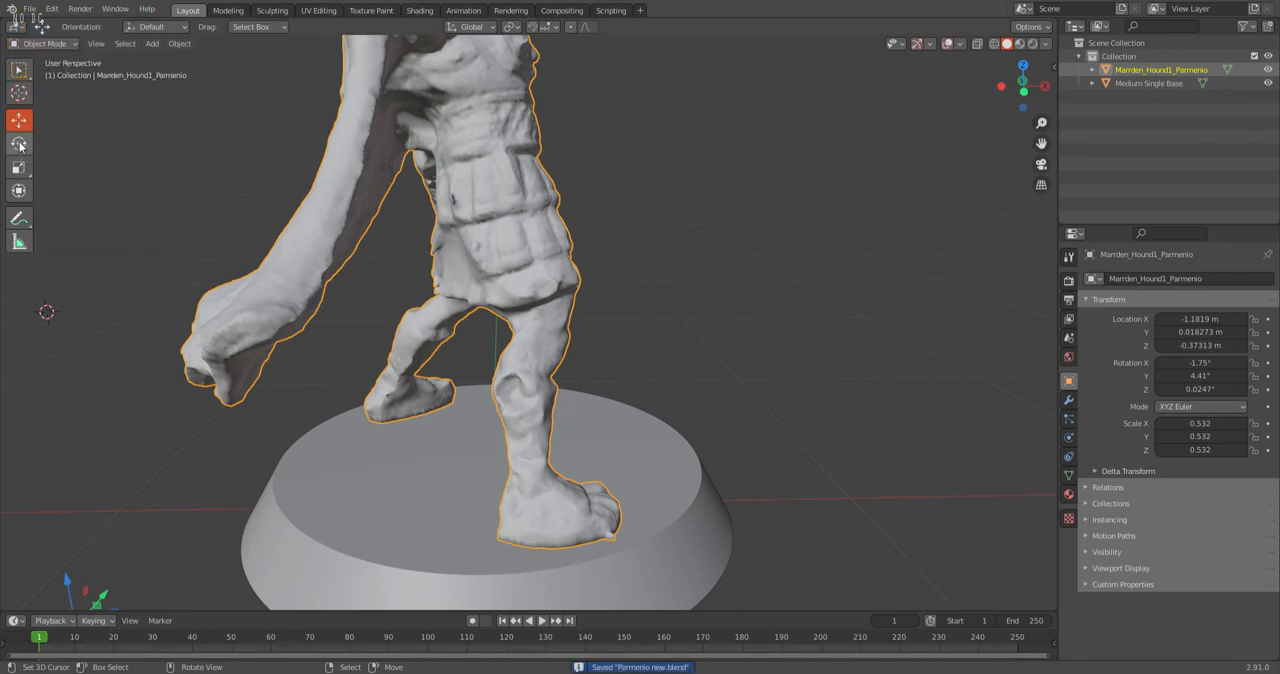
# Enter Sculpt Mode and smooth the defect on the forward leg's knee with the Smooth brush at 50 px radius and 0.700 strength.
pyautogui.click(36, 44)
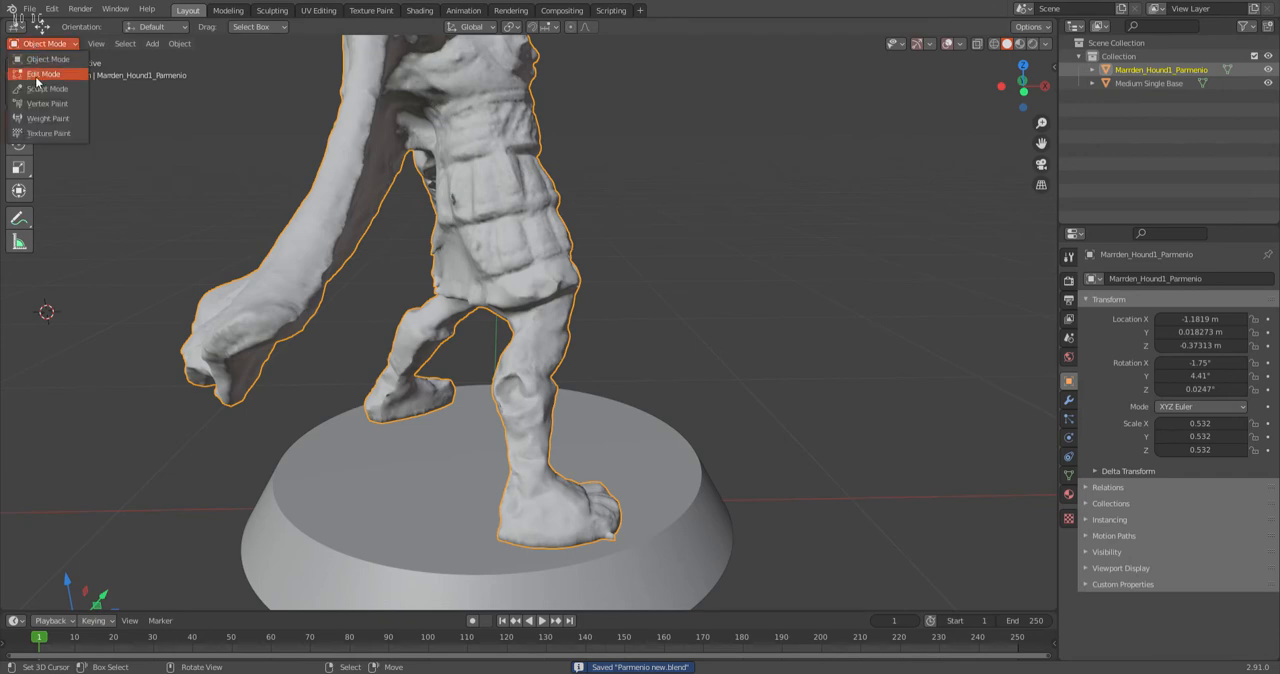
pyautogui.click(45, 88)
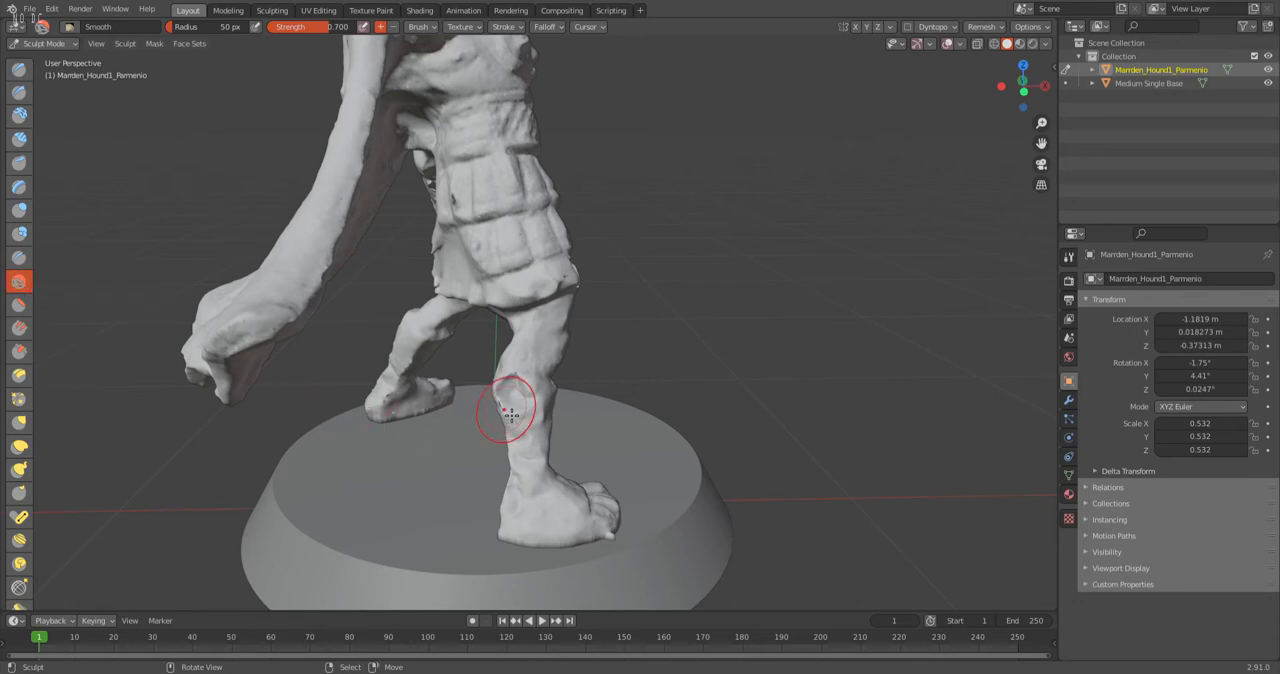
pyautogui.scroll(-5, 511, 413)
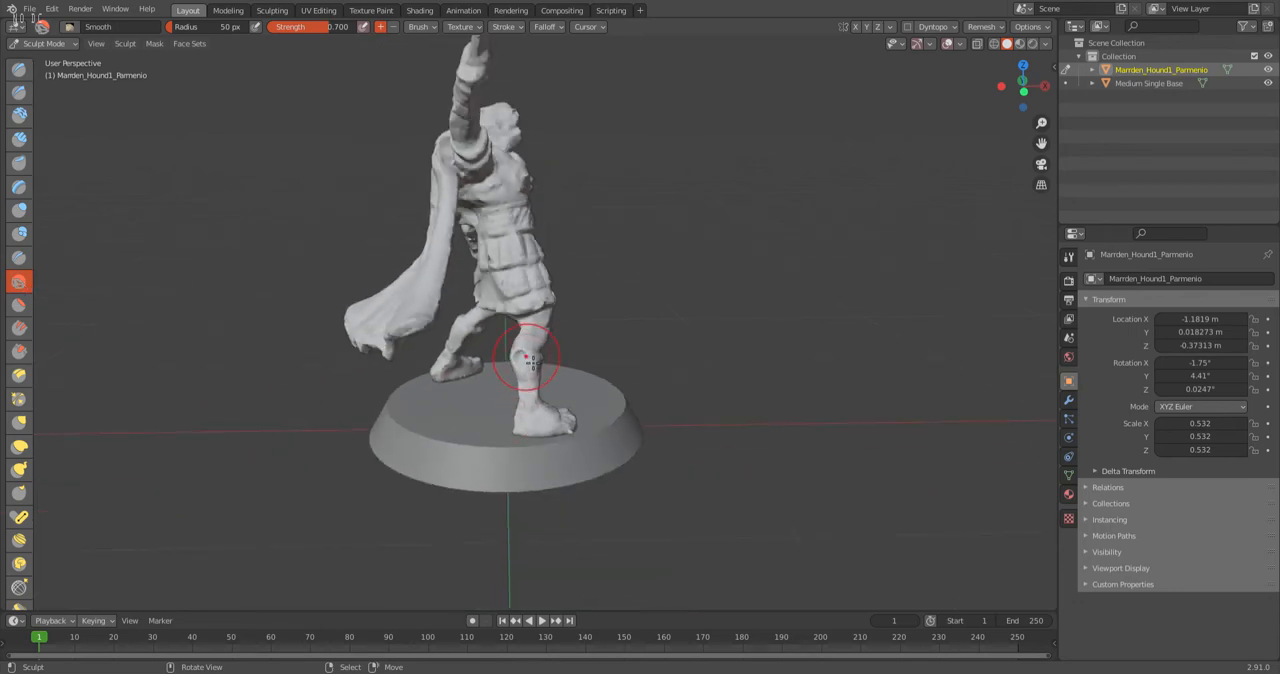
pyautogui.scroll(5, 525, 368)
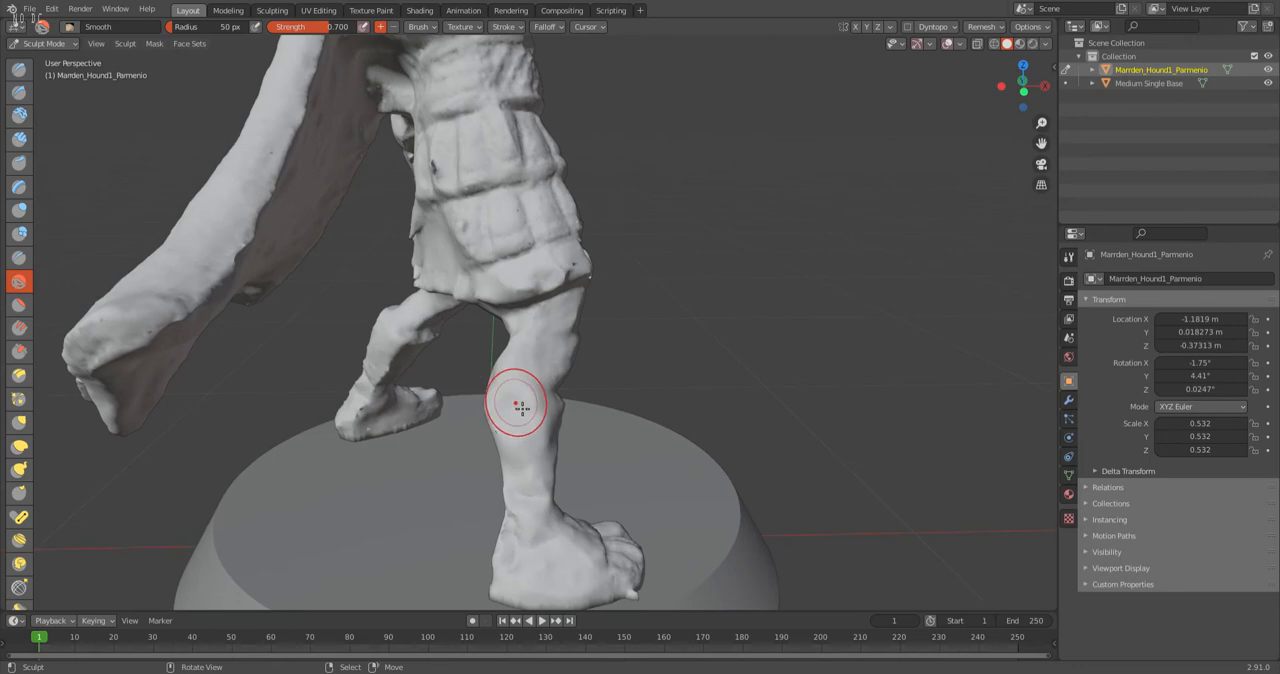
pyautogui.scroll(-5, 455, 398)
# Smooth the pits and rough spots on both legs and the armoured skirt with the Smooth brush.
pyautogui.moveTo(455, 398); pyautogui.dragTo(353, 377, button='middle')
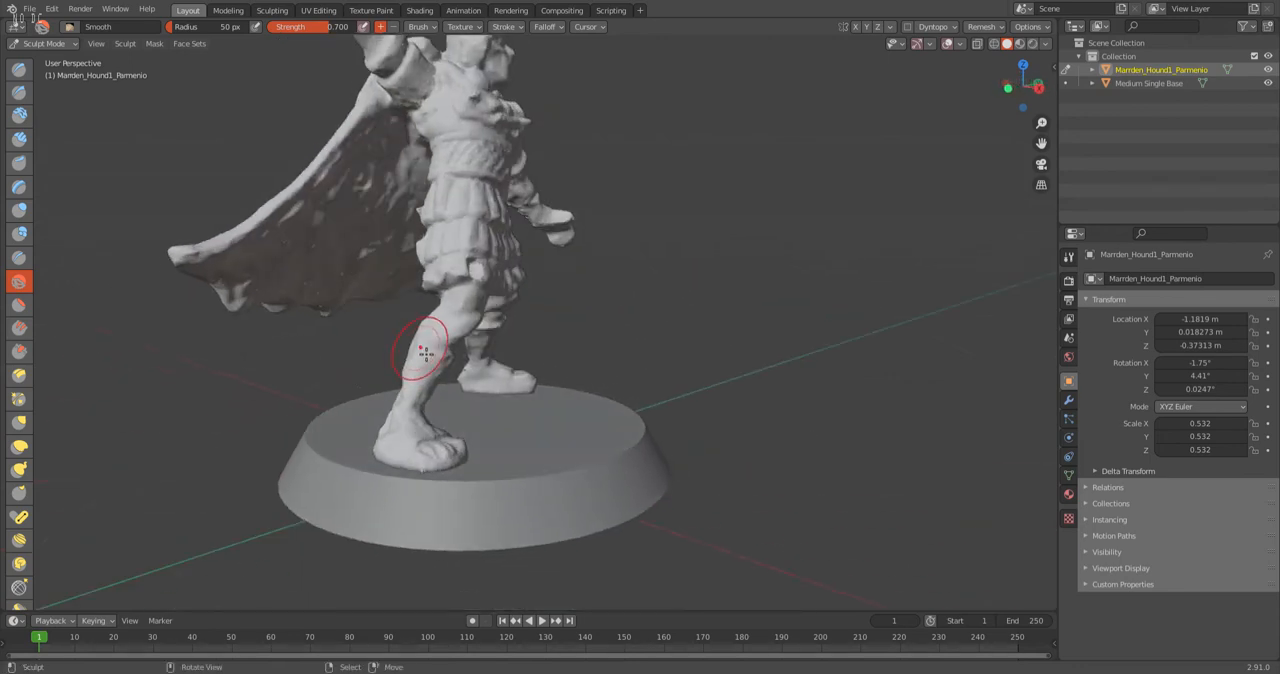
pyautogui.moveTo(364, 362)
pyautogui.mouseDown(button='middle')
pyautogui.moveTo(425, 375)
pyautogui.moveTo(528, 331)
pyautogui.moveTo(506, 223)
pyautogui.mouseUp(button='middle')
pyautogui.scroll(3, 430, 384)
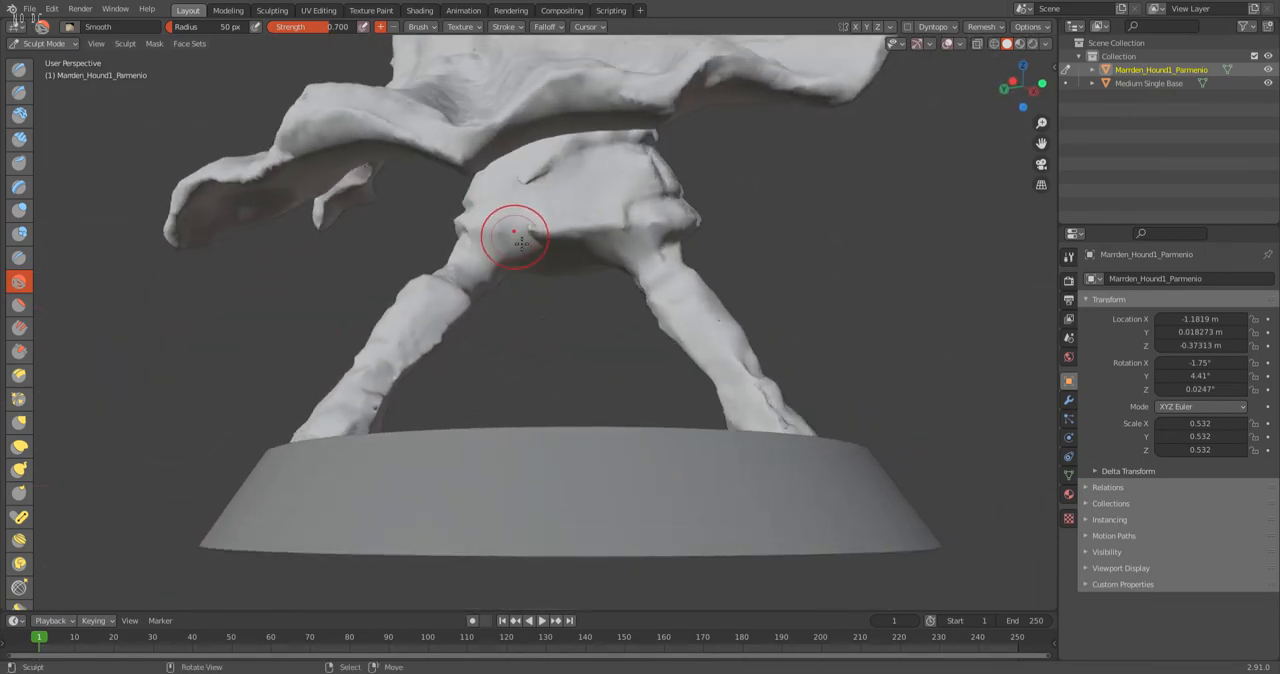
pyautogui.moveTo(582, 244); pyautogui.dragTo(430, 241, button='middle')
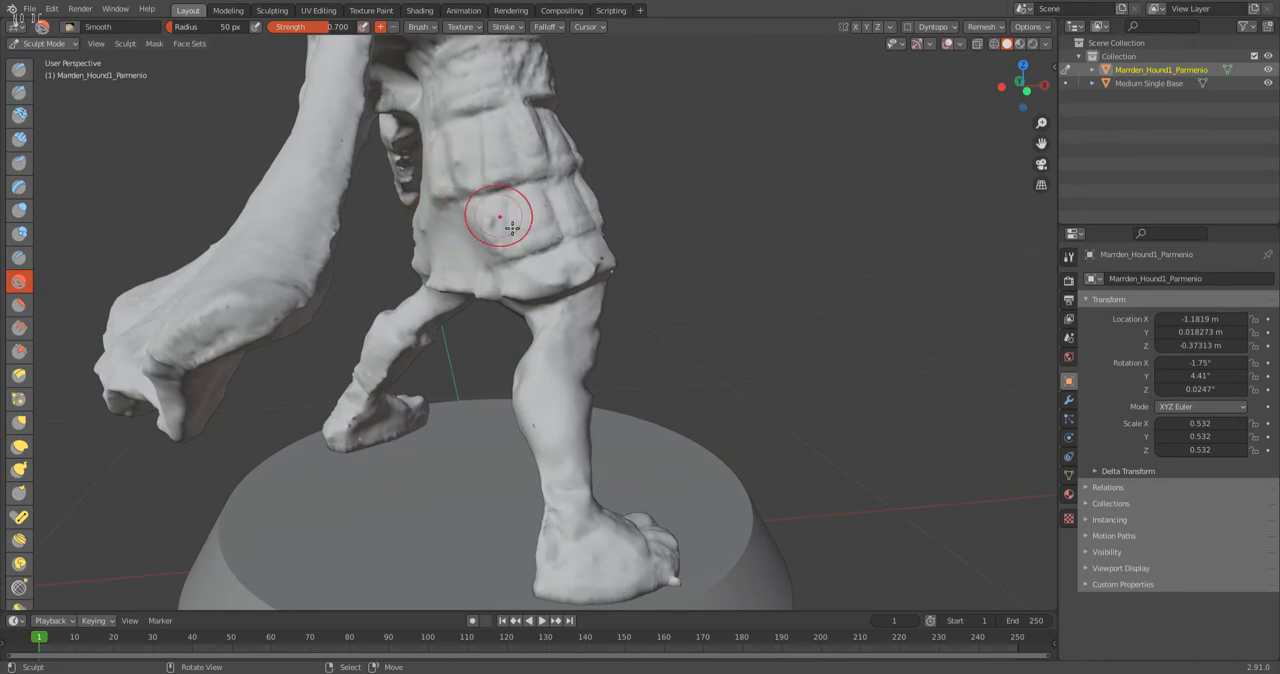
pyautogui.moveTo(255, 373); pyautogui.dragTo(524, 357, button='middle')
pyautogui.scroll(3, 497, 410)
pyautogui.moveTo(469, 411)
pyautogui.mouseDown()
pyautogui.moveTo(395, 470)
pyautogui.moveTo(424, 459)
pyautogui.mouseUp()
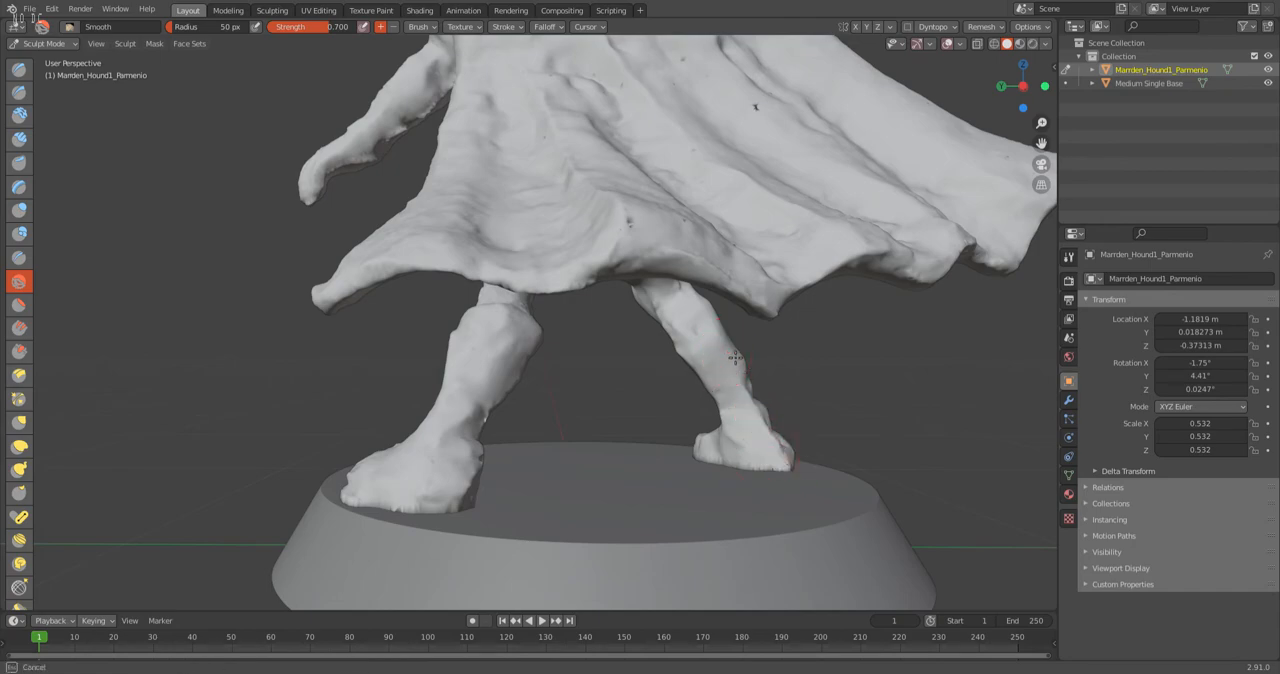
# Smooth out the dark pits and small spikes across the back of the cape with the Smooth brush.
pyautogui.scroll(-4, 460, 345)
pyautogui.moveTo(460, 341); pyautogui.dragTo(455, 393, button='middle')
pyautogui.scroll(1, 560, 340)
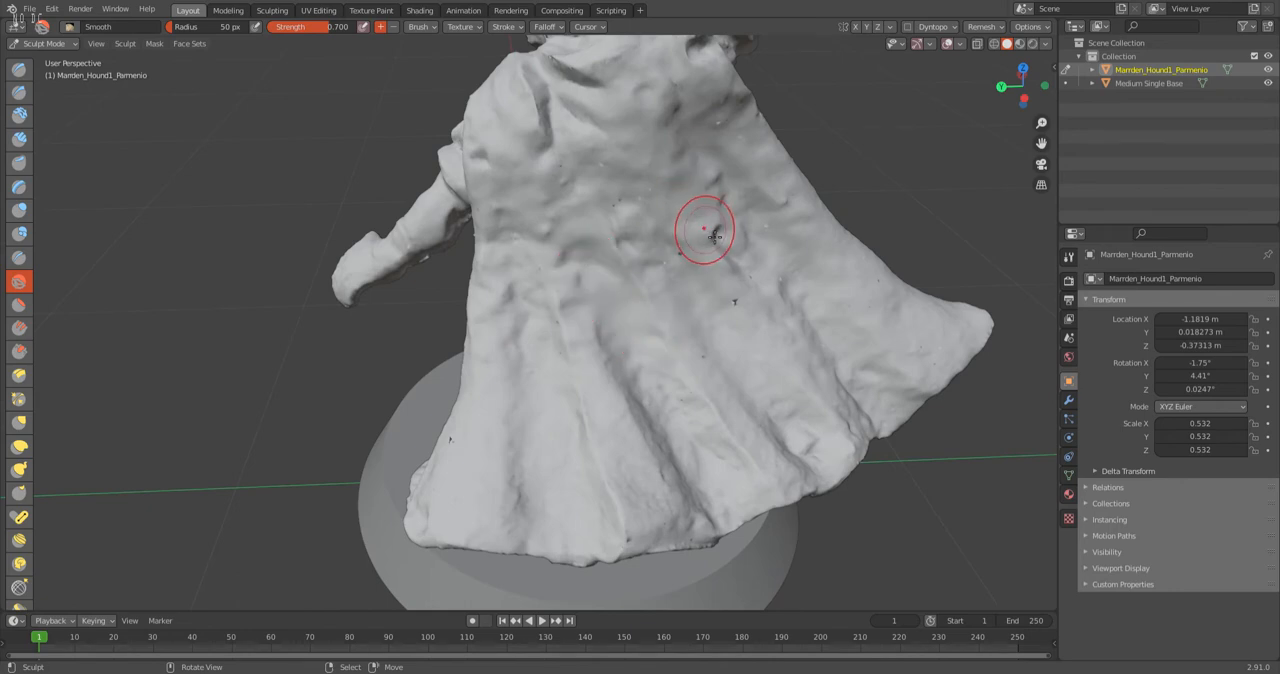
pyautogui.scroll(-2, 660, 180)
pyautogui.moveTo(638, 182)
pyautogui.mouseDown(button='middle')
pyautogui.moveTo(620, 176)
pyautogui.moveTo(573, 201)
pyautogui.mouseUp(button='middle')
pyautogui.moveTo(573, 201)
pyautogui.mouseDown()
pyautogui.moveTo(569, 174)
pyautogui.moveTo(571, 224)
pyautogui.mouseUp()
pyautogui.scroll(5, 571, 222)
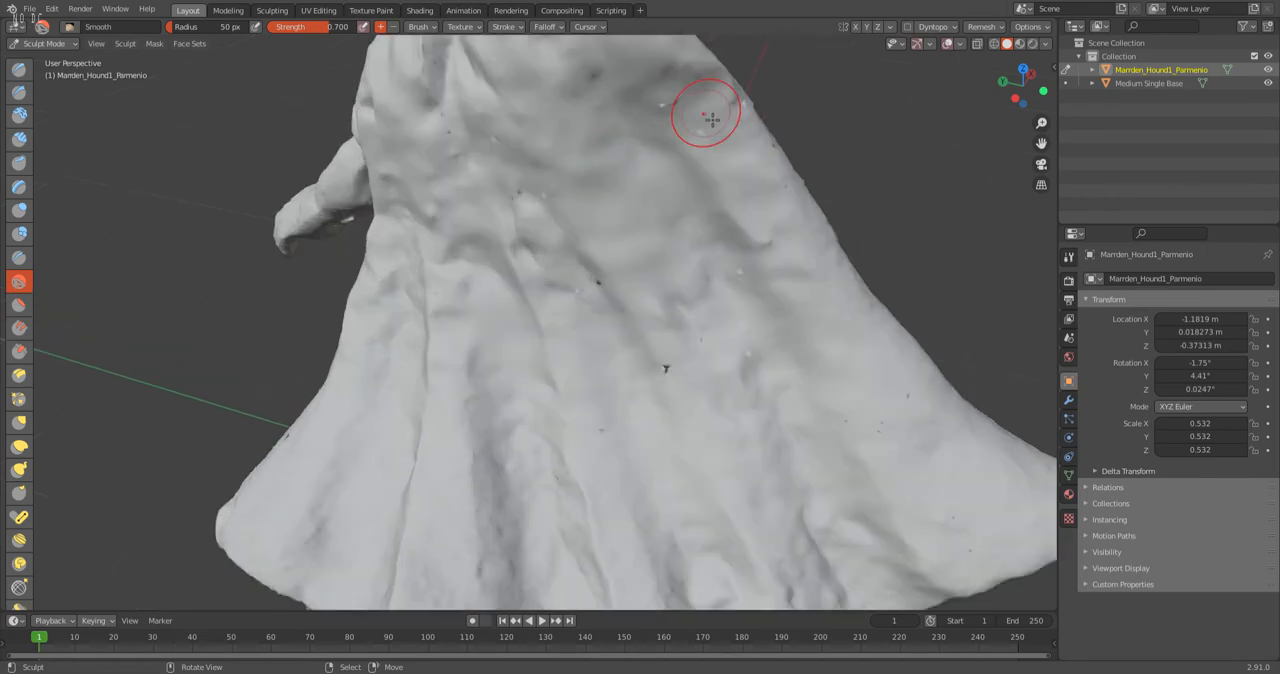
pyautogui.moveTo(725, 115); pyautogui.dragTo(726, 151)
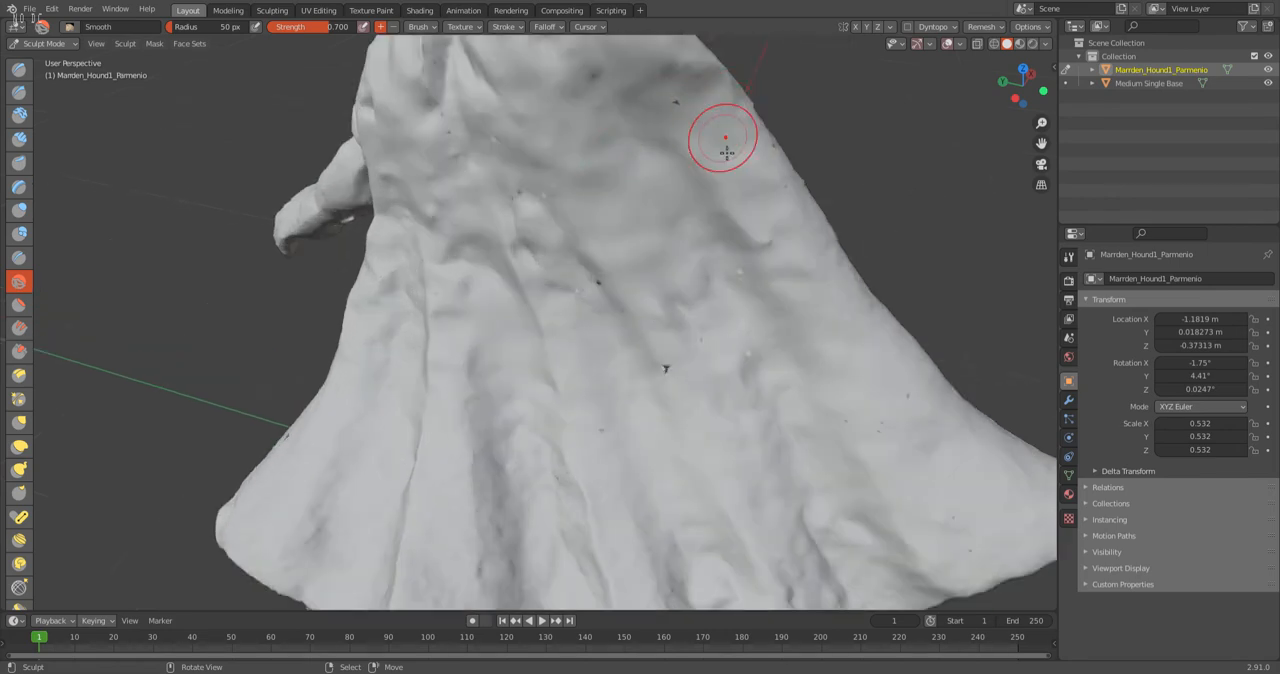
pyautogui.moveTo(657, 380); pyautogui.dragTo(648, 348)
pyautogui.moveTo(592, 276); pyautogui.dragTo(597, 280)
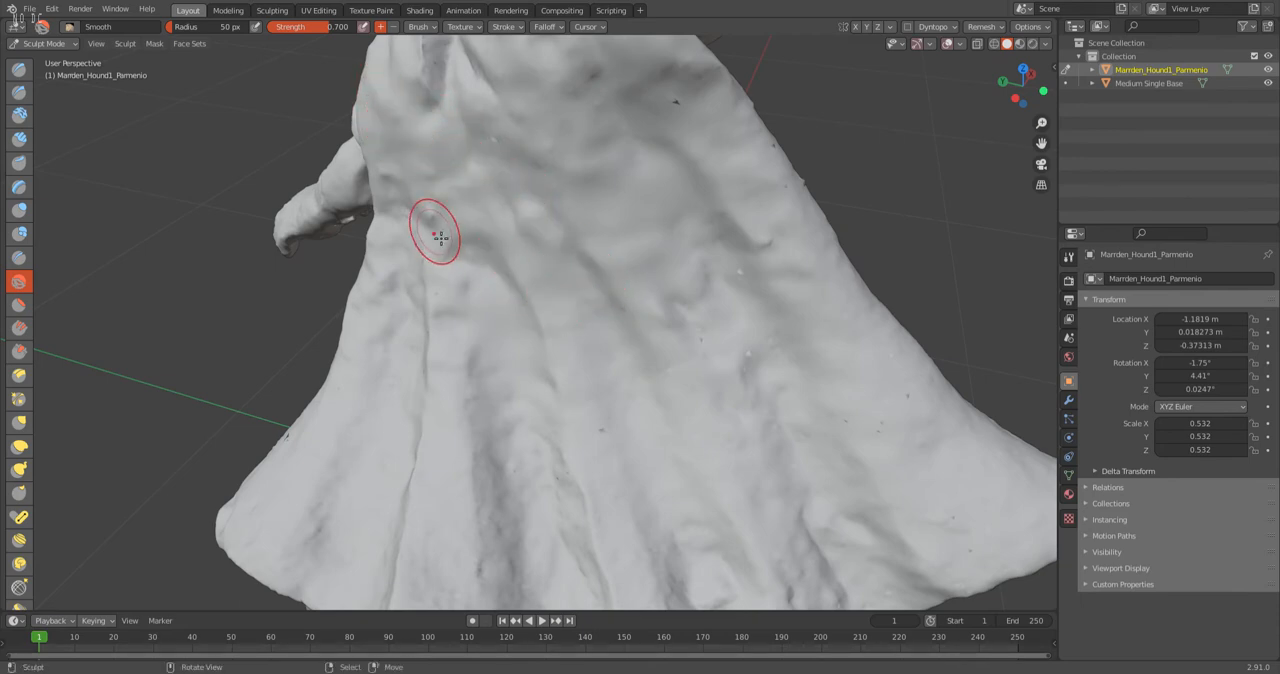
pyautogui.moveTo(457, 300); pyautogui.dragTo(533, 254, button='middle')
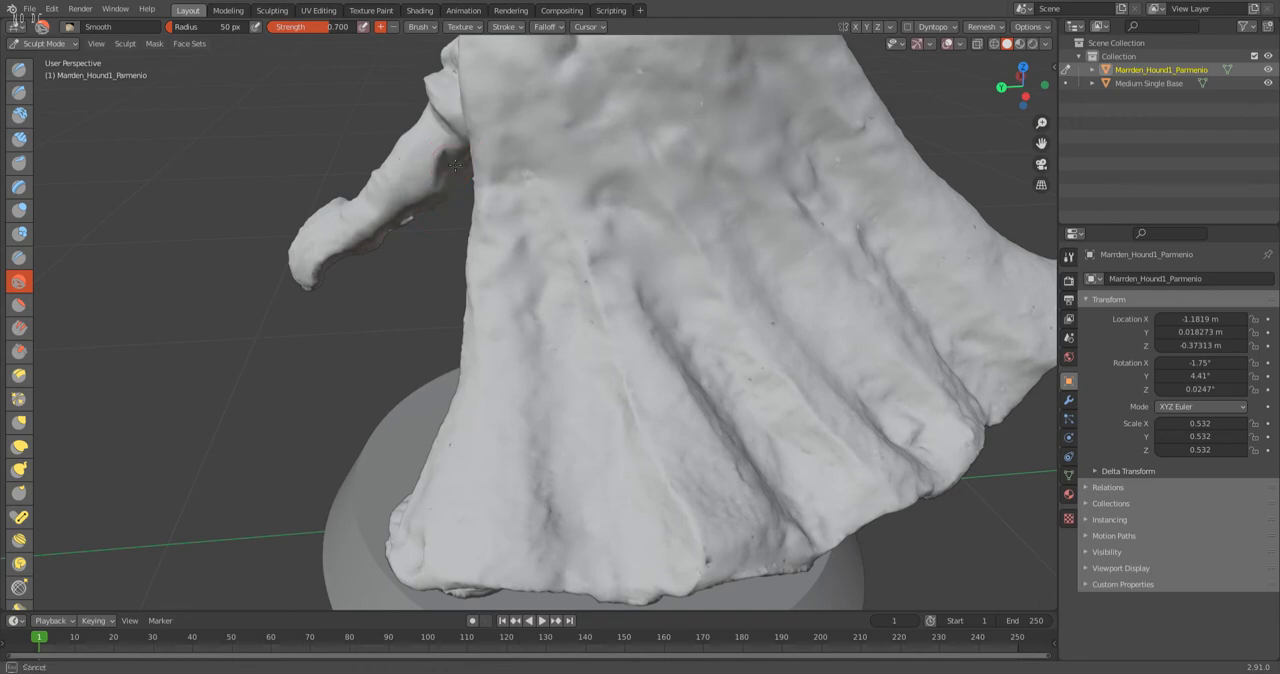
# Smooth the defects on the cape's inner side and around the lowered arm and hand.
pyautogui.moveTo(357, 200); pyautogui.dragTo(553, 217, button='middle')
pyautogui.moveTo(591, 157)
pyautogui.mouseDown(button='middle')
pyautogui.moveTo(523, 357)
pyautogui.moveTo(763, 237)
pyautogui.mouseUp(button='middle')
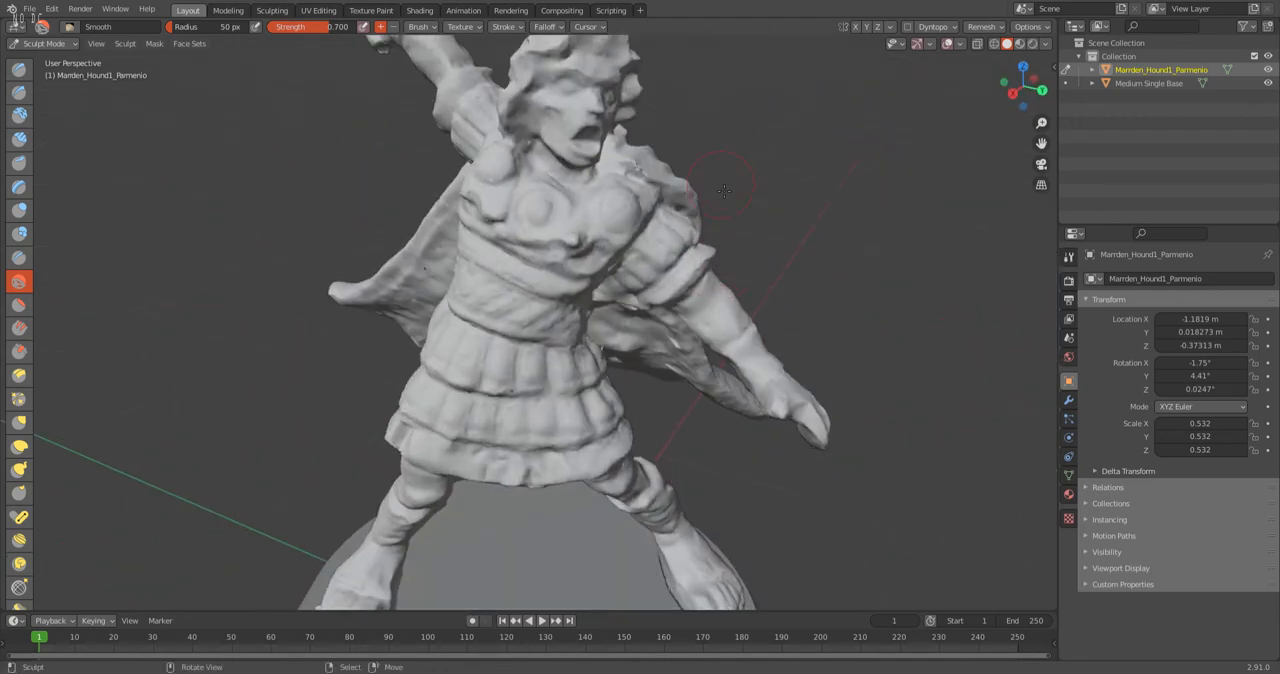
pyautogui.moveTo(652, 176)
pyautogui.mouseDown()
pyautogui.moveTo(629, 171)
pyautogui.moveTo(523, 209)
pyautogui.moveTo(491, 184)
pyautogui.moveTo(425, 278)
pyautogui.moveTo(418, 312)
pyautogui.mouseUp()
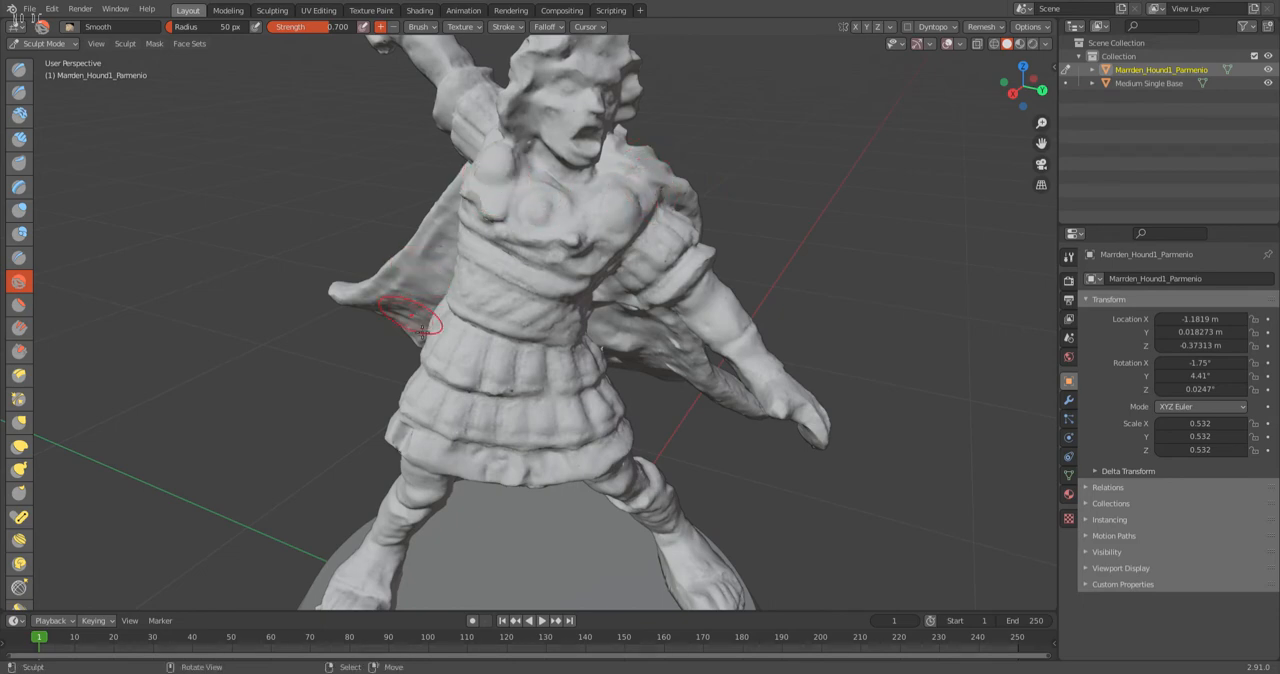
pyautogui.moveTo(692, 348); pyautogui.dragTo(678, 356)
pyautogui.moveTo(636, 310)
pyautogui.mouseDown(button='middle')
pyautogui.moveTo(660, 425)
pyautogui.moveTo(676, 437)
pyautogui.mouseUp(button='middle')
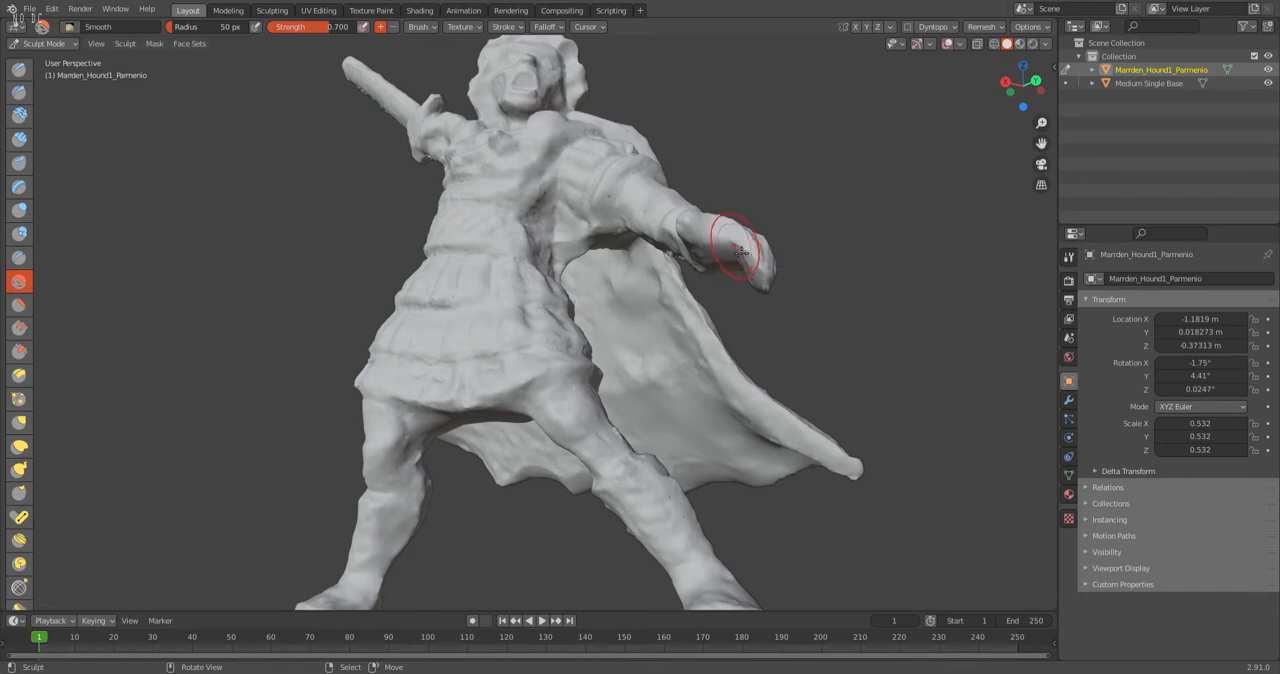
pyautogui.moveTo(524, 222); pyautogui.dragTo(560, 306, button='middle')
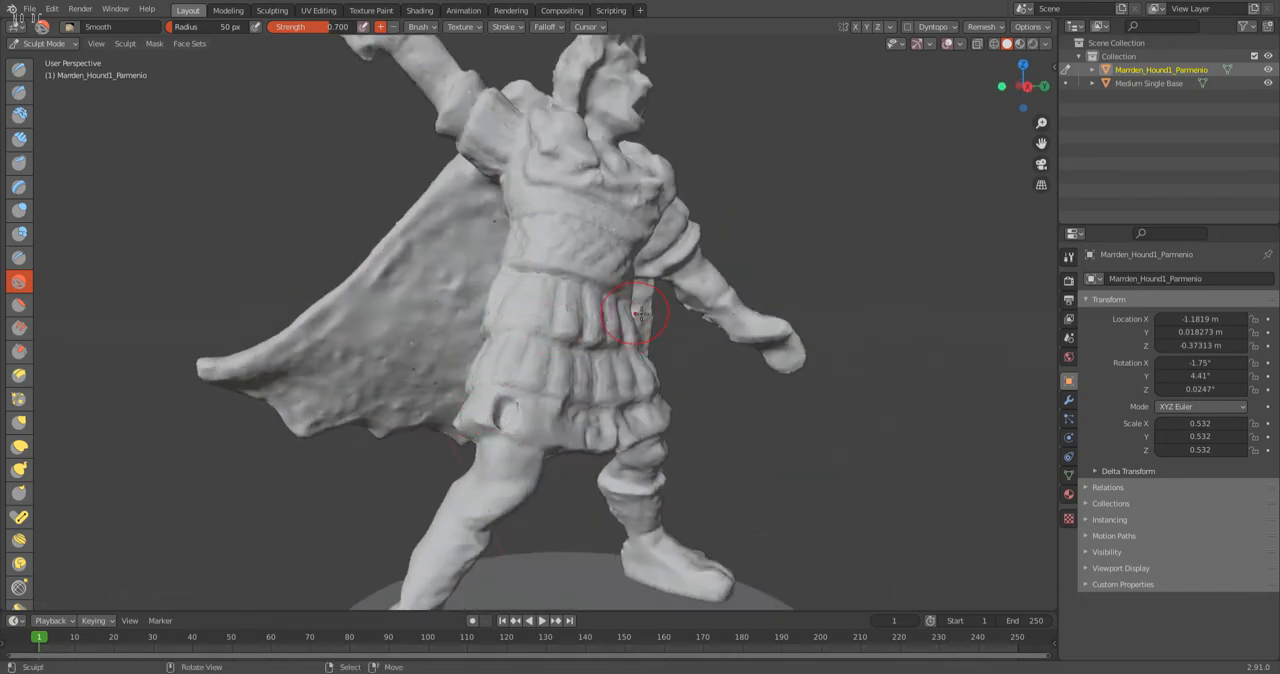
# Smooth the remaining rough spots on the upper cape, the shoulders and the back of the neck.
pyautogui.moveTo(591, 206)
pyautogui.mouseDown(button='middle')
pyautogui.moveTo(518, 277)
pyautogui.moveTo(680, 343)
pyautogui.moveTo(743, 292)
pyautogui.mouseUp(button='middle')
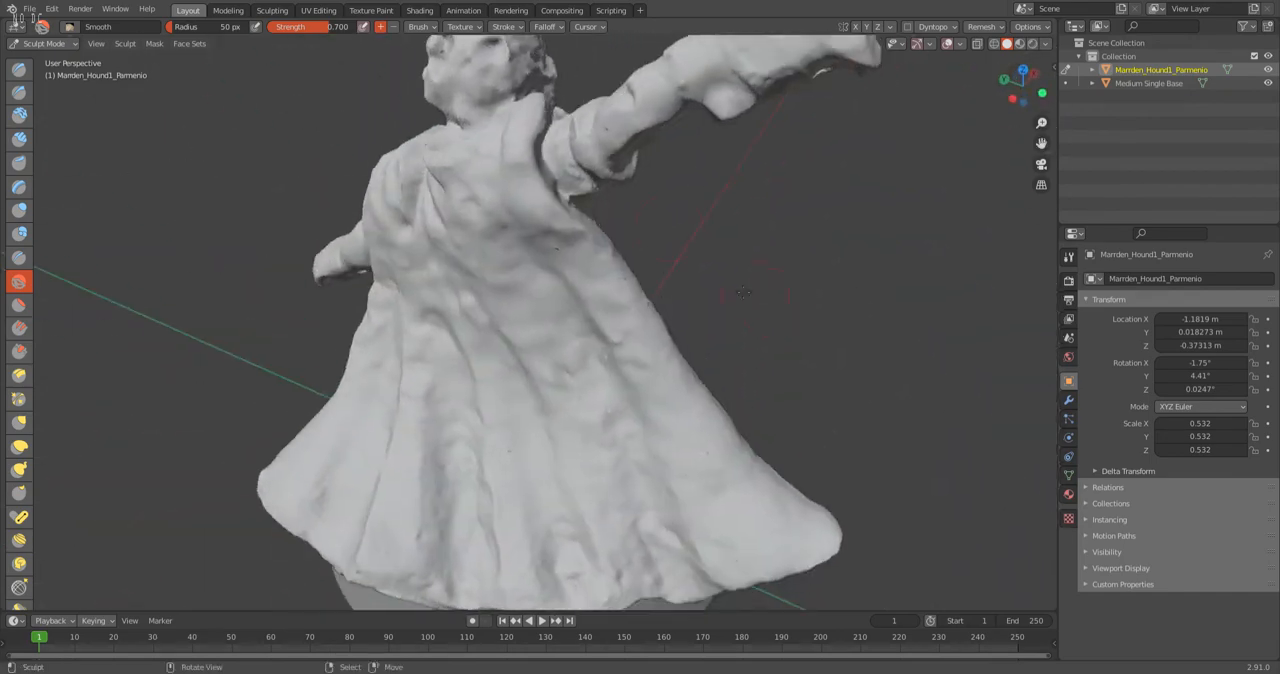
pyautogui.moveTo(608, 213)
pyautogui.mouseDown(button='middle')
pyautogui.moveTo(543, 286)
pyautogui.moveTo(566, 285)
pyautogui.mouseUp(button='middle')
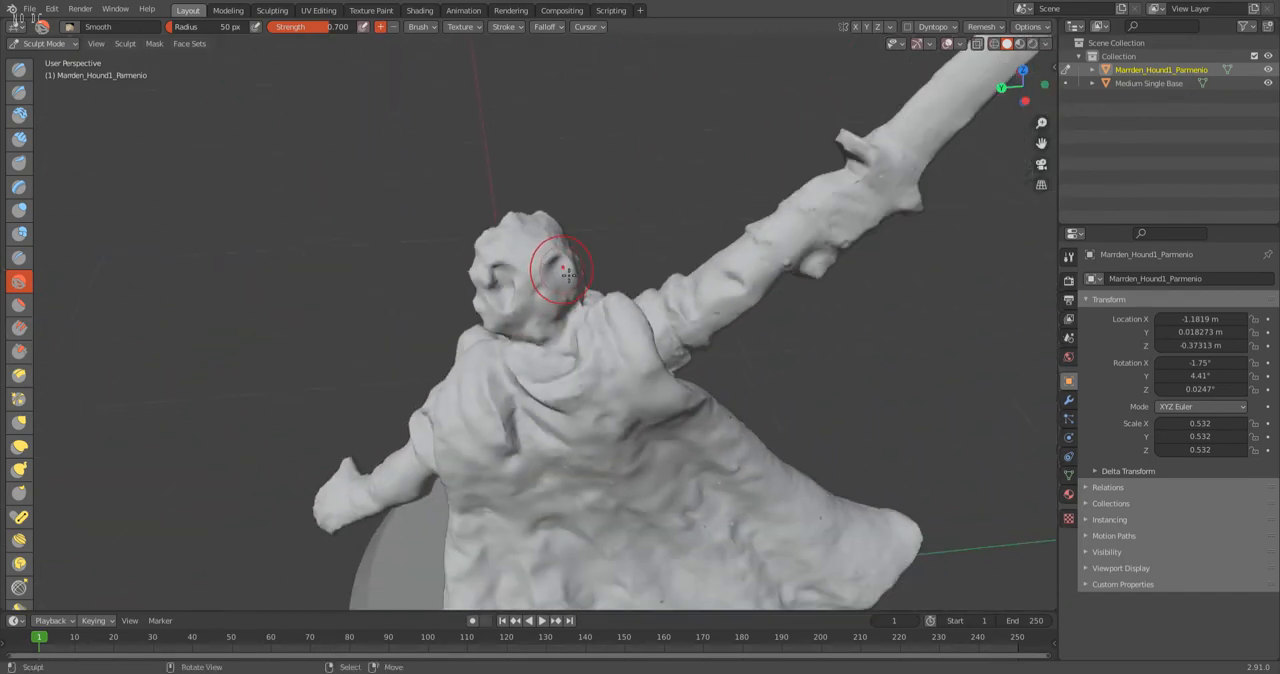
pyautogui.moveTo(629, 232); pyautogui.dragTo(543, 303, button='middle')
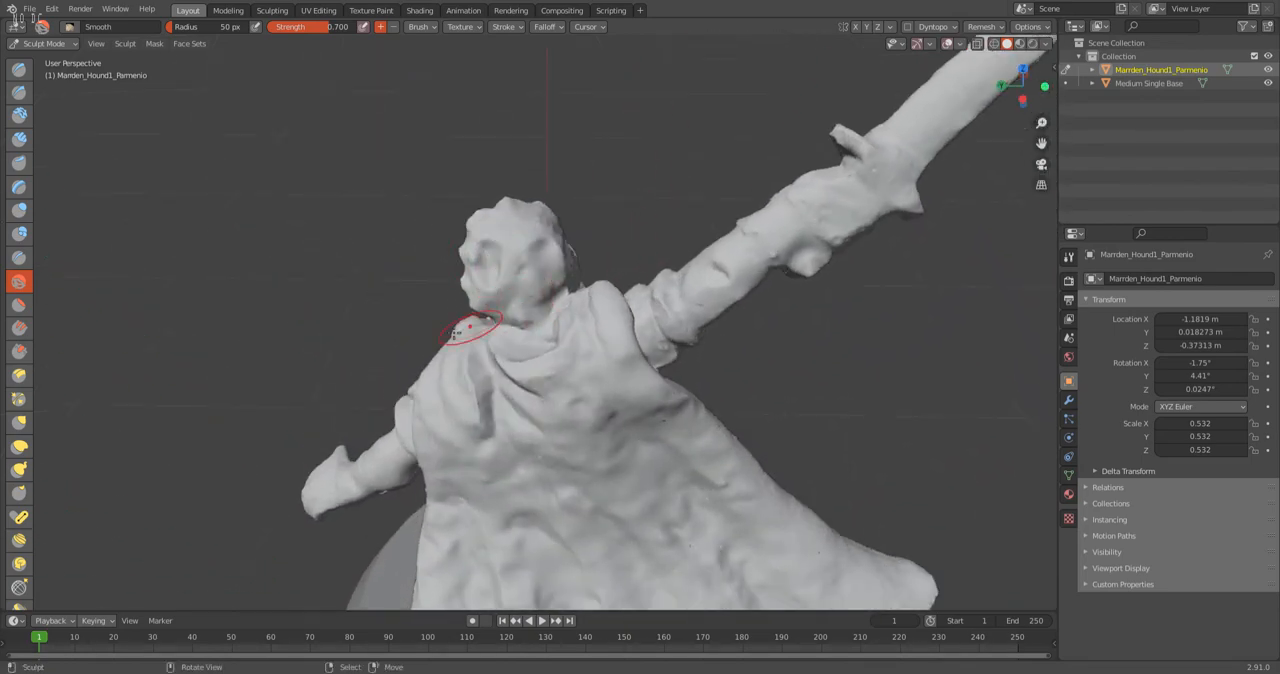
pyautogui.moveTo(457, 320)
pyautogui.mouseDown(button='middle')
pyautogui.moveTo(588, 241)
pyautogui.moveTo(502, 250)
pyautogui.mouseUp(button='middle')
pyautogui.scroll(3, 592, 215)
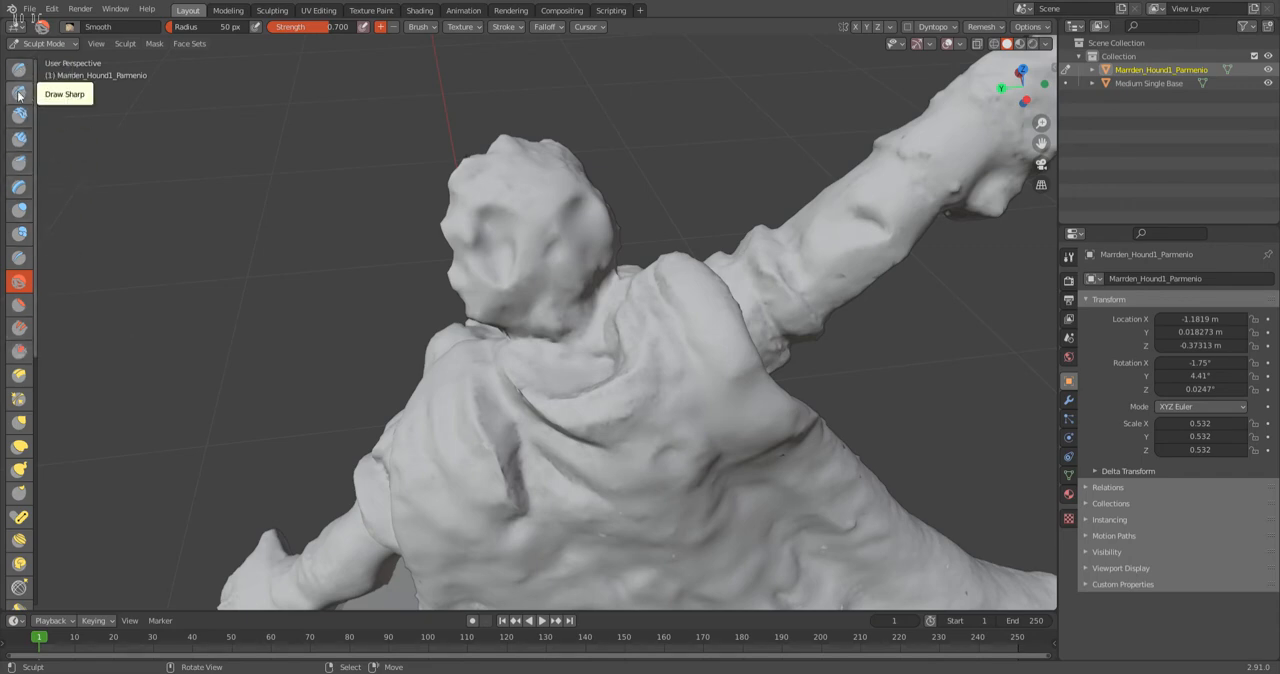
# Fill the hollows in the back of the head with the Inflate brush at 50 px radius and 0.500 strength.
pyautogui.click(20, 211)
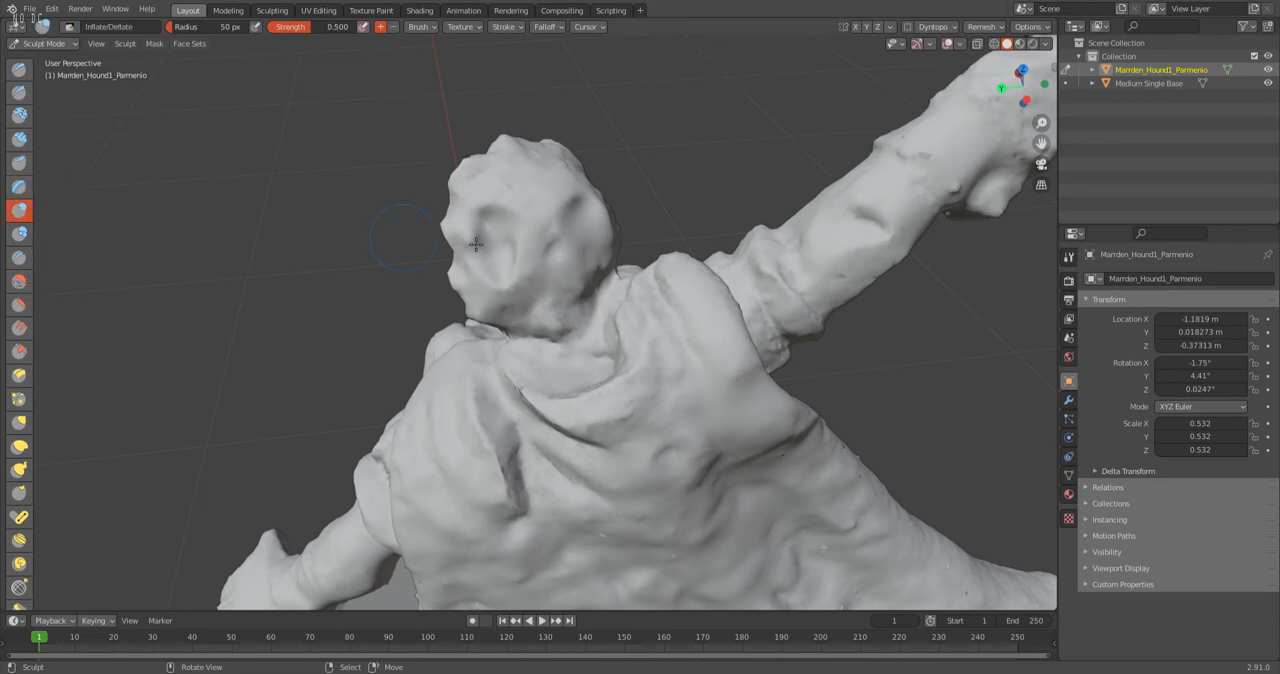
pyautogui.moveTo(497, 260); pyautogui.dragTo(500, 262, button='middle')
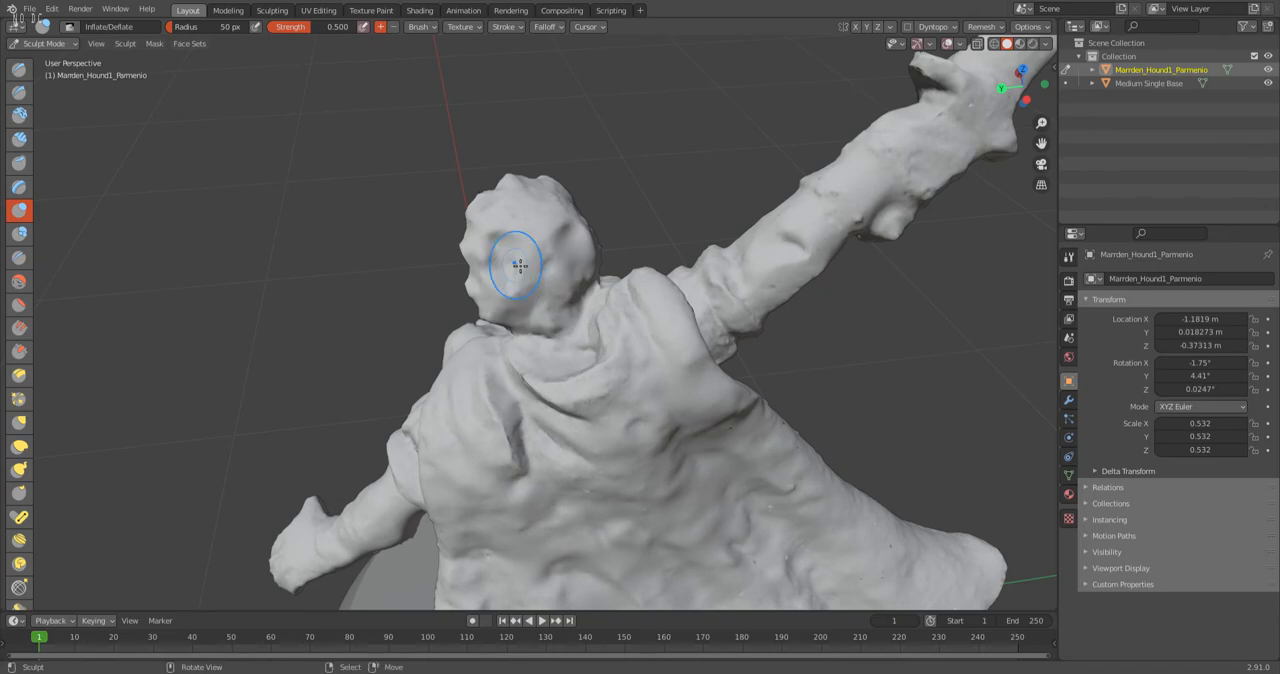
pyautogui.moveTo(545, 292); pyautogui.dragTo(443, 220, button='middle')
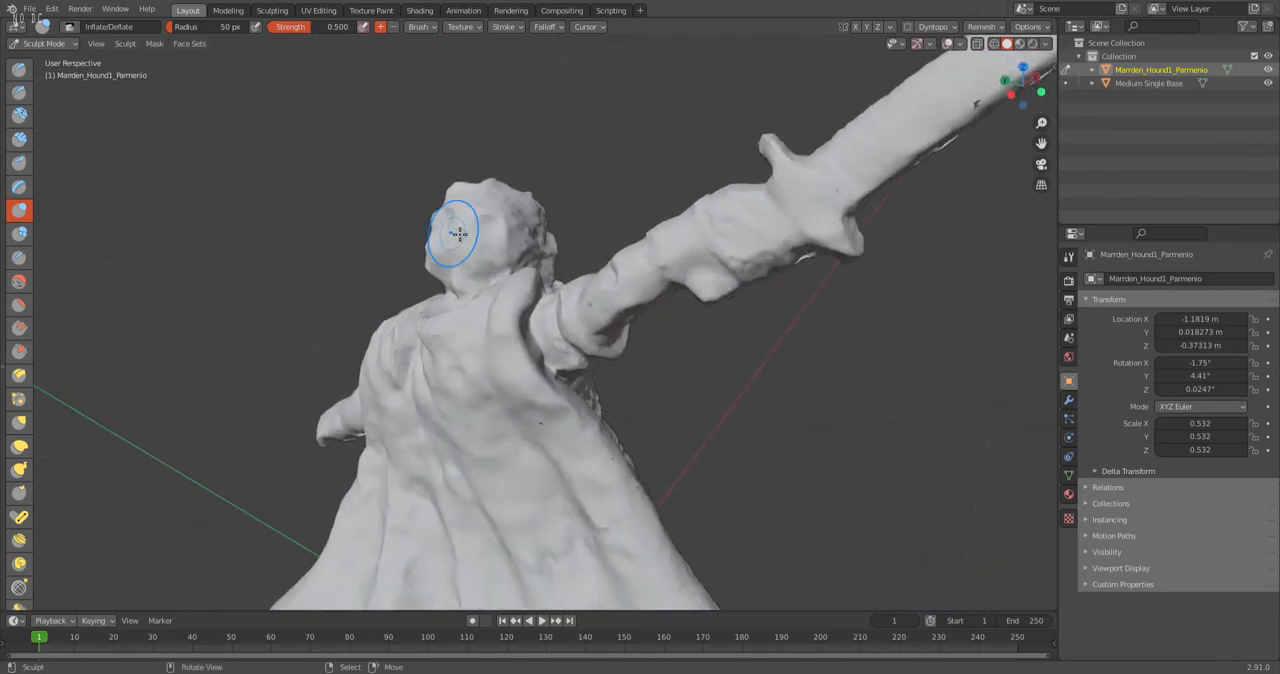
pyautogui.moveTo(449, 240); pyautogui.dragTo(621, 232, button='middle')
pyautogui.moveTo(624, 240); pyautogui.dragTo(630, 253)
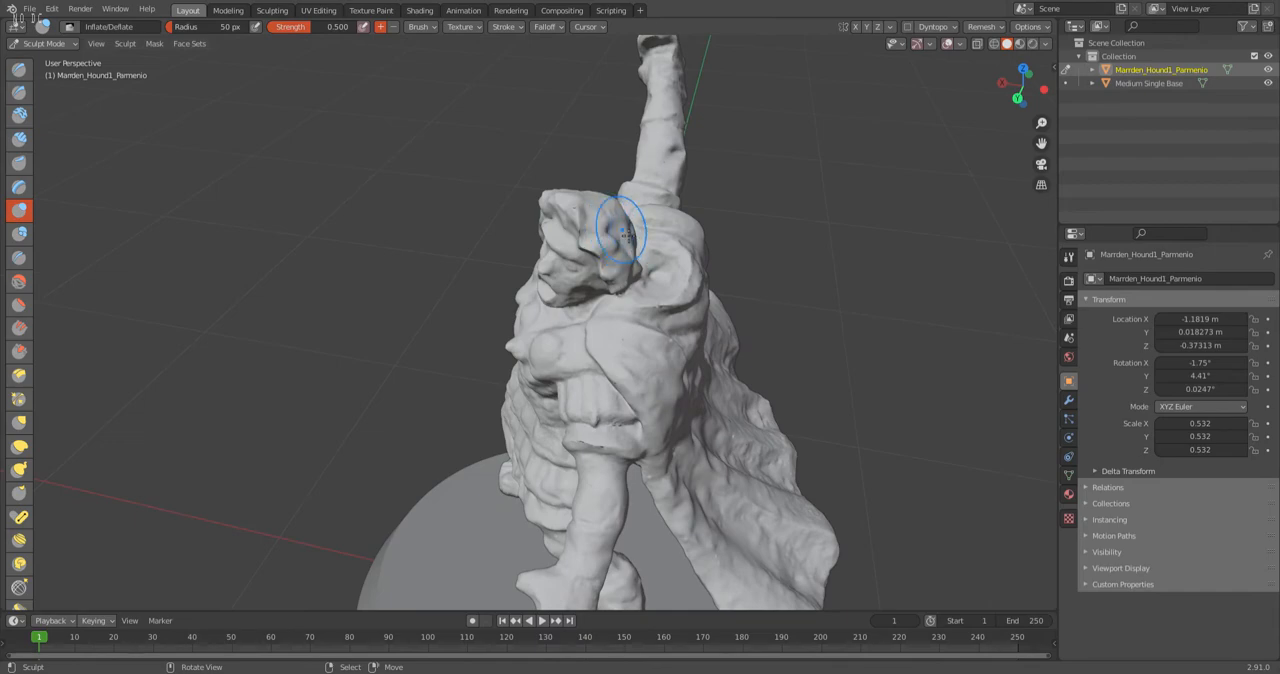
pyautogui.moveTo(628, 271); pyautogui.dragTo(588, 266, button='middle')
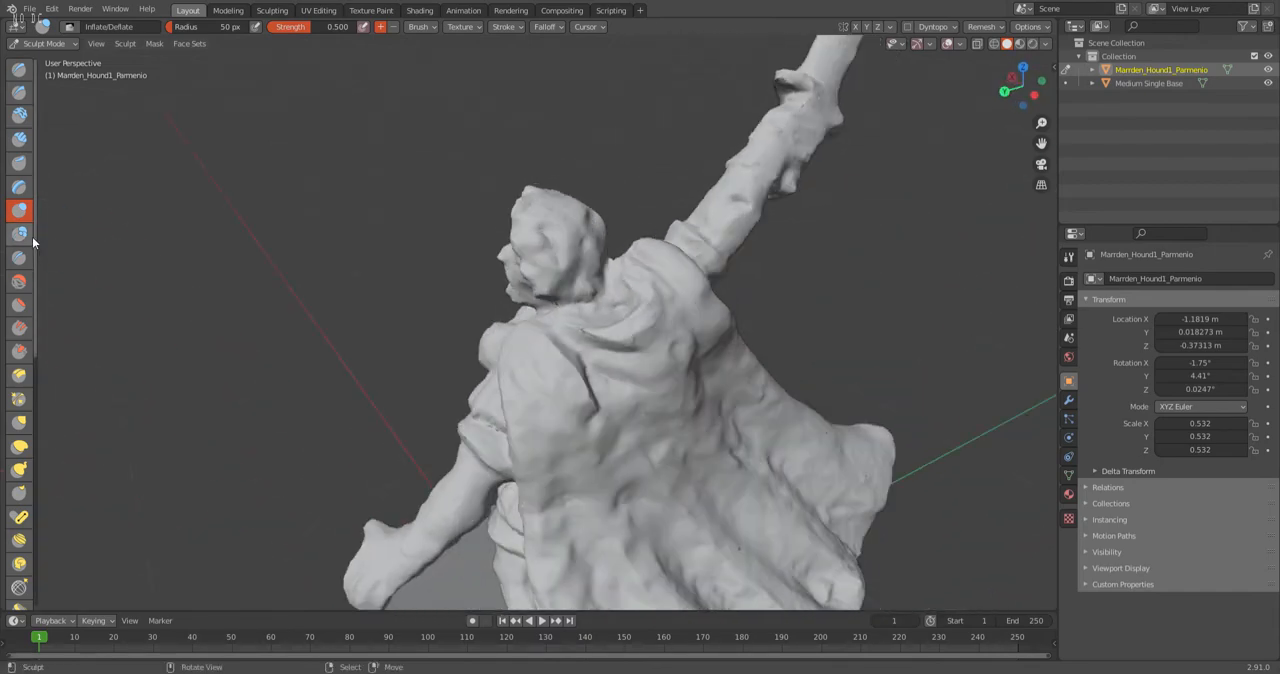
# Even out the bumps on the back and side of the hair with the Flatten brush at 0.500 strength.
pyautogui.click(18, 305)
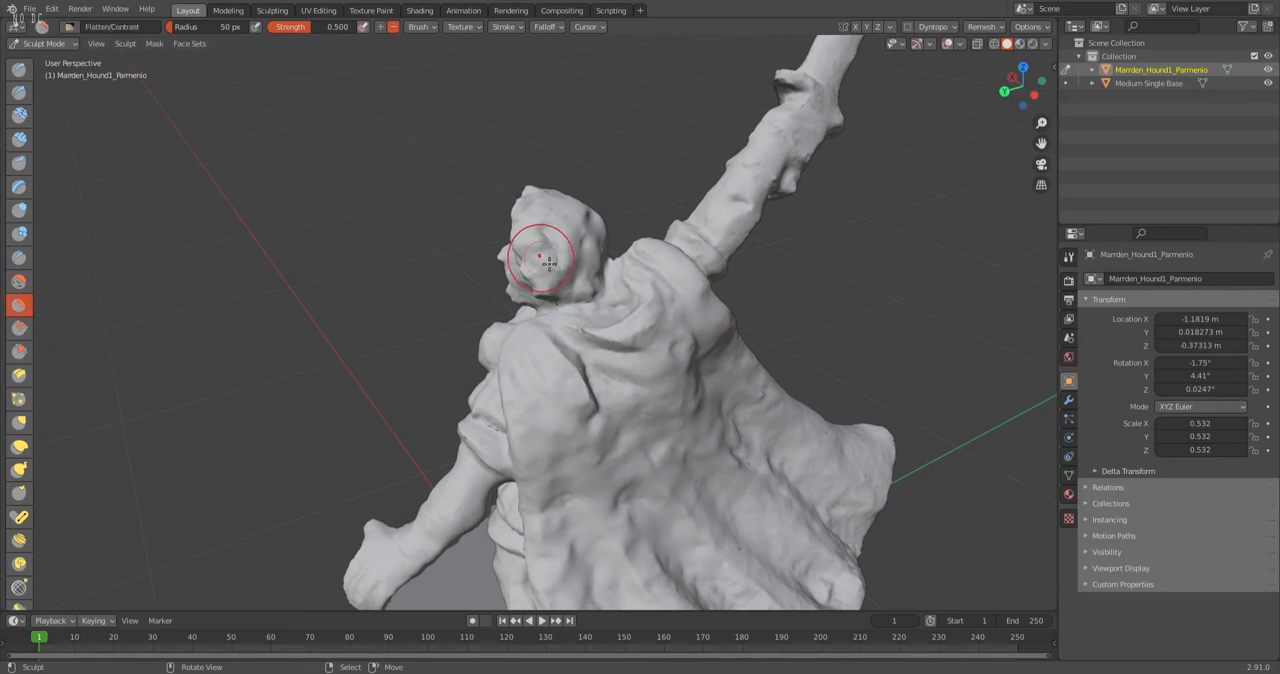
pyautogui.moveTo(548, 262); pyautogui.dragTo(545, 255, button='middle')
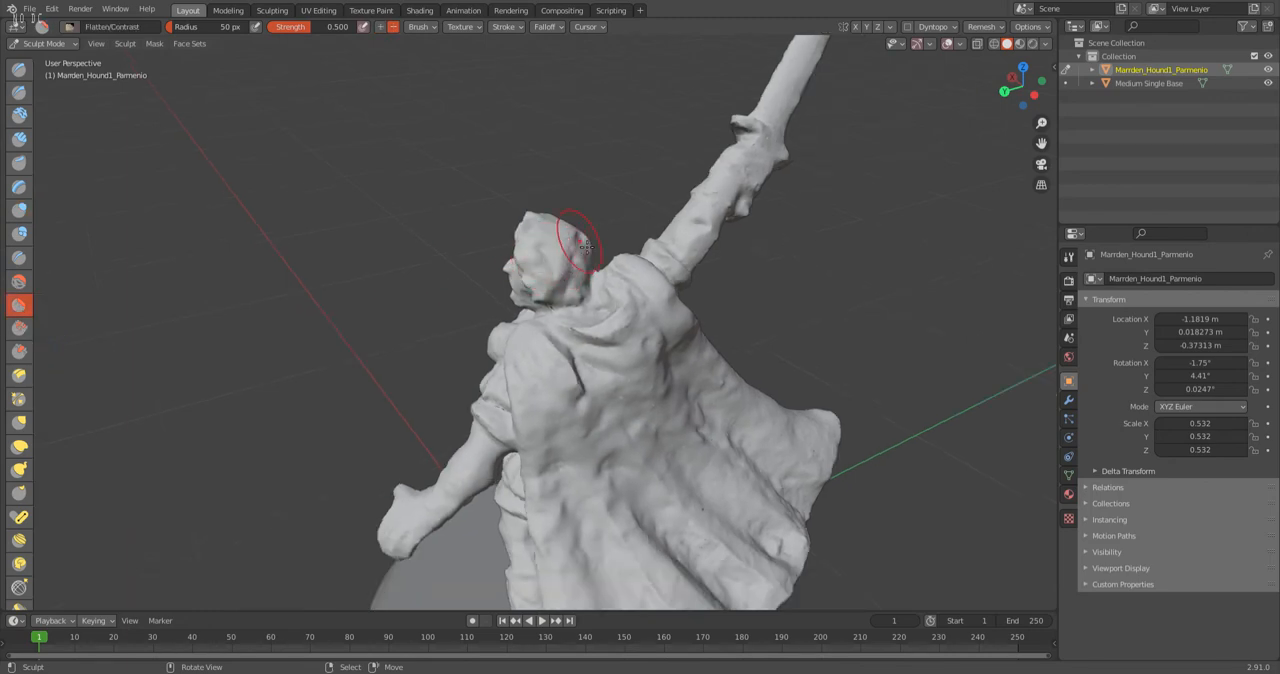
pyautogui.moveTo(587, 300); pyautogui.dragTo(465, 245, button='middle')
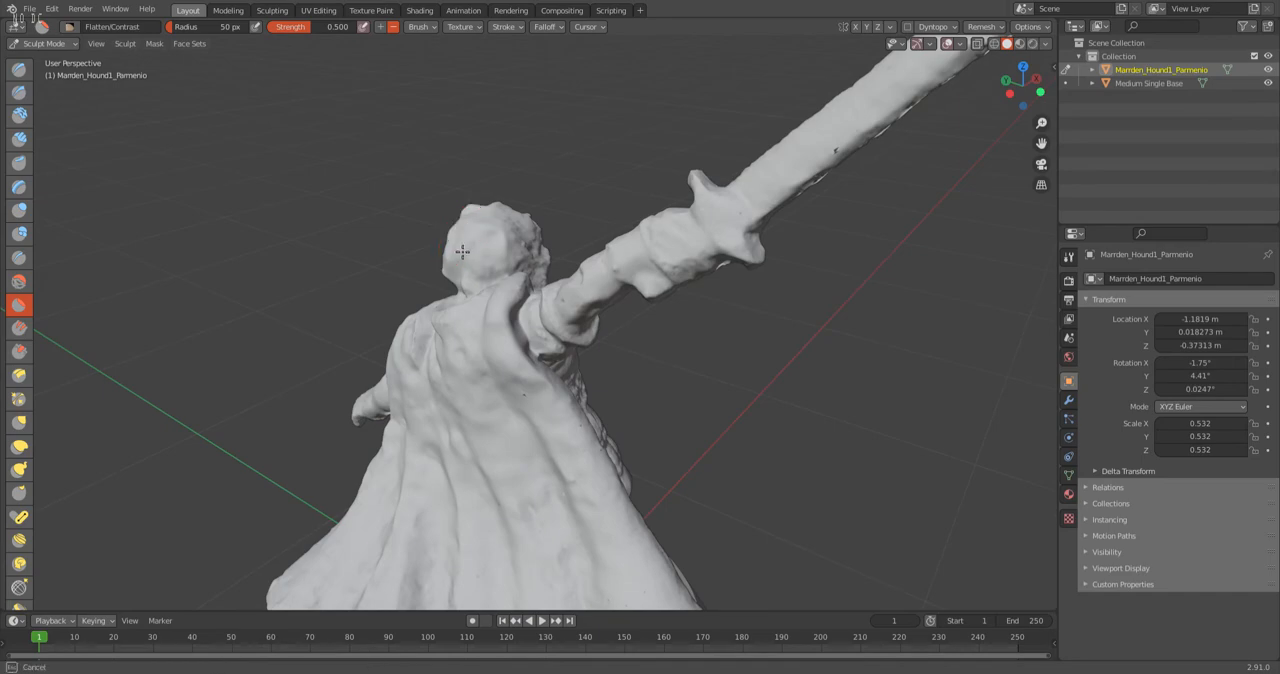
pyautogui.moveTo(430, 290); pyautogui.dragTo(607, 290, button='middle')
pyautogui.scroll(4, 608, 264)
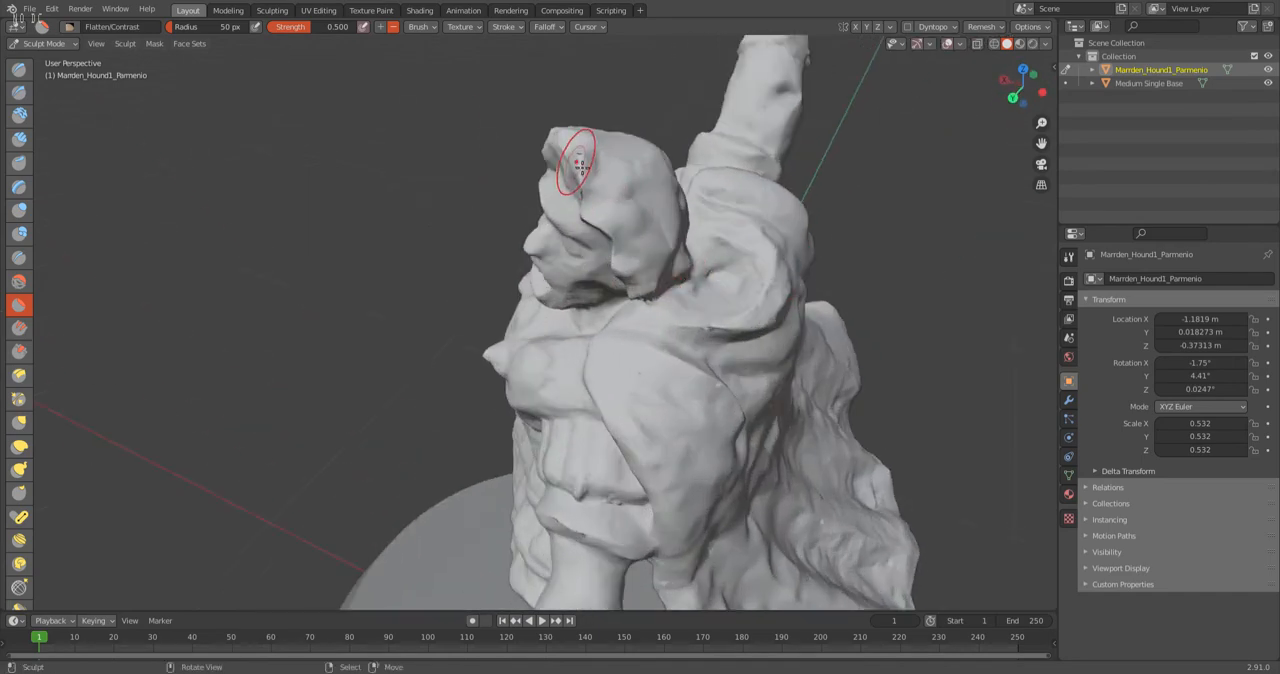
pyautogui.moveTo(620, 192); pyautogui.dragTo(790, 197, button='middle')
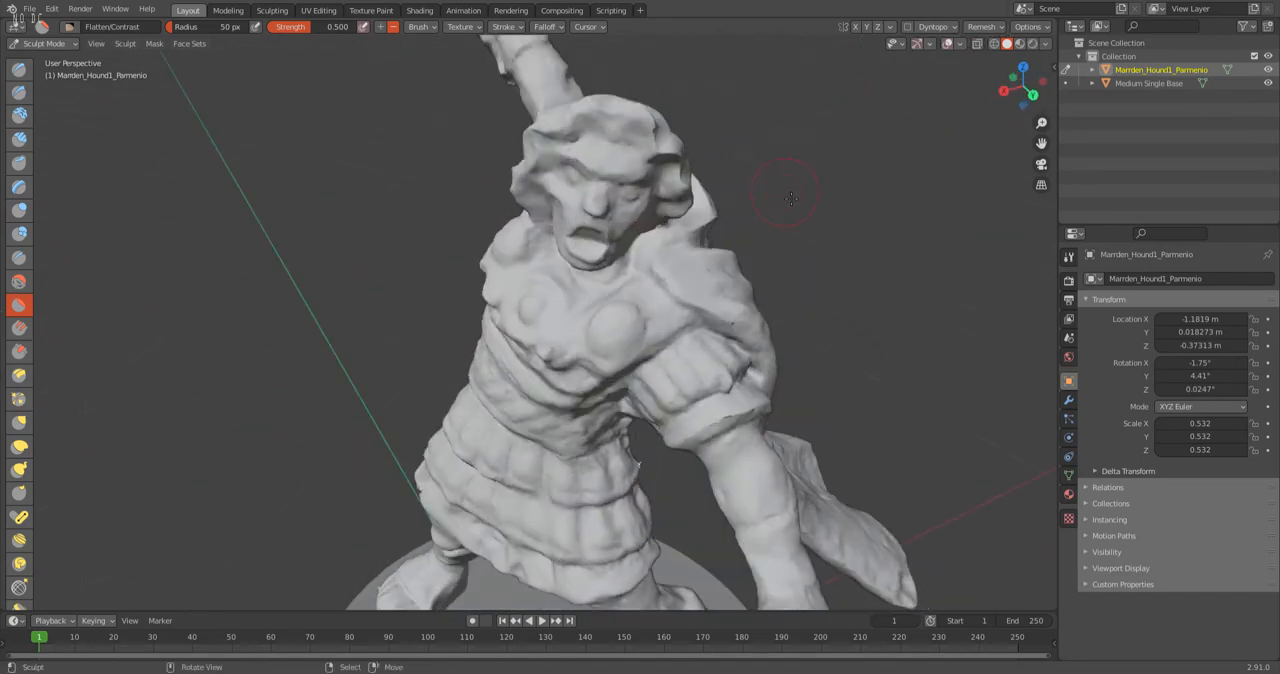
# Switch the warrior mesh from Sculpt Mode to Edit Mode to expose the vertices along the crease on the side of the head.
pyautogui.moveTo(694, 142)
pyautogui.mouseDown(button='middle')
pyautogui.moveTo(479, 156)
pyautogui.moveTo(612, 198)
pyautogui.mouseUp(button='middle')
pyautogui.moveTo(610, 270)
pyautogui.mouseDown(button='middle')
pyautogui.moveTo(402, 244)
pyautogui.moveTo(383, 226)
pyautogui.moveTo(399, 191)
pyautogui.moveTo(361, 195)
pyautogui.mouseUp(button='middle')
pyautogui.scroll(5, 352, 195)
pyautogui.click(58, 44)
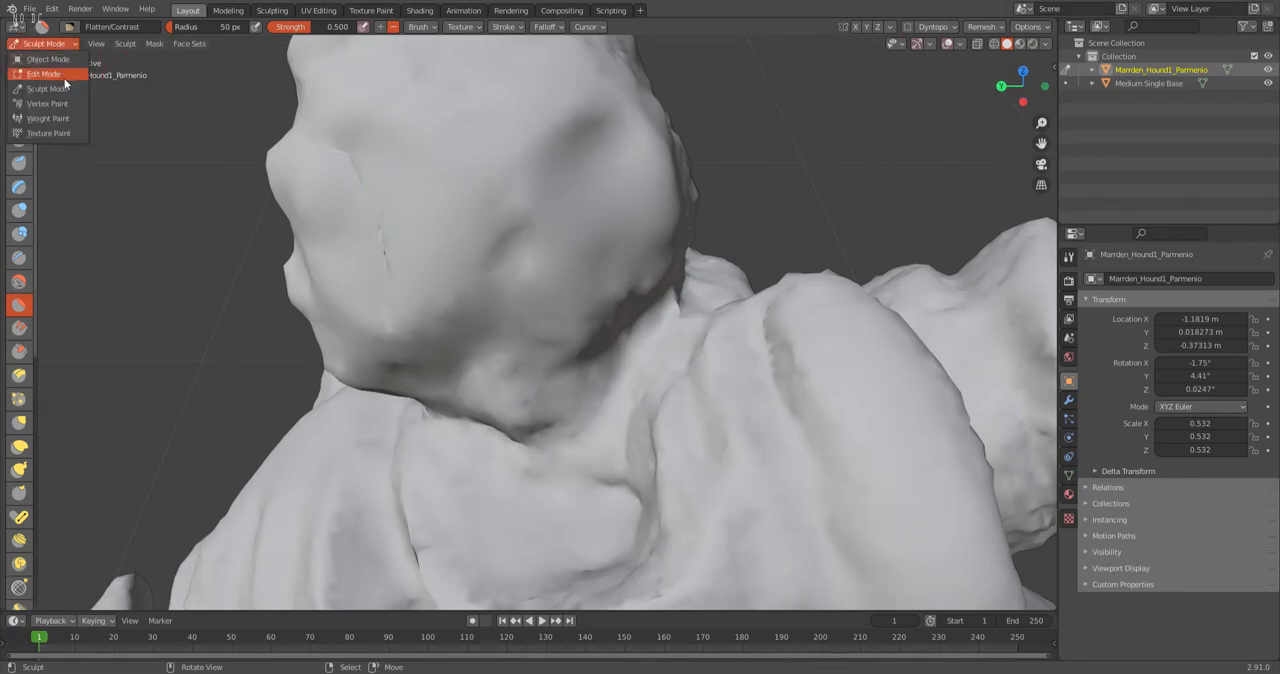
pyautogui.moveTo(386, 222); pyautogui.dragTo(446, 219, button='middle')
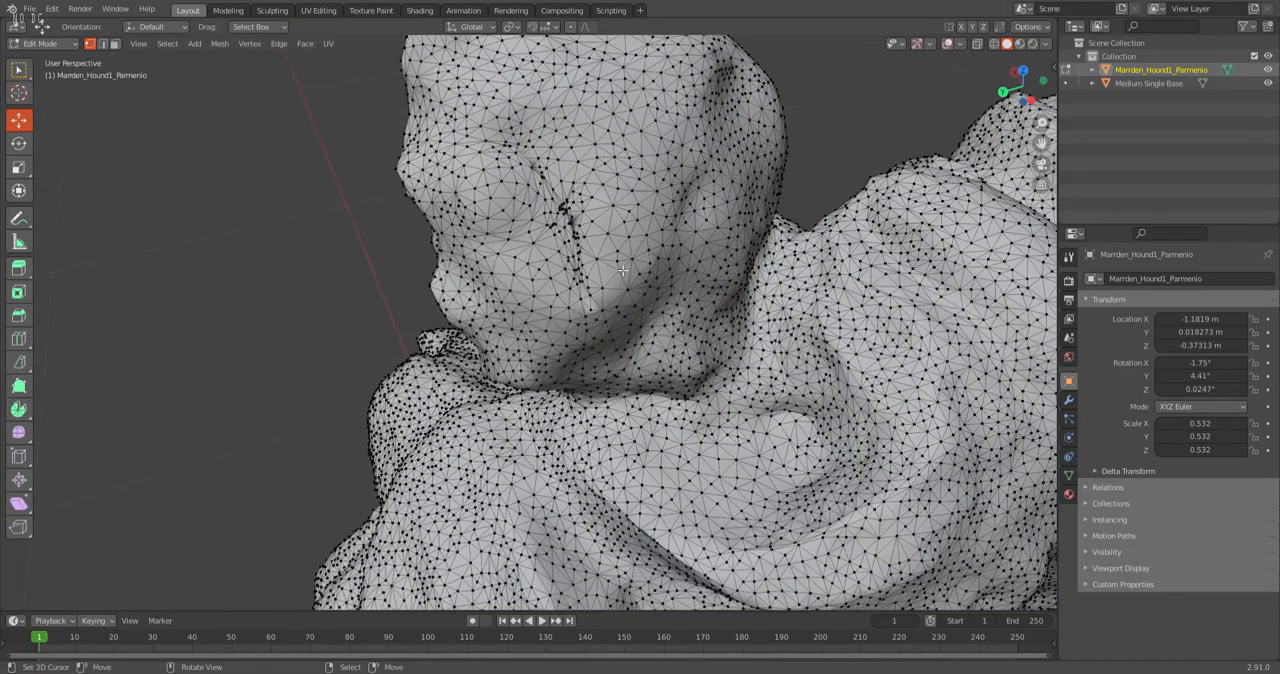
pyautogui.scroll(4, 631, 223)
pyautogui.moveTo(631, 223); pyautogui.dragTo(360, 245, button='middle')
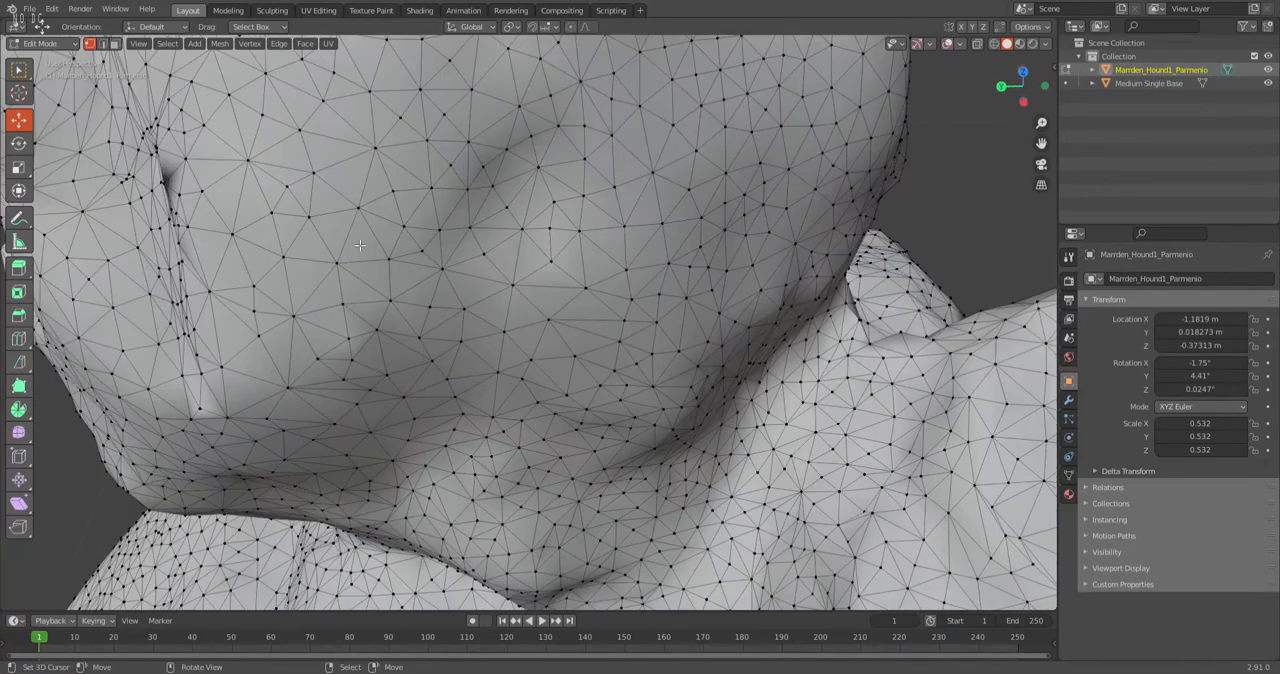
pyautogui.scroll(-2, 198, 208)
pyautogui.moveTo(198, 208); pyautogui.dragTo(407, 358, button='middle')
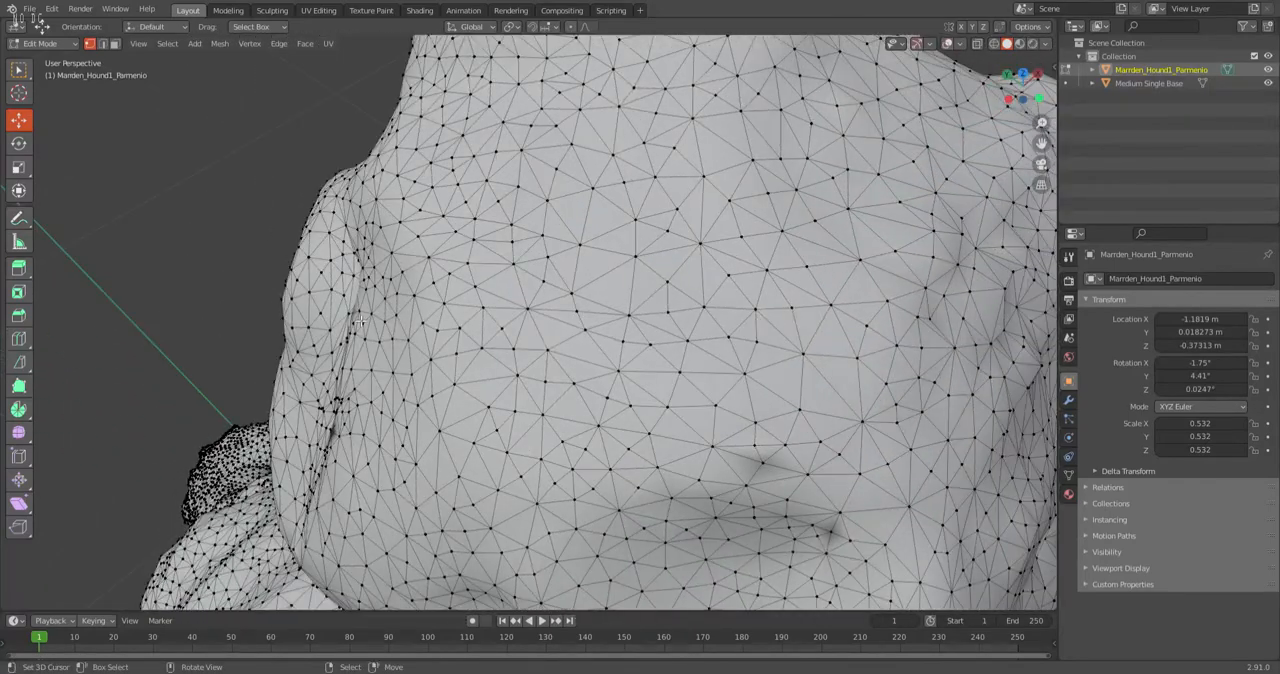
# Examine the crease and the inside of the head in wireframe shading for hidden or overlapping geometry.
pyautogui.scroll(1, 354, 331)
pyautogui.scroll(-1, 351, 334)
pyautogui.scroll(1, 323, 341)
pyautogui.scroll(-1, 331, 333)
pyautogui.press('z')
pyautogui.click(253, 329)
pyautogui.moveTo(253, 329)
pyautogui.mouseDown(button='middle')
pyautogui.moveTo(377, 346)
pyautogui.moveTo(422, 327)
pyautogui.moveTo(359, 319)
pyautogui.mouseUp(button='middle')
pyautogui.moveTo(368, 172); pyautogui.dragTo(409, 210, button='middle')
pyautogui.scroll(-4, 358, 237)
pyautogui.scroll(4, 410, 208)
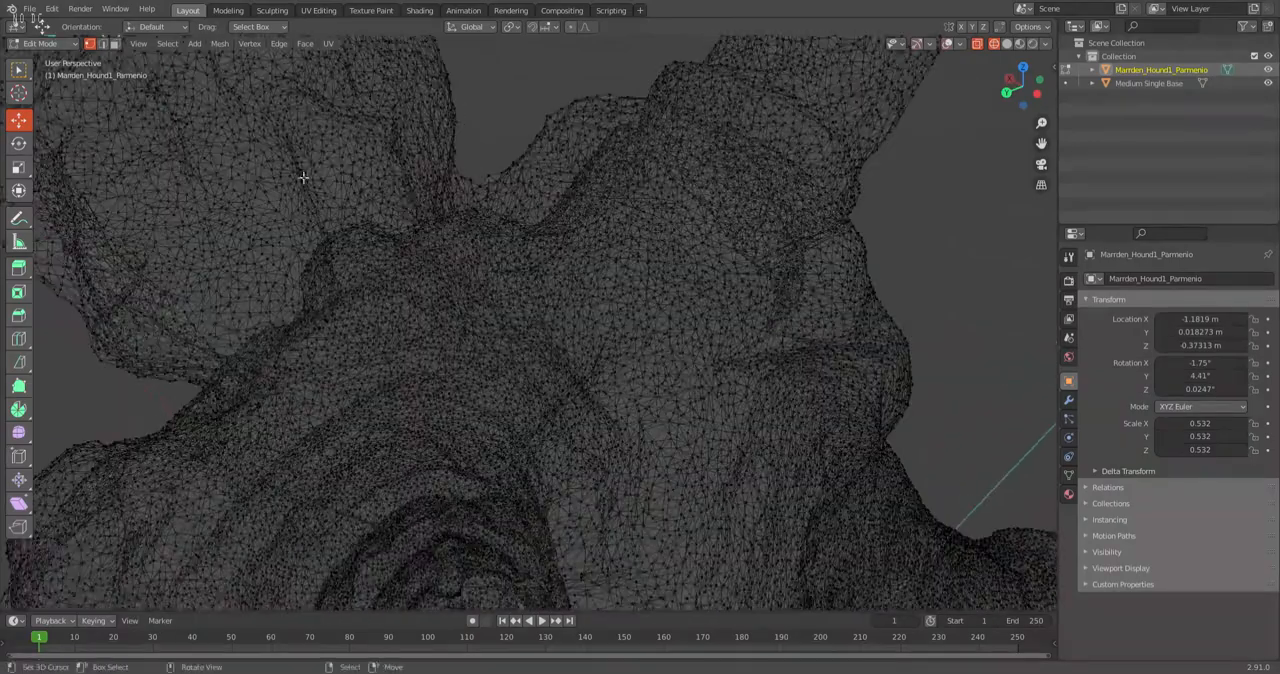
pyautogui.moveTo(320, 183); pyautogui.dragTo(340, 189, button='middle')
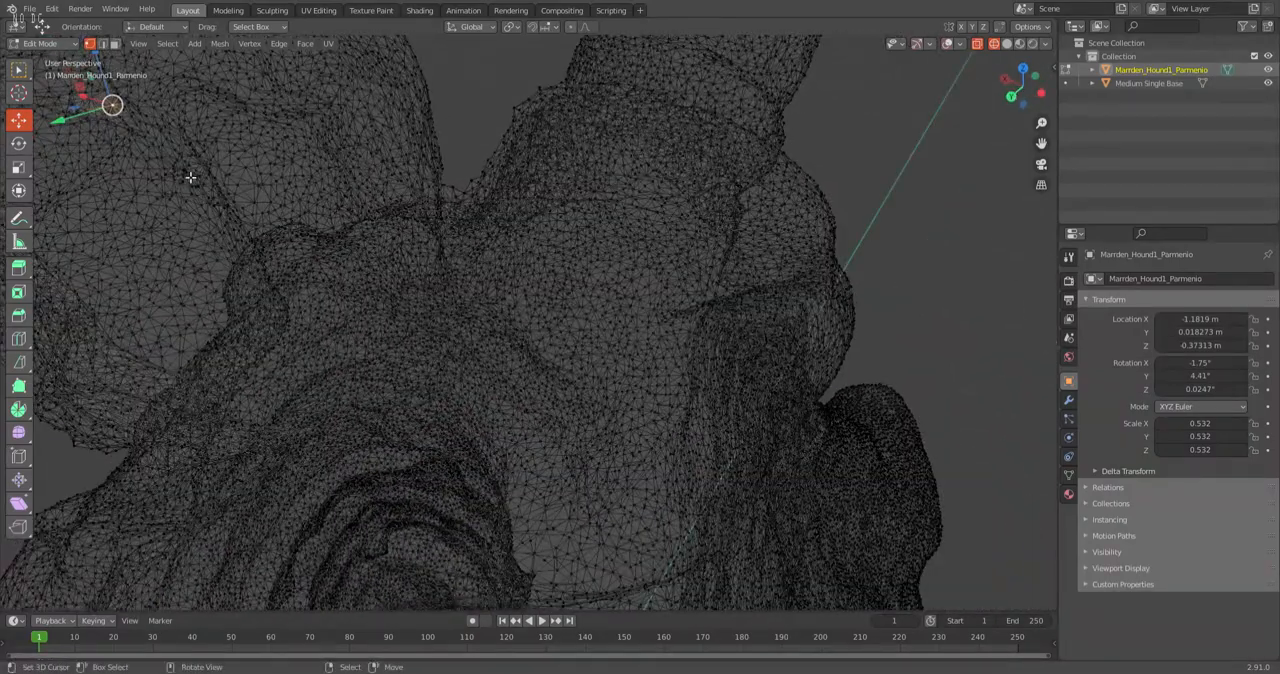
# Select a vertex on the head crease in solid shading and expand the selection three times to show its connected faces.
pyautogui.press('z')
pyautogui.click(304, 176)
pyautogui.moveTo(307, 188)
pyautogui.keyDown('shift'); pyautogui.mouseDown(button='middle')
pyautogui.moveTo(420, 213)
pyautogui.moveTo(290, 192)
pyautogui.mouseUp(button='middle'); pyautogui.keyUp('shift')
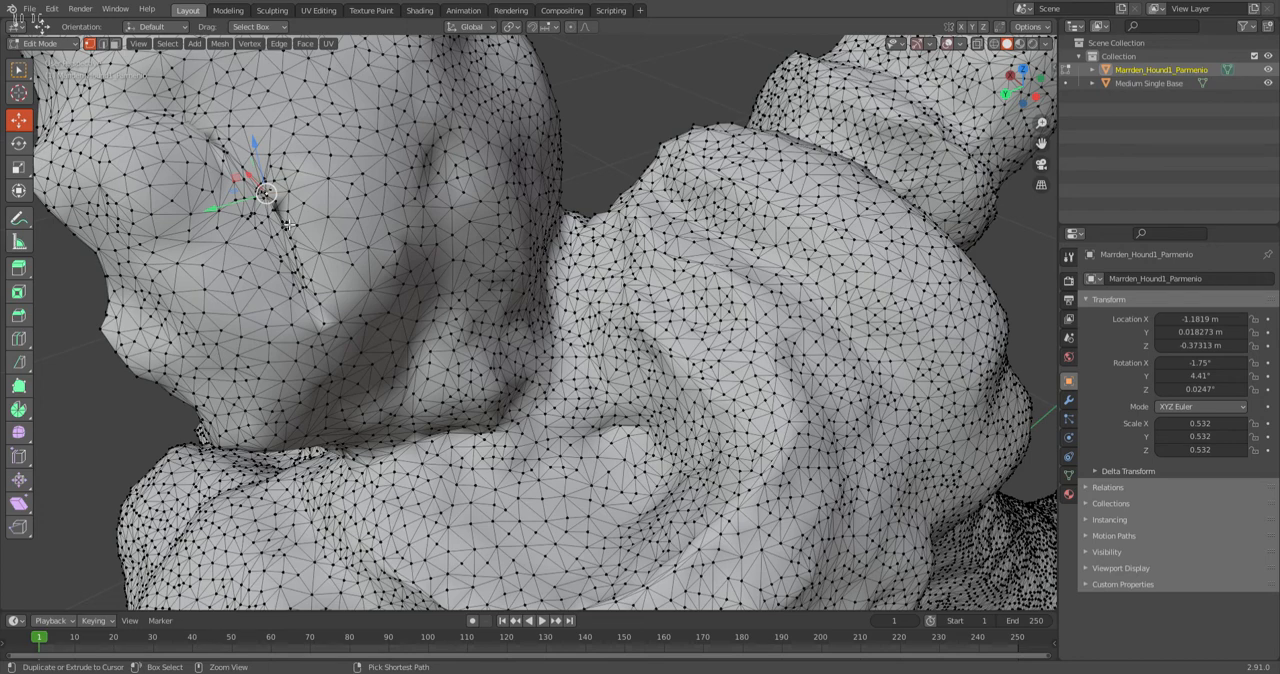
pyautogui.press('ctrl+KP_Add')
pyautogui.press('ctrl+KP_Add')
pyautogui.press('ctrl+KP_Add')
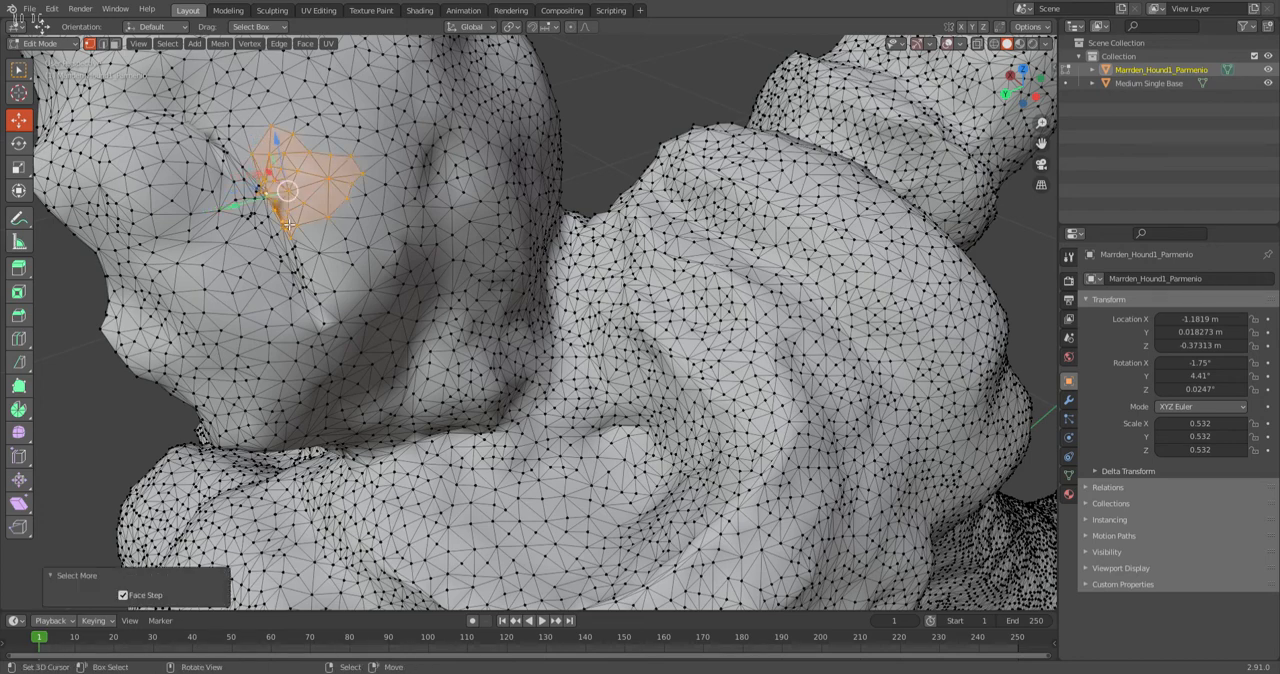
# Select a neighbouring vertex on the face side of the crease and expand the selection three times to examine that patch.
pyautogui.rightClick(260, 193)
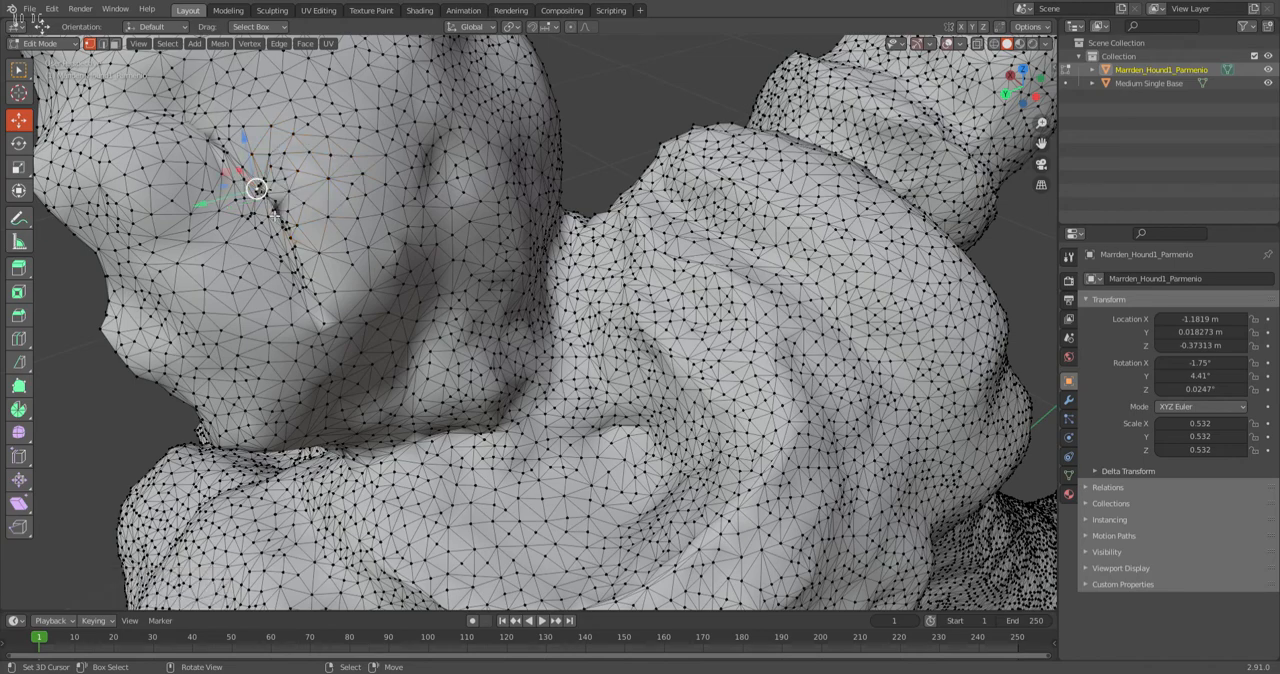
pyautogui.press('ctrl+KP_Add')
pyautogui.press('ctrl+KP_Add')
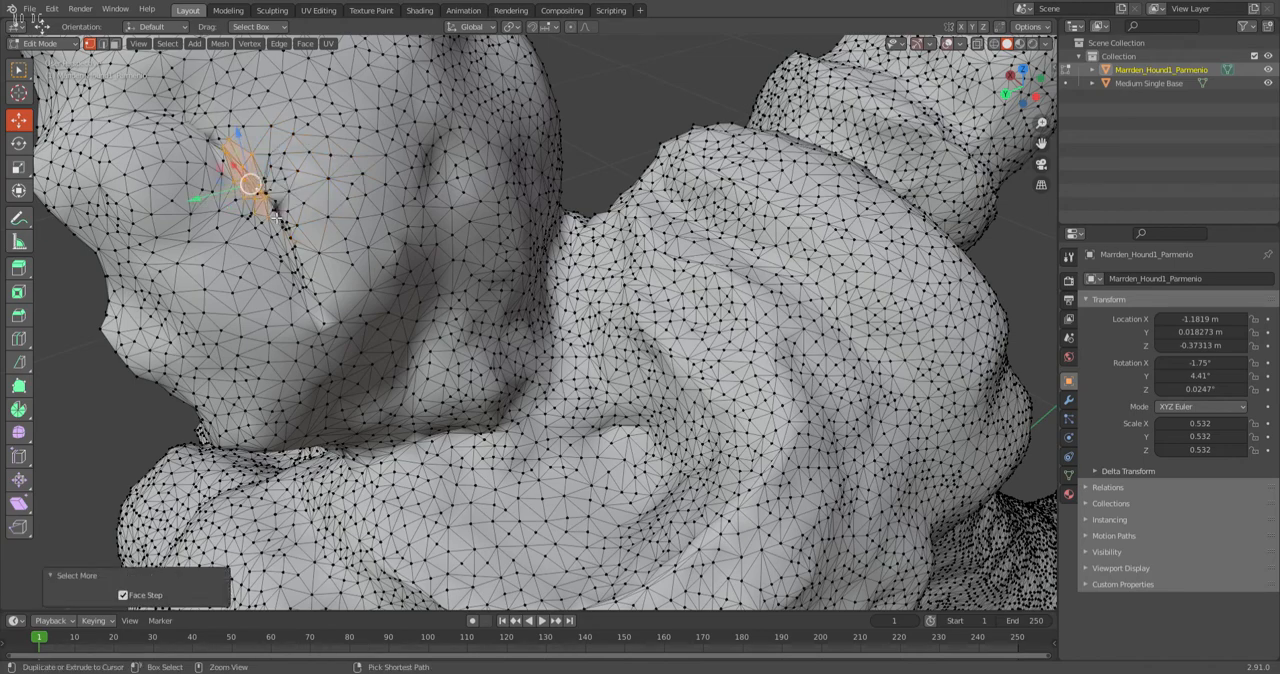
pyautogui.press('ctrl+KP_Add')
pyautogui.moveTo(289, 222); pyautogui.dragTo(385, 372, button='middle')
pyautogui.scroll(3, 329, 368)
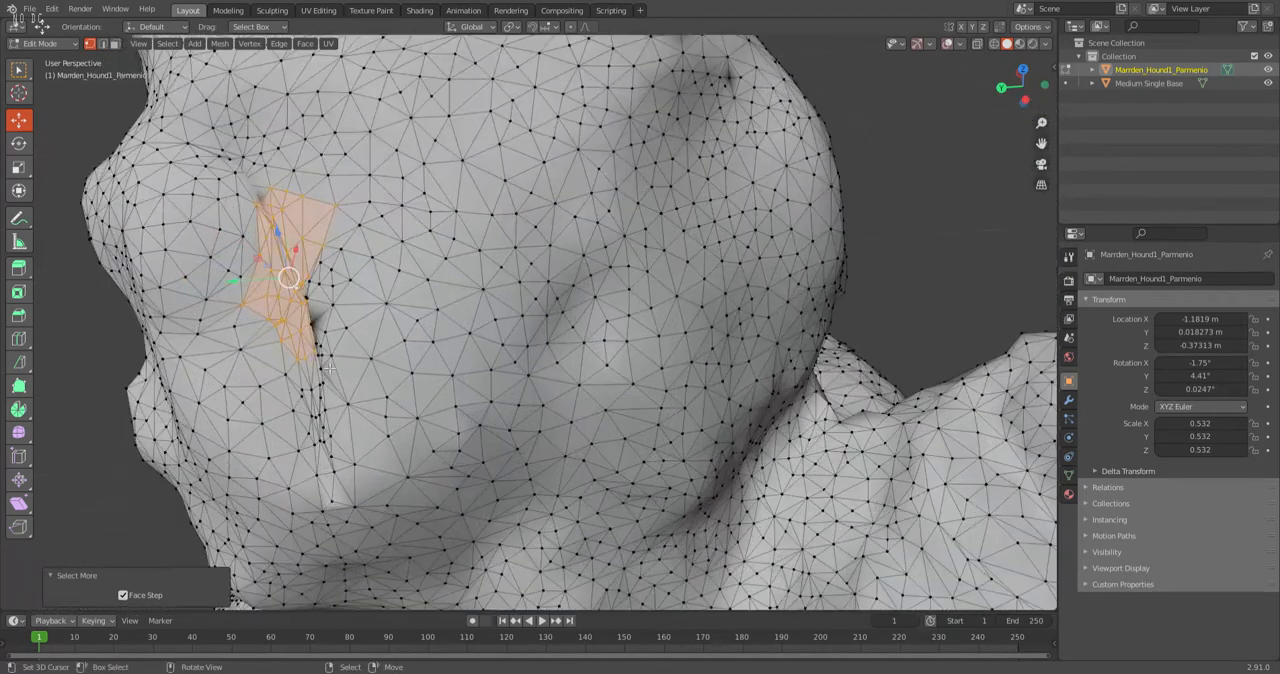
# Select a vertex in the crease's dark pit, and pick another vertex near the crease in wireframe shading.
pyautogui.rightClick(318, 331)
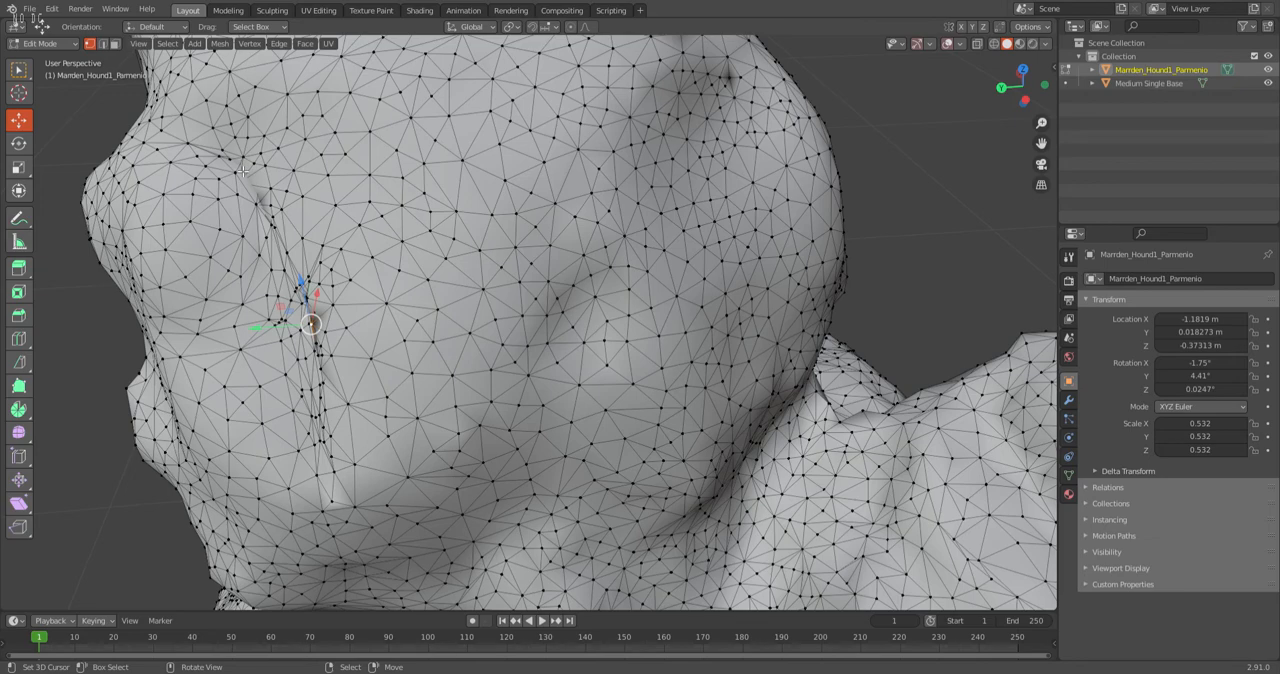
pyautogui.keyDown('shift'); pyautogui.moveTo(347, 216); pyautogui.dragTo(389, 265, button='middle'); pyautogui.keyUp('shift')
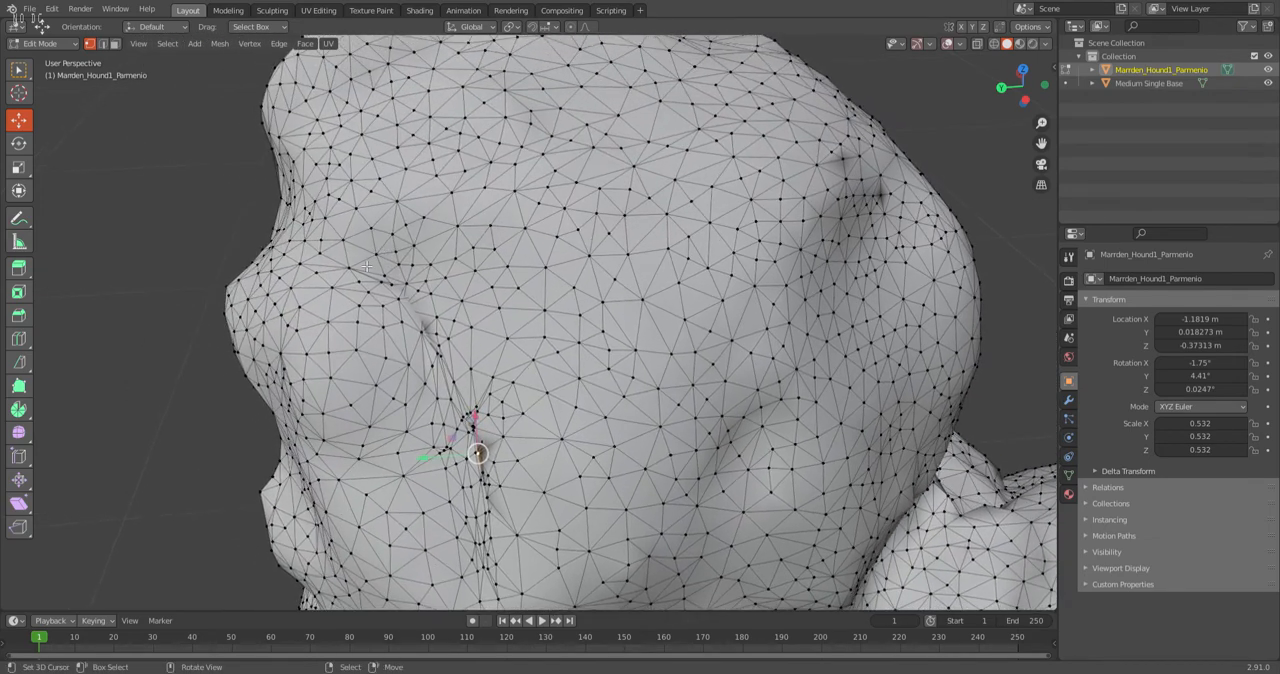
pyautogui.scroll(2, 363, 309)
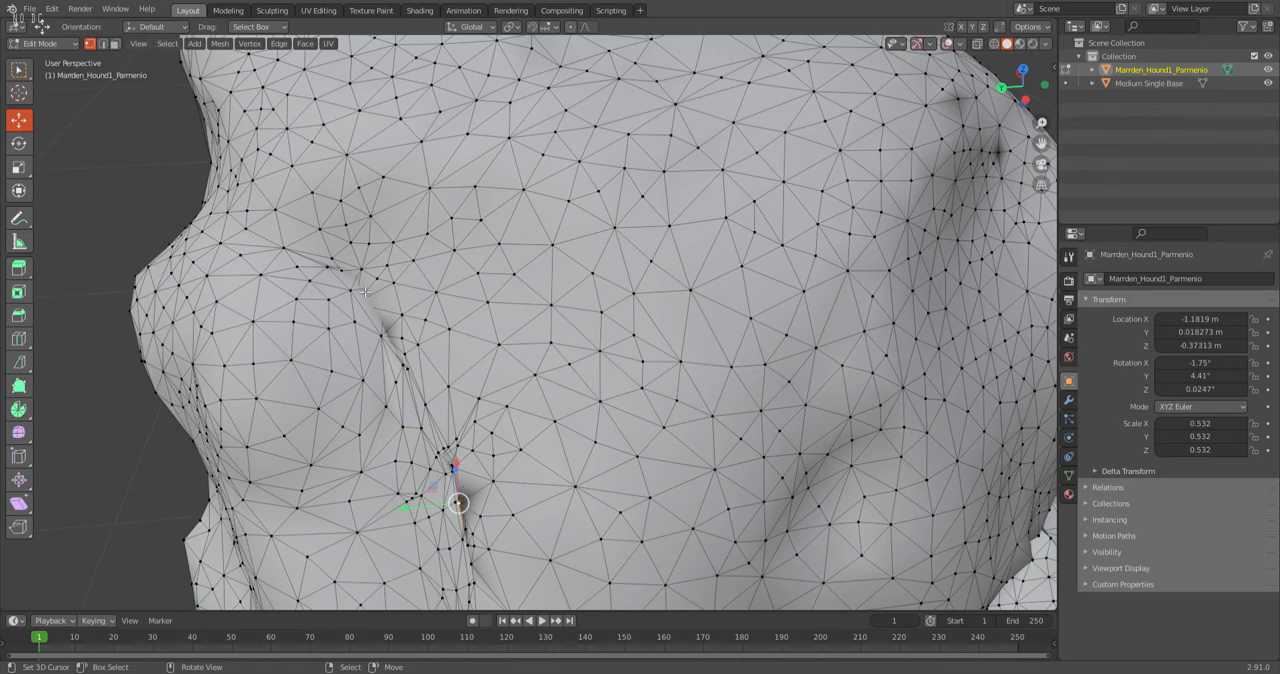
pyautogui.press('z')
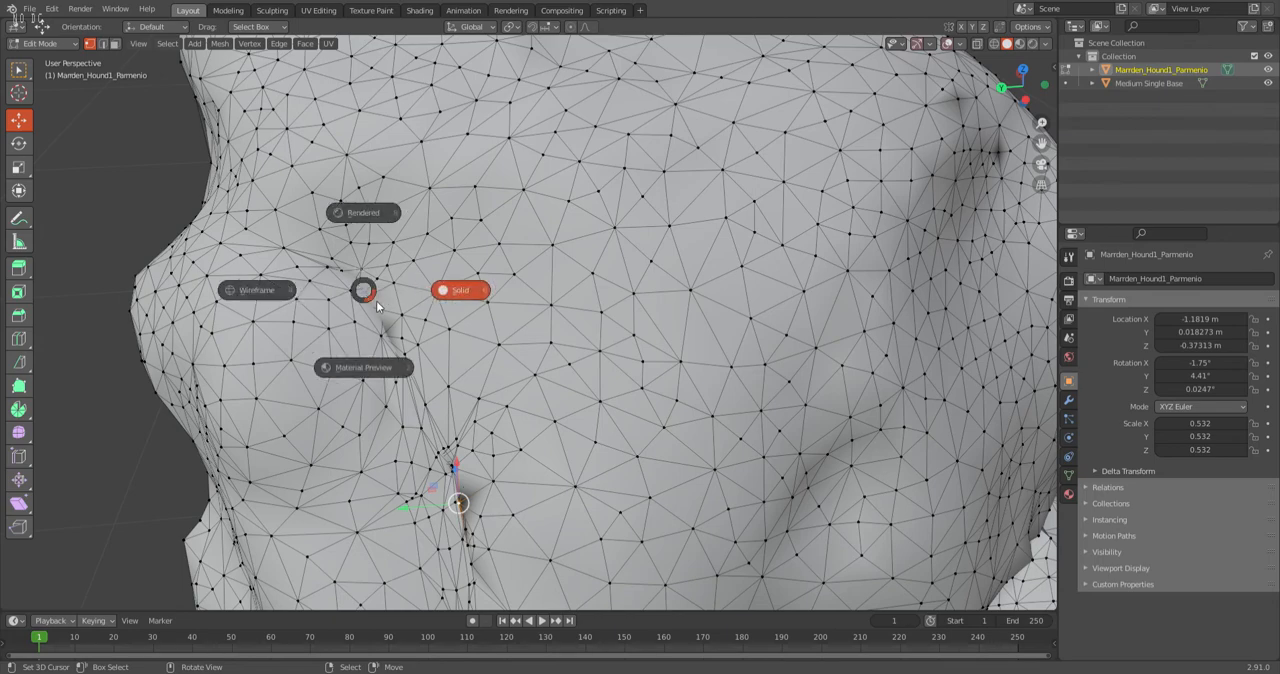
pyautogui.click(258, 292)
pyautogui.scroll(4, 312, 293)
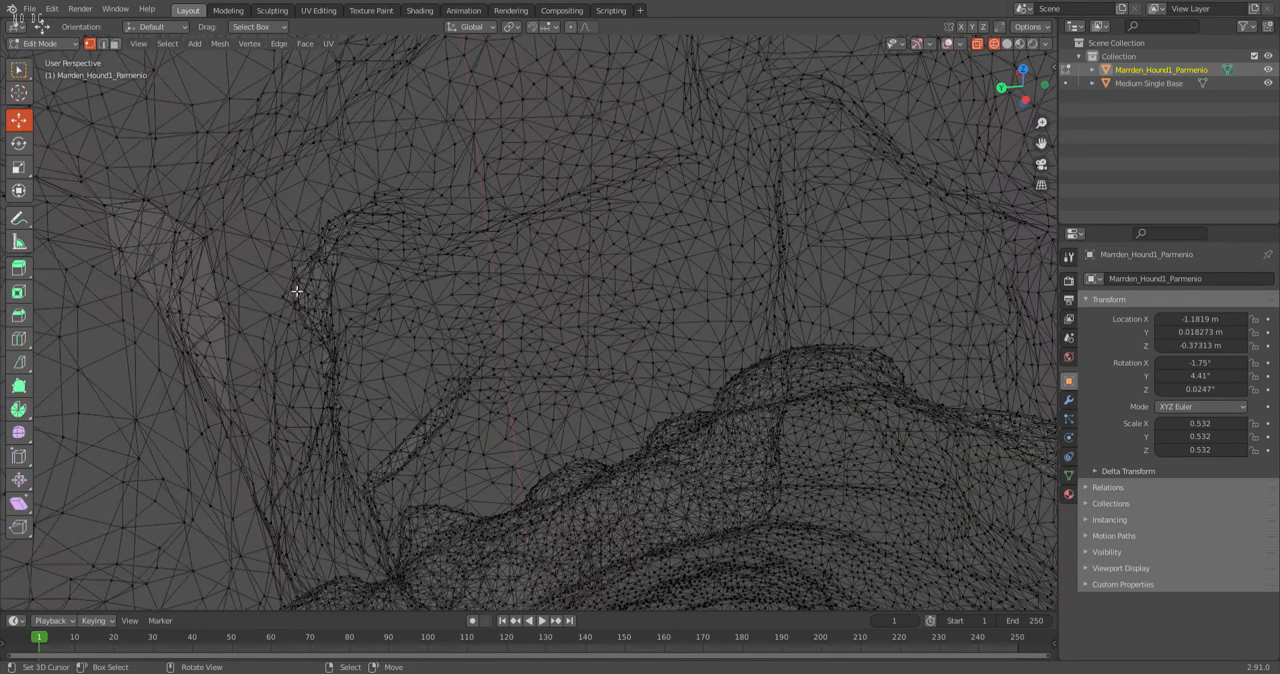
pyautogui.scroll(4, 231, 255)
pyautogui.click(195, 265)
pyautogui.scroll(-4, 250, 272)
# Expand the selection from the picked vertex and examine in wireframe which part of the head it covers.
pyautogui.press('z')
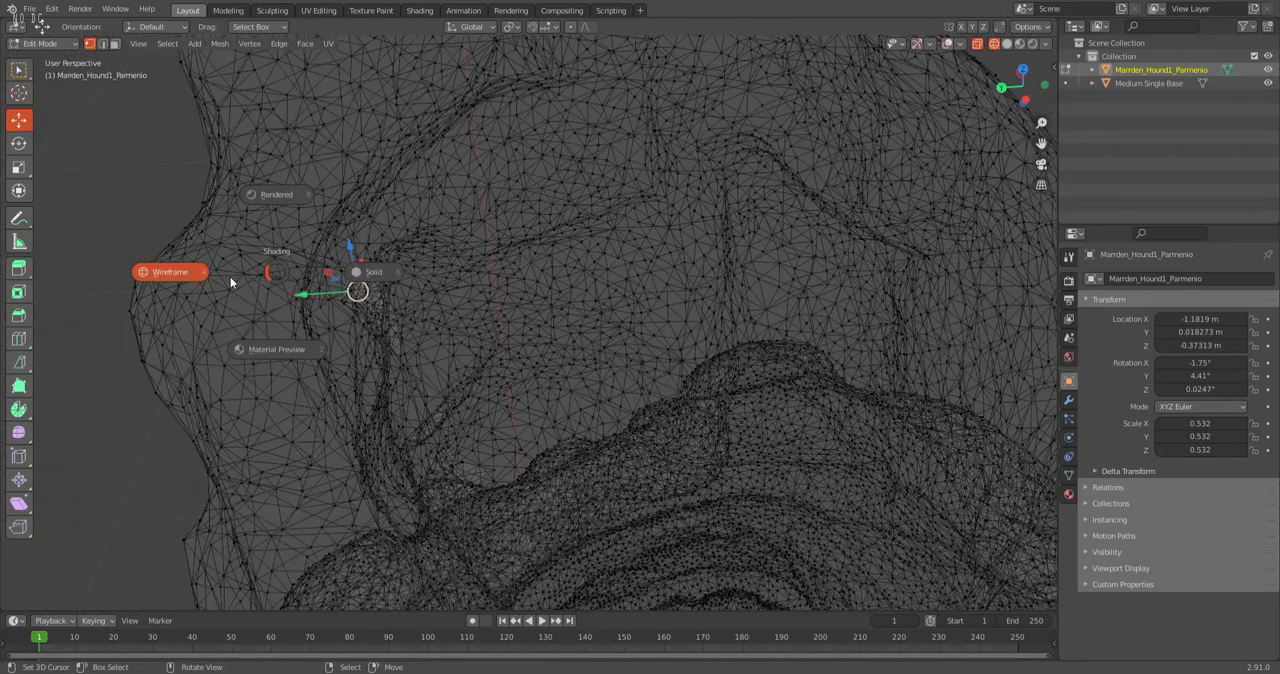
pyautogui.click(372, 276)
pyautogui.moveTo(373, 282); pyautogui.dragTo(366, 257, button='middle')
pyautogui.press('ctrl+KP_Add')
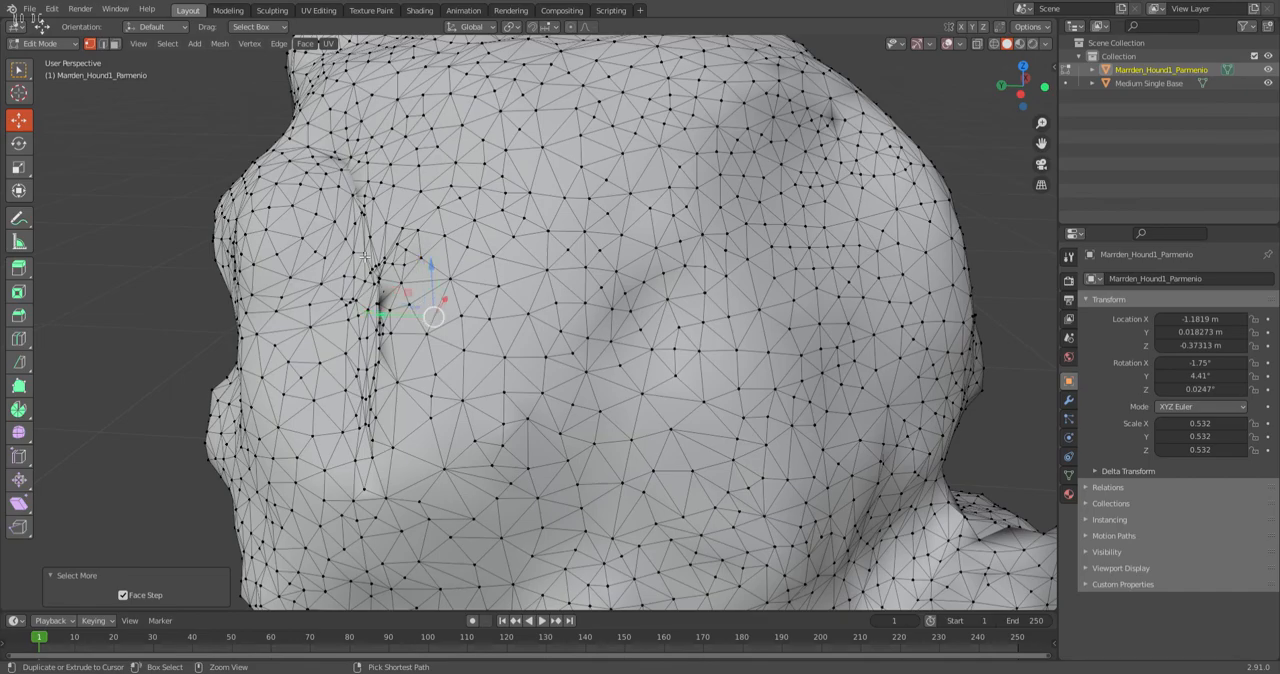
pyautogui.press('z')
pyautogui.click(259, 253)
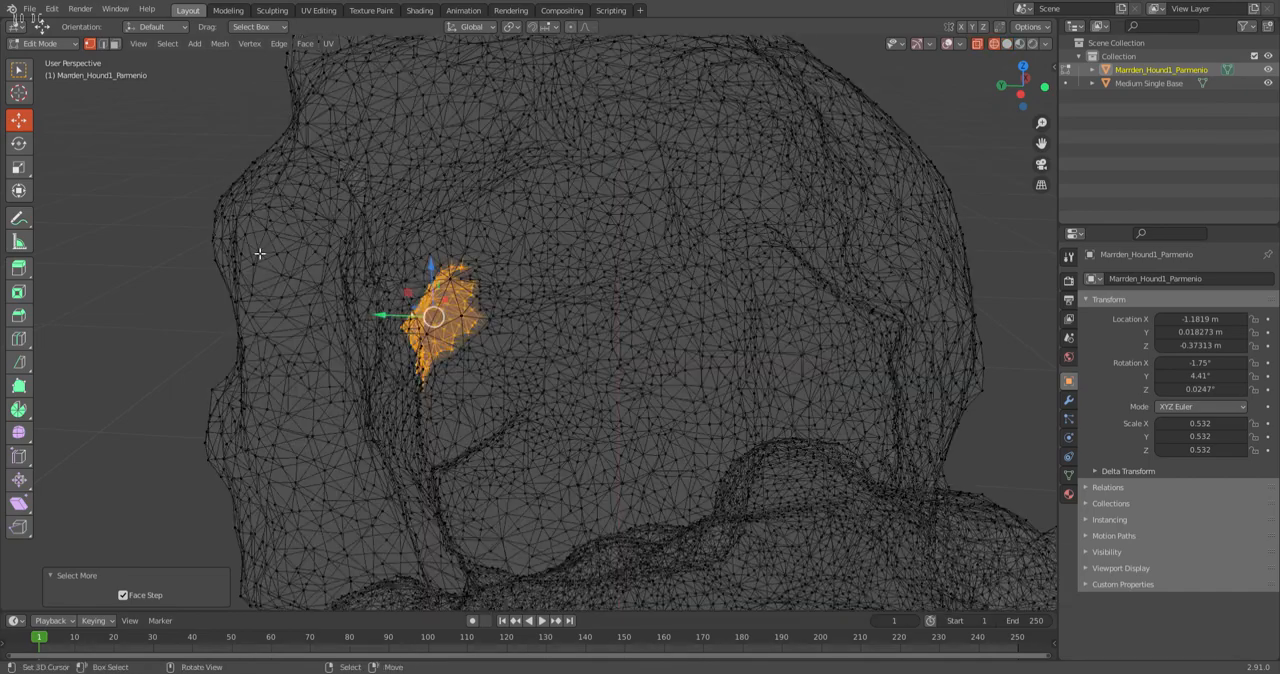
pyautogui.moveTo(389, 280); pyautogui.dragTo(46, 245, button='middle')
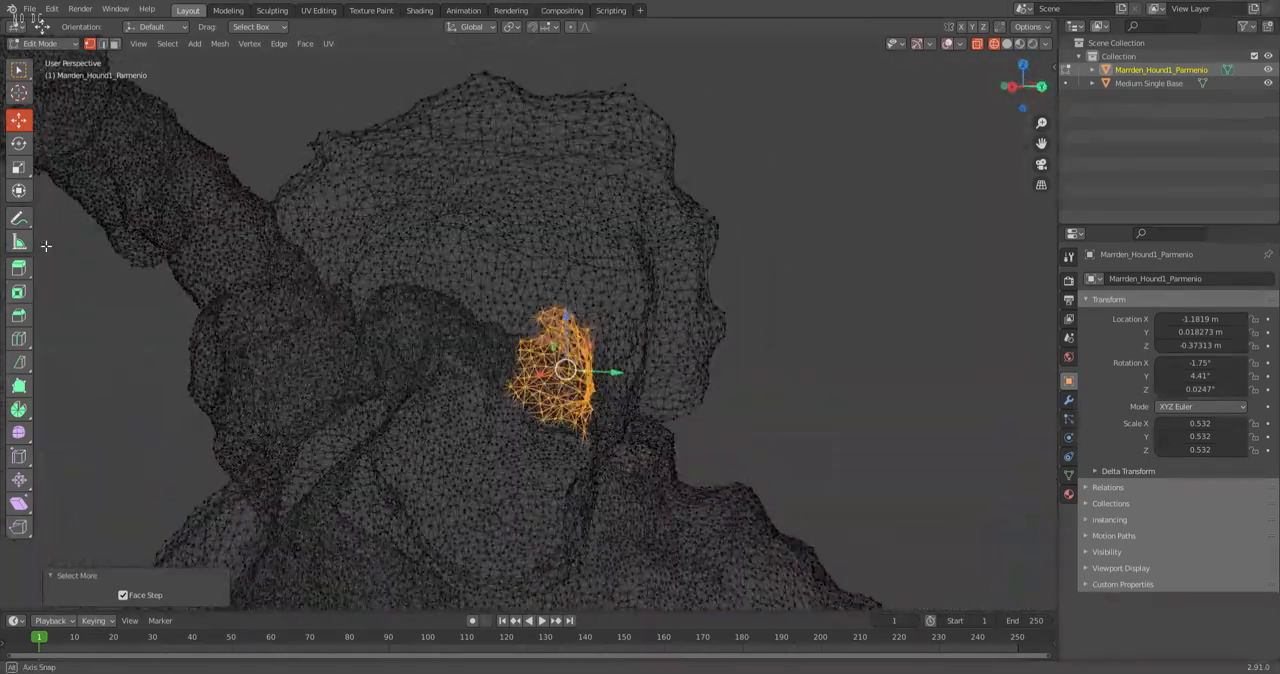
pyautogui.moveTo(445, 310)
pyautogui.mouseDown(button='middle')
pyautogui.moveTo(343, 320)
pyautogui.moveTo(500, 200)
pyautogui.moveTo(503, 297)
pyautogui.mouseUp(button='middle')
# Select a vertex near the crease's upper end in wireframe and expand the selection several times to trace its surface.
pyautogui.click(503, 308)
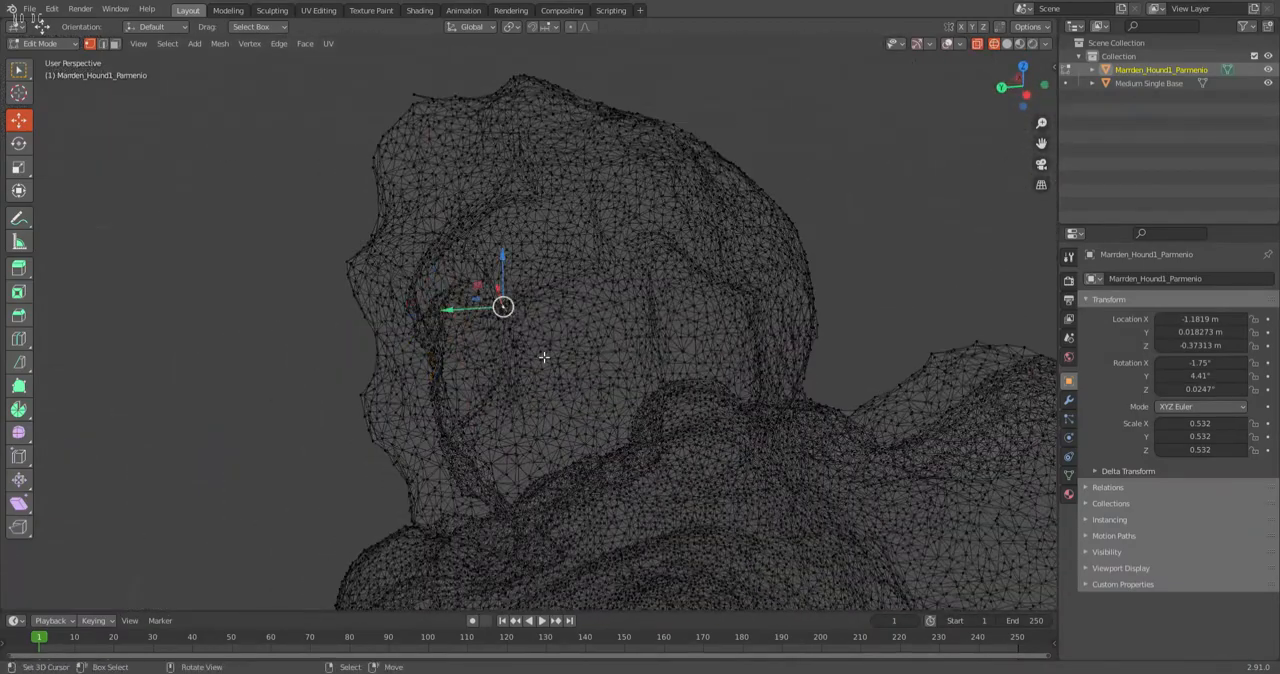
pyautogui.scroll(3, 485, 263)
pyautogui.click(447, 214)
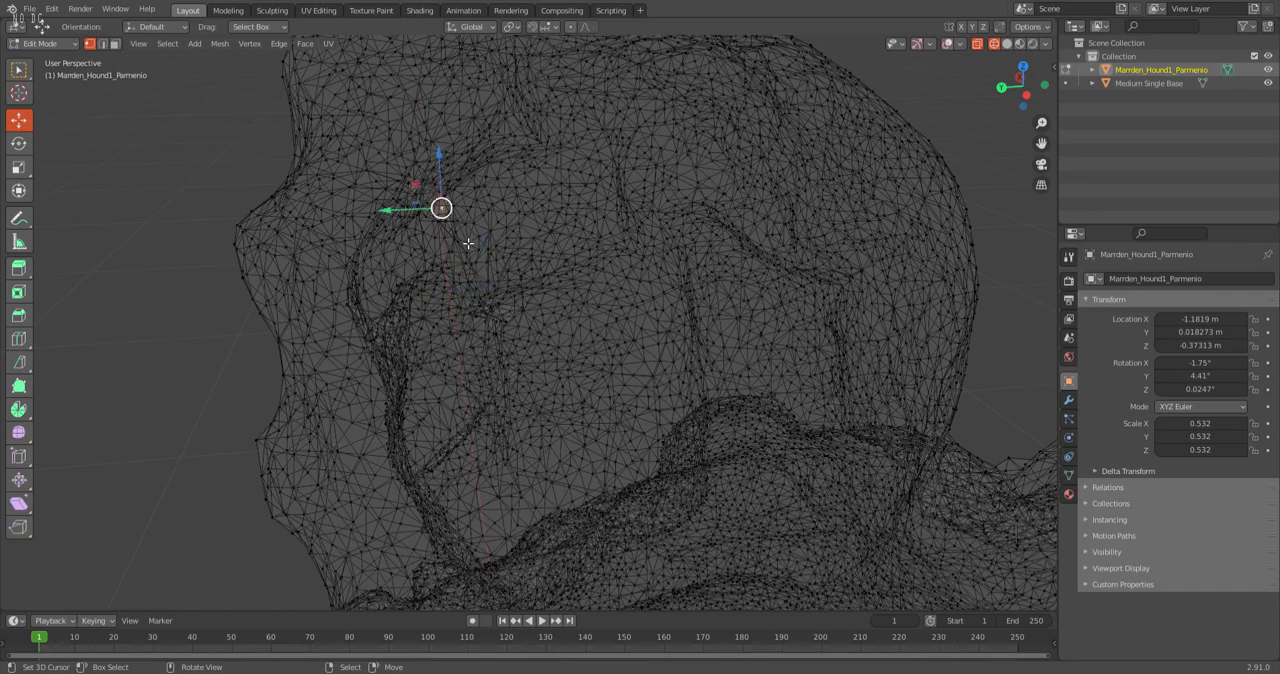
pyautogui.press('ctrl+KP_Add')
pyautogui.press('ctrl+KP_Add')
pyautogui.press('ctrl+KP_Add')
pyautogui.press('ctrl+KP_Add')
pyautogui.press('ctrl+KP_Add')
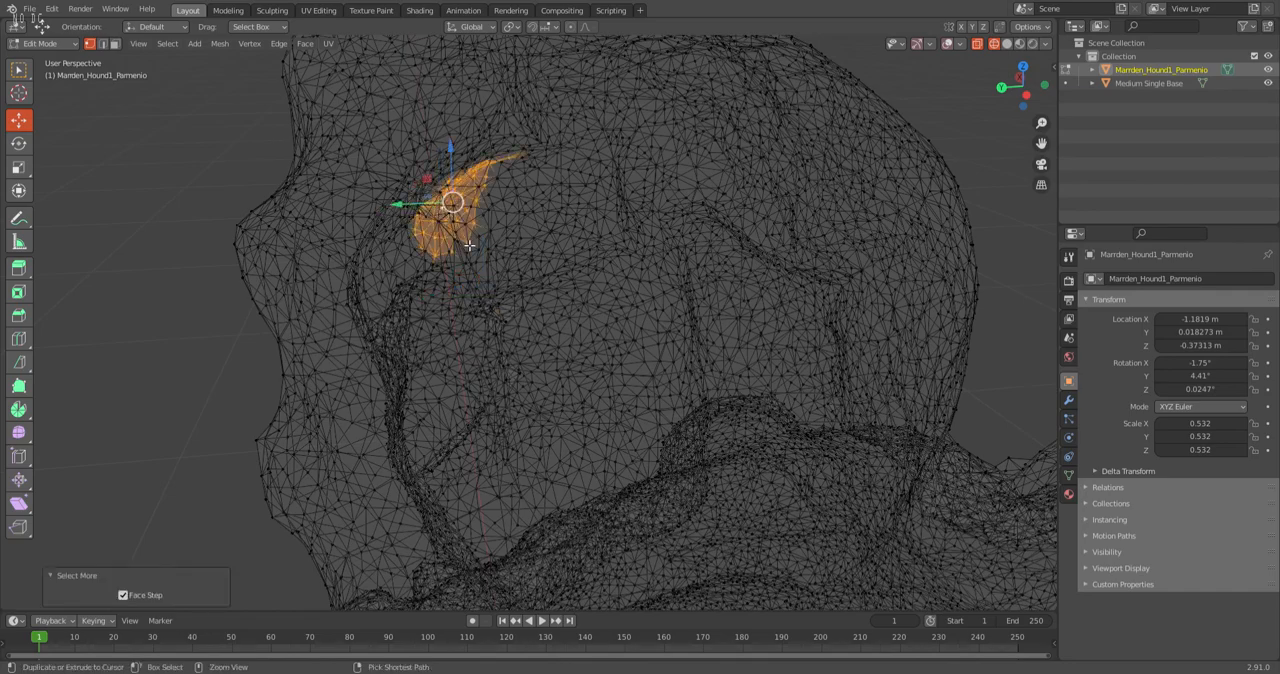
# Select the vertex at the crease's upper end in solid shading and expand the selection once.
pyautogui.press('z')
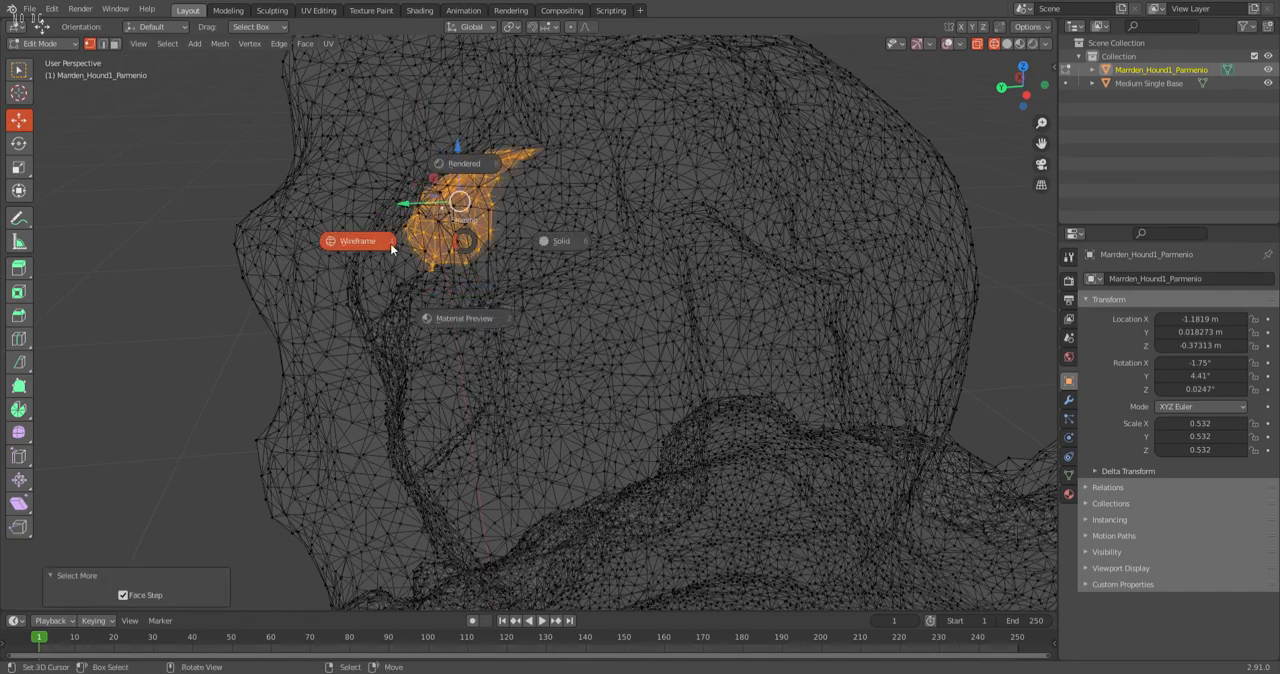
pyautogui.click(605, 240)
pyautogui.moveTo(541, 244)
pyautogui.mouseDown(button='middle')
pyautogui.moveTo(600, 250)
pyautogui.moveTo(487, 264)
pyautogui.mouseUp(button='middle')
pyautogui.scroll(2, 487, 262)
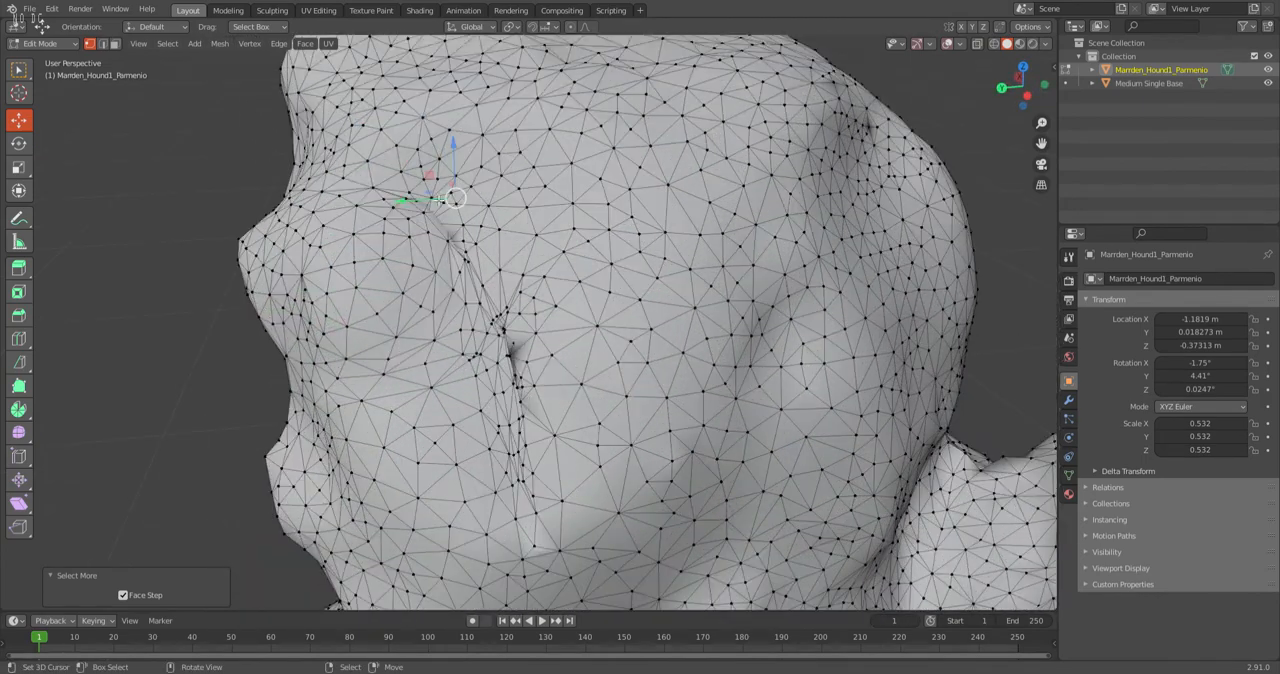
pyautogui.click(430, 212)
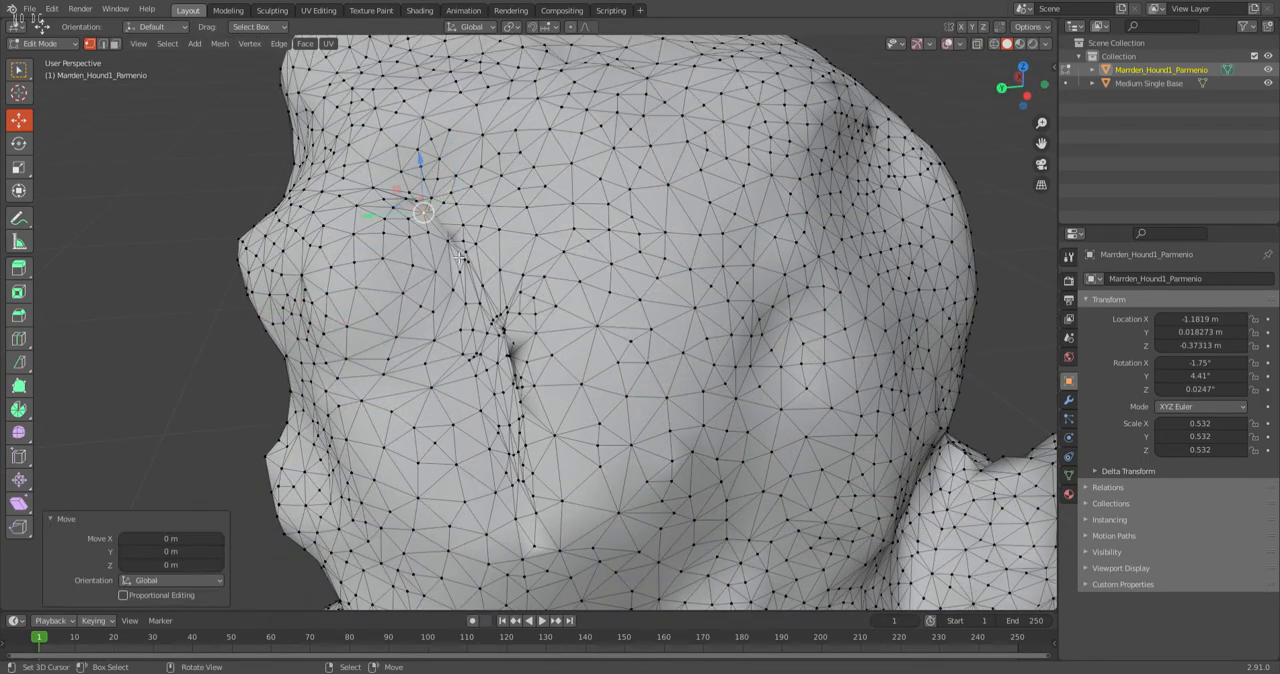
pyautogui.press('ctrl+KP_Add')
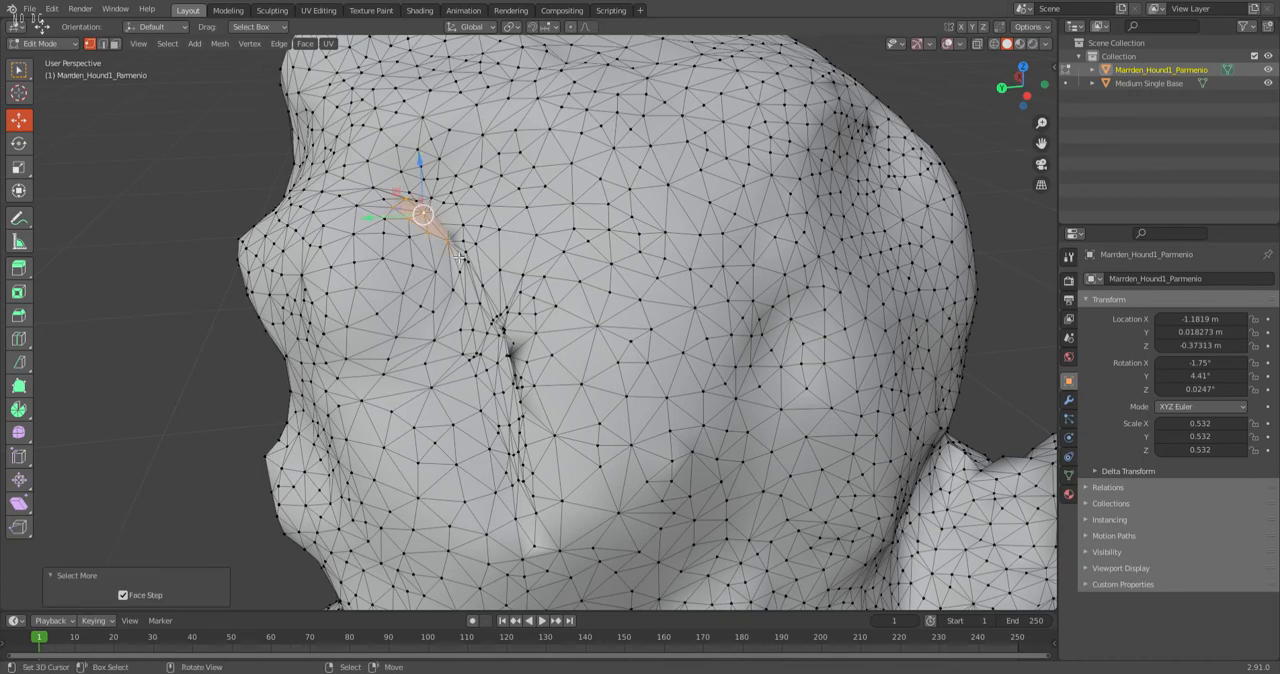
# Examine the expanded patch in wireframe and select the vertex at its outer corner.
pyautogui.press('z')
pyautogui.click(415, 281)
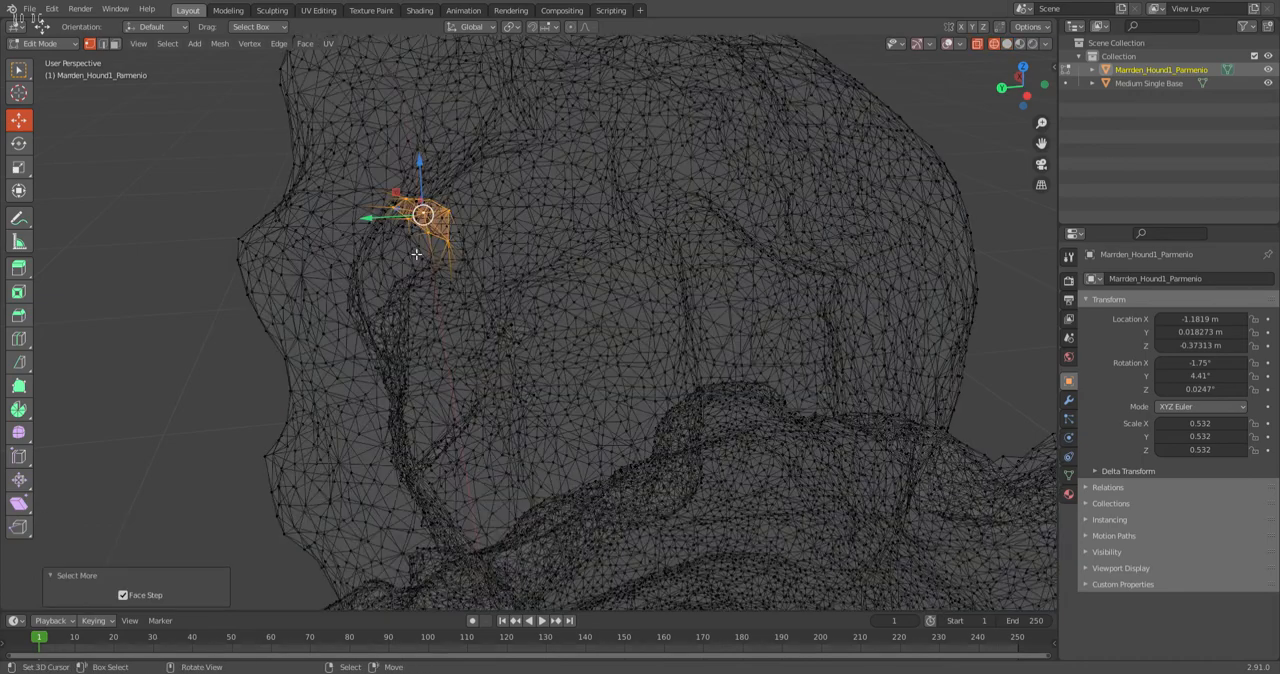
pyautogui.scroll(4, 424, 214)
pyautogui.keyDown('shift'); pyautogui.moveTo(423, 214); pyautogui.dragTo(471, 258, button='middle'); pyautogui.keyUp('shift')
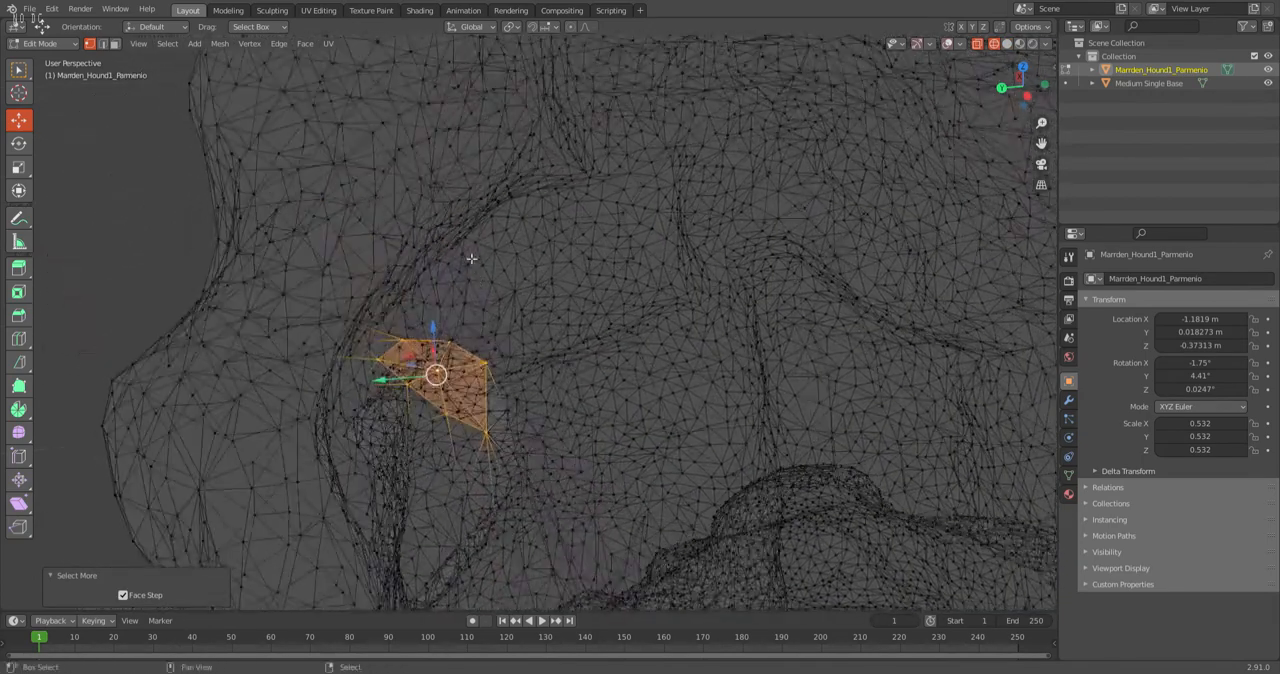
pyautogui.click(499, 374)
pyautogui.keyDown('shift'); pyautogui.rightClick(484, 370); pyautogui.keyUp('shift')
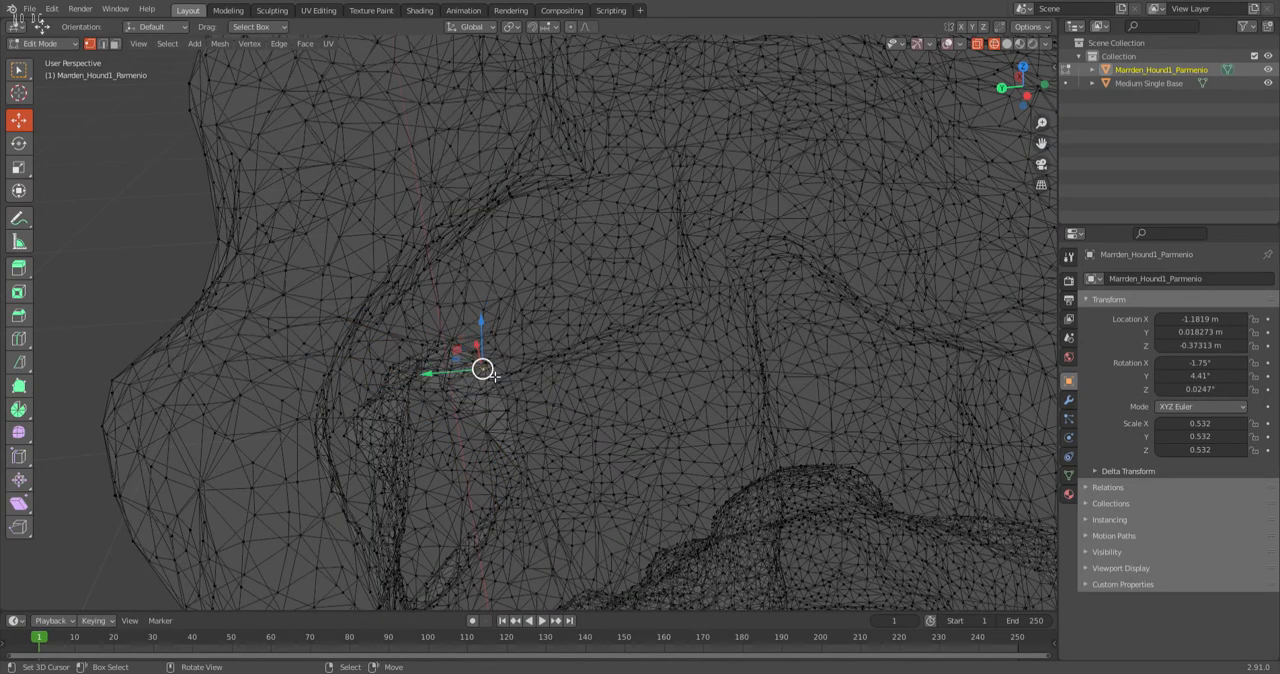
pyautogui.scroll(2, 491, 378)
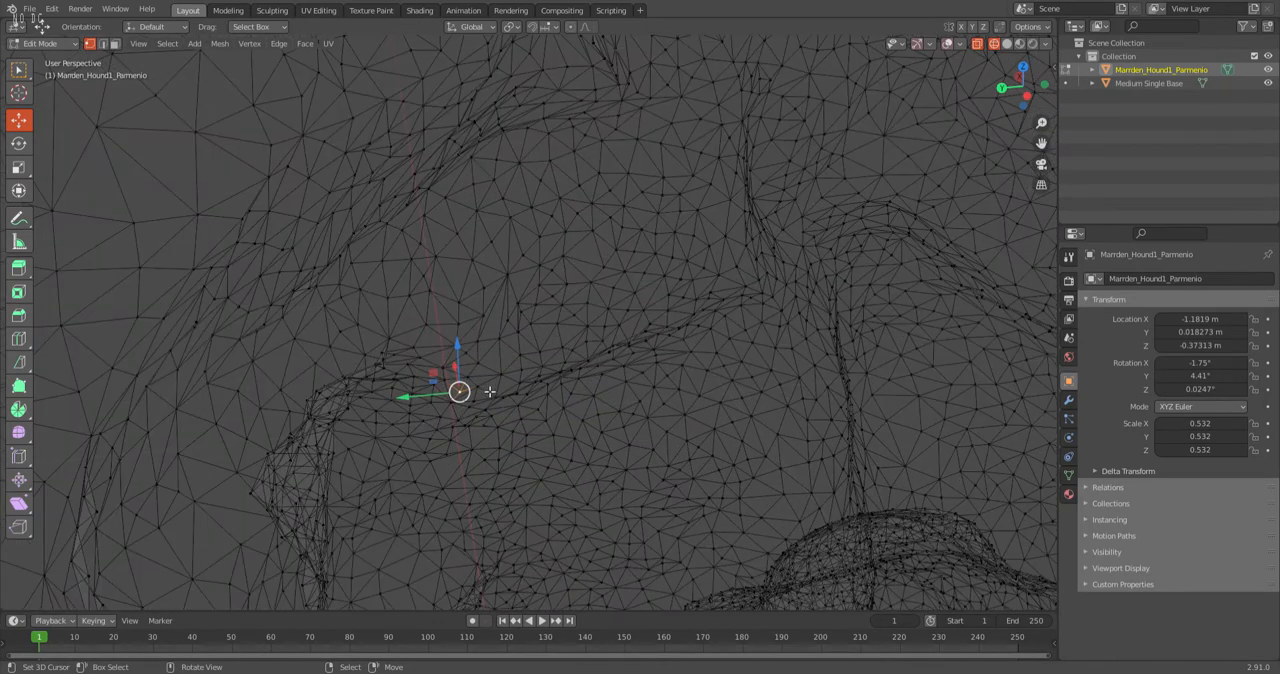
pyautogui.scroll(-1, 457, 407)
# Expand the selection around the picked crease vertex by one ring in solid shading and examine the patch in wireframe.
pyautogui.press('z')
pyautogui.click(575, 406)
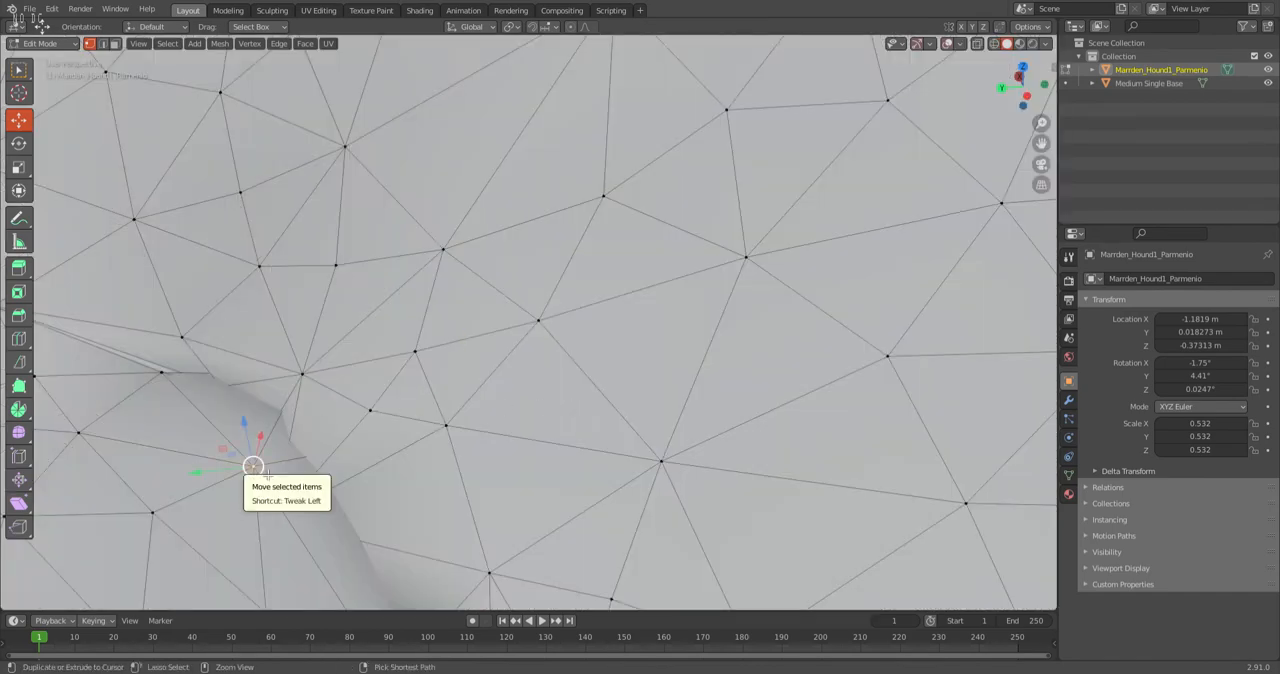
pyautogui.press('ctrl+KP_Add')
pyautogui.press('z')
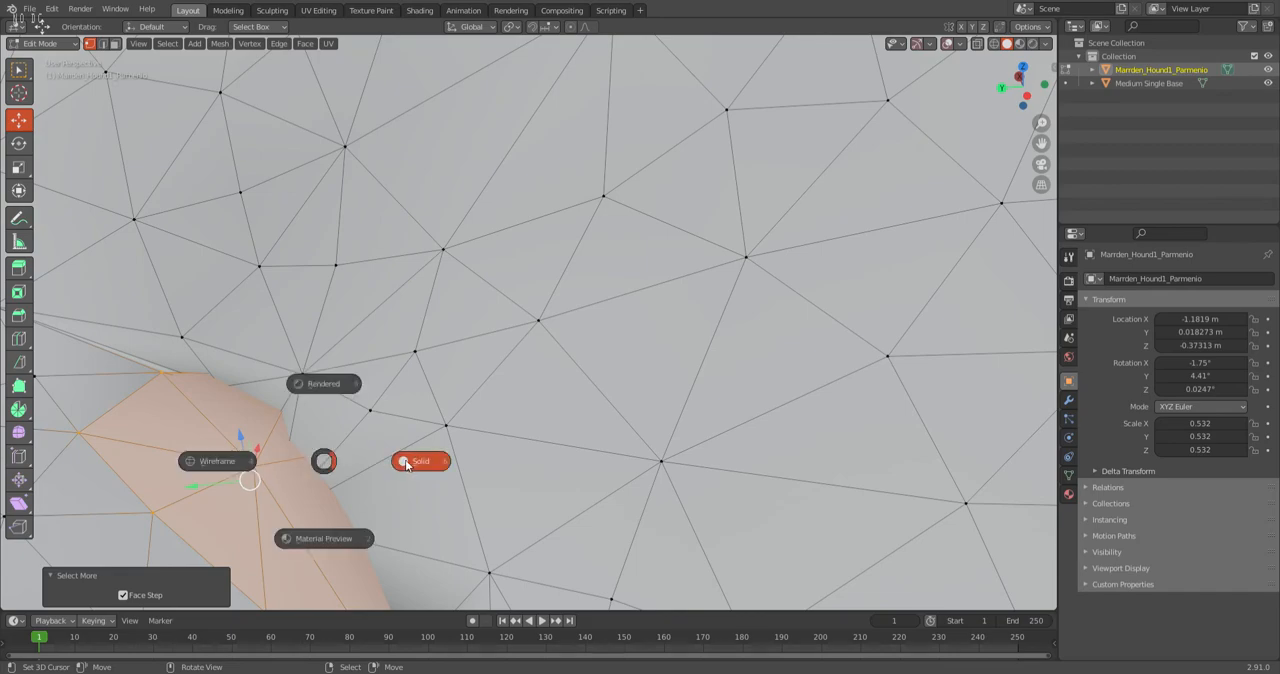
pyautogui.click(230, 464)
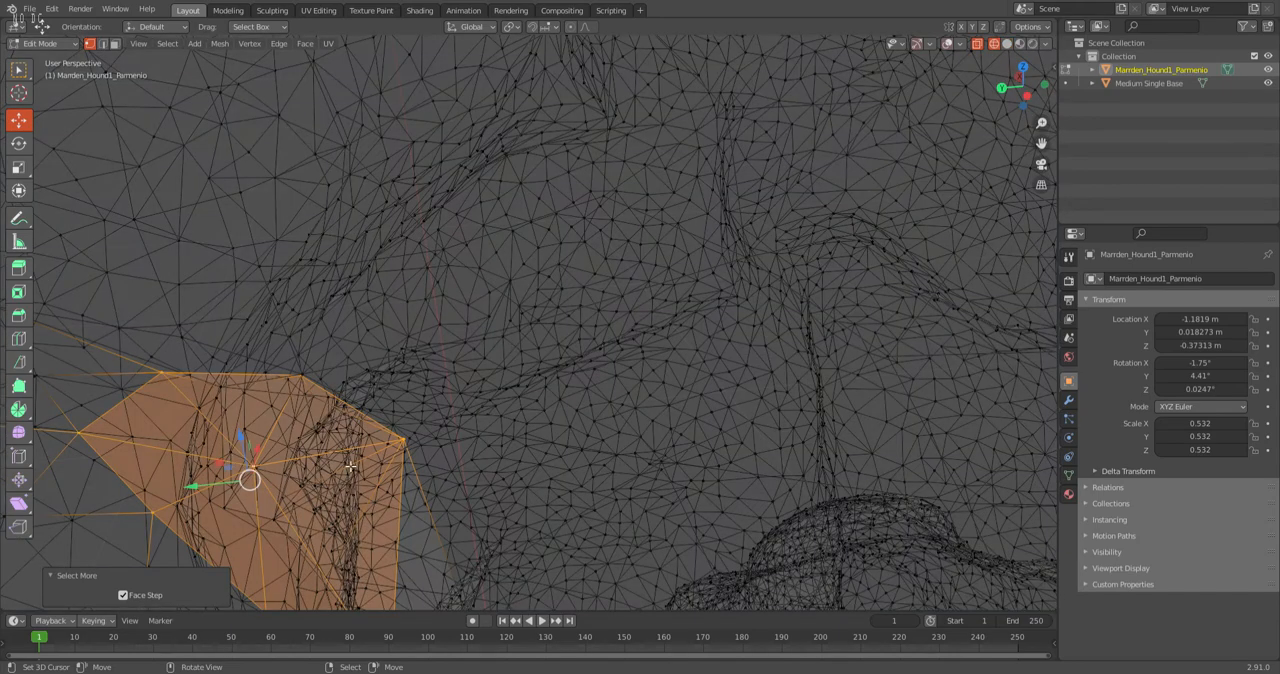
# Select the vertex at the patch's outer corner and lower it about 0.0019 m along Z in solid shading.
pyautogui.click(405, 442)
pyautogui.press('z')
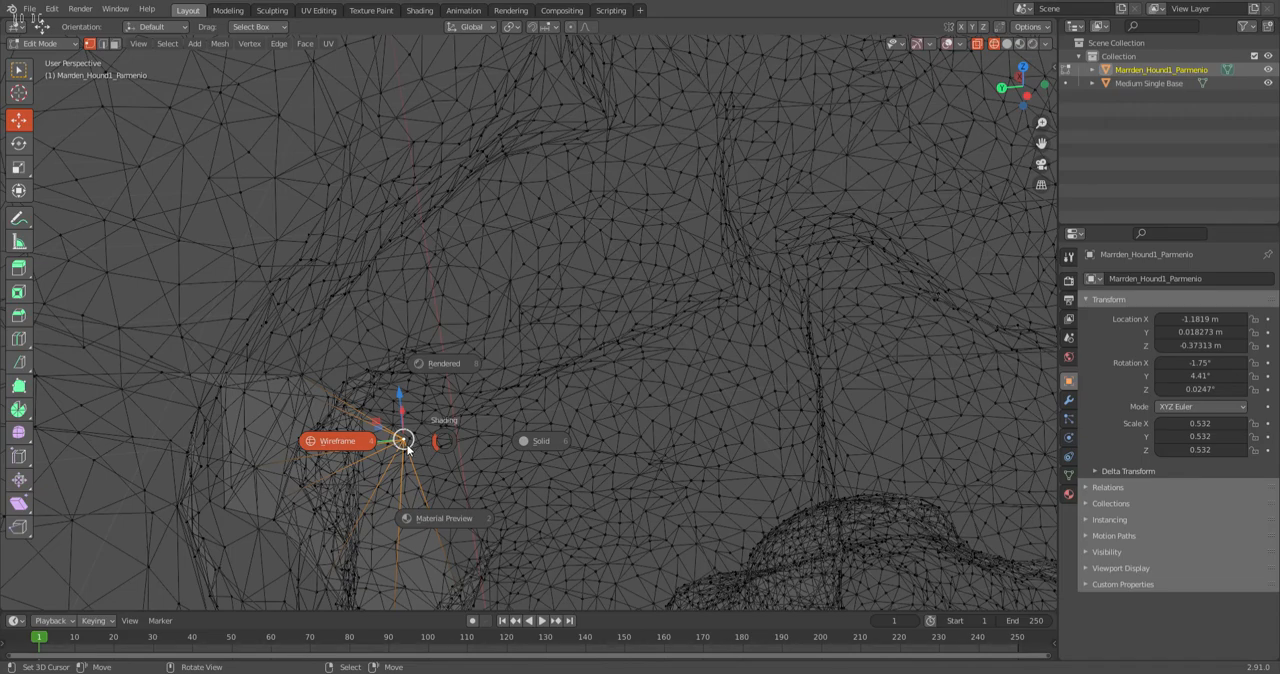
pyautogui.click(515, 441)
pyautogui.scroll(3, 309, 244)
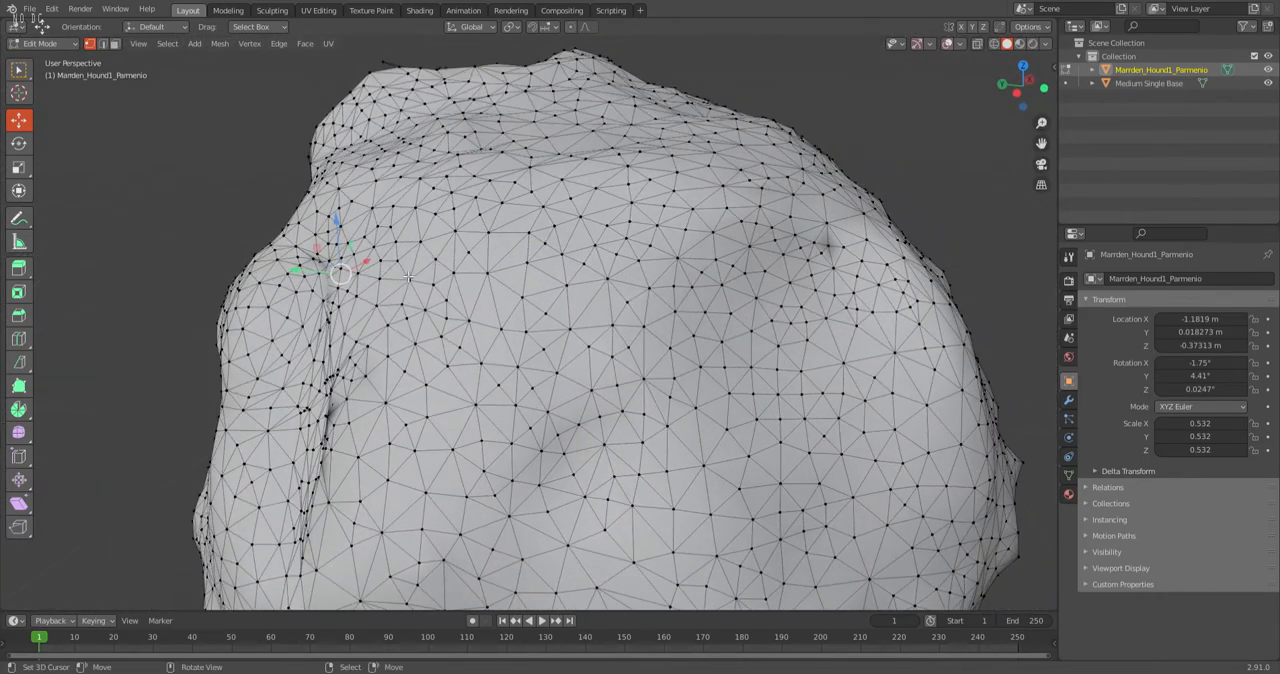
pyautogui.scroll(3, 309, 244)
pyautogui.keyDown('shift'); pyautogui.moveTo(309, 244); pyautogui.dragTo(410, 260, button='middle'); pyautogui.keyUp('shift')
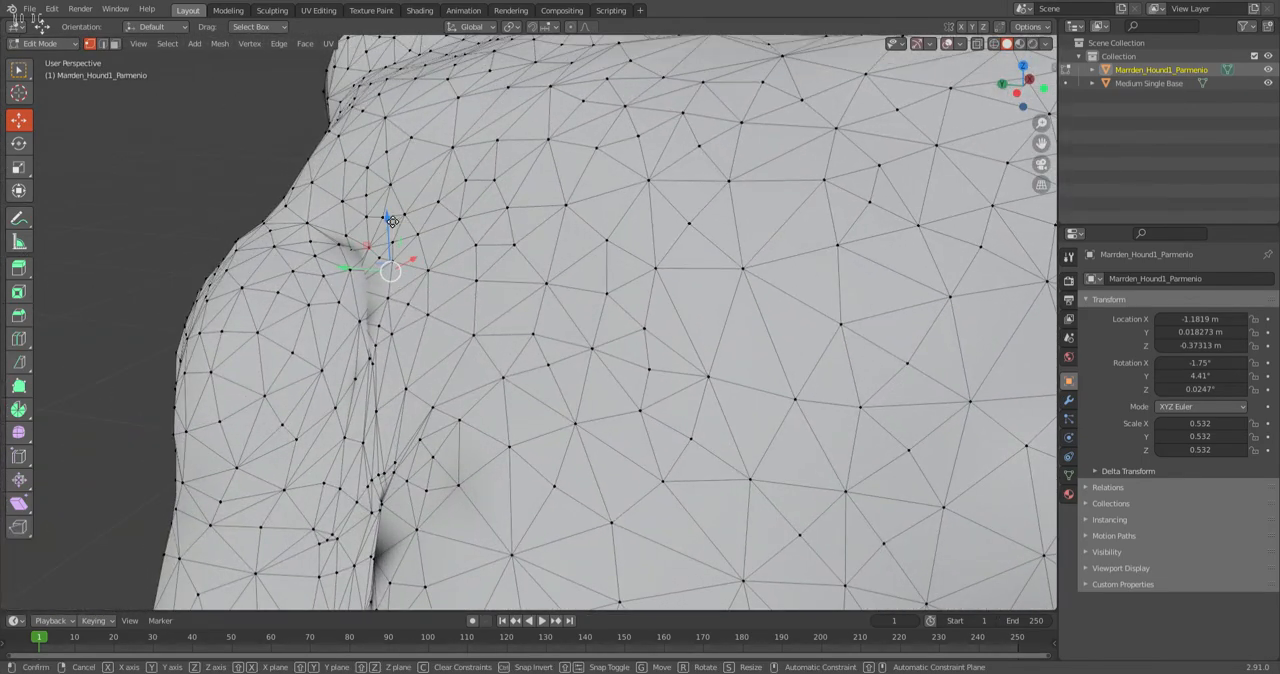
pyautogui.moveTo(390, 222); pyautogui.dragTo(373, 254)
pyautogui.scroll(-4, 437, 325)
# Move the selected vertex at the crease's upper end about 0.0056 m along Z.
pyautogui.moveTo(505, 320); pyautogui.dragTo(473, 160, button='middle')
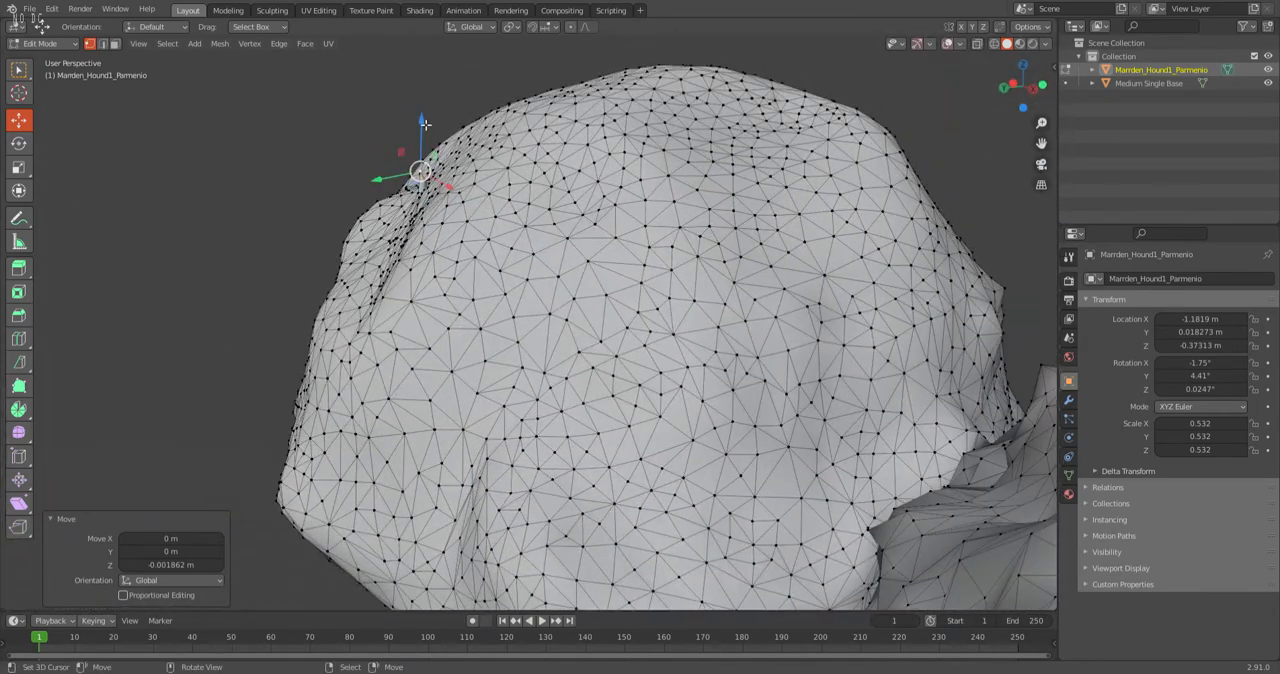
pyautogui.moveTo(424, 123); pyautogui.dragTo(428, 147)
pyautogui.moveTo(430, 197); pyautogui.dragTo(430, 198)
pyautogui.moveTo(432, 202); pyautogui.dragTo(540, 395, button='middle')
pyautogui.scroll(3, 506, 336)
pyautogui.moveTo(484, 447); pyautogui.dragTo(533, 368)
pyautogui.moveTo(532, 428); pyautogui.dragTo(440, 370, button='middle')
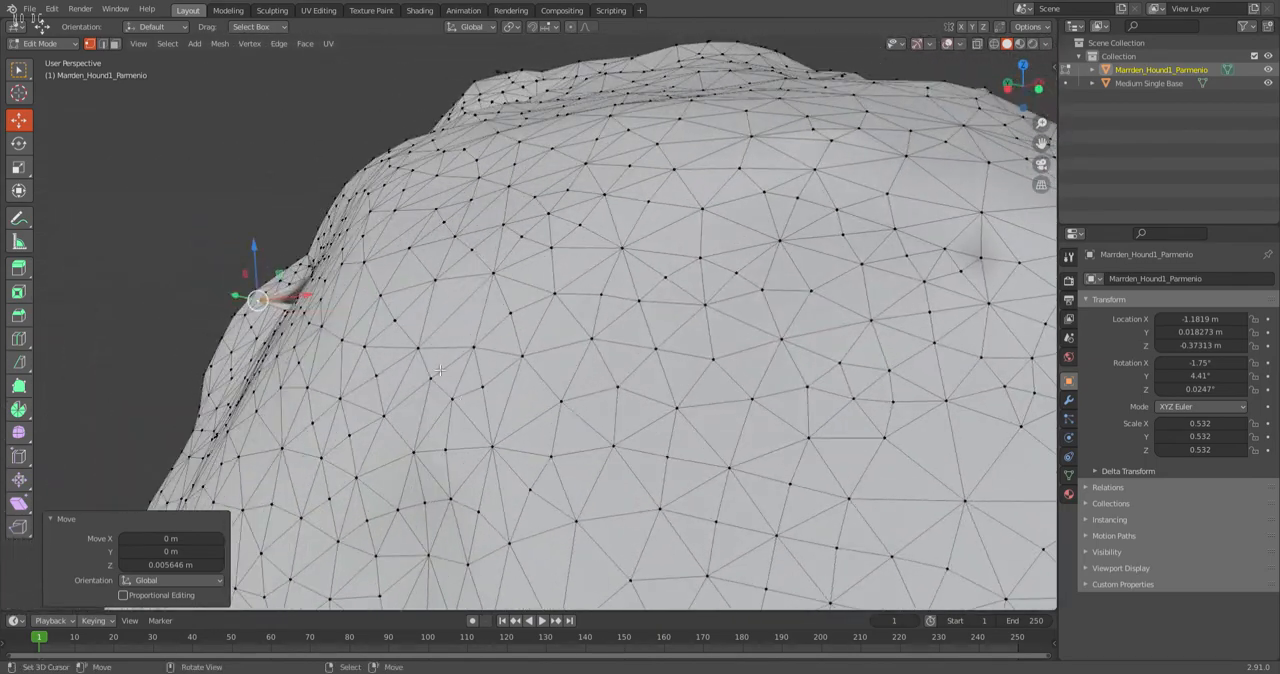
# Shift the crease vertex about 0.0062 m along X and about 0.0013 m along Y.
pyautogui.moveTo(305, 300); pyautogui.dragTo(336, 300)
pyautogui.moveTo(340, 300); pyautogui.dragTo(638, 310, button='middle')
pyautogui.scroll(3, 638, 310)
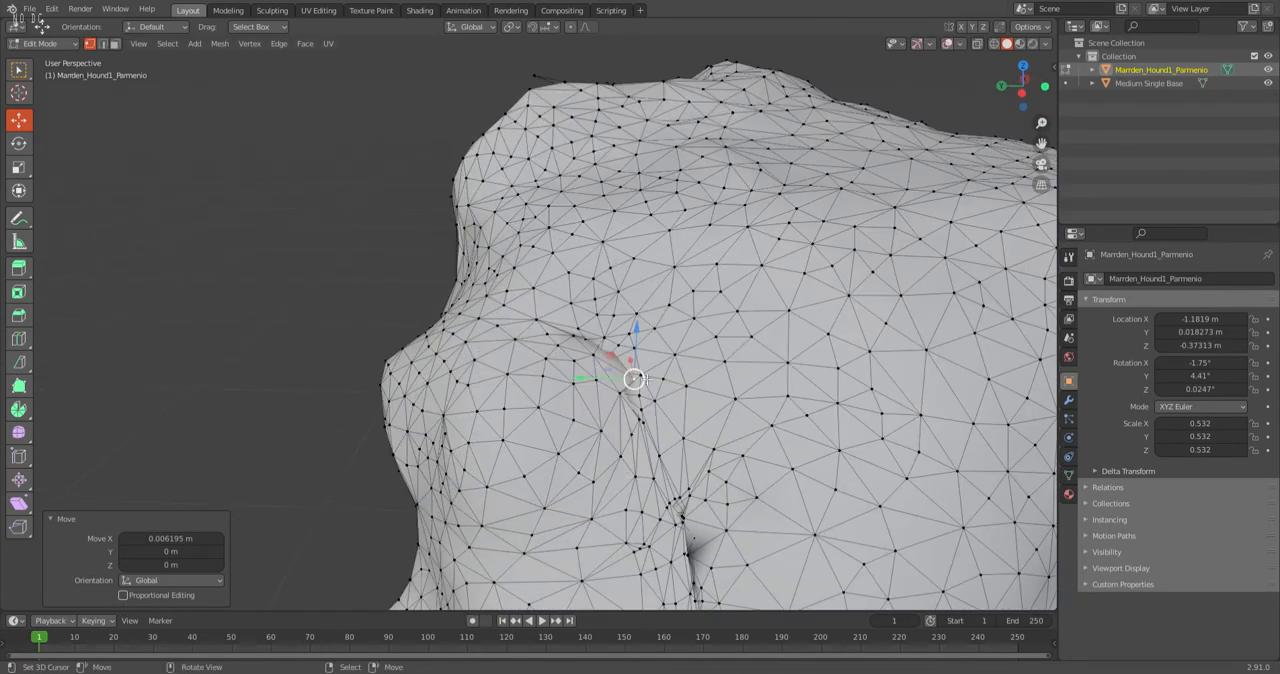
pyautogui.moveTo(590, 381); pyautogui.dragTo(577, 385)
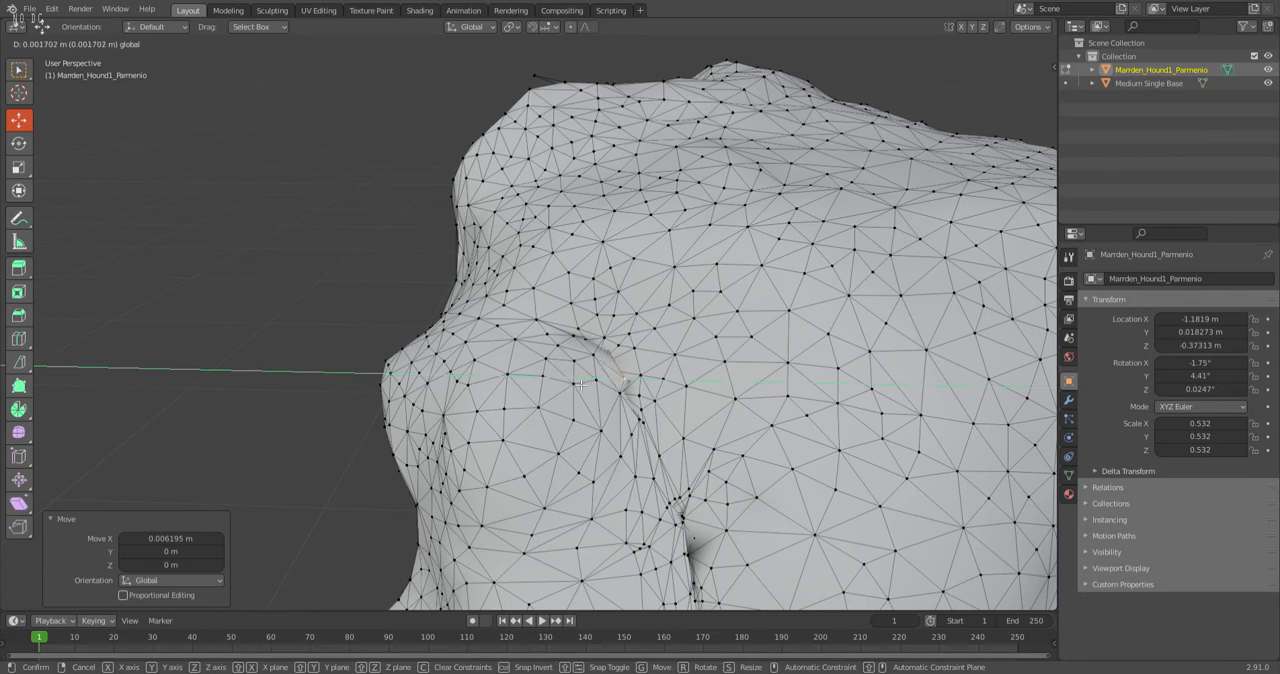
pyautogui.moveTo(582, 385); pyautogui.dragTo(581, 385)
pyautogui.scroll(-5, 581, 385)
pyautogui.keyDown('shift'); pyautogui.moveTo(516, 305); pyautogui.dragTo(496, 125, button='middle'); pyautogui.keyUp('shift')
# Return the figure to Object Mode and inspect the front of its skirt and thighs.
pyautogui.click(63, 44)
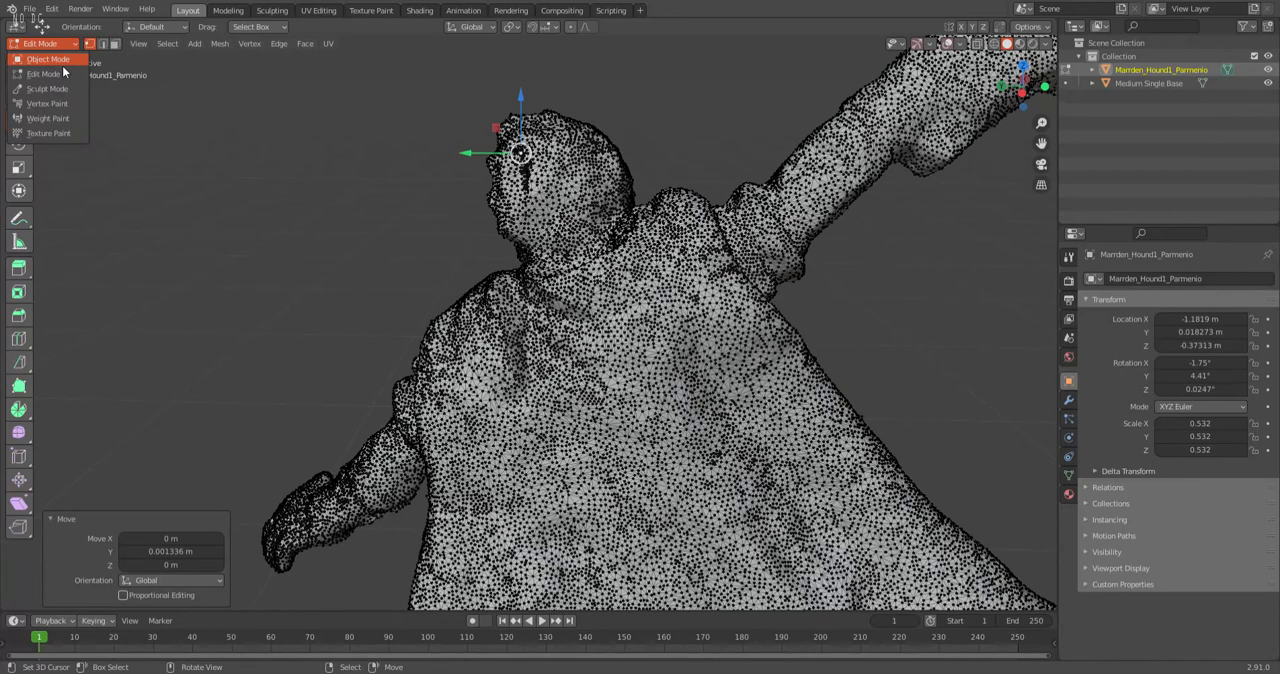
pyautogui.click(63, 60)
pyautogui.scroll(-8, 399, 148)
pyautogui.moveTo(490, 263); pyautogui.dragTo(589, 326, button='middle')
pyautogui.scroll(4, 481, 483)
pyautogui.scroll(2, 589, 326)
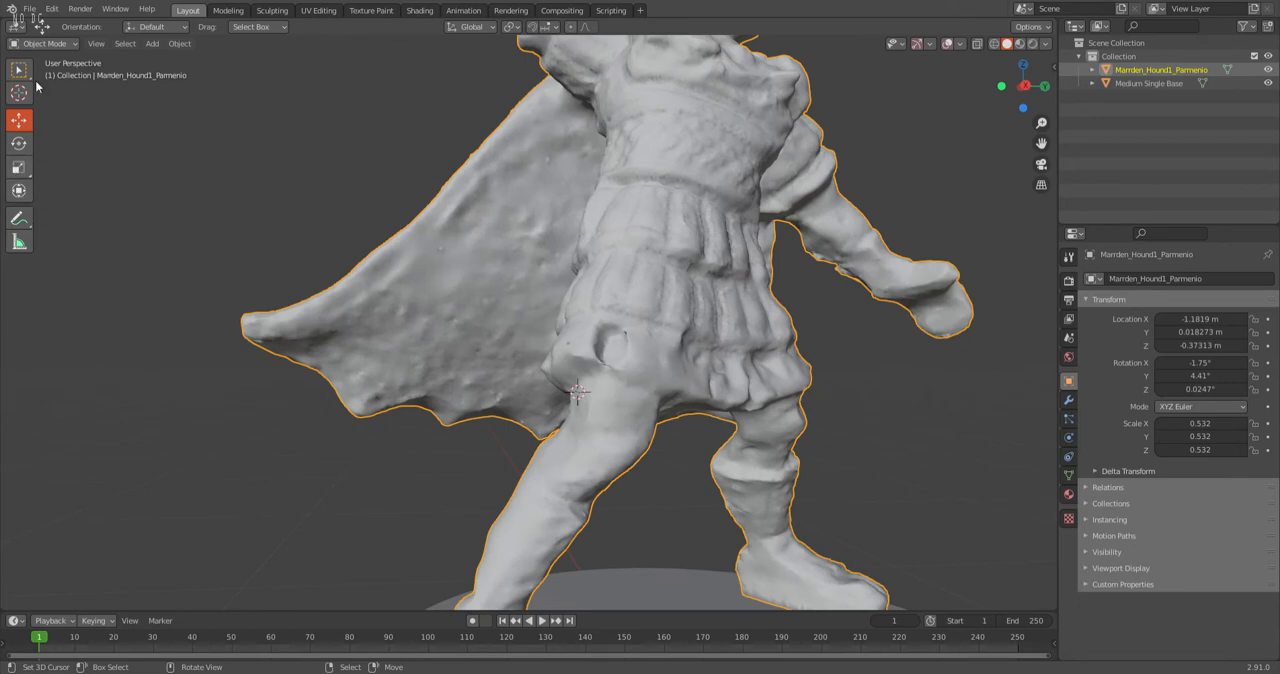
# Put the figure in Sculpt Mode and examine the hollow in the skirt's lowest tier above the thigh.
pyautogui.click(60, 43)
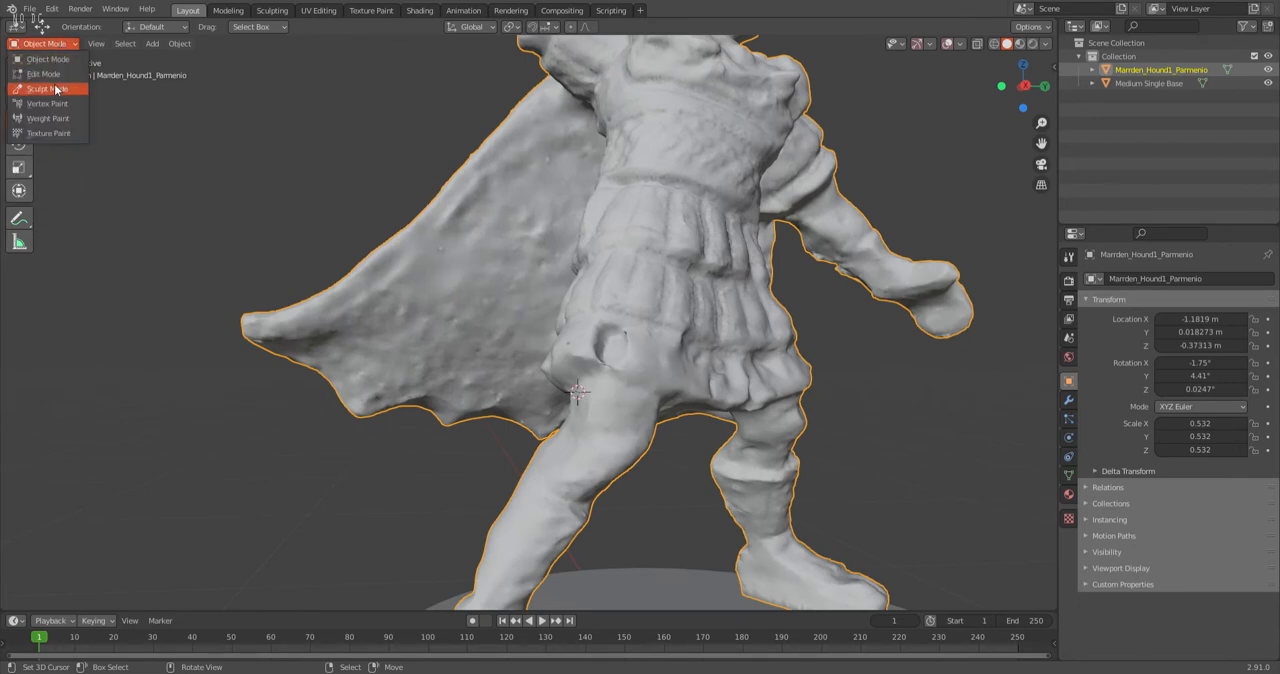
pyautogui.click(48, 89)
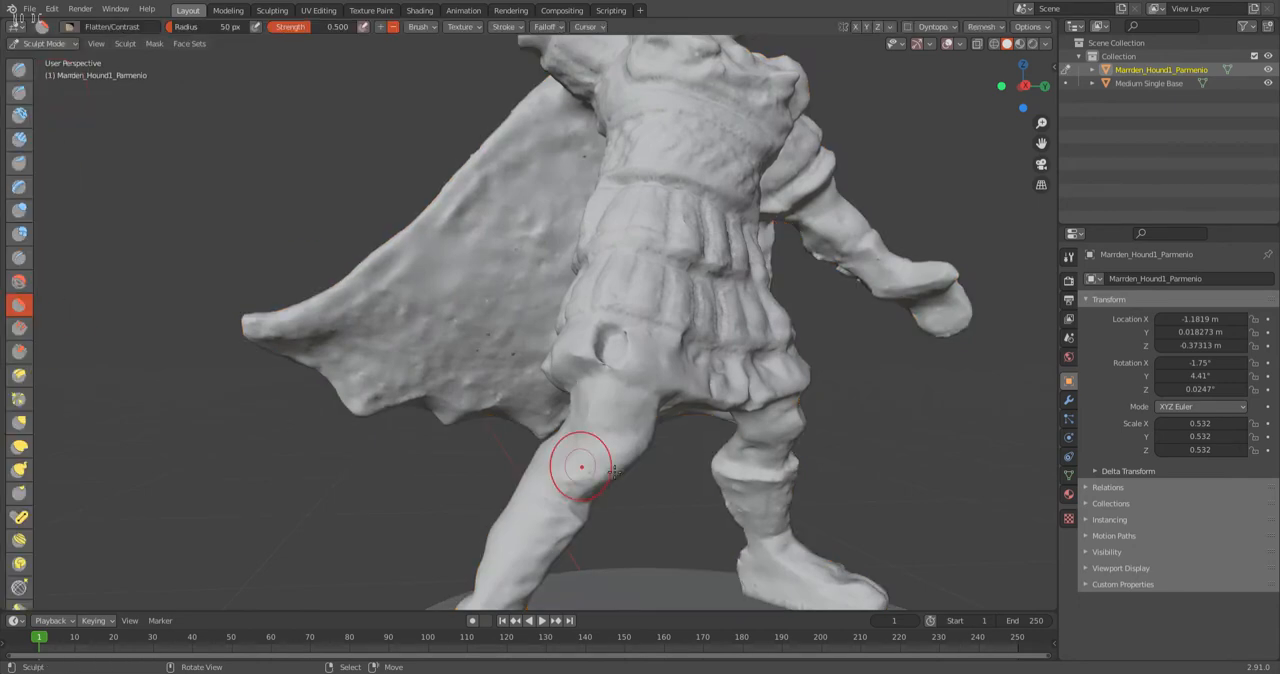
pyautogui.moveTo(634, 371)
pyautogui.mouseDown(button='middle')
pyautogui.moveTo(573, 399)
pyautogui.moveTo(605, 400)
pyautogui.mouseUp(button='middle')
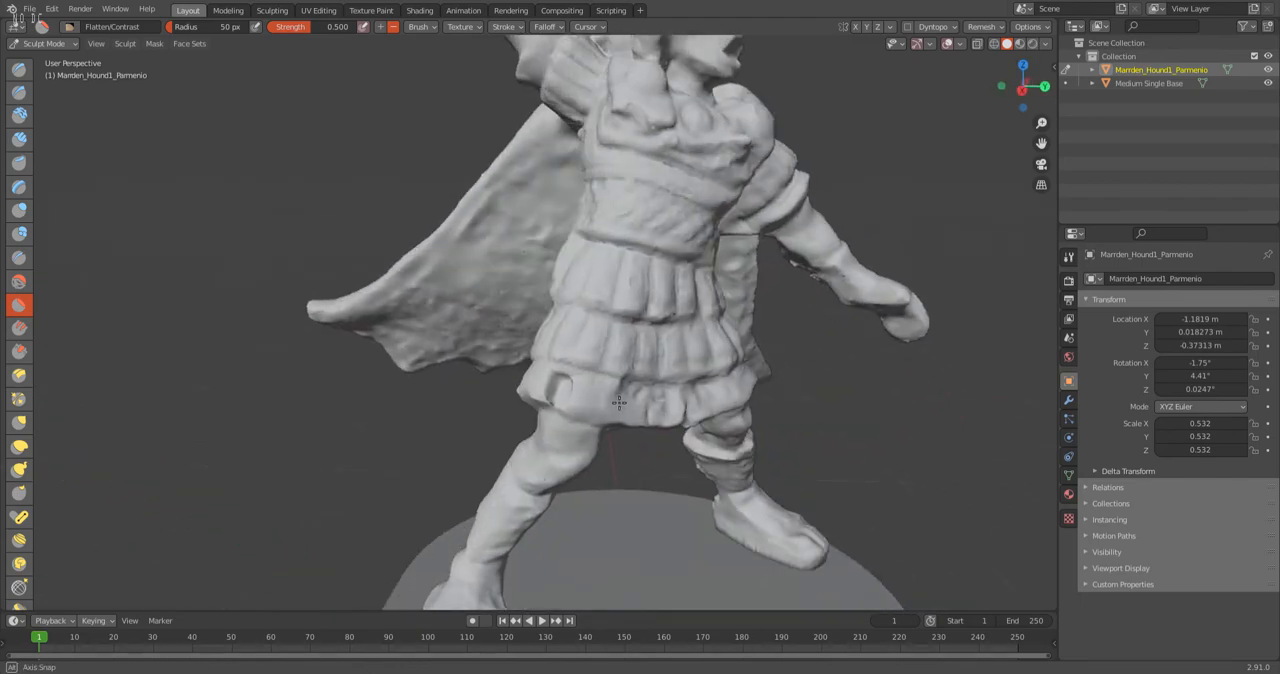
pyautogui.scroll(4, 614, 400)
pyautogui.moveTo(673, 444); pyautogui.dragTo(569, 389, button='middle')
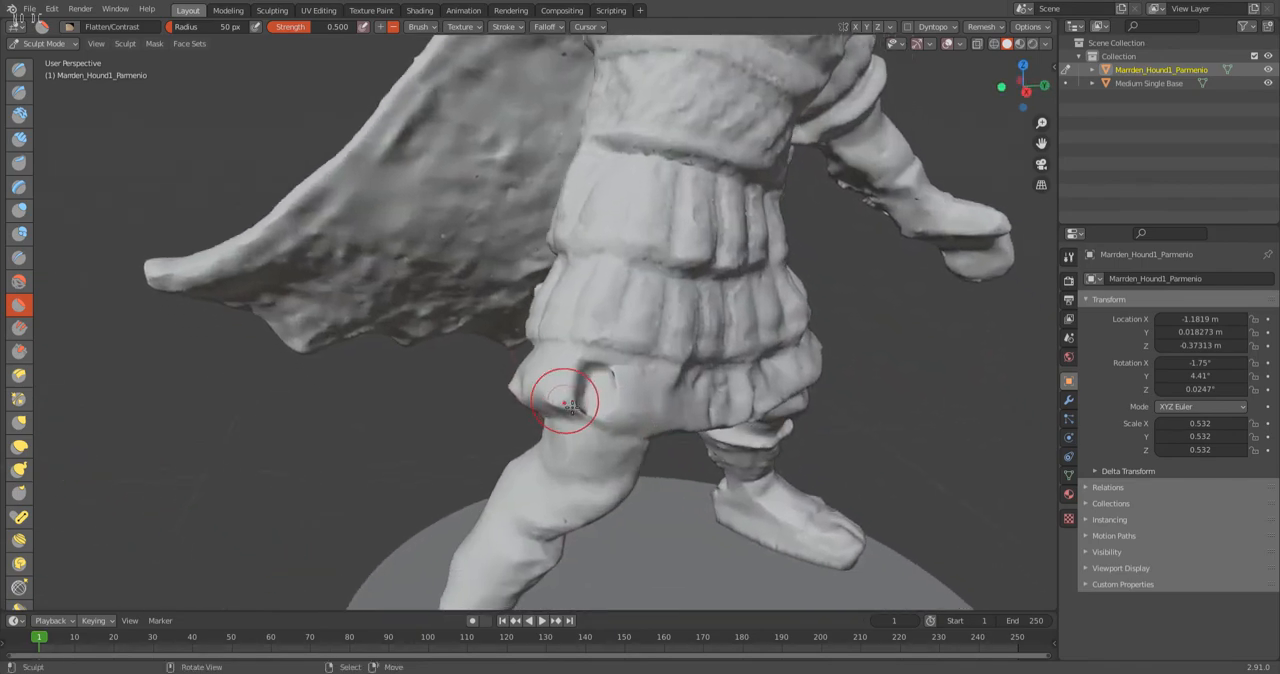
pyautogui.scroll(-5, 598, 461)
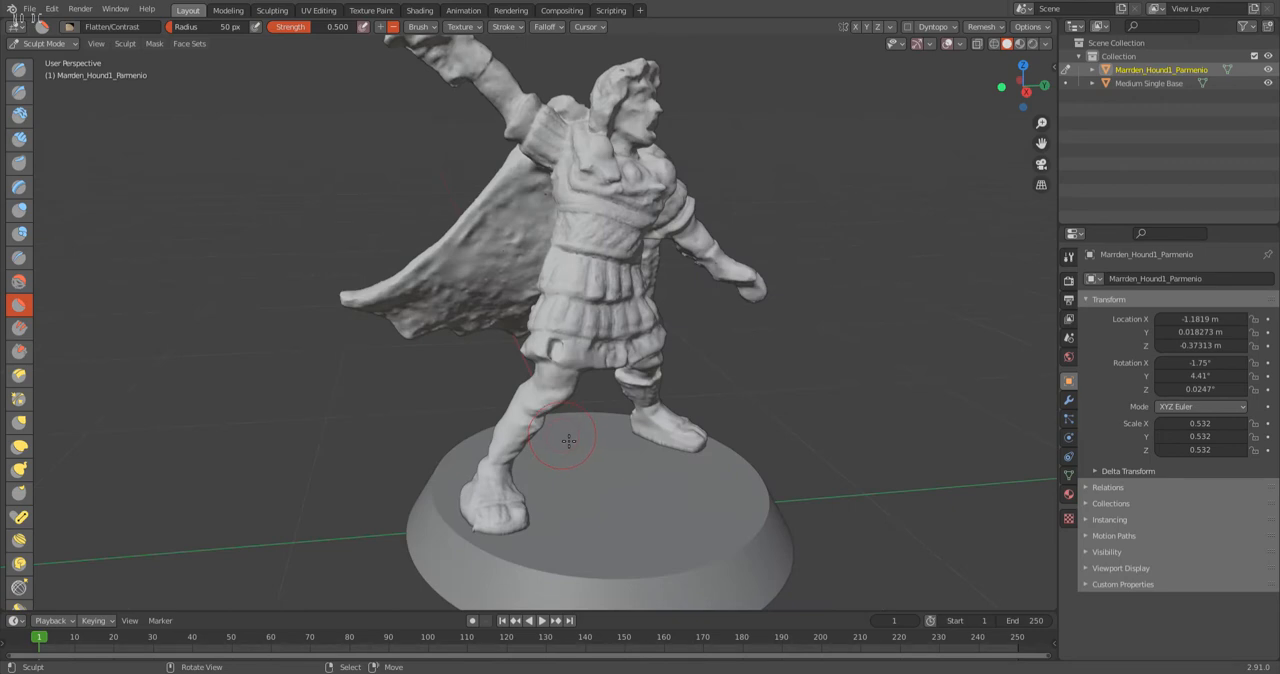
pyautogui.scroll(6, 546, 343)
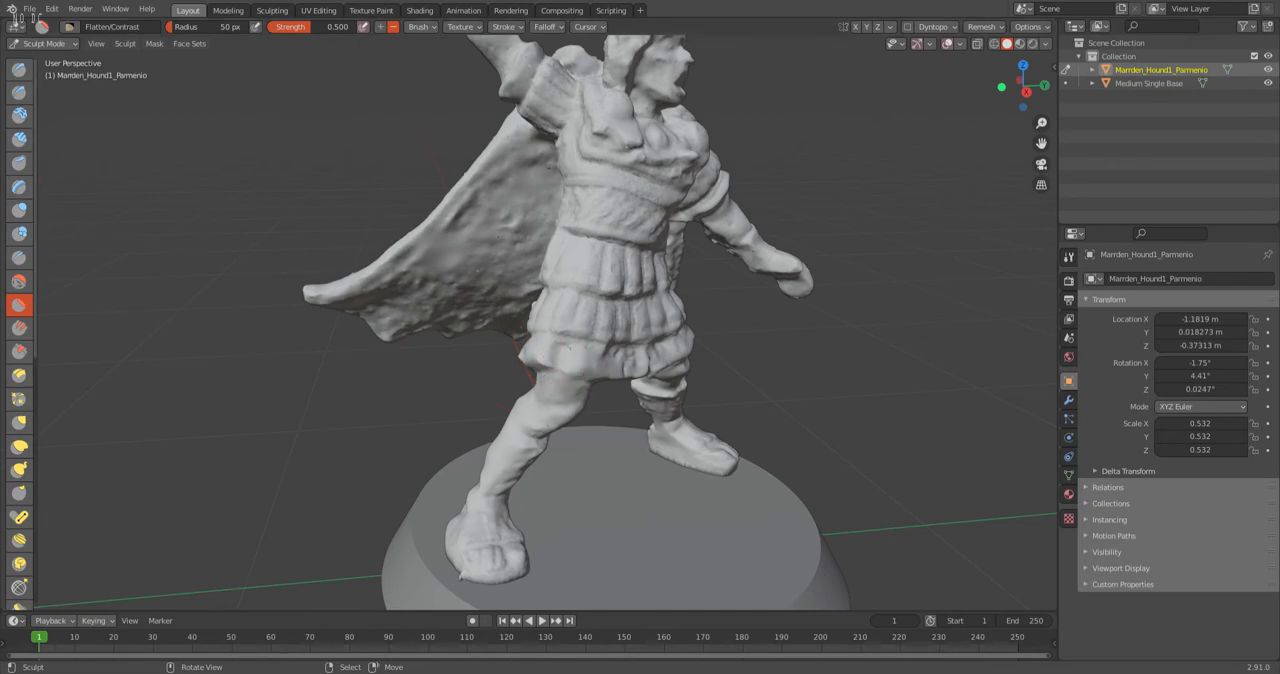
# Fill the hollow in the skirt's lowest tier using the Inflate/Deflate brush at 50 px radius and 0.500 strength.
pyautogui.click(19, 210)
pyautogui.scroll(4, 671, 445)
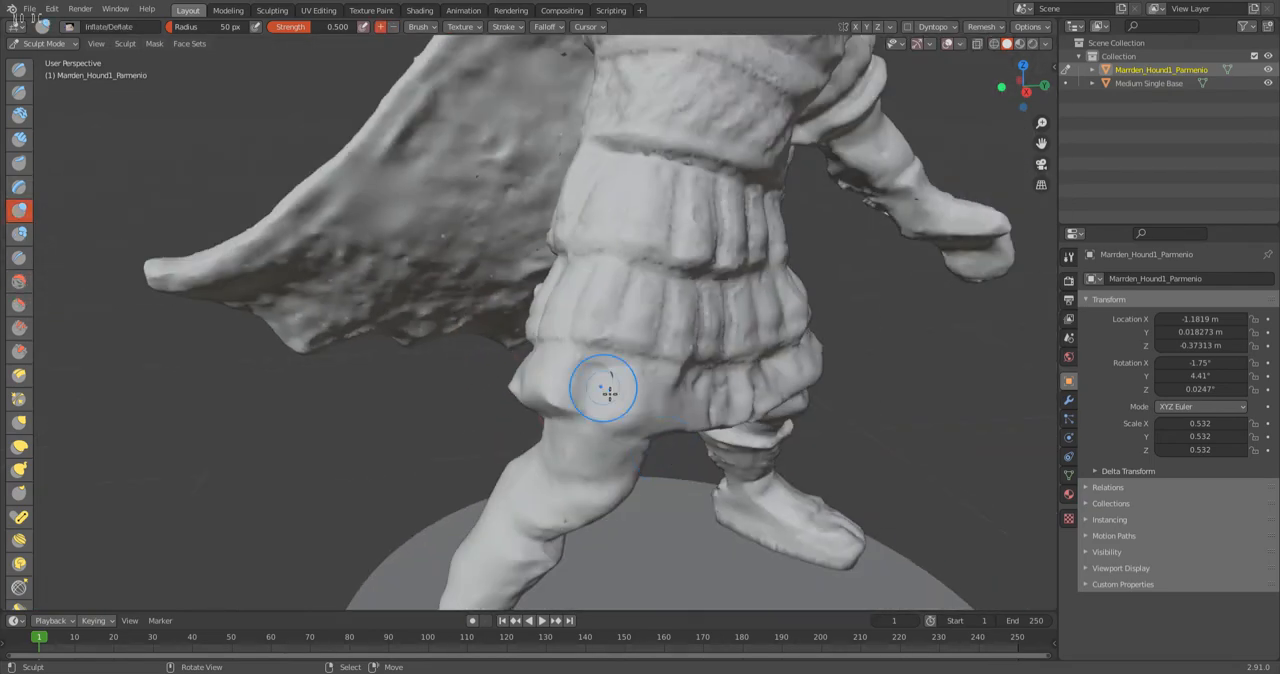
pyautogui.scroll(-2, 596, 384)
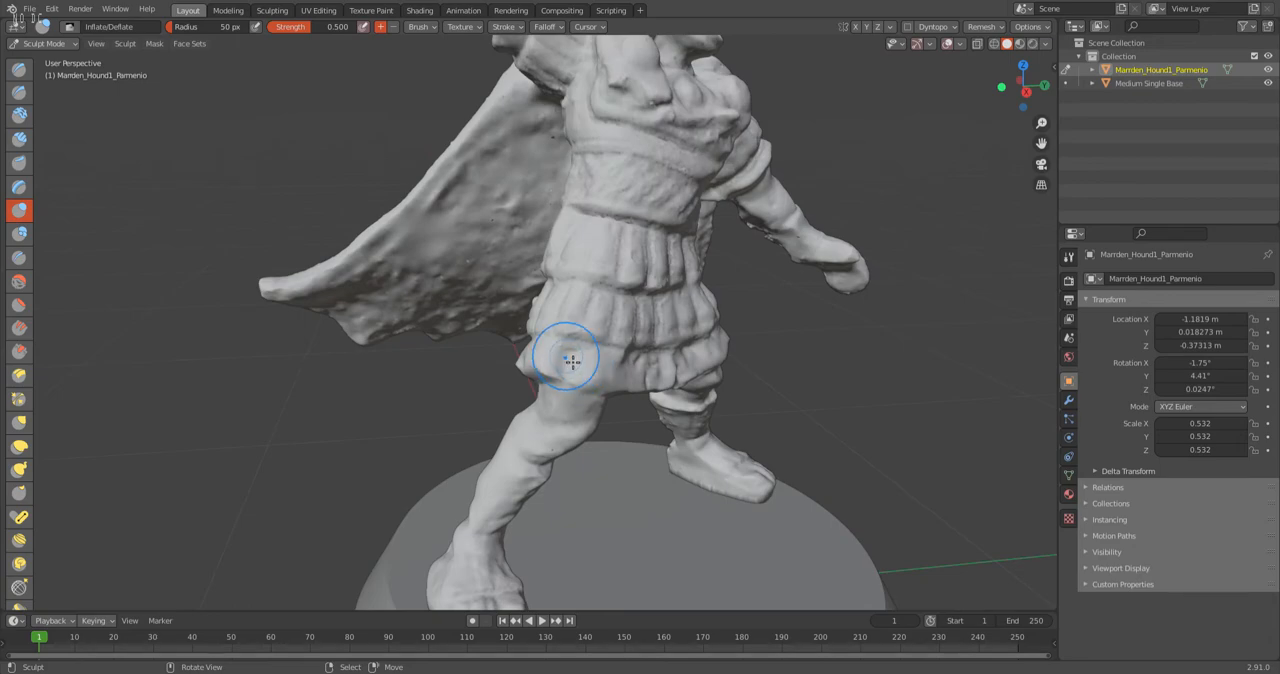
pyautogui.moveTo(576, 378); pyautogui.dragTo(577, 302, button='middle')
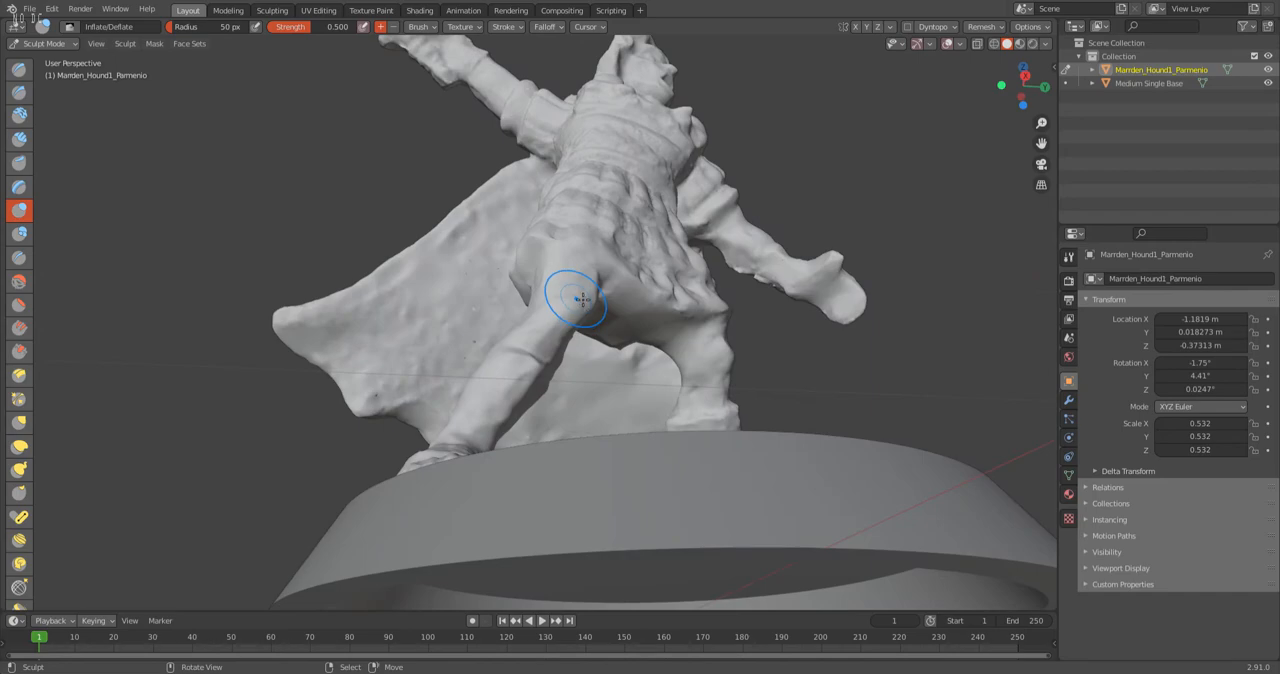
pyautogui.scroll(3, 570, 200)
pyautogui.moveTo(616, 180)
pyautogui.mouseDown(button='middle')
pyautogui.moveTo(626, 191)
pyautogui.moveTo(606, 372)
pyautogui.mouseUp(button='middle')
pyautogui.moveTo(611, 354); pyautogui.dragTo(601, 380)
pyautogui.moveTo(614, 345)
pyautogui.mouseDown()
pyautogui.moveTo(596, 378)
pyautogui.moveTo(616, 372)
pyautogui.mouseUp()
pyautogui.moveTo(614, 362)
pyautogui.mouseDown(button='middle')
pyautogui.moveTo(608, 391)
pyautogui.moveTo(466, 443)
pyautogui.mouseUp(button='middle')
pyautogui.scroll(-3, 460, 420)
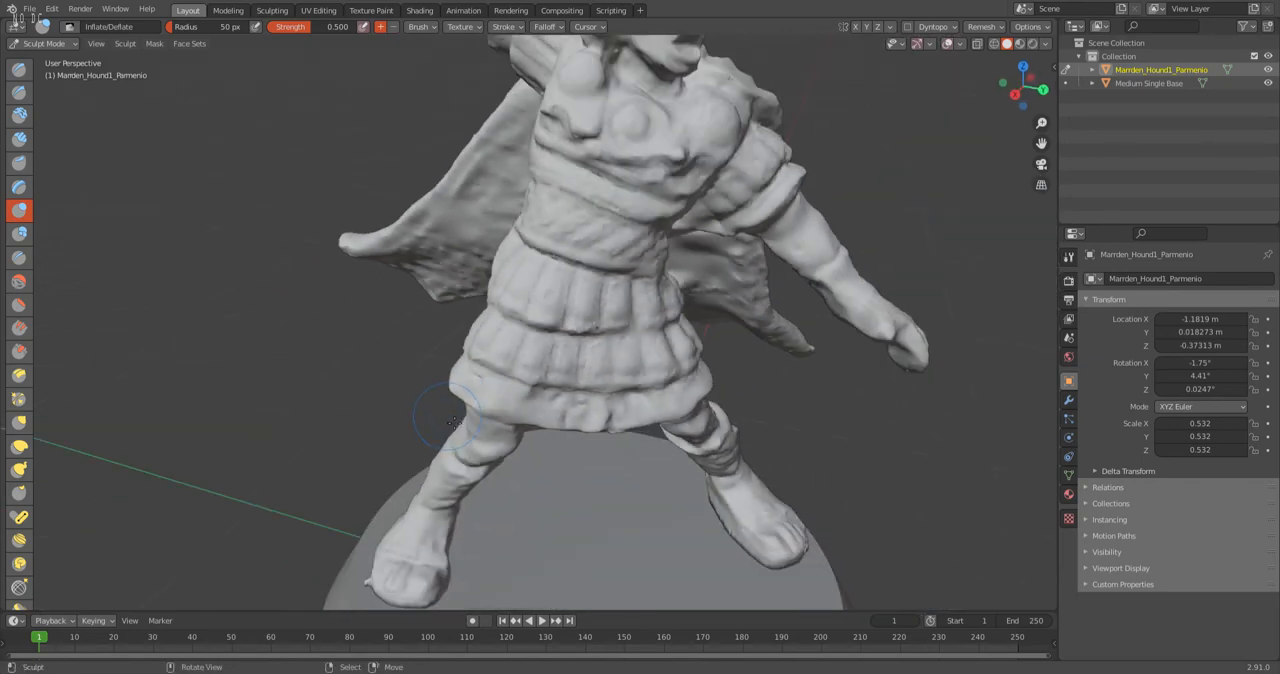
# Smooth the remaining dent and bulge on the filled skirt patch using the Smooth brush at 0.700 strength.
pyautogui.scroll(6, 449, 417)
pyautogui.moveTo(396, 482); pyautogui.dragTo(437, 500)
pyautogui.moveTo(437, 500); pyautogui.dragTo(522, 427, button='middle')
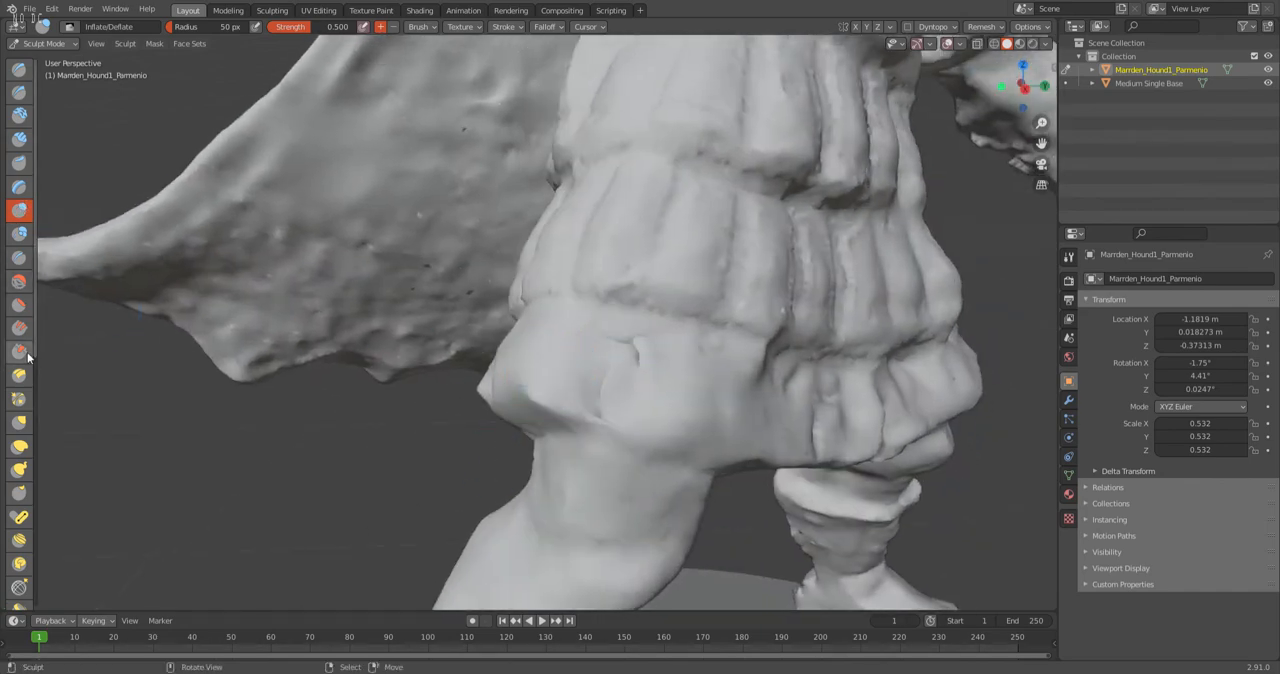
pyautogui.click(18, 281)
pyautogui.moveTo(654, 371)
pyautogui.mouseDown()
pyautogui.moveTo(608, 355)
pyautogui.moveTo(614, 391)
pyautogui.mouseUp()
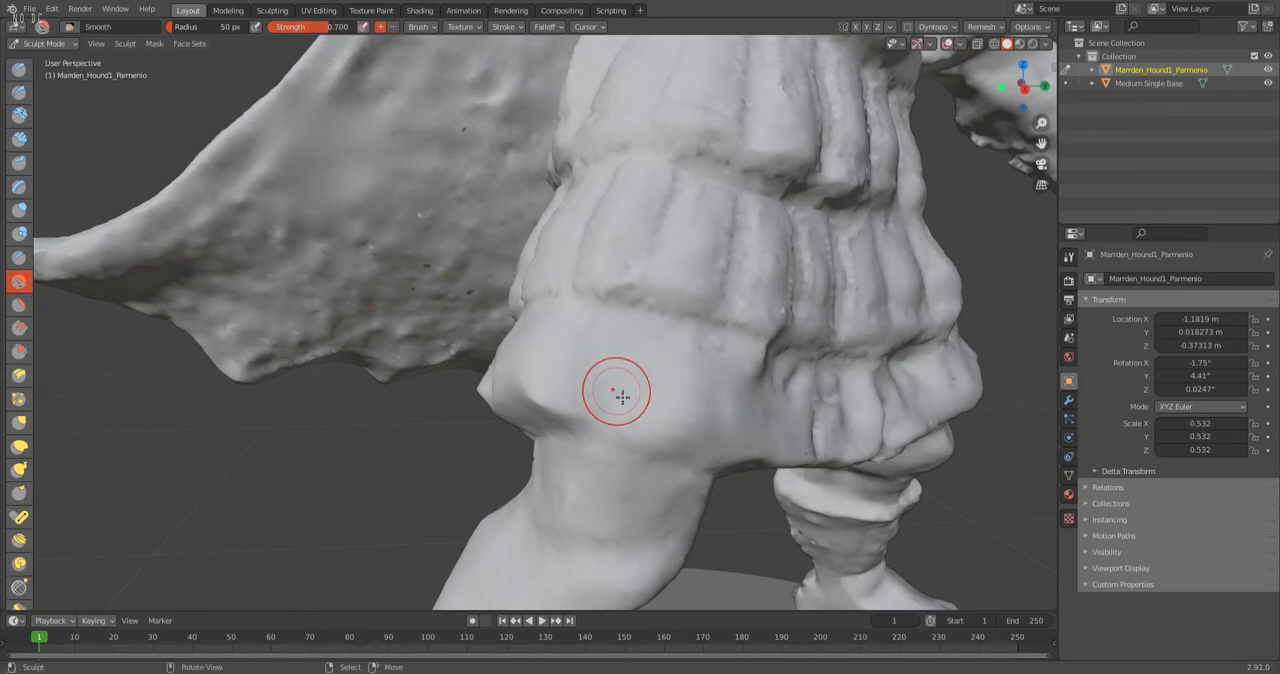
# Smooth the bumps on the back of the head and the underside of the raised arm.
pyautogui.moveTo(697, 357)
pyautogui.mouseDown(button='middle')
pyautogui.moveTo(609, 414)
pyautogui.moveTo(358, 360)
pyautogui.mouseUp(button='middle')
pyautogui.keyDown('shift'); pyautogui.moveTo(430, 128); pyautogui.dragTo(490, 267, button='middle'); pyautogui.keyUp('shift')
pyautogui.scroll(4, 415, 248)
pyautogui.moveTo(297, 133); pyautogui.dragTo(338, 184)
pyautogui.moveTo(430, 185)
pyautogui.mouseDown(button='middle')
pyautogui.moveTo(600, 257)
pyautogui.moveTo(380, 214)
pyautogui.moveTo(408, 289)
pyautogui.mouseUp(button='middle')
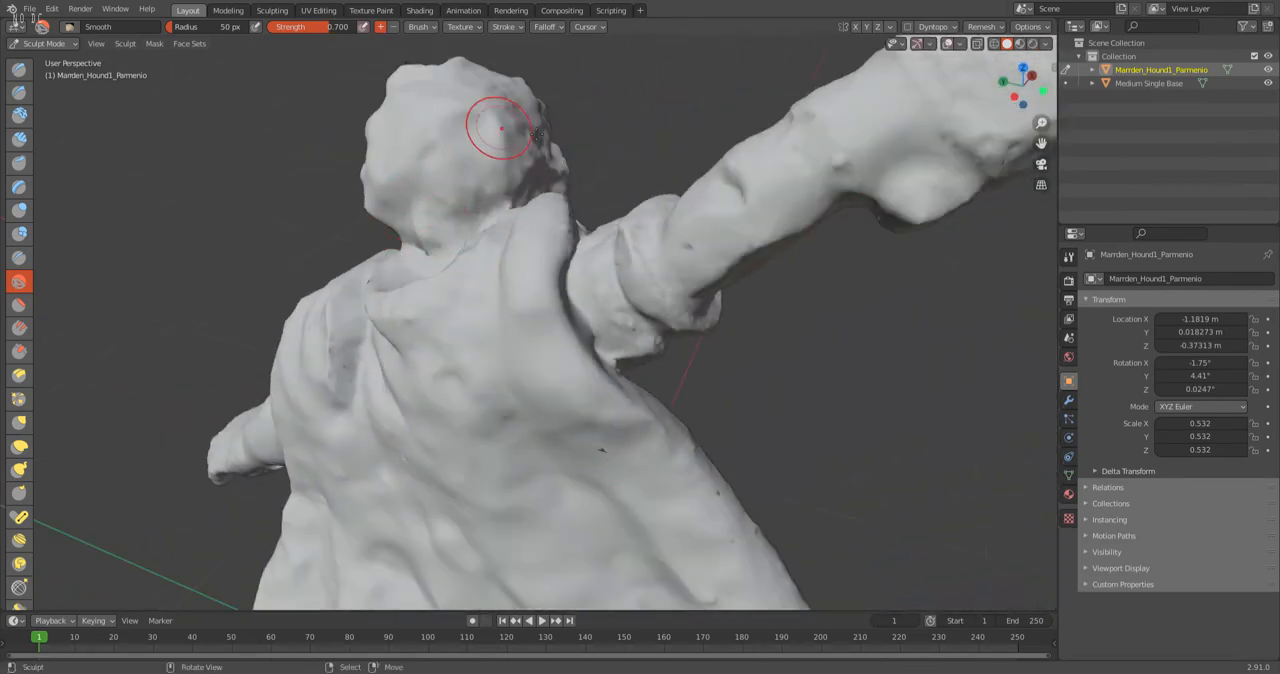
pyautogui.moveTo(828, 158); pyautogui.dragTo(834, 162)
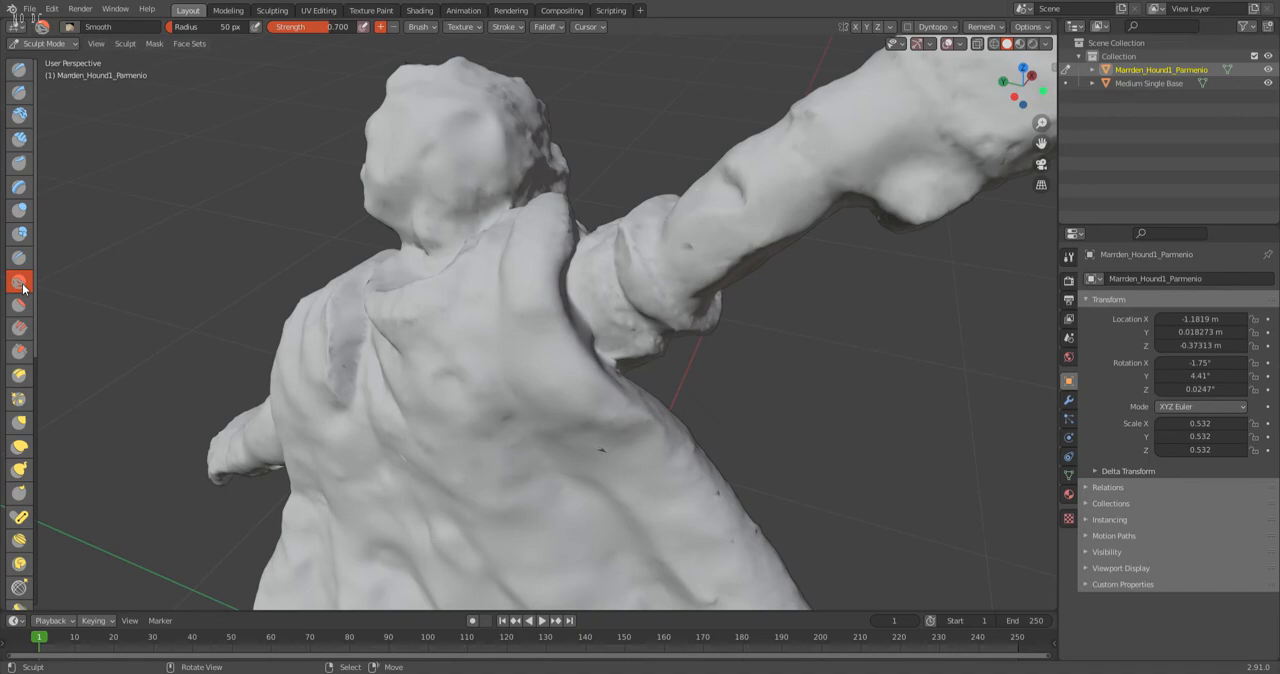
# Smooth the rough surface of the sword blade with the Smooth brush.
pyautogui.scroll(-3, 742, 341)
pyautogui.moveTo(742, 341); pyautogui.dragTo(763, 200, button='middle')
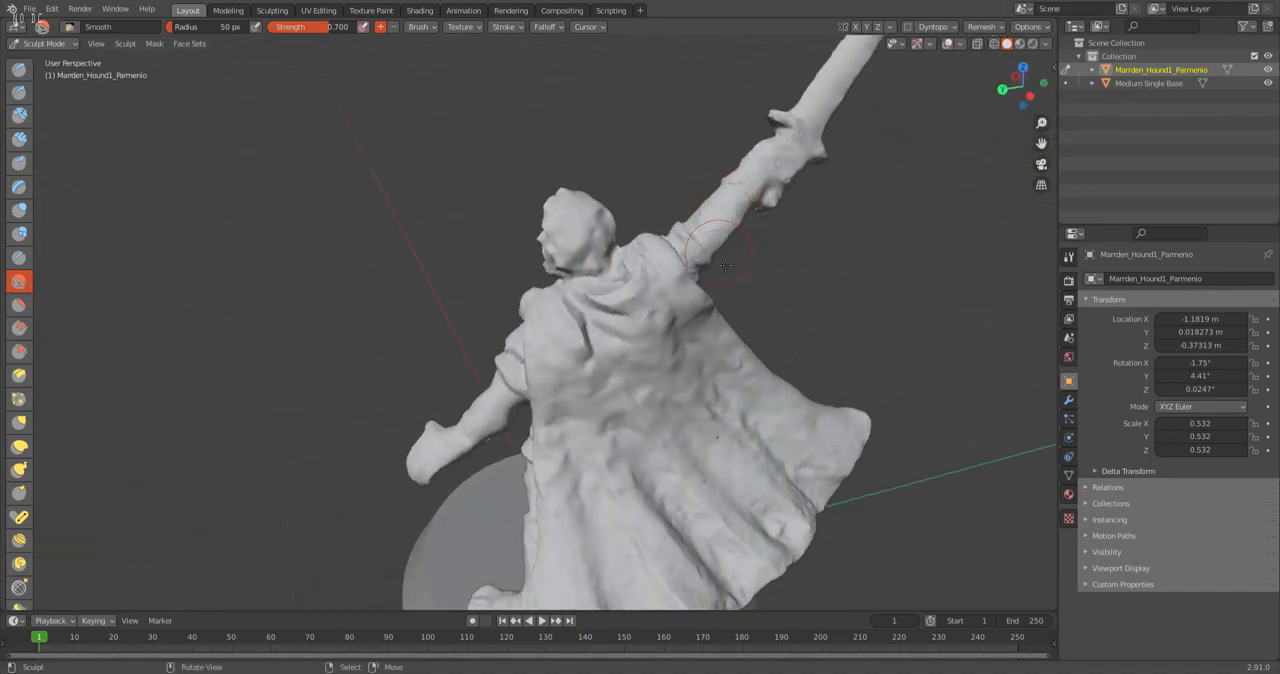
pyautogui.moveTo(709, 223); pyautogui.dragTo(451, 243, button='middle')
pyautogui.scroll(2, 440, 260)
pyautogui.moveTo(408, 296); pyautogui.dragTo(480, 282, button='middle')
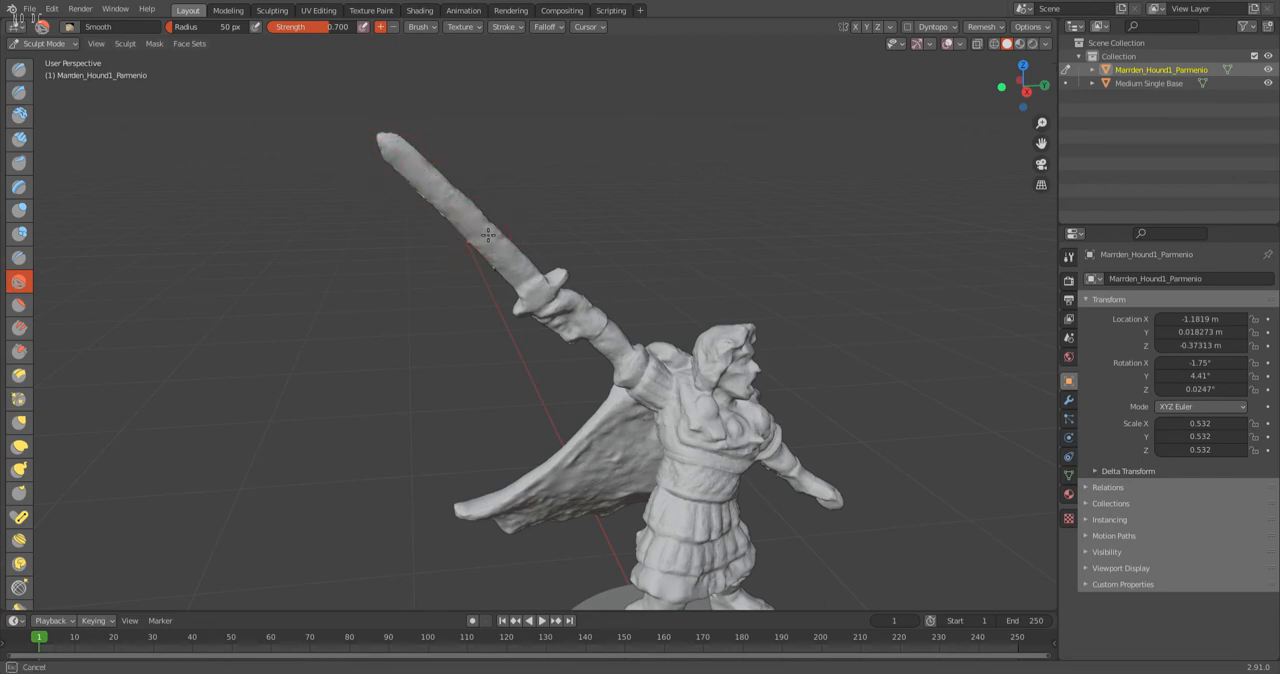
pyautogui.scroll(2, 587, 343)
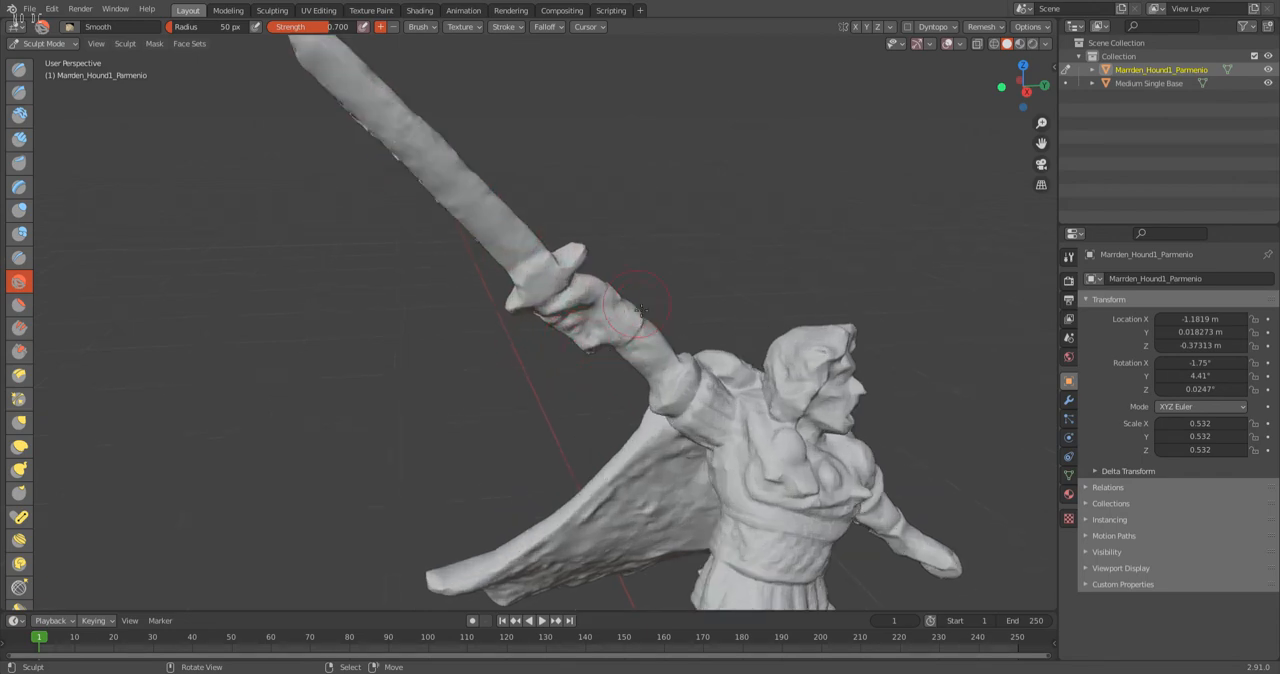
# Smooth the jagged spike along the side of the figure that faces the cape.
pyautogui.keyDown('shift'); pyautogui.moveTo(645, 357); pyautogui.dragTo(542, 328, button='middle'); pyautogui.keyUp('shift')
pyautogui.scroll(3, 556, 334)
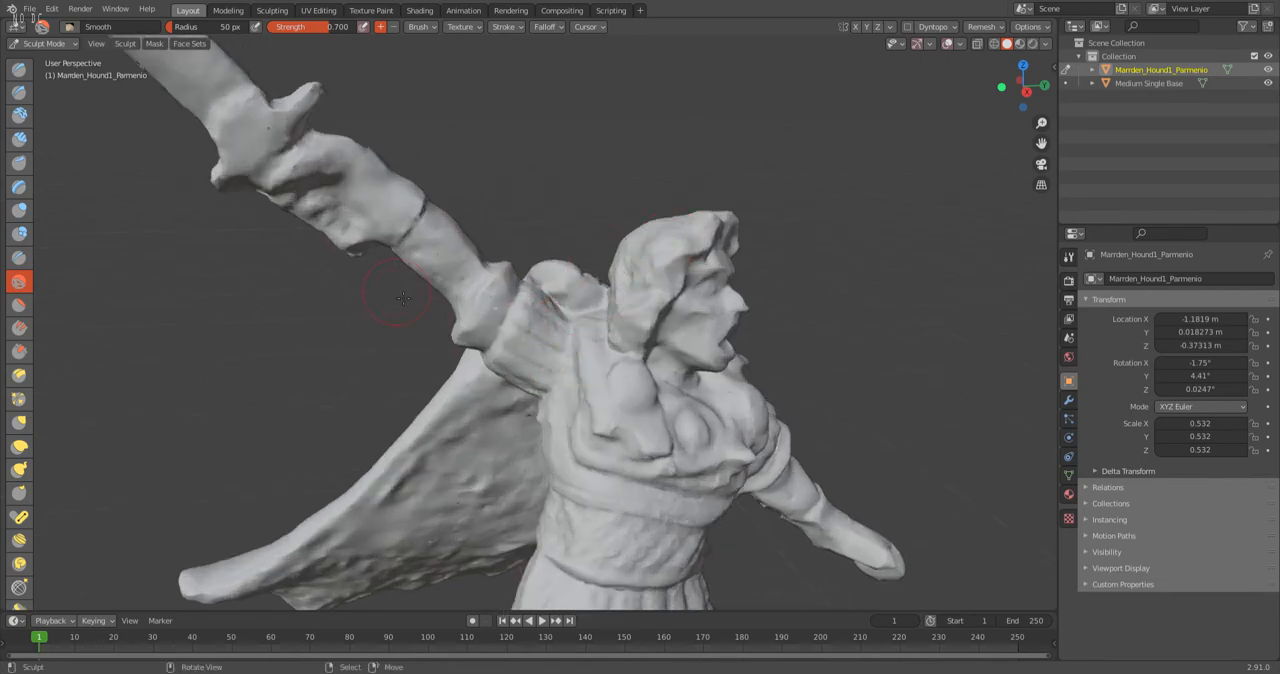
pyautogui.moveTo(541, 288)
pyautogui.mouseDown(button='middle')
pyautogui.moveTo(623, 286)
pyautogui.moveTo(523, 286)
pyautogui.moveTo(459, 303)
pyautogui.moveTo(466, 333)
pyautogui.moveTo(479, 231)
pyautogui.mouseUp(button='middle')
pyautogui.scroll(5, 470, 282)
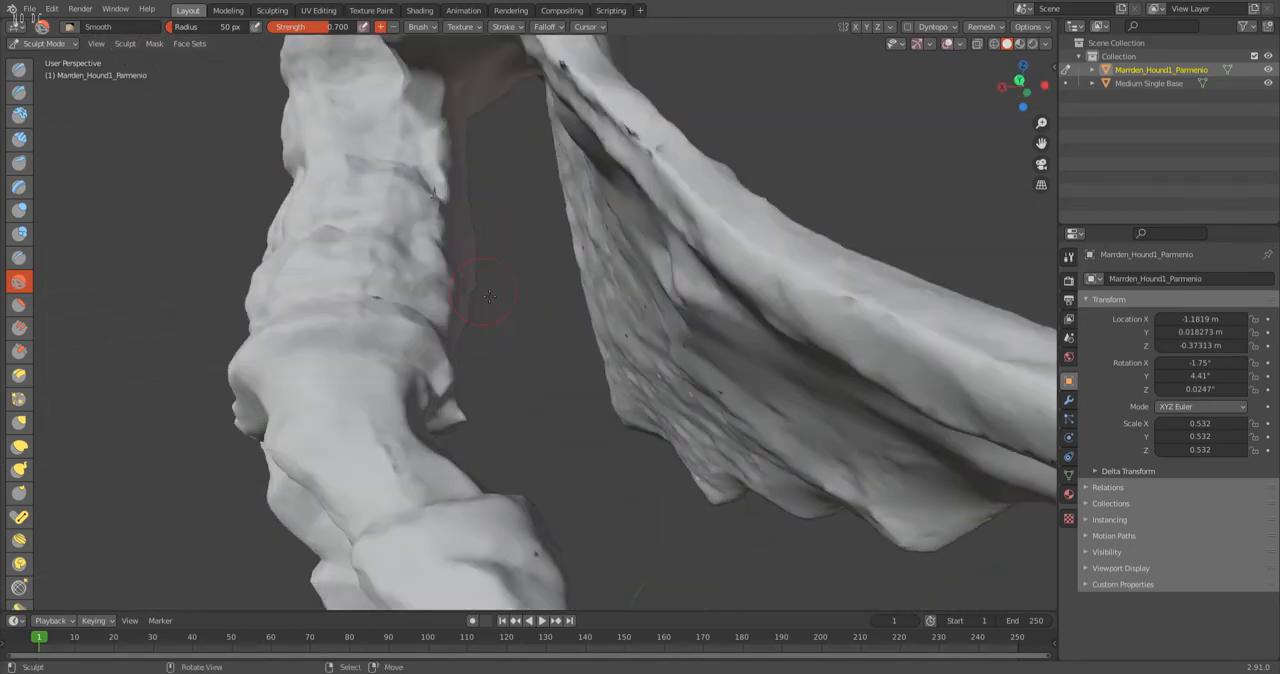
pyautogui.moveTo(447, 211)
pyautogui.mouseDown()
pyautogui.moveTo(432, 199)
pyautogui.moveTo(454, 236)
pyautogui.mouseUp()
pyautogui.scroll(-5, 461, 309)
# Smooth the rough inner surface of the cape from beside the torso down towards its lower hem.
pyautogui.moveTo(490, 335); pyautogui.dragTo(568, 347, button='middle')
pyautogui.moveTo(718, 310)
pyautogui.mouseDown()
pyautogui.moveTo(676, 185)
pyautogui.moveTo(754, 260)
pyautogui.mouseUp()
pyautogui.moveTo(634, 281); pyautogui.dragTo(628, 205)
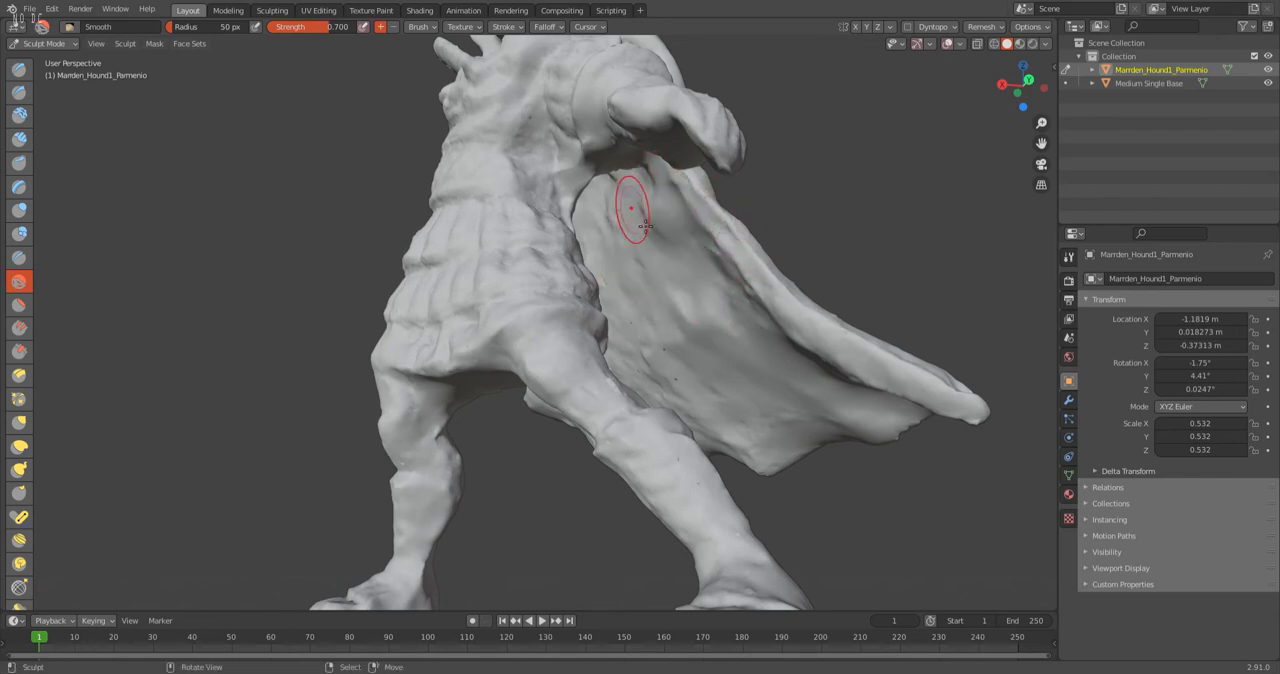
pyautogui.moveTo(677, 371); pyautogui.dragTo(620, 292, button='middle')
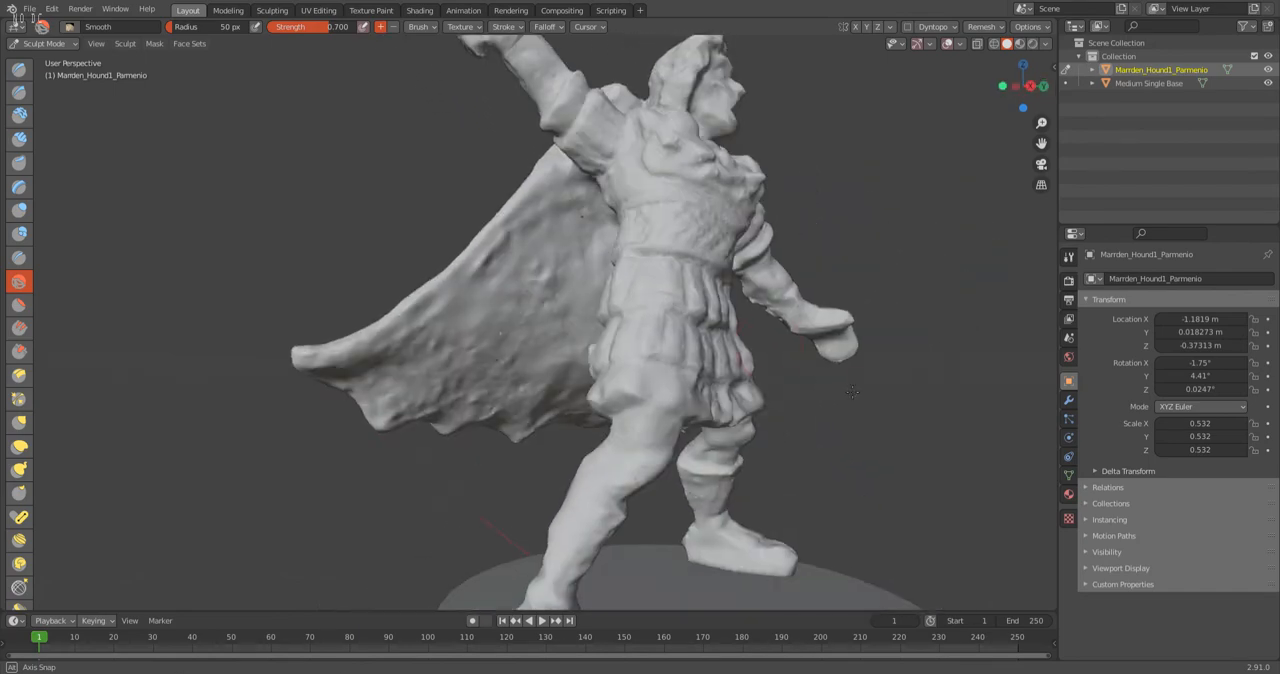
pyautogui.moveTo(530, 272)
pyautogui.mouseDown()
pyautogui.moveTo(574, 251)
pyautogui.moveTo(571, 234)
pyautogui.moveTo(492, 274)
pyautogui.moveTo(543, 291)
pyautogui.moveTo(529, 314)
pyautogui.moveTo(593, 252)
pyautogui.mouseUp()
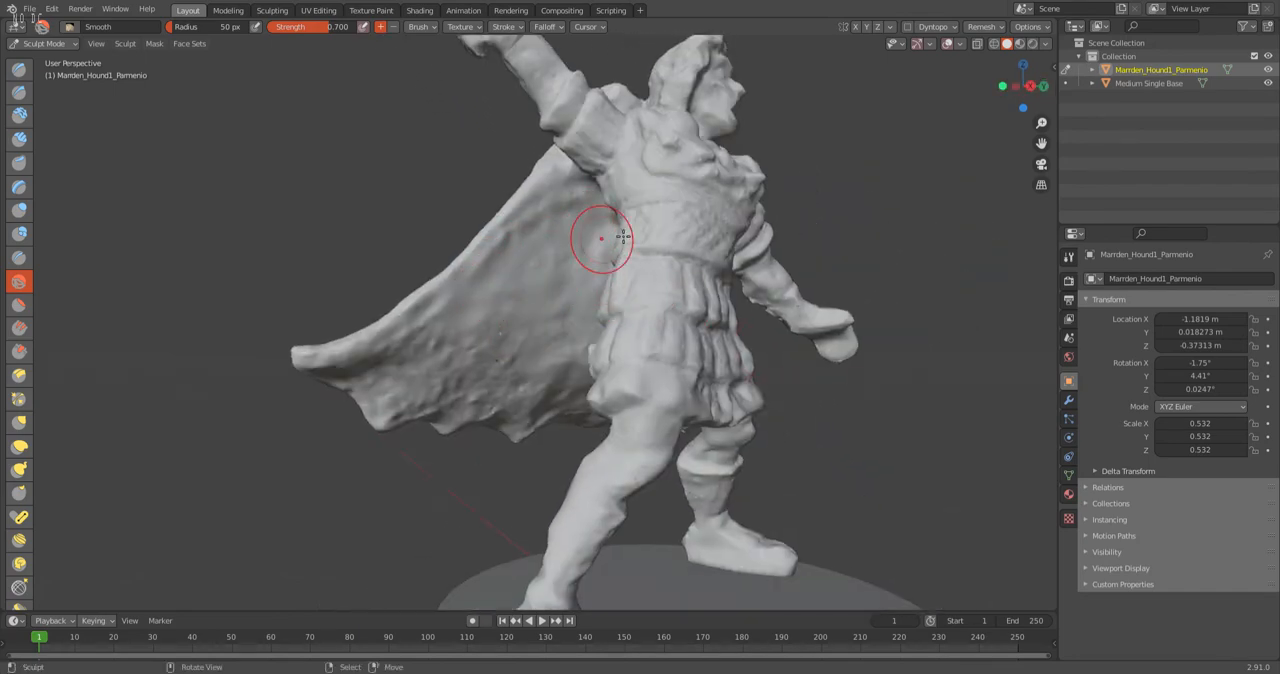
pyautogui.moveTo(392, 372)
pyautogui.mouseDown()
pyautogui.moveTo(422, 352)
pyautogui.moveTo(380, 406)
pyautogui.moveTo(463, 402)
pyautogui.moveTo(506, 381)
pyautogui.mouseUp()
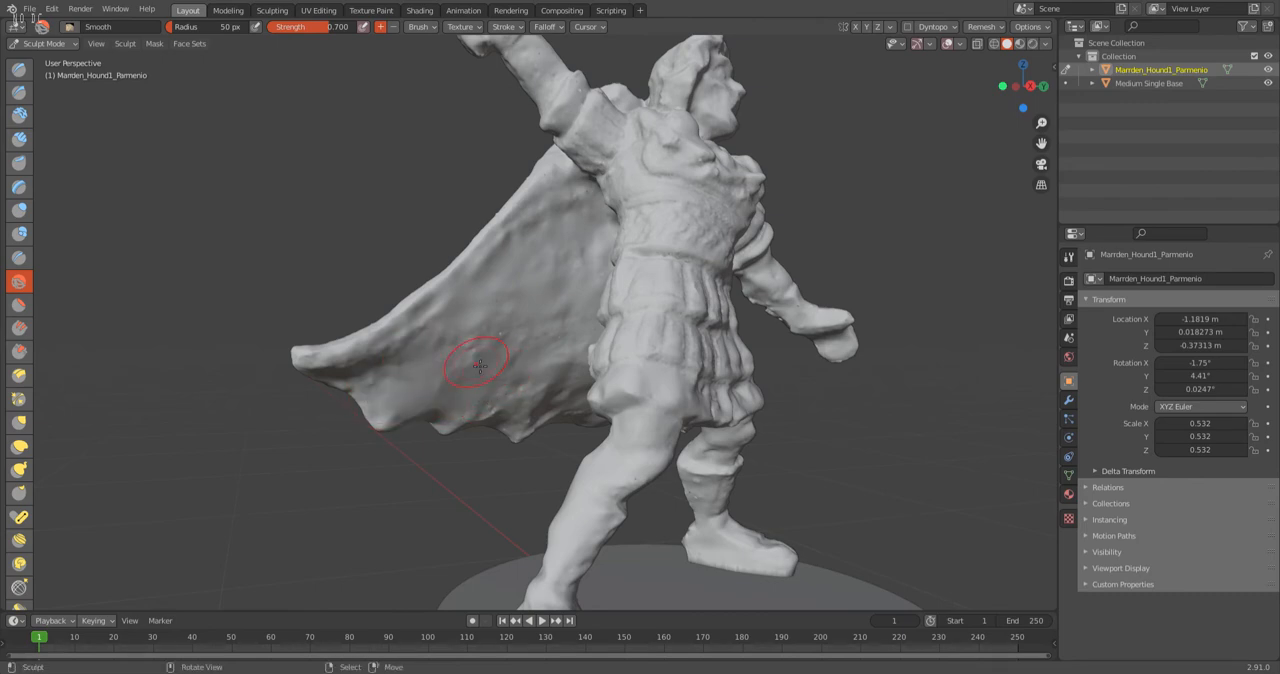
# Inspect the cape, the layered skirt and its underside, and the legs down to the feet for remaining surface defects.
pyautogui.moveTo(535, 425)
pyautogui.mouseDown()
pyautogui.moveTo(495, 415)
pyautogui.moveTo(575, 412)
pyautogui.mouseUp()
pyautogui.moveTo(475, 388); pyautogui.dragTo(660, 400, button='middle')
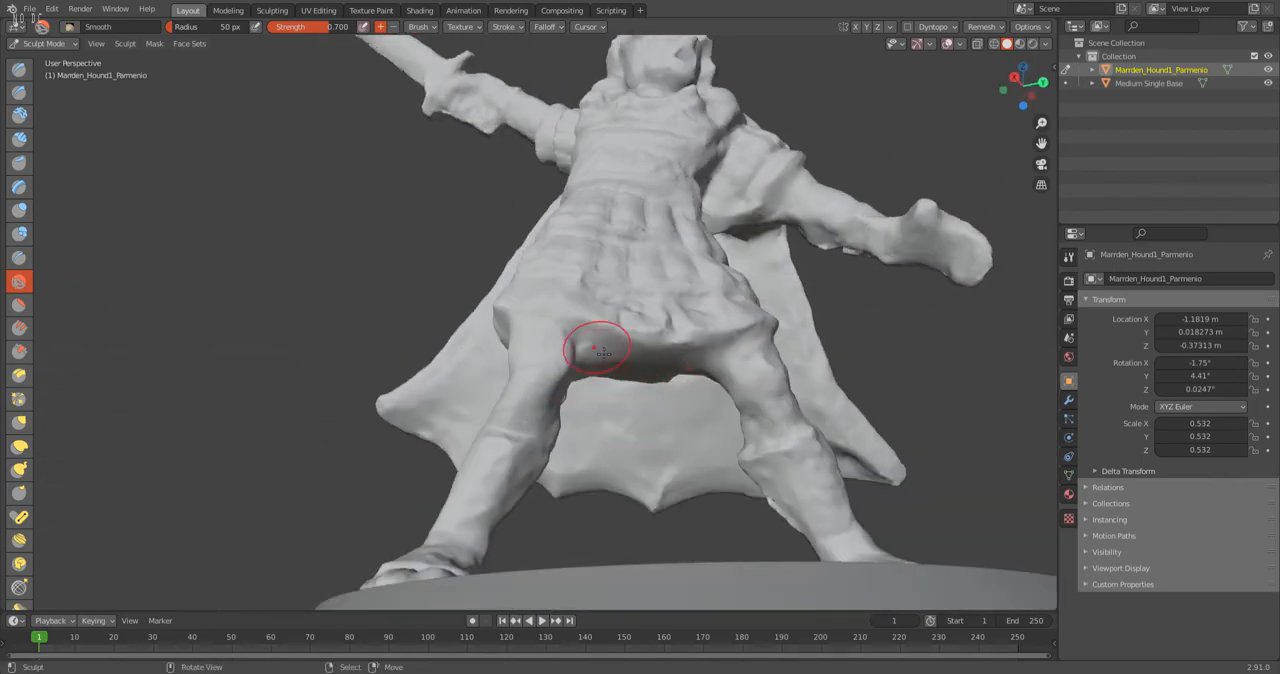
pyautogui.moveTo(663, 349); pyautogui.dragTo(608, 496, button='middle')
pyautogui.scroll(3, 608, 496)
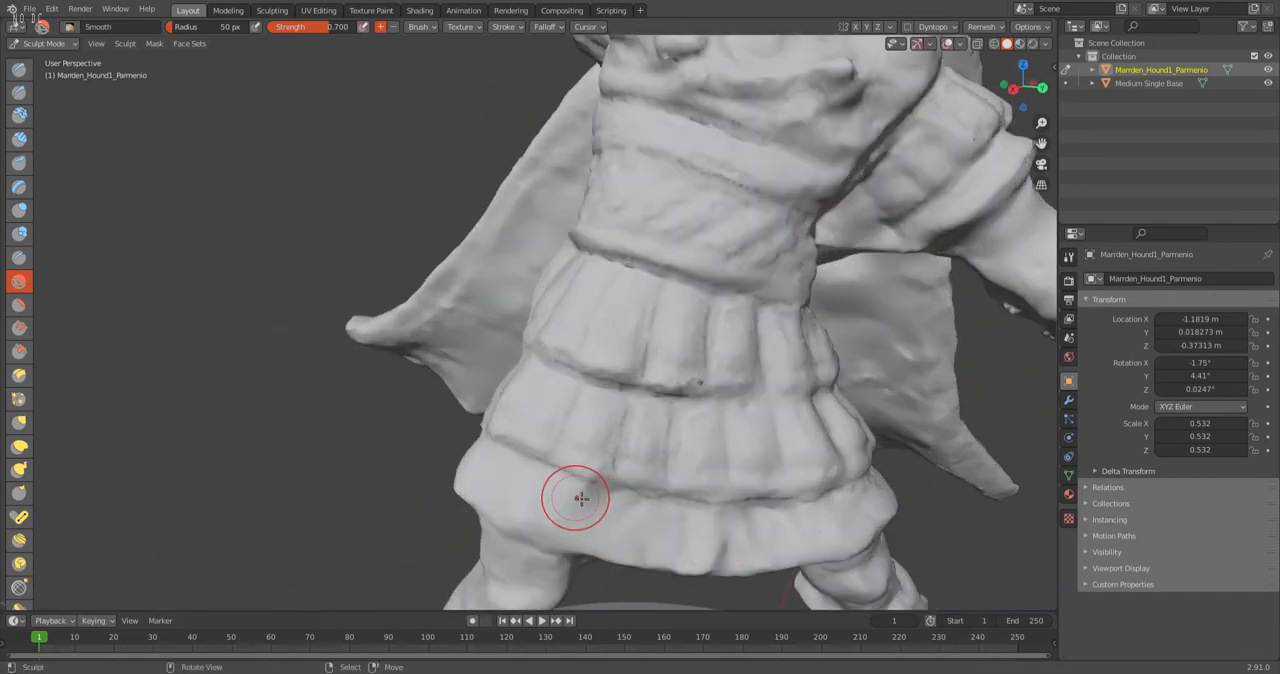
pyautogui.scroll(-3, 578, 498)
pyautogui.moveTo(532, 440); pyautogui.dragTo(505, 408, button='middle')
pyautogui.keyDown('shift'); pyautogui.moveTo(591, 560); pyautogui.dragTo(700, 369, button='middle'); pyautogui.keyUp('shift')
pyautogui.scroll(4, 702, 367)
pyautogui.moveTo(848, 366); pyautogui.dragTo(802, 372, button='middle')
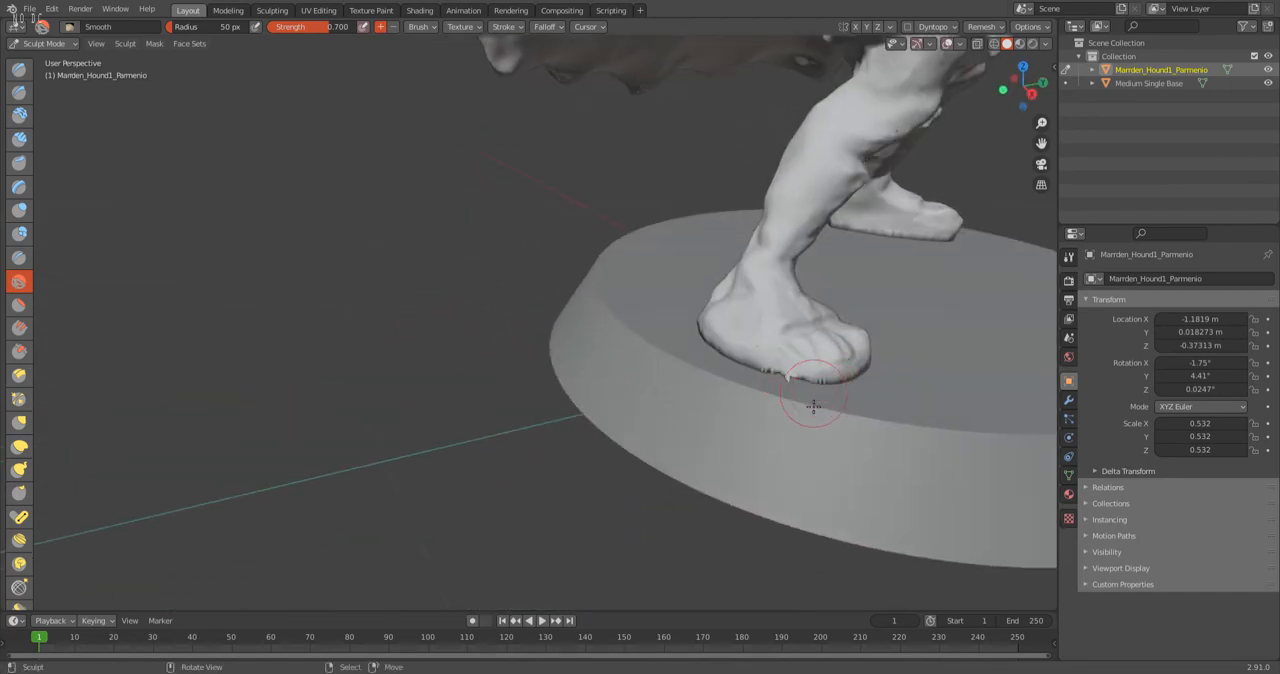
# Switch the warrior mesh to Edit Mode with a close view of the jagged spike on the front foot's lower edge.
pyautogui.scroll(3, 700, 460)
pyautogui.keyDown('shift'); pyautogui.moveTo(926, 457); pyautogui.dragTo(566, 434, button='middle'); pyautogui.keyUp('shift')
pyautogui.scroll(1, 567, 428)
pyautogui.scroll(2, 567, 400)
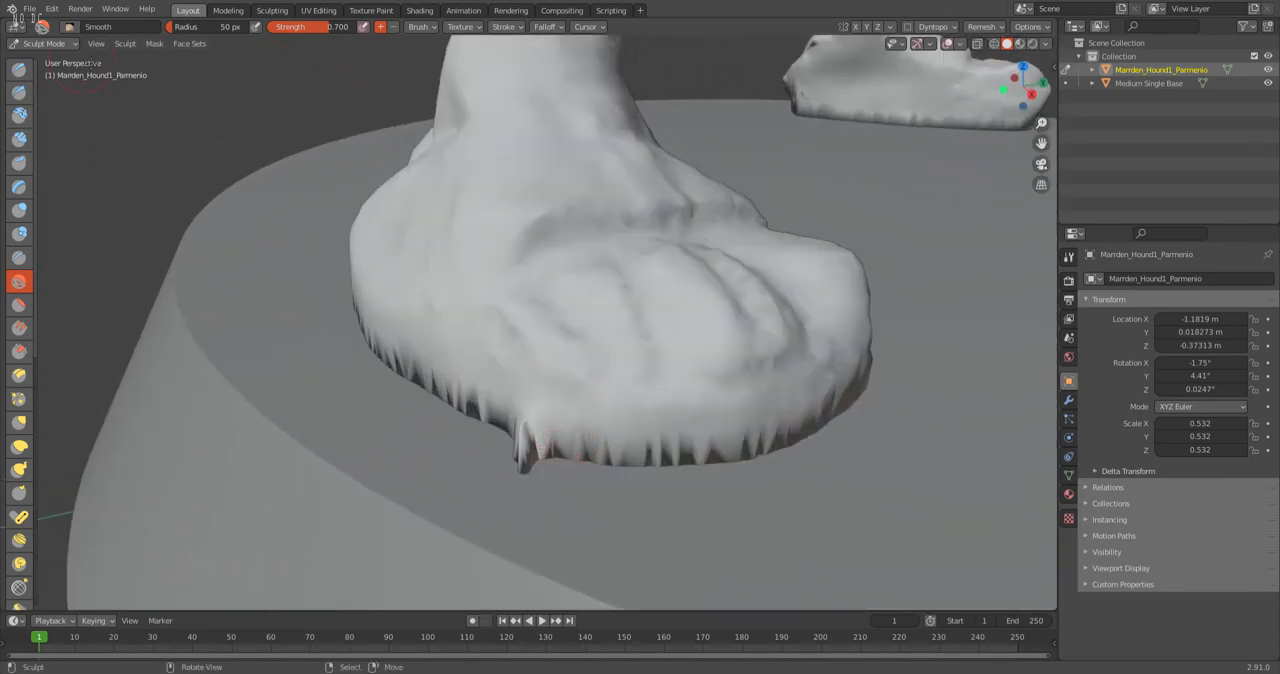
pyautogui.click(45, 44)
pyautogui.click(45, 74)
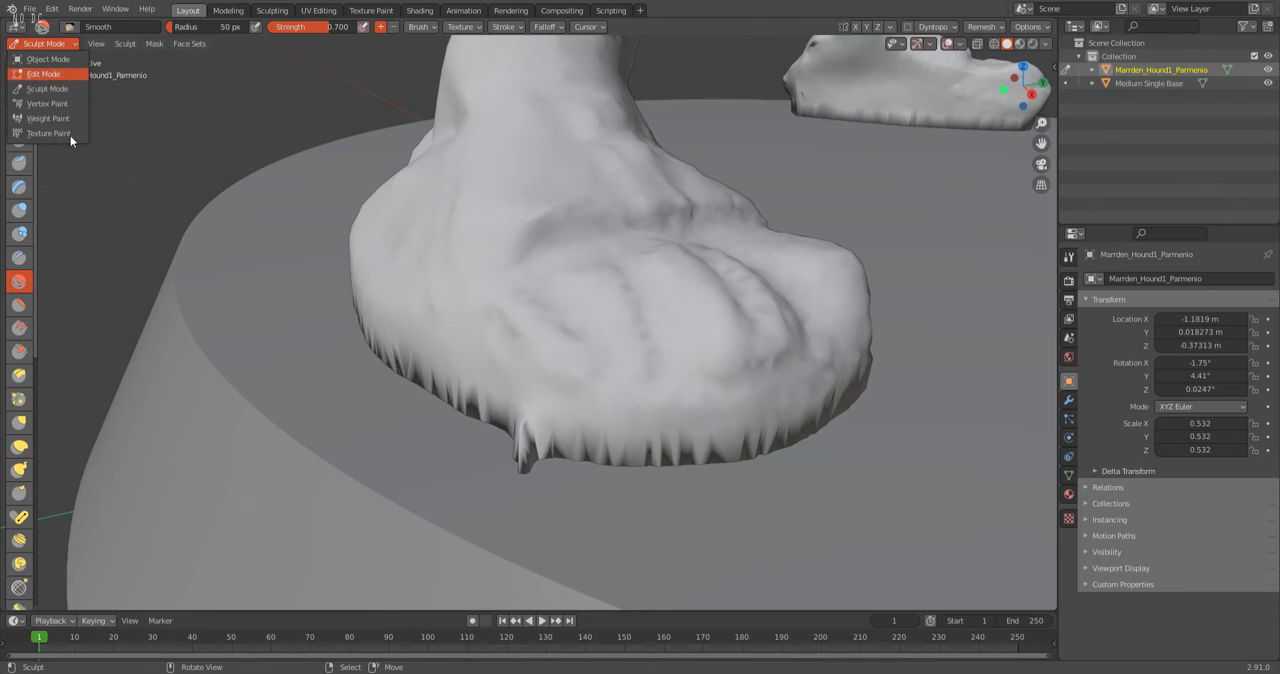
pyautogui.scroll(5, 502, 514)
pyautogui.scroll(-6, 609, 499)
pyautogui.keyDown('shift'); pyautogui.moveTo(601, 502); pyautogui.dragTo(605, 437, button='middle'); pyautogui.keyUp('shift')
pyautogui.scroll(6, 581, 419)
pyautogui.scroll(-3, 582, 430)
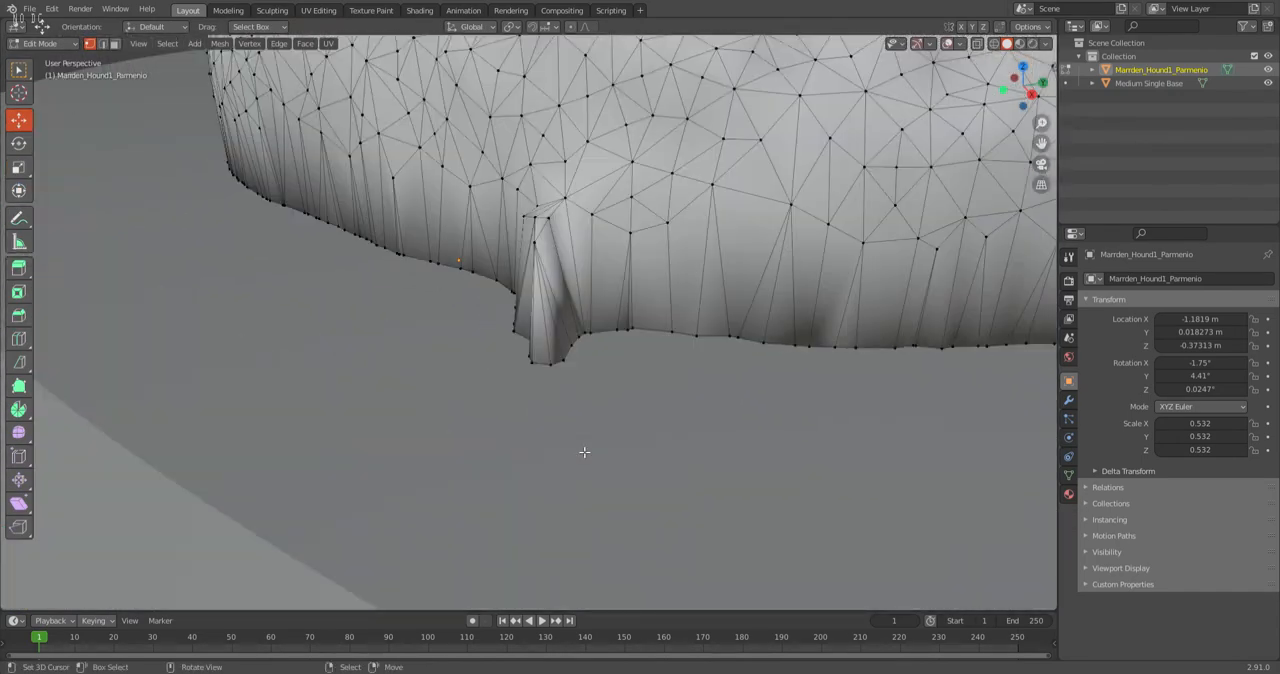
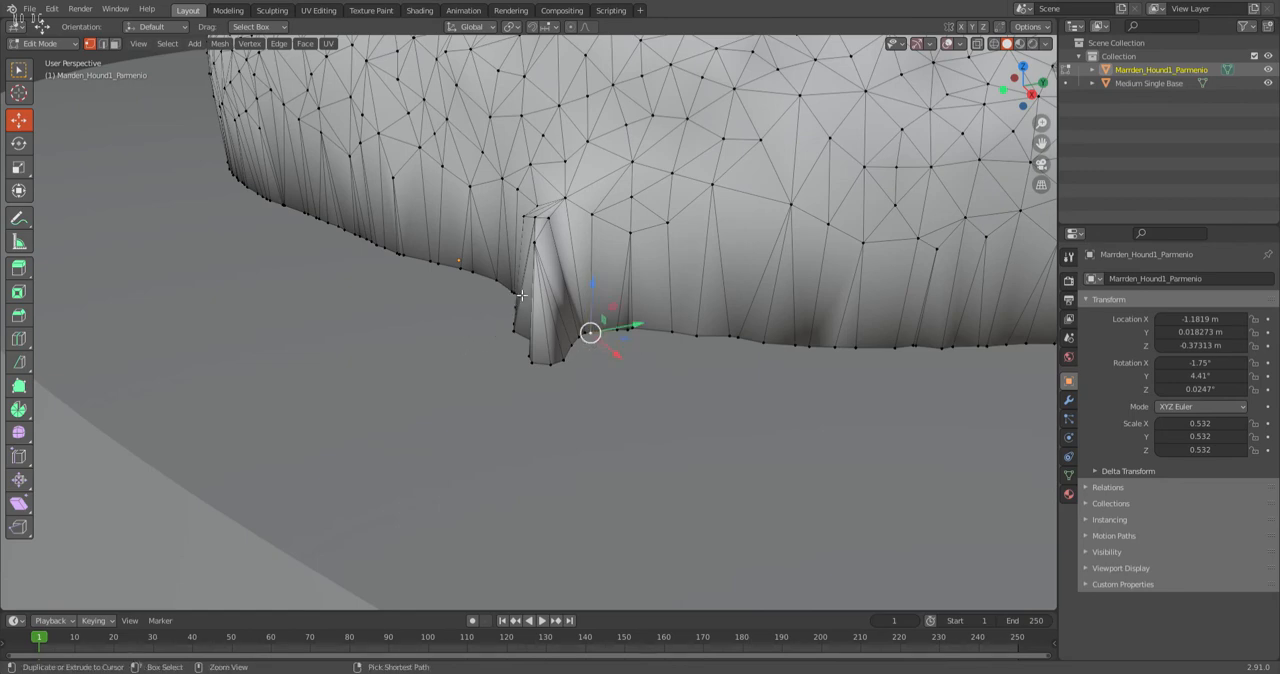
# Select the vertices outlining the spike on the front foot's lower edge and merge them at their center.
pyautogui.keyDown('ctrl'); pyautogui.click(518, 297); pyautogui.keyUp('ctrl')
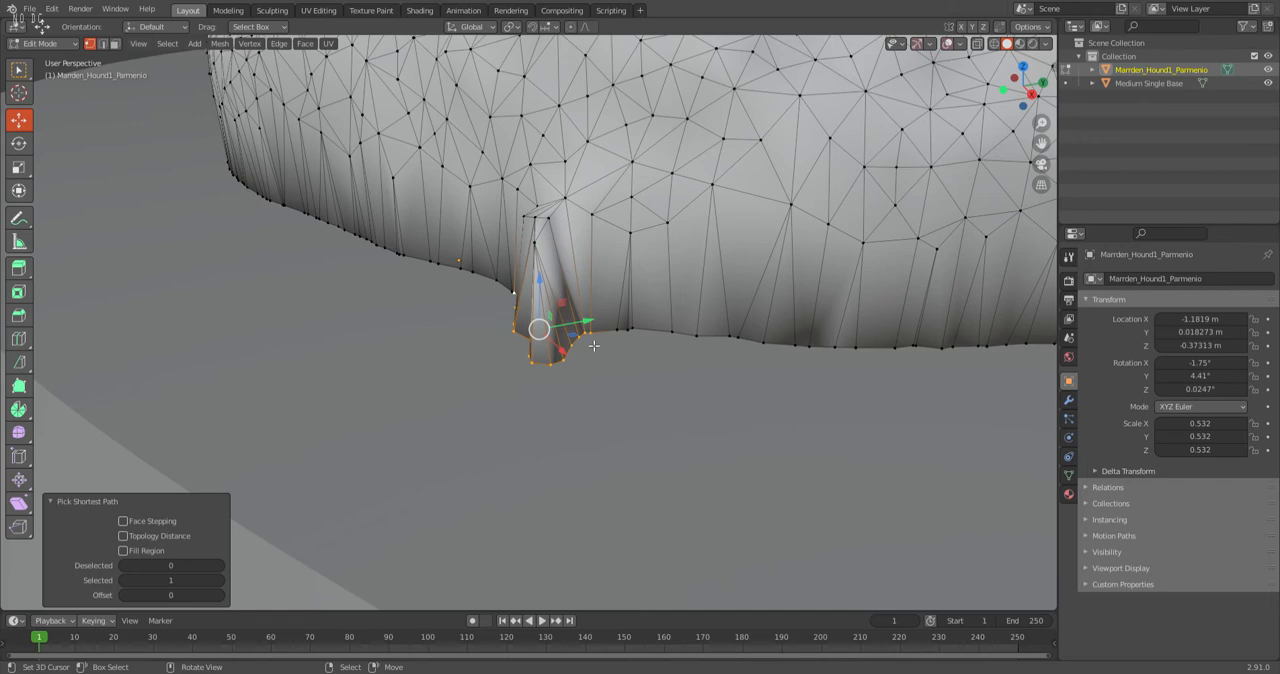
pyautogui.press('m')
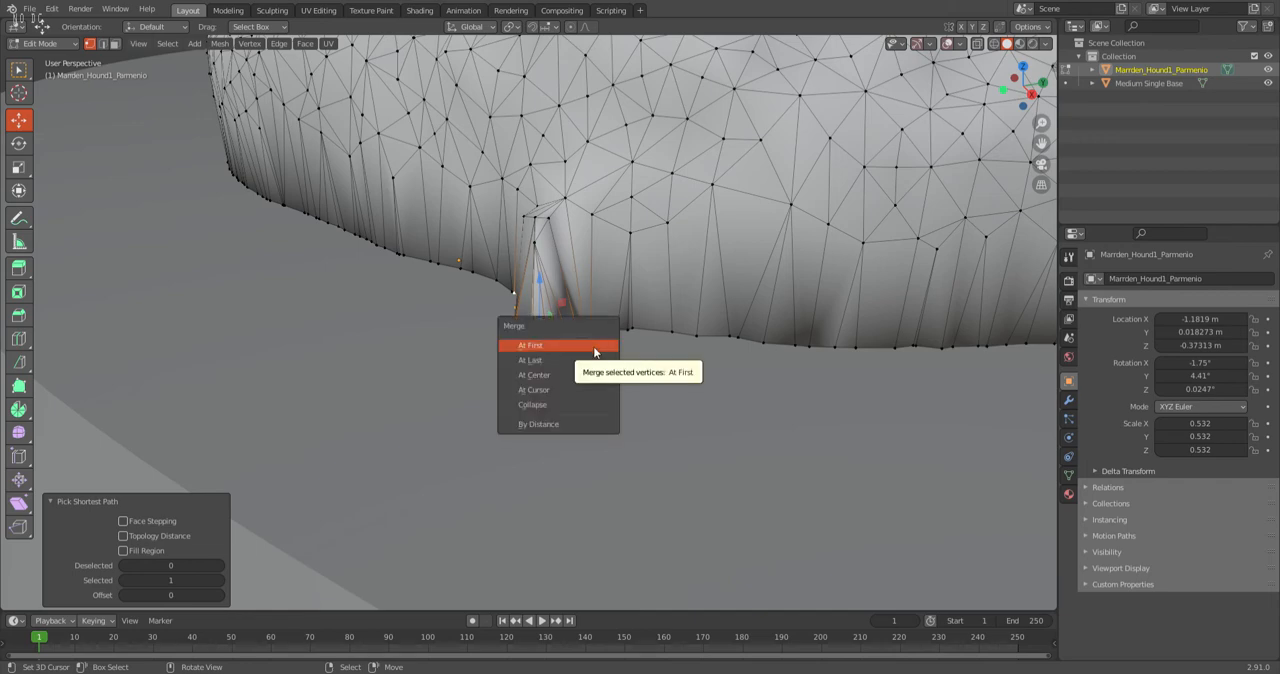
pyautogui.click(533, 384)
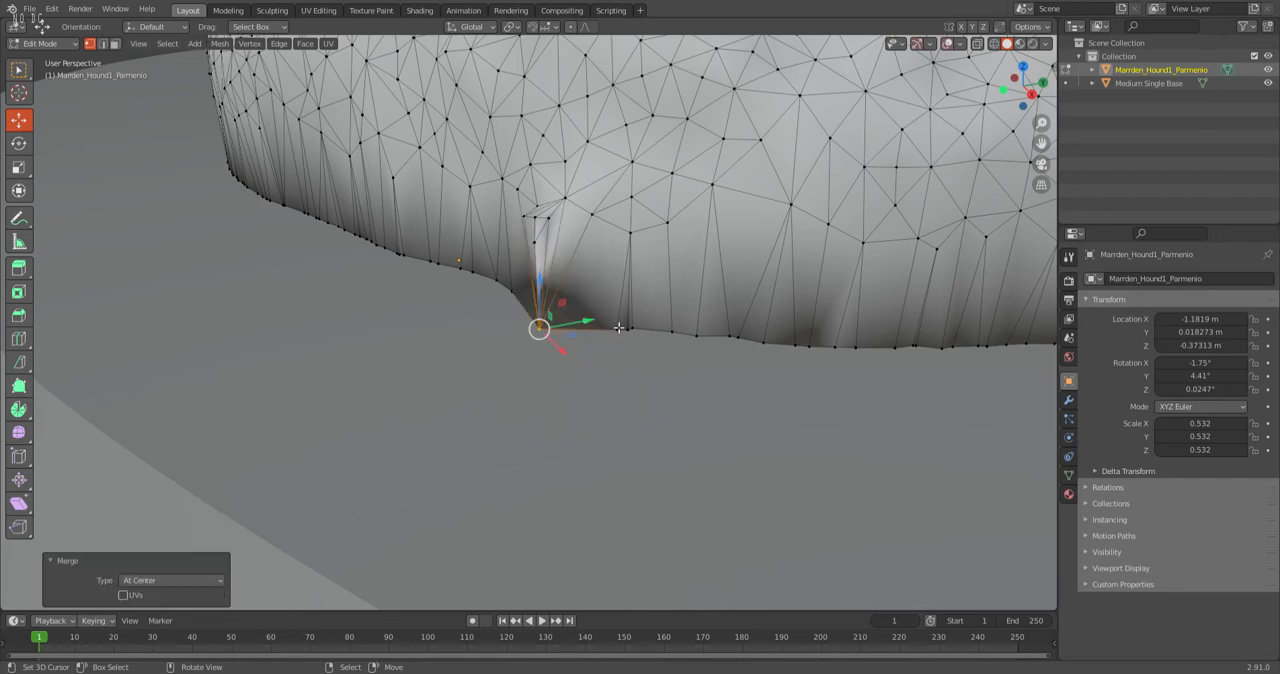
# Move the merged vertex 0.00348 m along Y and -0.006532 m along X, in line with the sole's edge.
pyautogui.moveTo(590, 325); pyautogui.dragTo(618, 320)
pyautogui.moveTo(616, 328); pyautogui.dragTo(646, 346, button='middle')
pyautogui.scroll(-7, 646, 346)
pyautogui.moveTo(738, 288); pyautogui.dragTo(851, 298, button='middle')
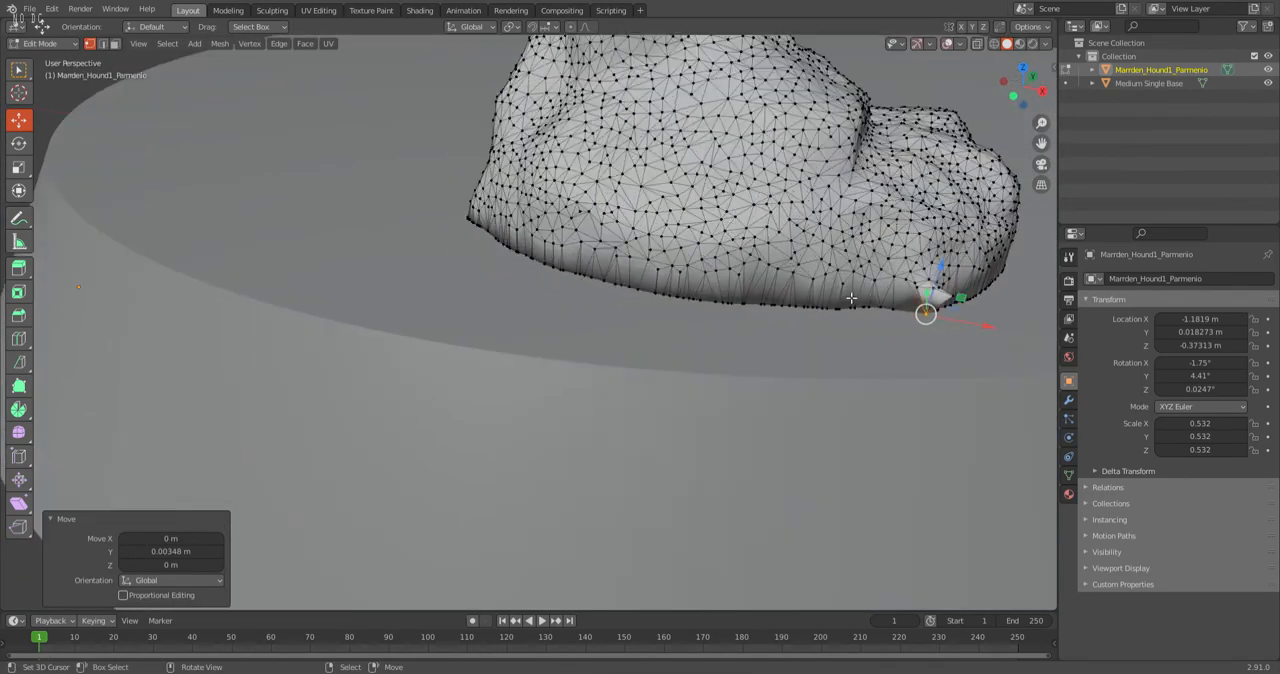
pyautogui.click(963, 300)
pyautogui.moveTo(1020, 313); pyautogui.dragTo(1003, 314)
pyautogui.keyDown('shift'); pyautogui.moveTo(966, 324); pyautogui.dragTo(753, 324, button='middle'); pyautogui.keyUp('shift')
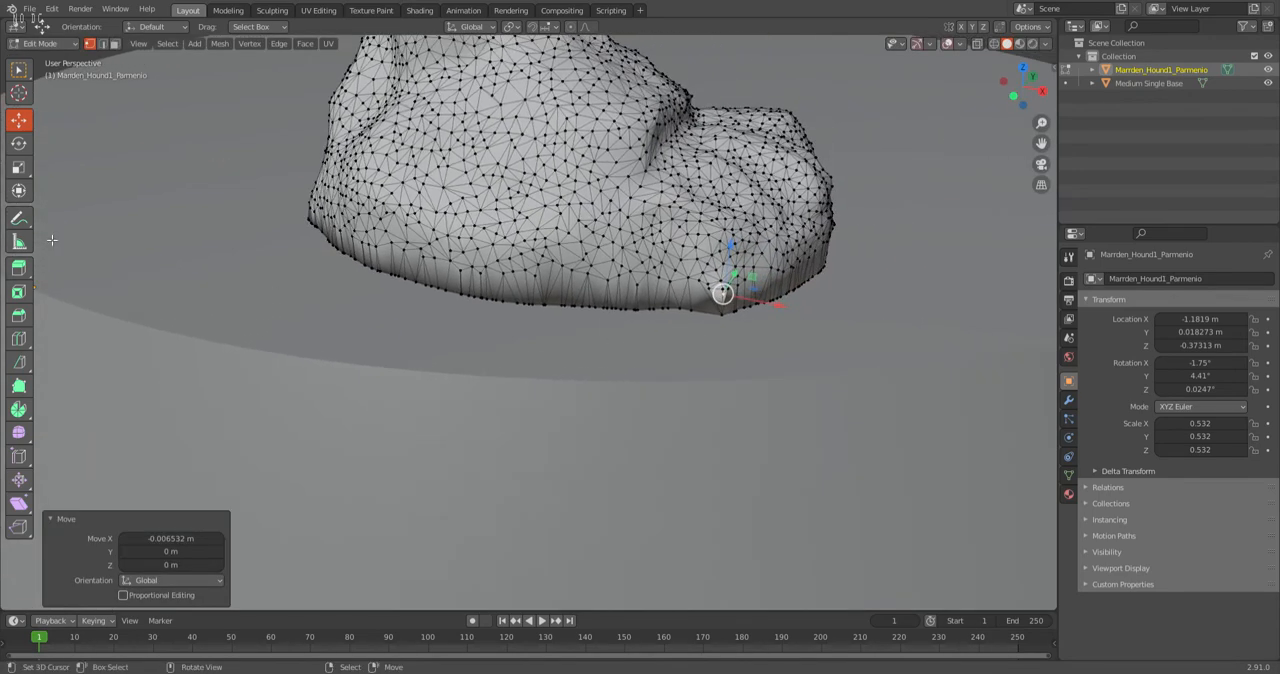
# Switch the warrior to Sculpt Mode and soften the merged point on the foot's lower edge with the Smooth brush.
pyautogui.click(45, 44)
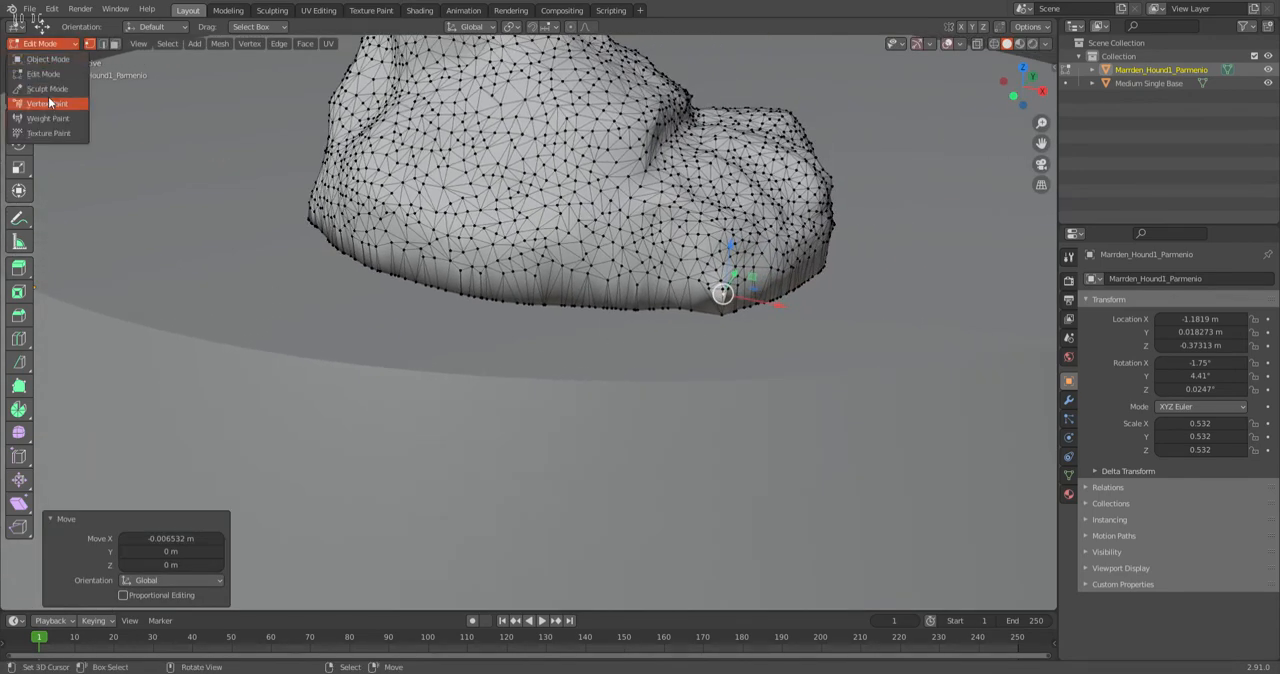
pyautogui.click(47, 89)
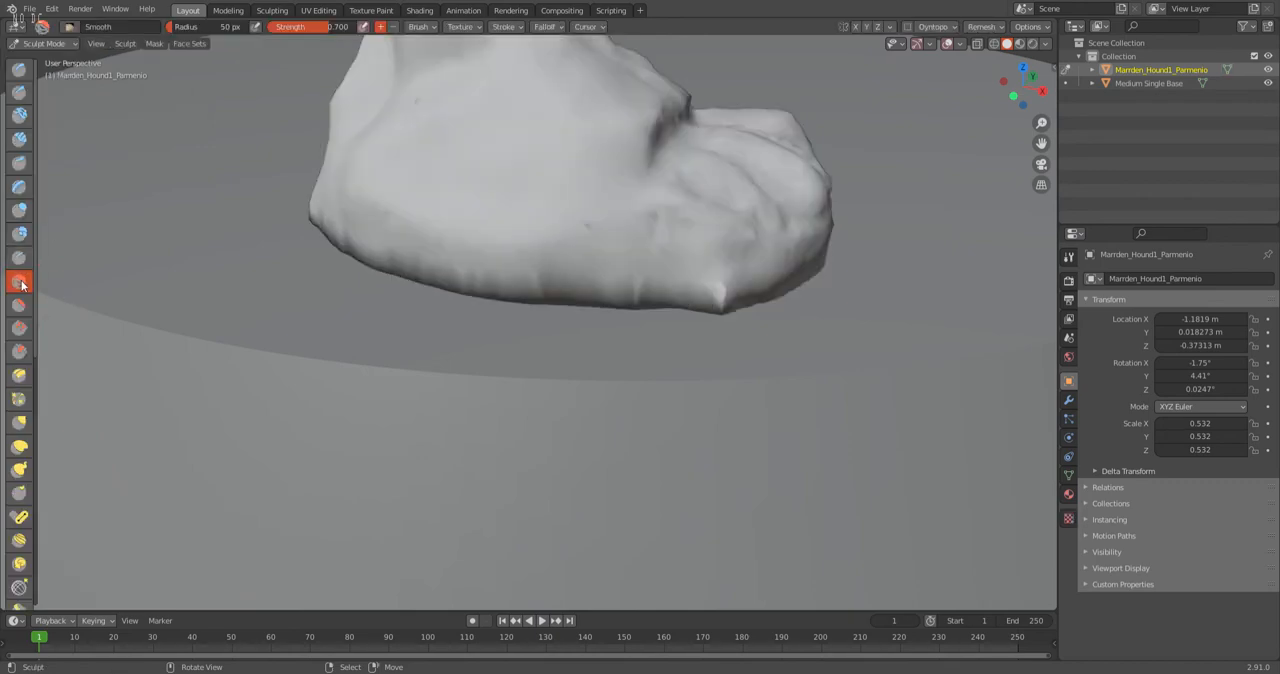
pyautogui.scroll(3, 857, 257)
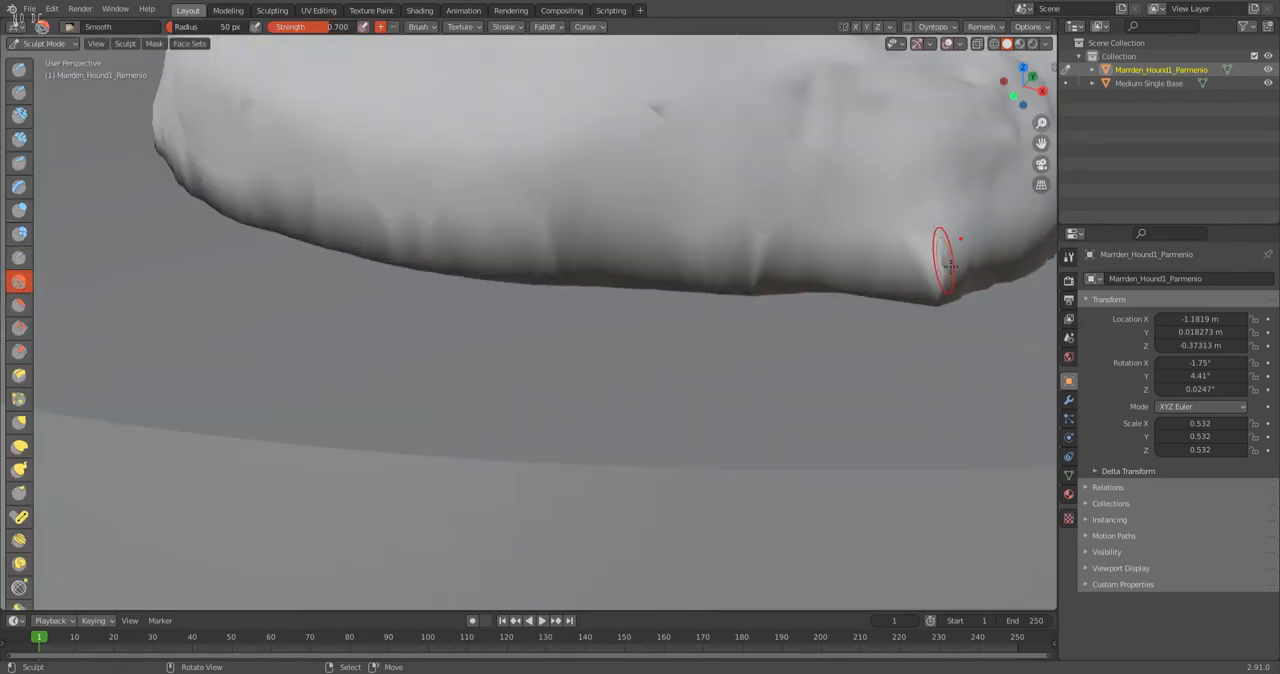
pyautogui.scroll(-4, 761, 287)
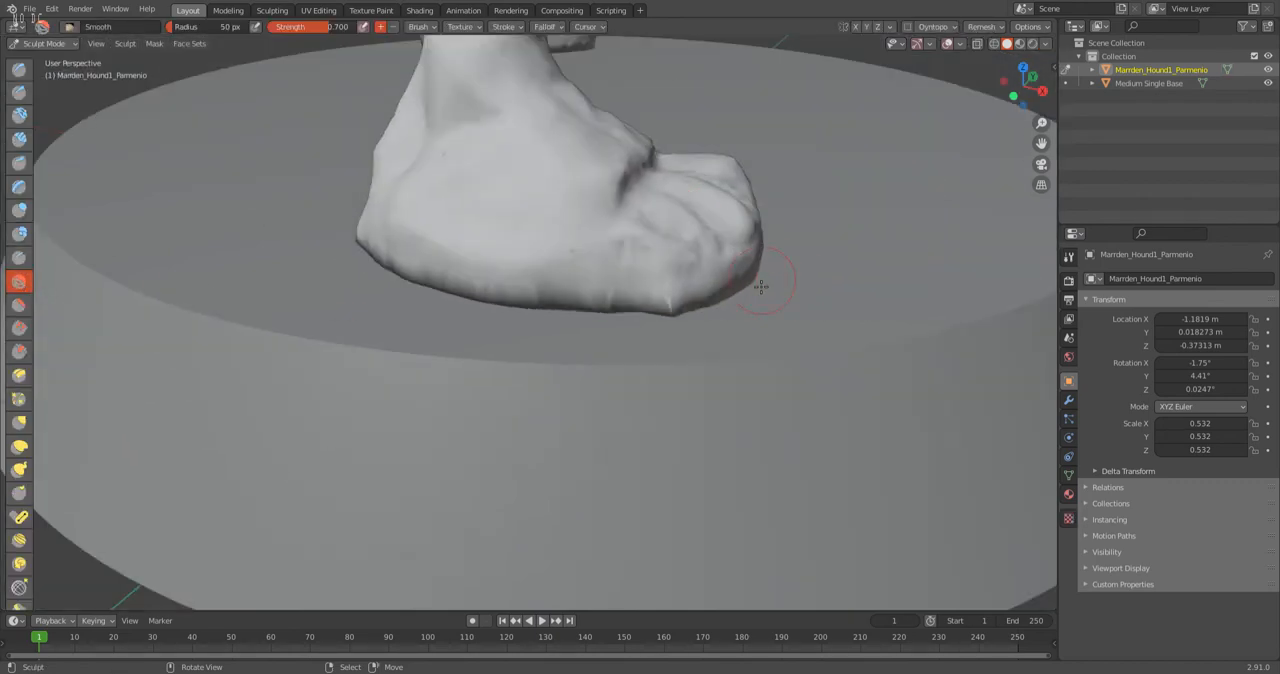
pyautogui.scroll(-3, 761, 287)
pyautogui.moveTo(674, 306); pyautogui.dragTo(406, 277, button='middle')
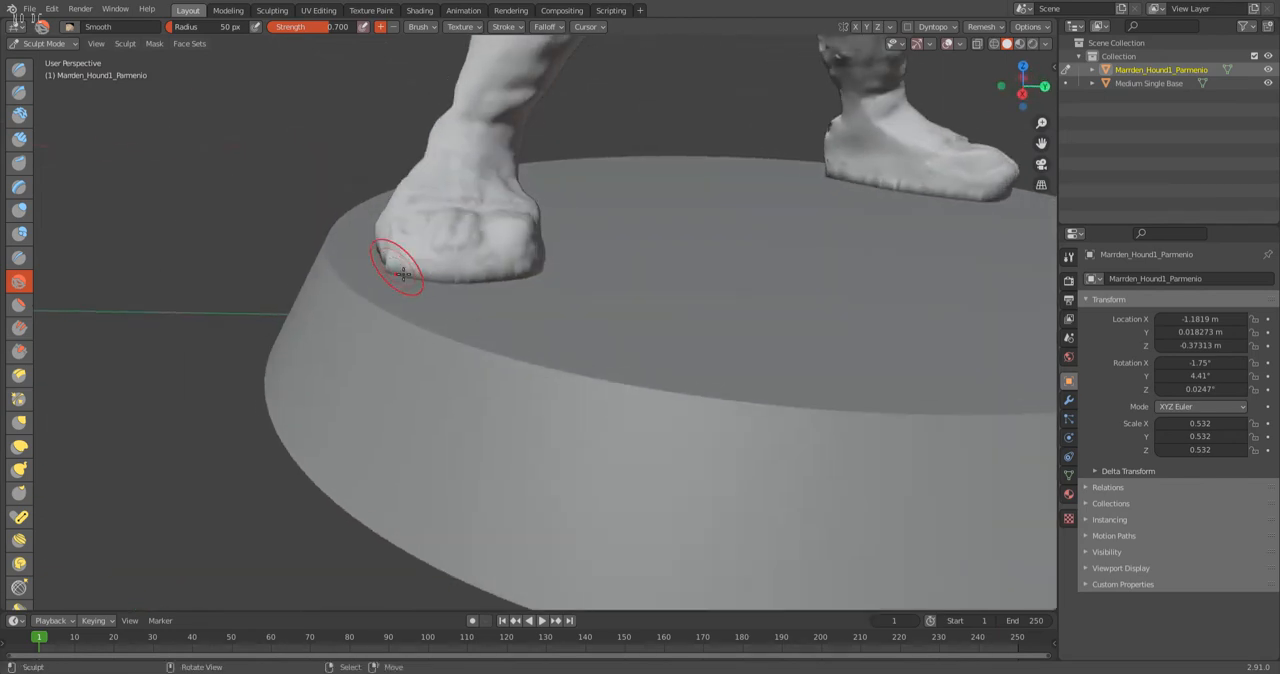
# Examine the whole figure from all sides, including the cape's back, the torso and the skirt, for leftover surface flaws.
pyautogui.moveTo(542, 359)
pyautogui.mouseDown(button='middle')
pyautogui.moveTo(562, 330)
pyautogui.moveTo(631, 337)
pyautogui.moveTo(511, 343)
pyautogui.moveTo(579, 269)
pyautogui.moveTo(432, 280)
pyautogui.moveTo(543, 409)
pyautogui.moveTo(555, 446)
pyautogui.moveTo(741, 313)
pyautogui.mouseUp(button='middle')
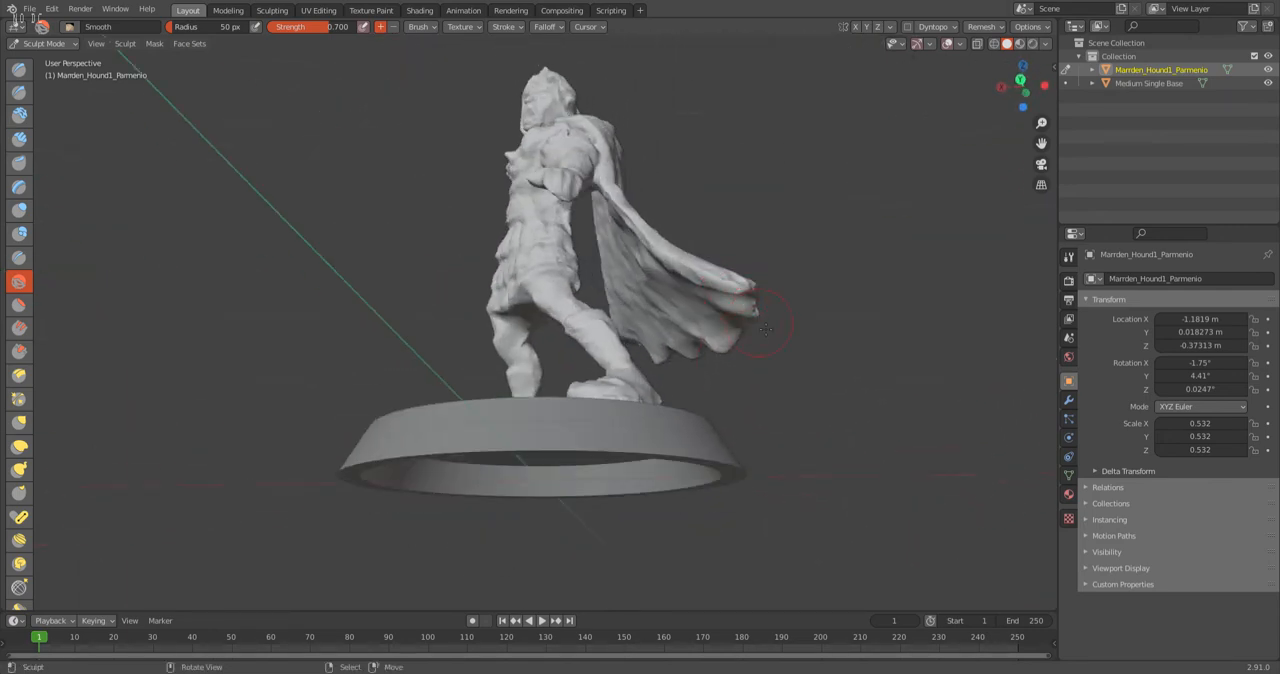
pyautogui.moveTo(795, 367); pyautogui.dragTo(520, 350, button='middle')
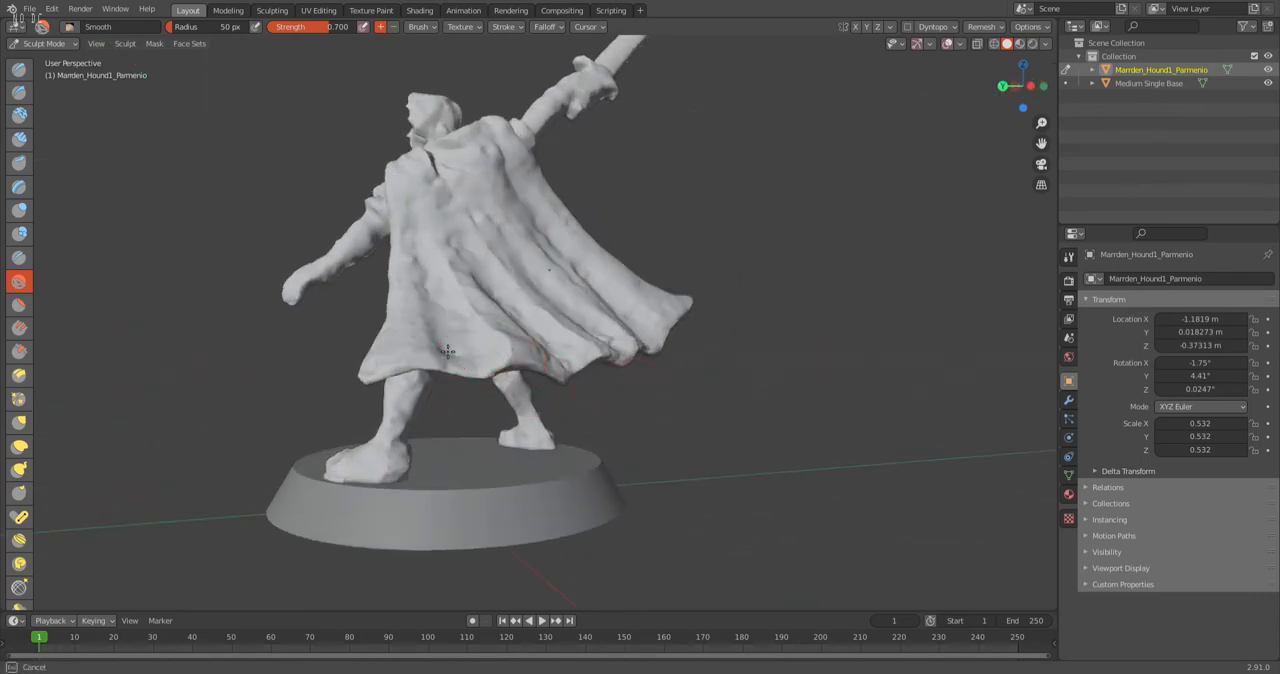
pyautogui.moveTo(652, 385); pyautogui.dragTo(429, 409, button='middle')
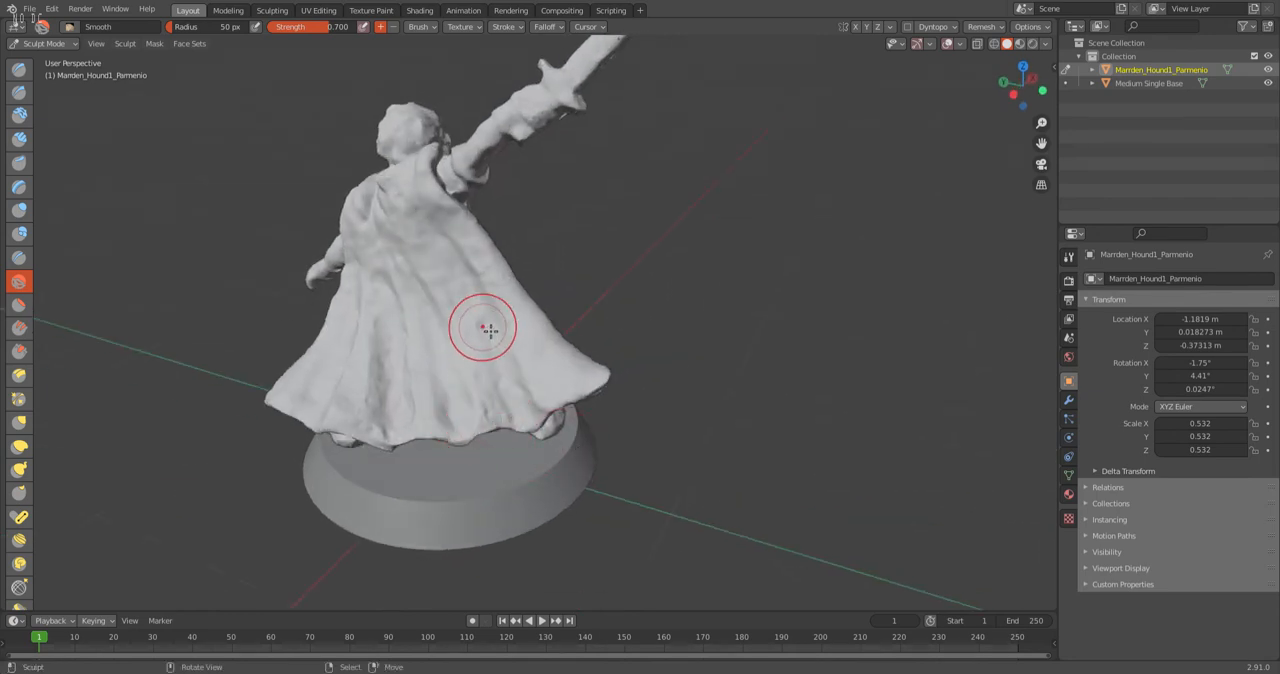
pyautogui.moveTo(371, 206)
pyautogui.mouseDown(button='middle')
pyautogui.moveTo(521, 268)
pyautogui.moveTo(520, 290)
pyautogui.mouseUp(button='middle')
pyautogui.moveTo(591, 249)
pyautogui.mouseDown(button='middle')
pyautogui.moveTo(632, 203)
pyautogui.moveTo(445, 180)
pyautogui.moveTo(420, 205)
pyautogui.mouseUp(button='middle')
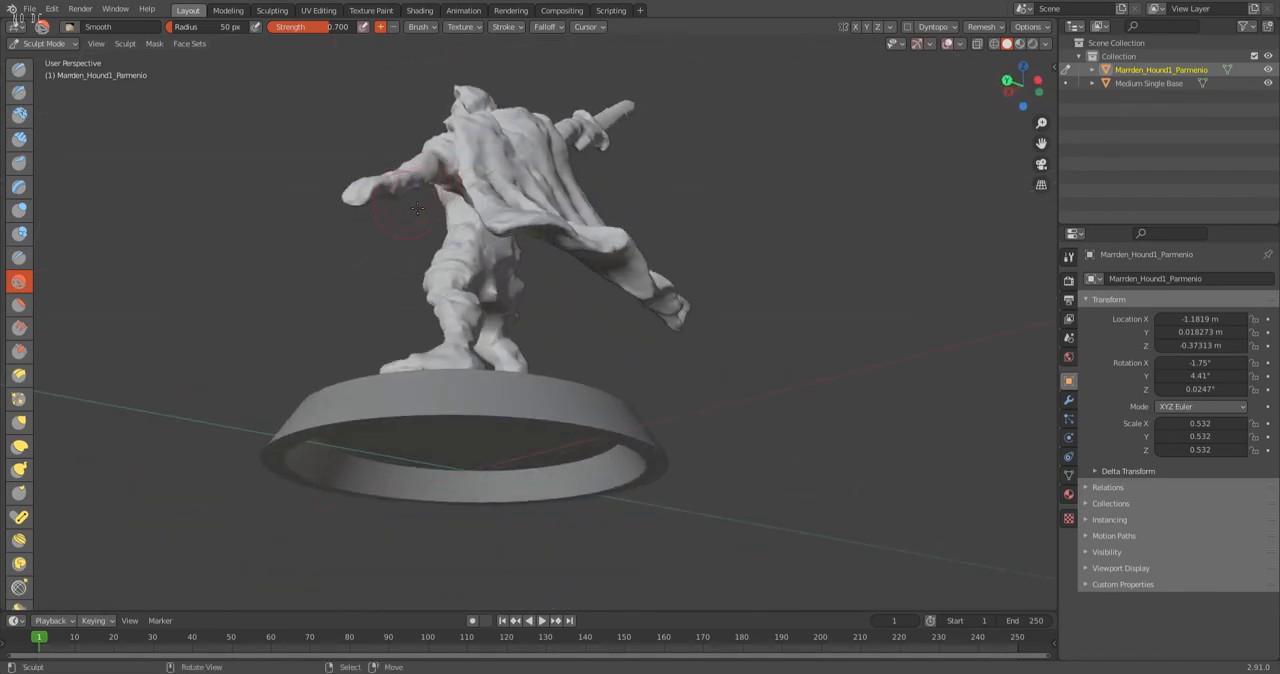
pyautogui.scroll(5, 420, 168)
pyautogui.keyDown('shift'); pyautogui.moveTo(418, 165); pyautogui.dragTo(445, 165, button='middle'); pyautogui.keyUp('shift')
pyautogui.moveTo(500, 270); pyautogui.dragTo(490, 300)
pyautogui.moveTo(480, 308)
pyautogui.mouseDown(button='middle')
pyautogui.moveTo(466, 347)
pyautogui.moveTo(422, 362)
pyautogui.moveTo(449, 377)
pyautogui.moveTo(441, 293)
pyautogui.mouseUp(button='middle')
pyautogui.scroll(2, 441, 294)
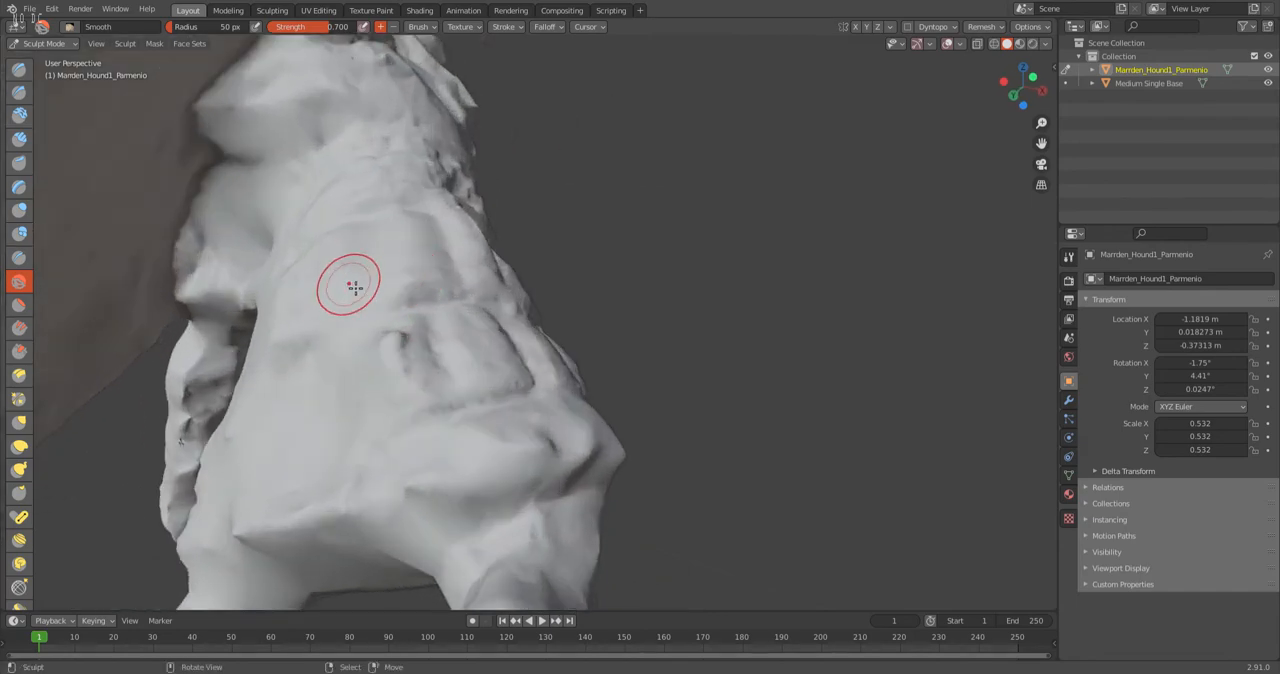
pyautogui.moveTo(487, 332); pyautogui.dragTo(490, 441, button='middle')
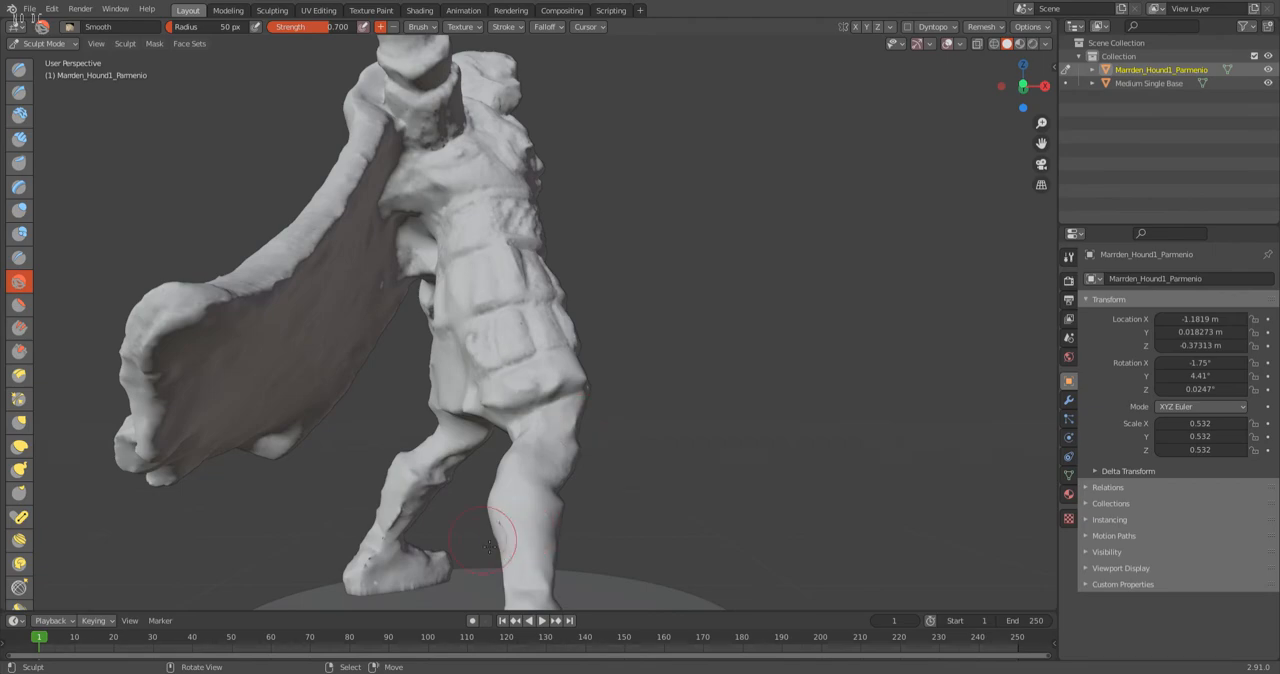
pyautogui.moveTo(431, 512)
pyautogui.mouseDown(button='middle')
pyautogui.moveTo(505, 430)
pyautogui.moveTo(520, 380)
pyautogui.moveTo(530, 400)
pyautogui.moveTo(655, 366)
pyautogui.moveTo(660, 293)
pyautogui.moveTo(517, 357)
pyautogui.moveTo(490, 330)
pyautogui.moveTo(553, 395)
pyautogui.moveTo(565, 375)
pyautogui.moveTo(591, 403)
pyautogui.moveTo(534, 389)
pyautogui.moveTo(517, 409)
pyautogui.moveTo(484, 414)
pyautogui.moveTo(503, 418)
pyautogui.mouseUp(button='middle')
pyautogui.scroll(-3, 503, 418)
# Return the warrior to Object Mode and save the project file.
pyautogui.click(38, 44)
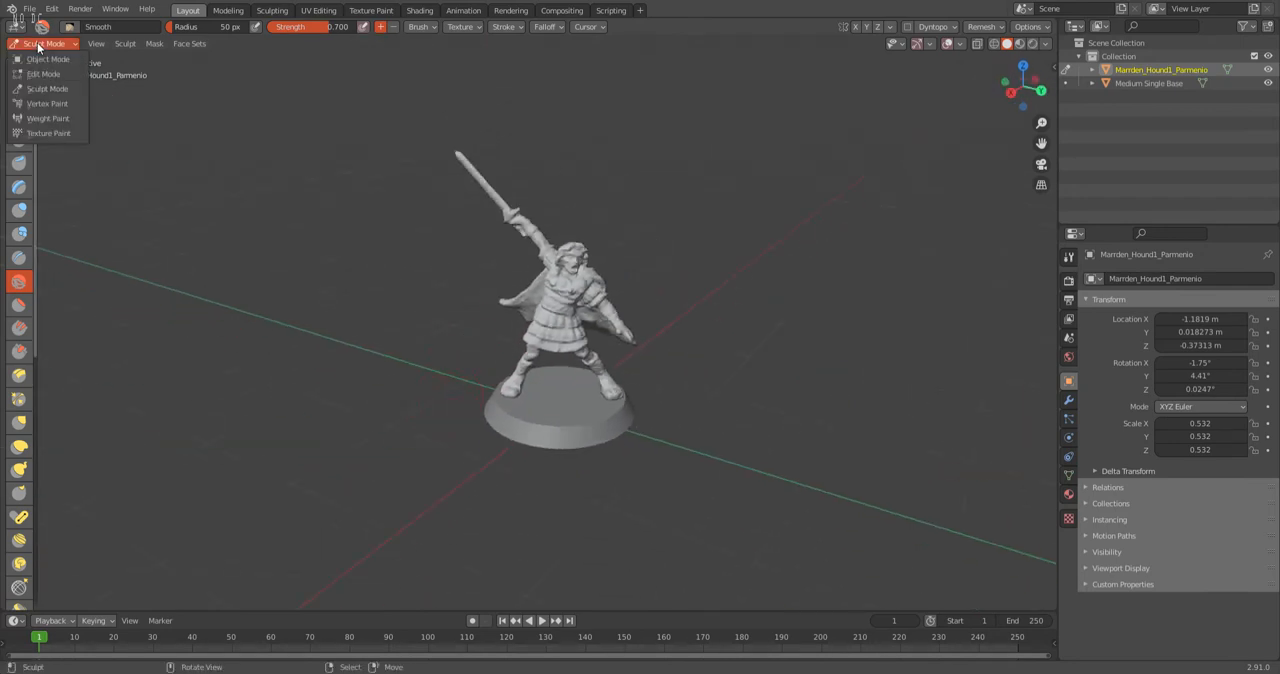
pyautogui.click(46, 59)
pyautogui.moveTo(403, 299); pyautogui.dragTo(290, 330, button='middle')
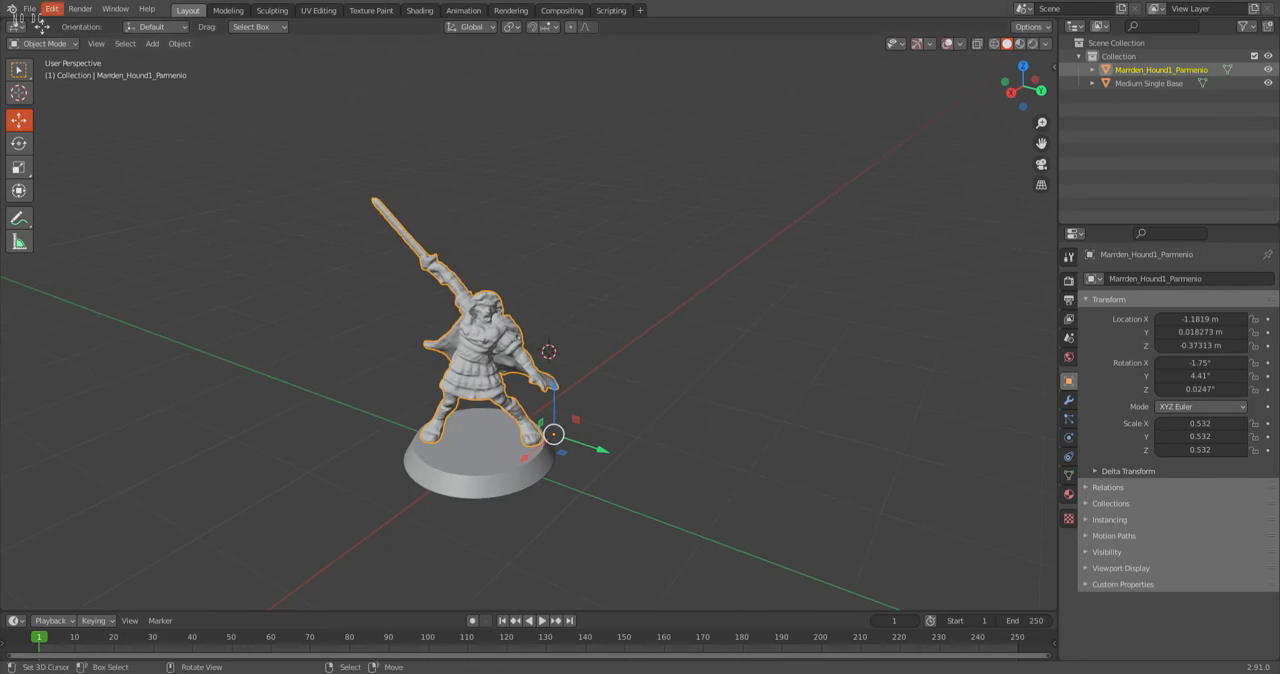
pyautogui.click(30, 9)
pyautogui.click(46, 99)
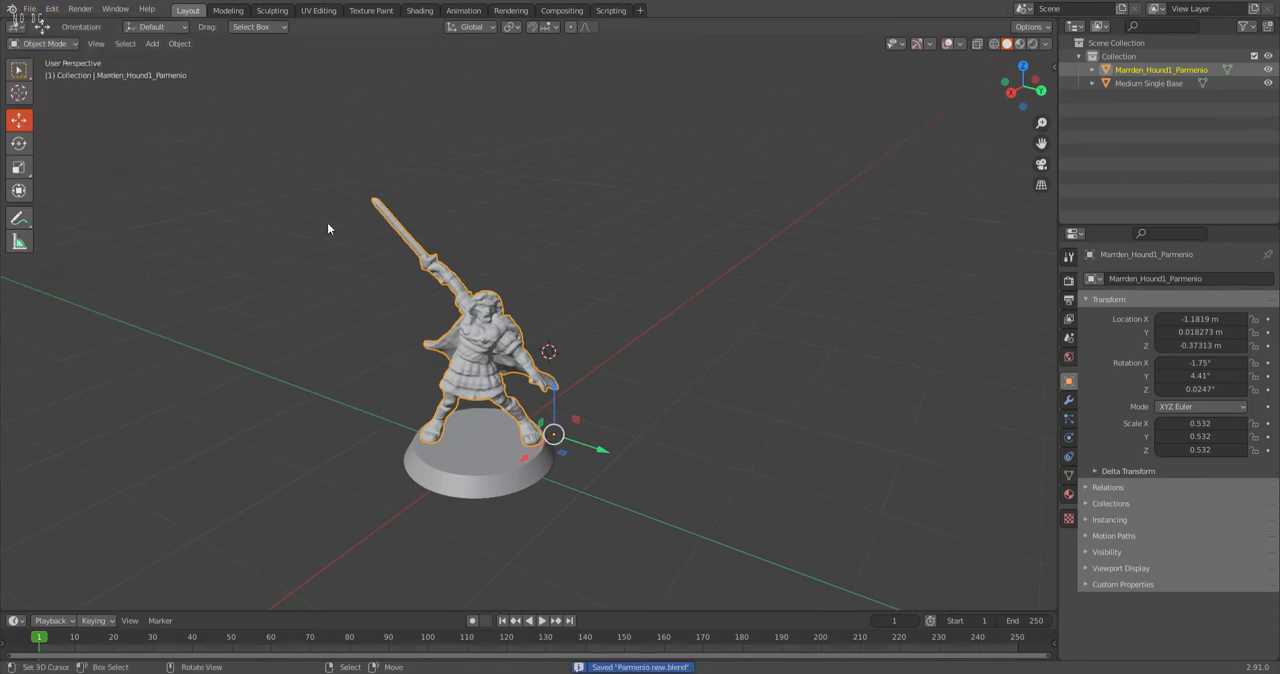
# Delete the round base and select the remaining warrior model.
pyautogui.keyDown('shift'); pyautogui.moveTo(331, 314); pyautogui.dragTo(458, 282, button='middle'); pyautogui.keyUp('shift')
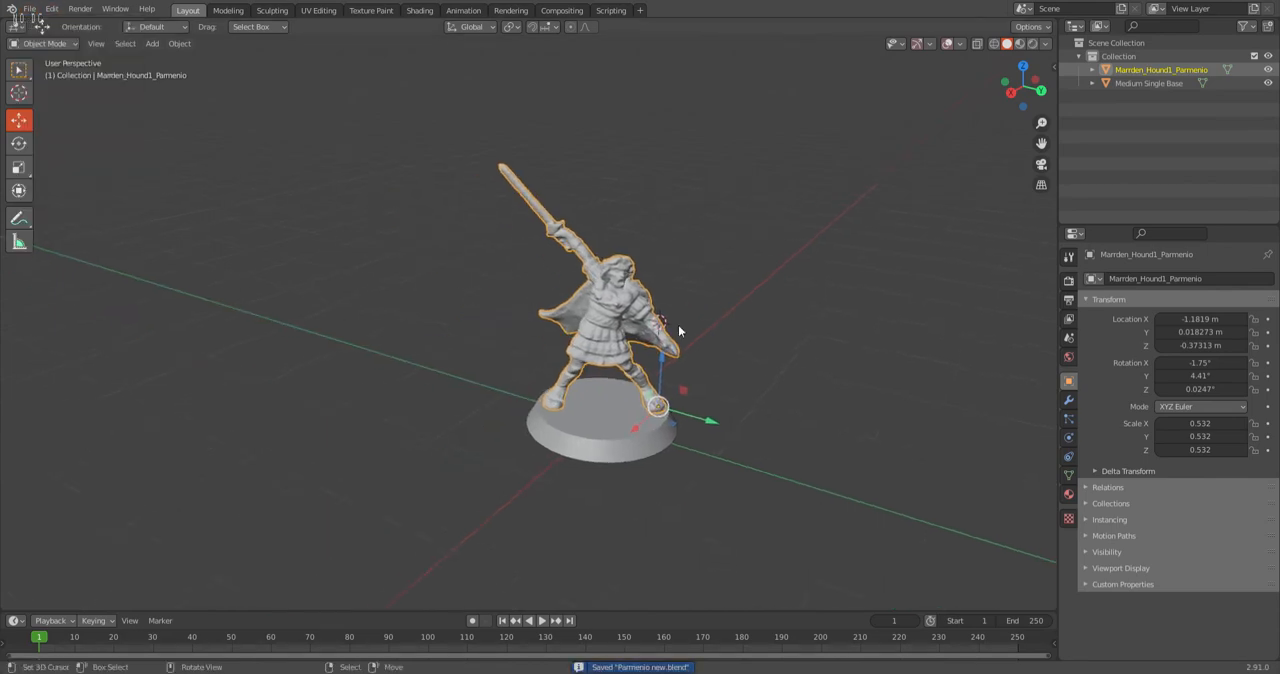
pyautogui.scroll(2, 697, 333)
pyautogui.moveTo(639, 327); pyautogui.dragTo(639, 327, button='middle')
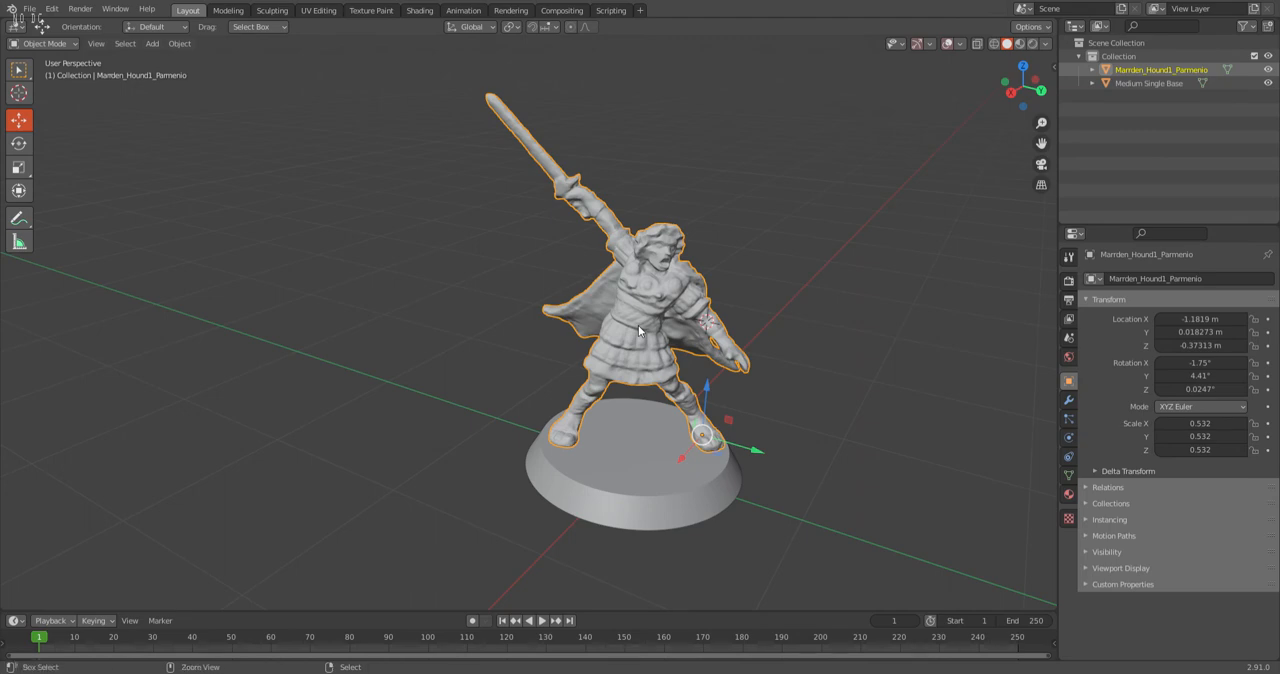
pyautogui.hotkey('ctrl', 'i')
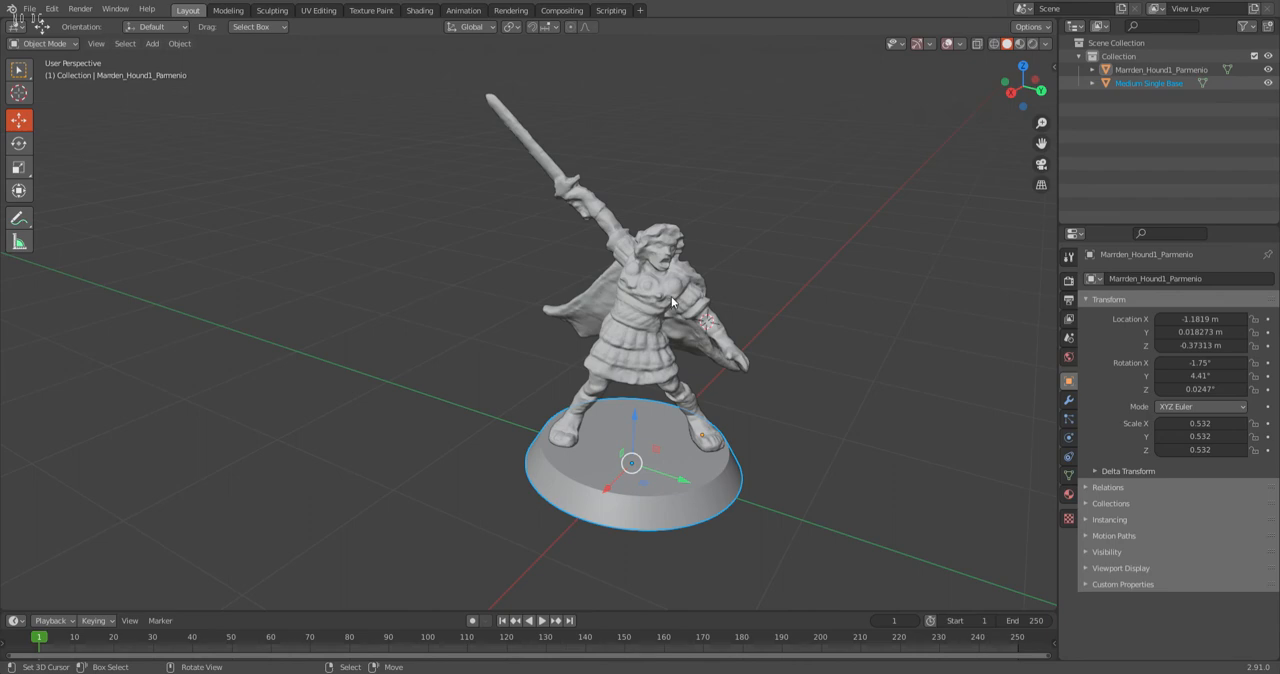
pyautogui.press('x')
pyautogui.click(646, 300)
pyautogui.press('a')
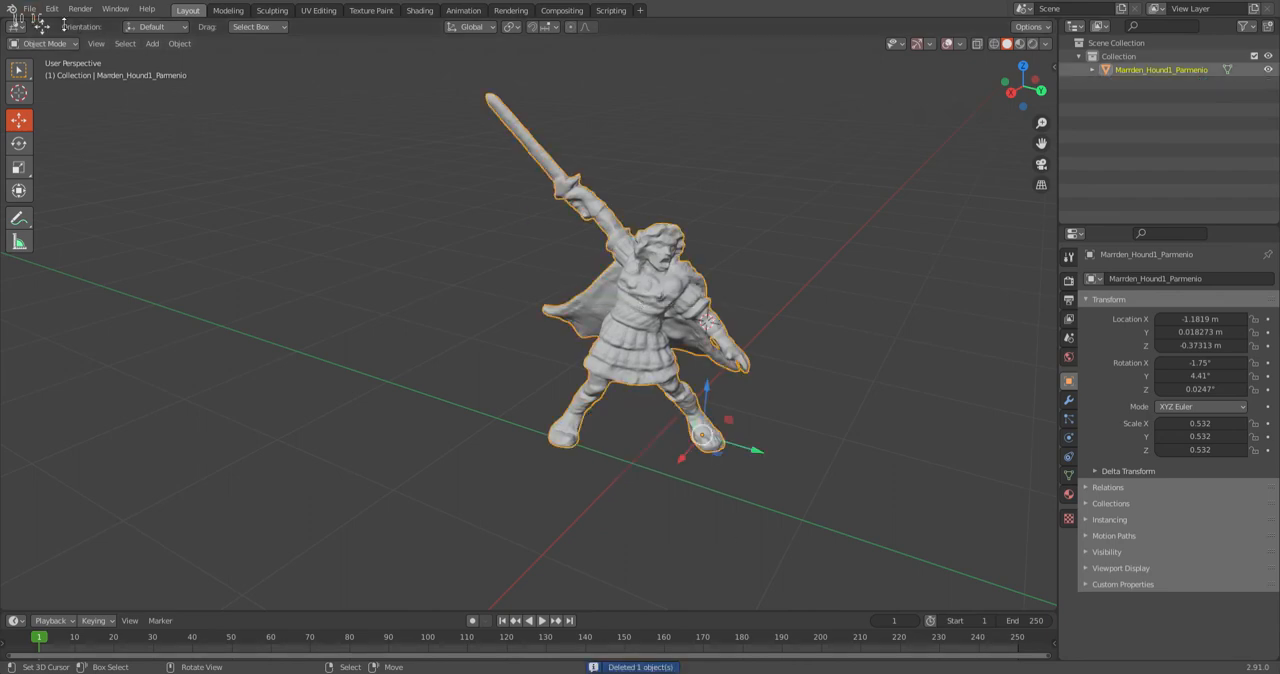
# Export the warrior model without its base in STL format.
pyautogui.click(29, 9)
pyautogui.moveTo(64, 203)
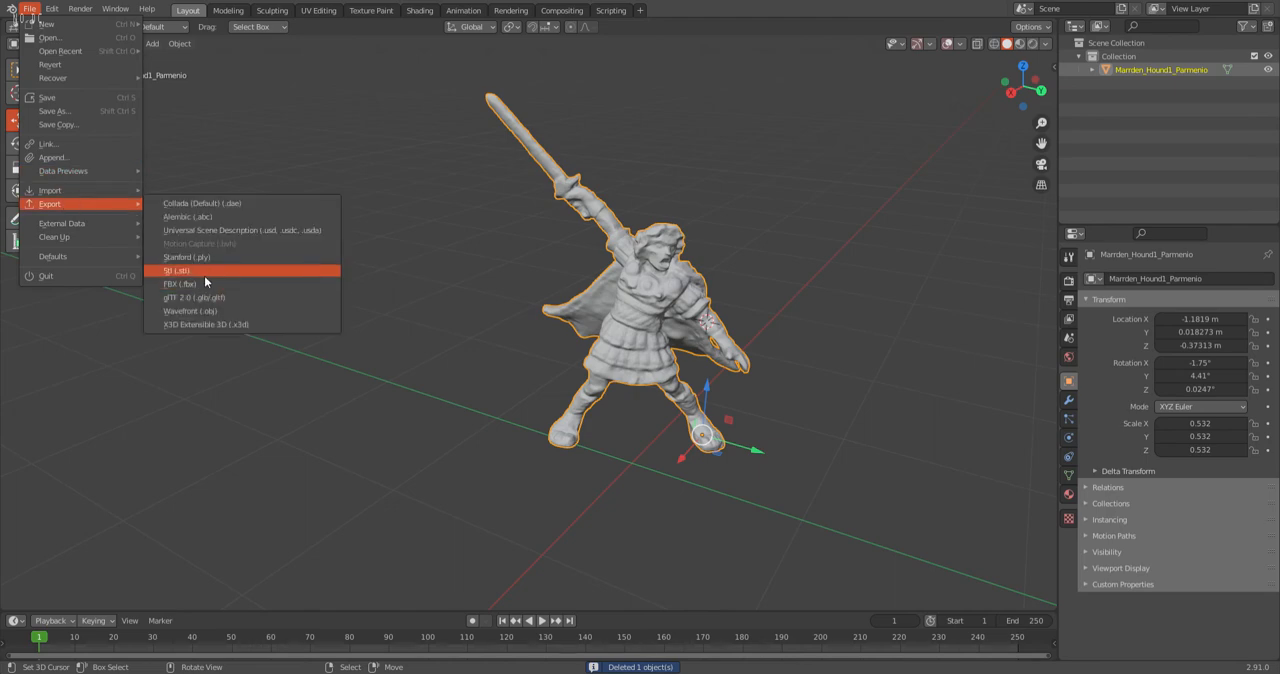
pyautogui.click(240, 271)
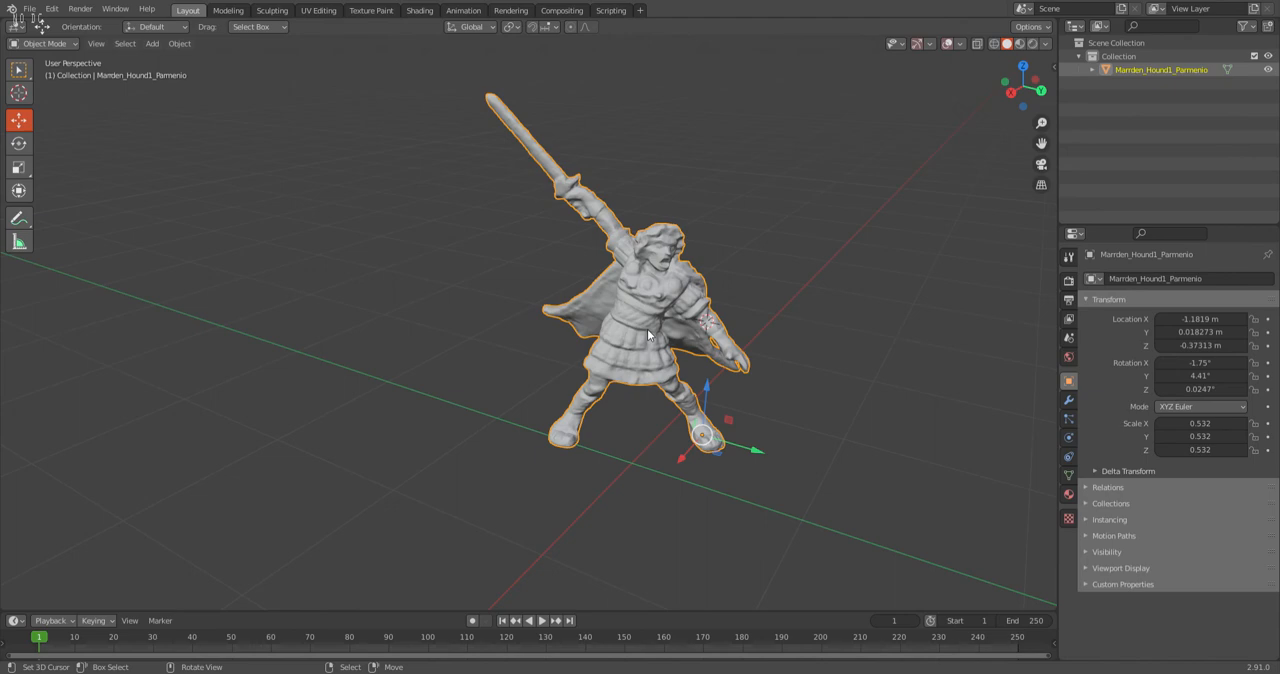
# Undo the deletion of the round base beneath the warrior.
pyautogui.scroll(-4, 450, 243)
pyautogui.hotkey('ctrl', 'z')
pyautogui.hotkey('ctrl', 'z')
pyautogui.scroll(4, 600, 368)
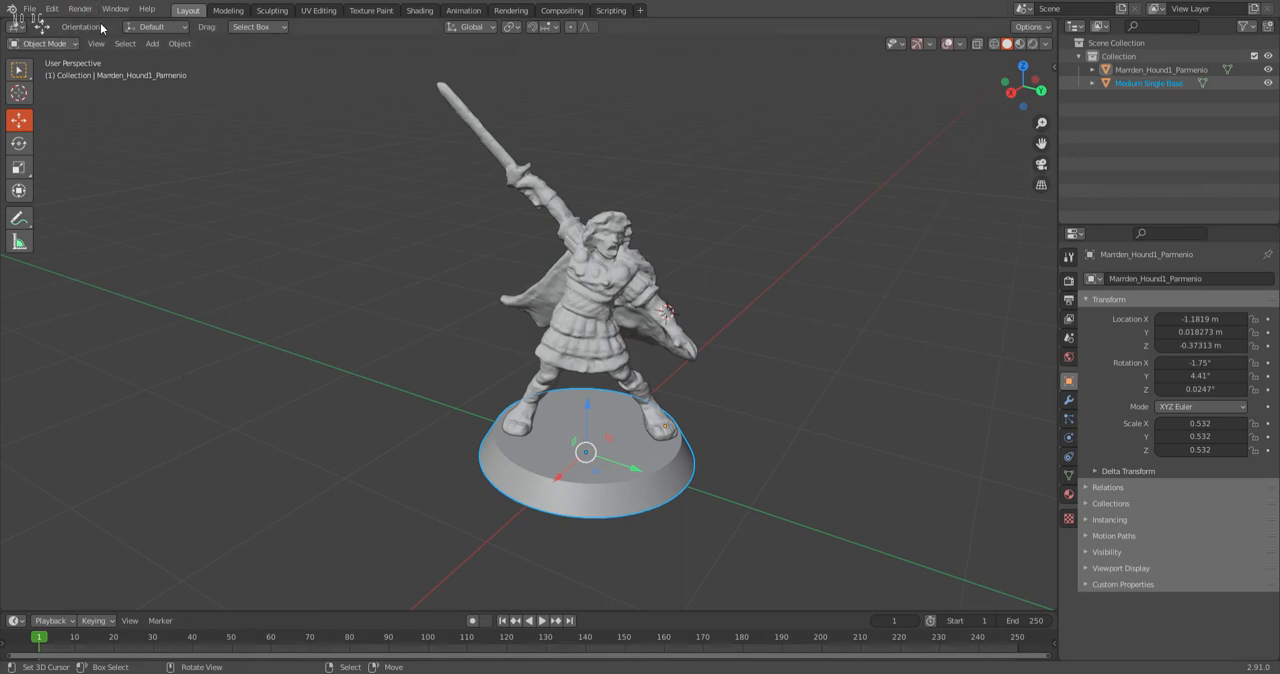
# Add a cylinder mesh and set its X, Y and Z location to 0 m.
pyautogui.click(152, 44)
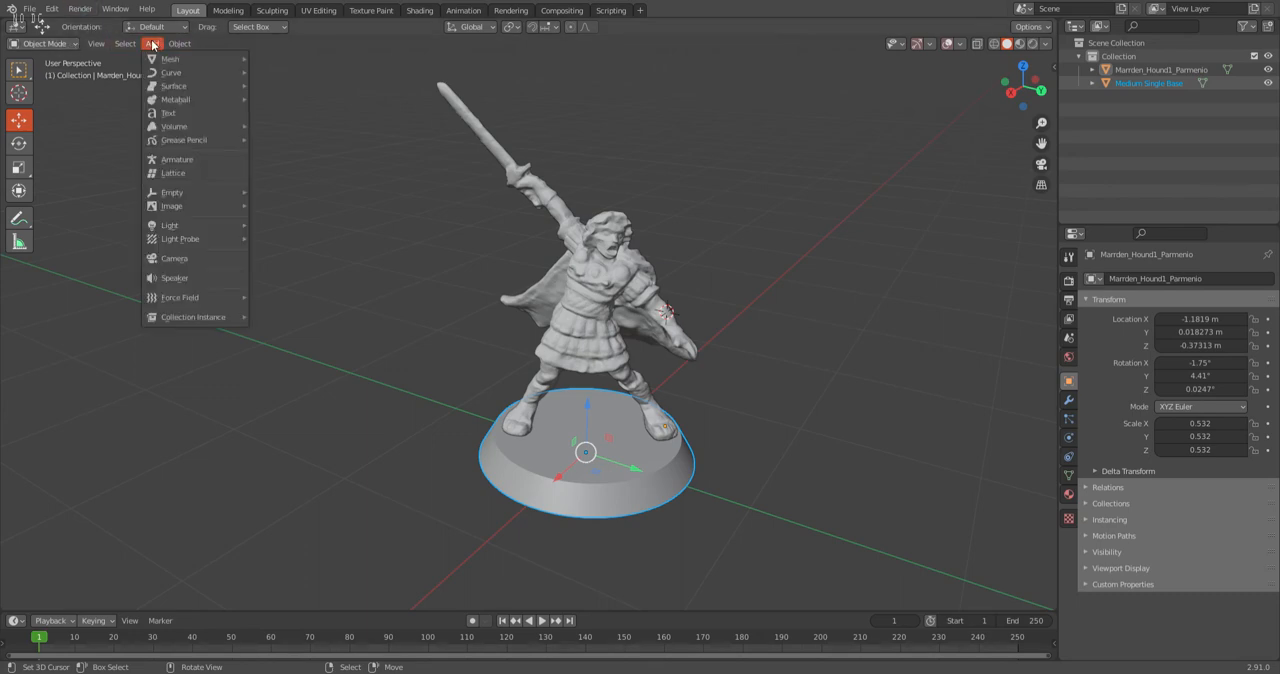
pyautogui.moveTo(156, 62)
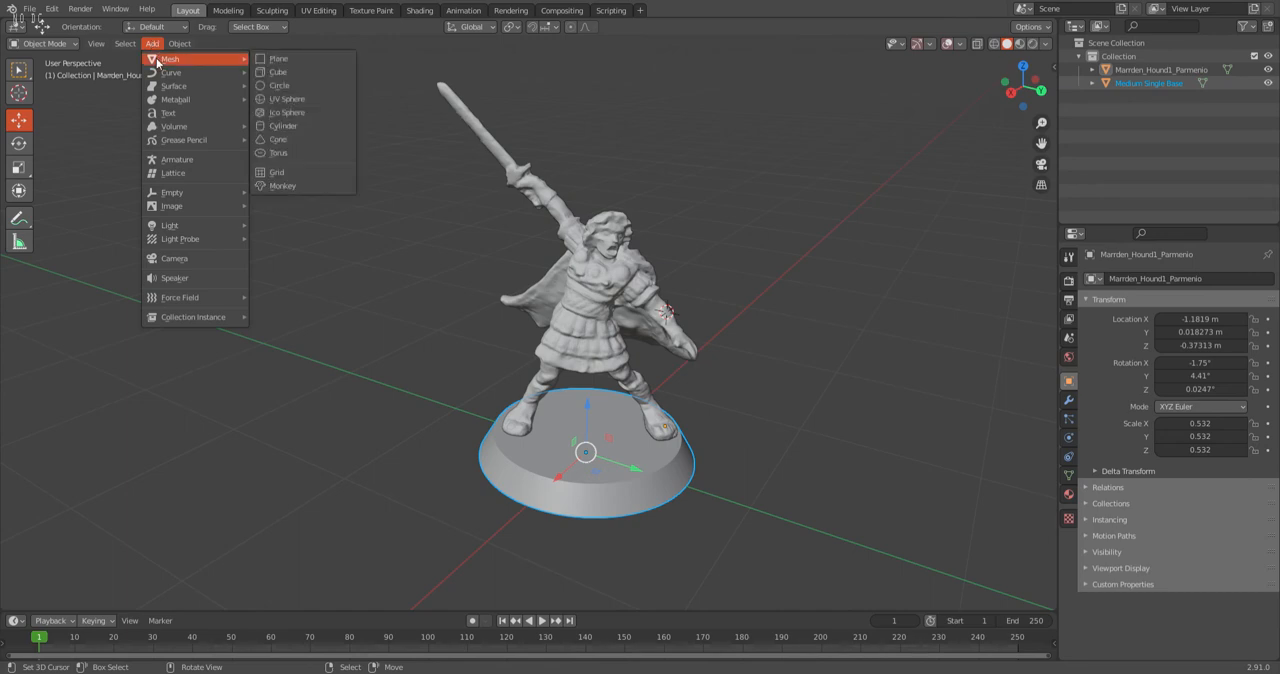
pyautogui.click(272, 125)
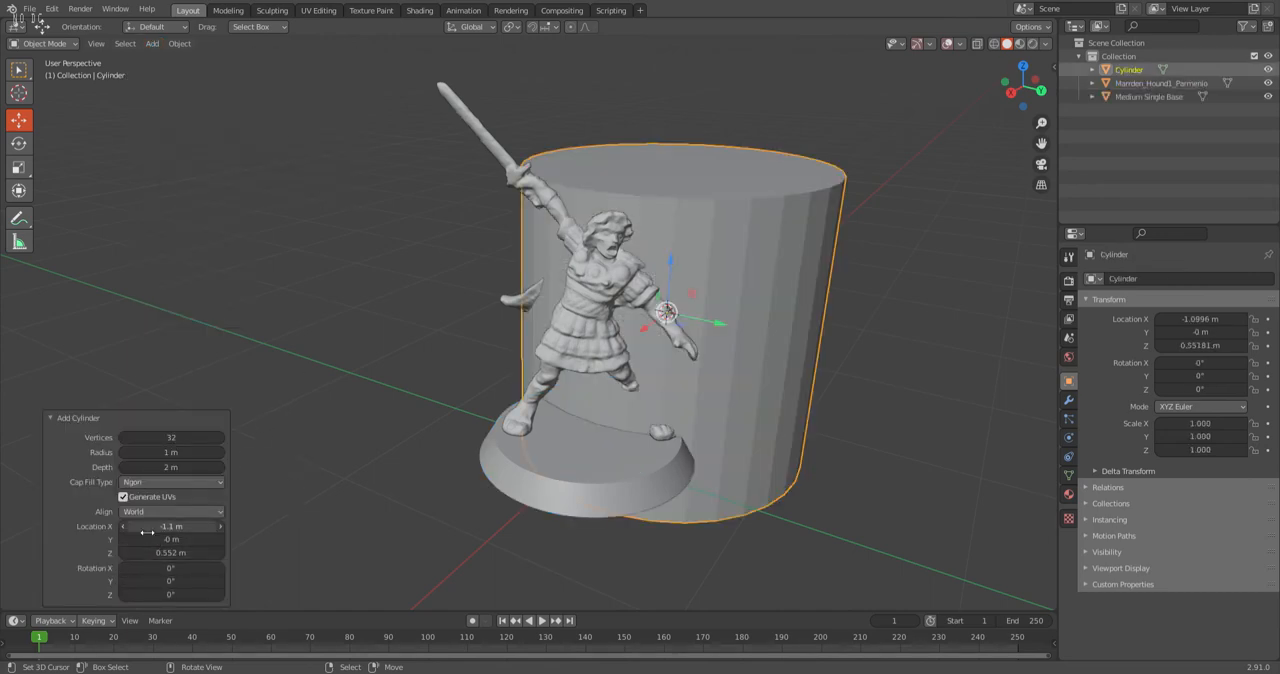
pyautogui.moveTo(151, 531); pyautogui.dragTo(151, 553)
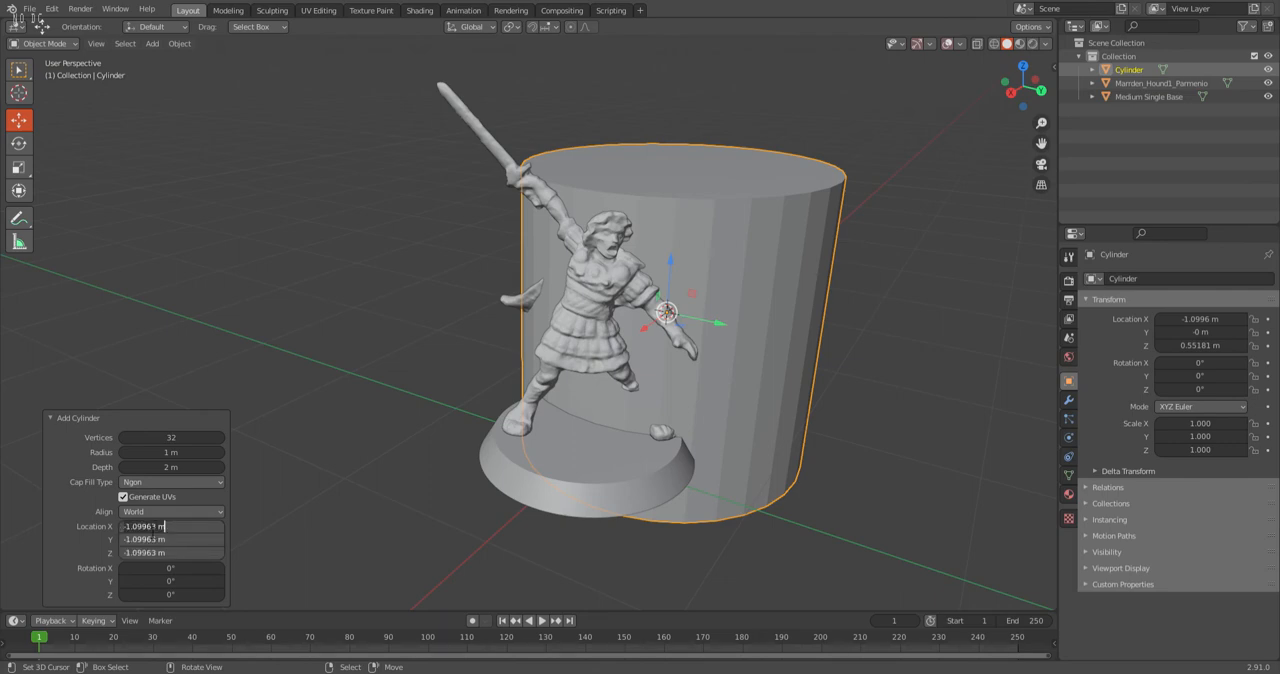
pyautogui.write('0')
pyautogui.press('Return')
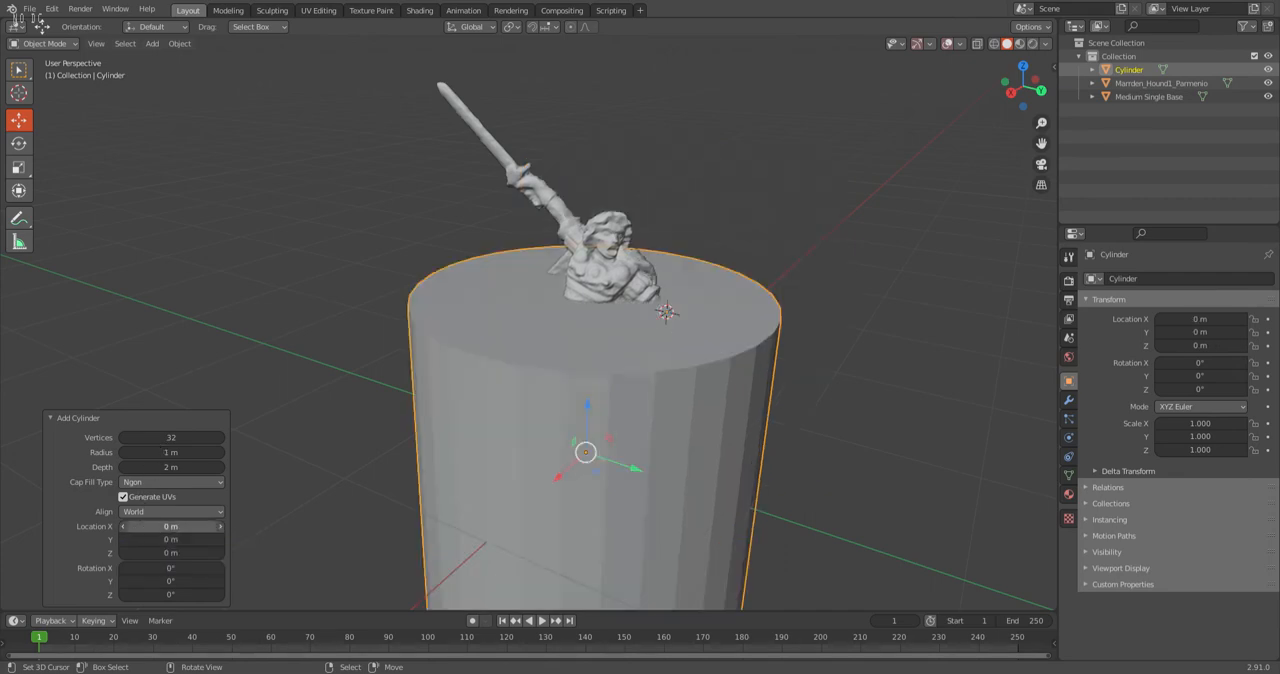
# Try an X location of -0.05 m for the cylinder, and undo adding it.
pyautogui.moveTo(154, 530)
pyautogui.mouseDown()
pyautogui.moveTo(155, 557)
pyautogui.moveTo(153, 528)
pyautogui.mouseUp()
pyautogui.click(201, 533)
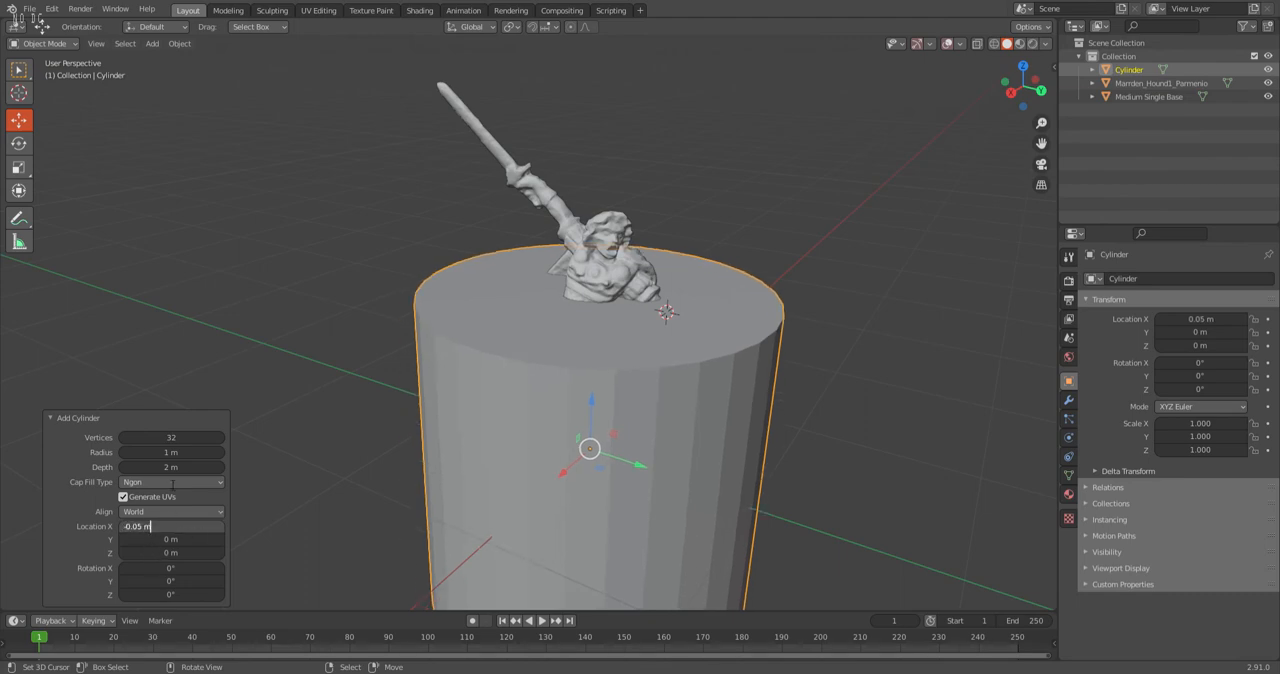
pyautogui.press('Return')
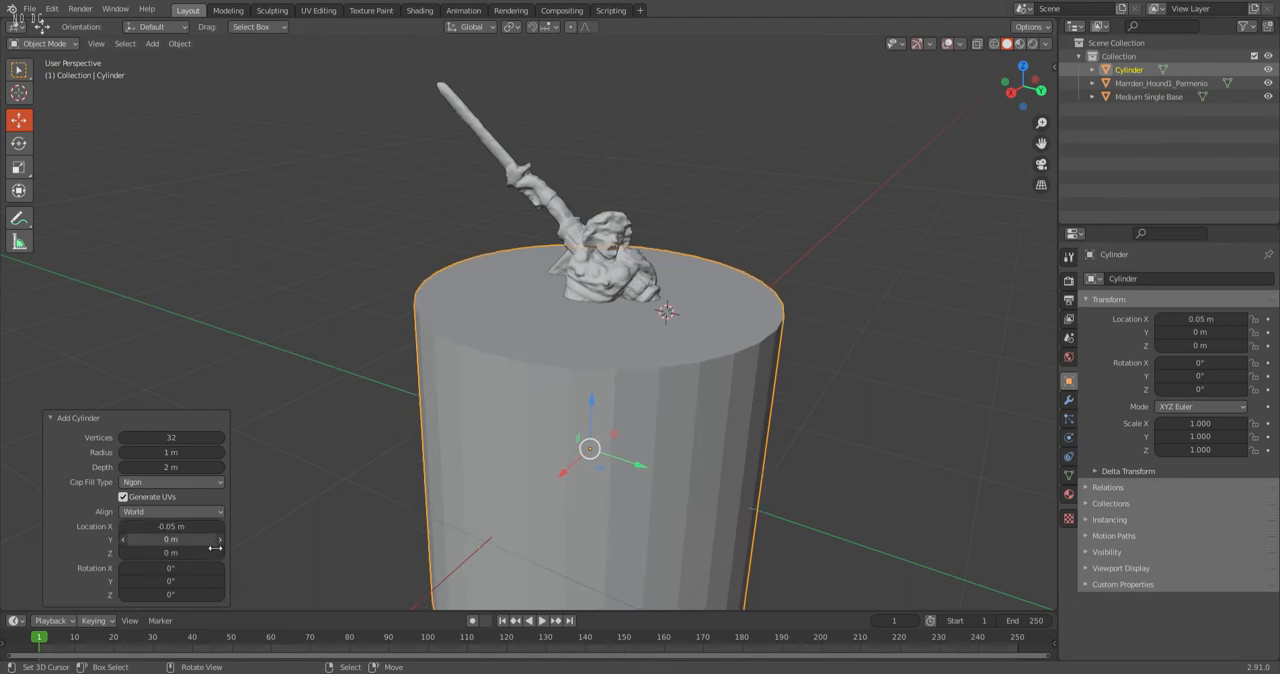
pyautogui.hotkey('ctrl', 'z')
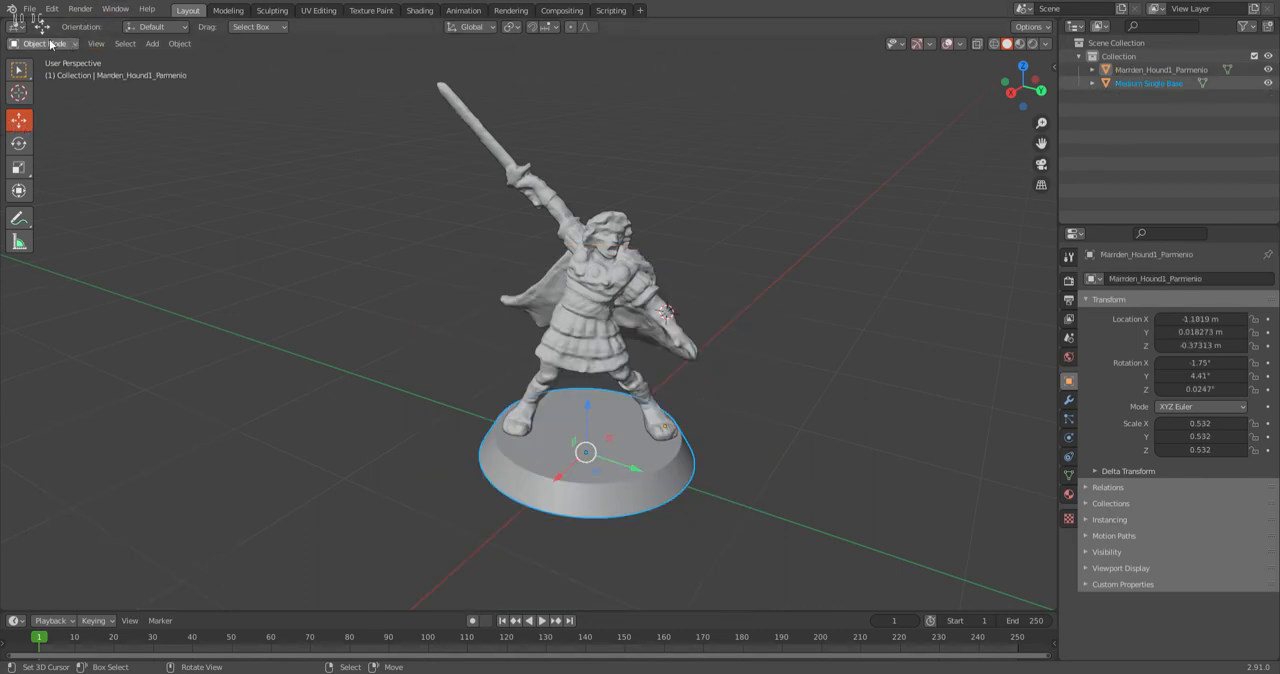
# Add a cylinder mesh and set its X, Y and Z location to 0 m.
pyautogui.click(152, 44)
pyautogui.moveTo(172, 59)
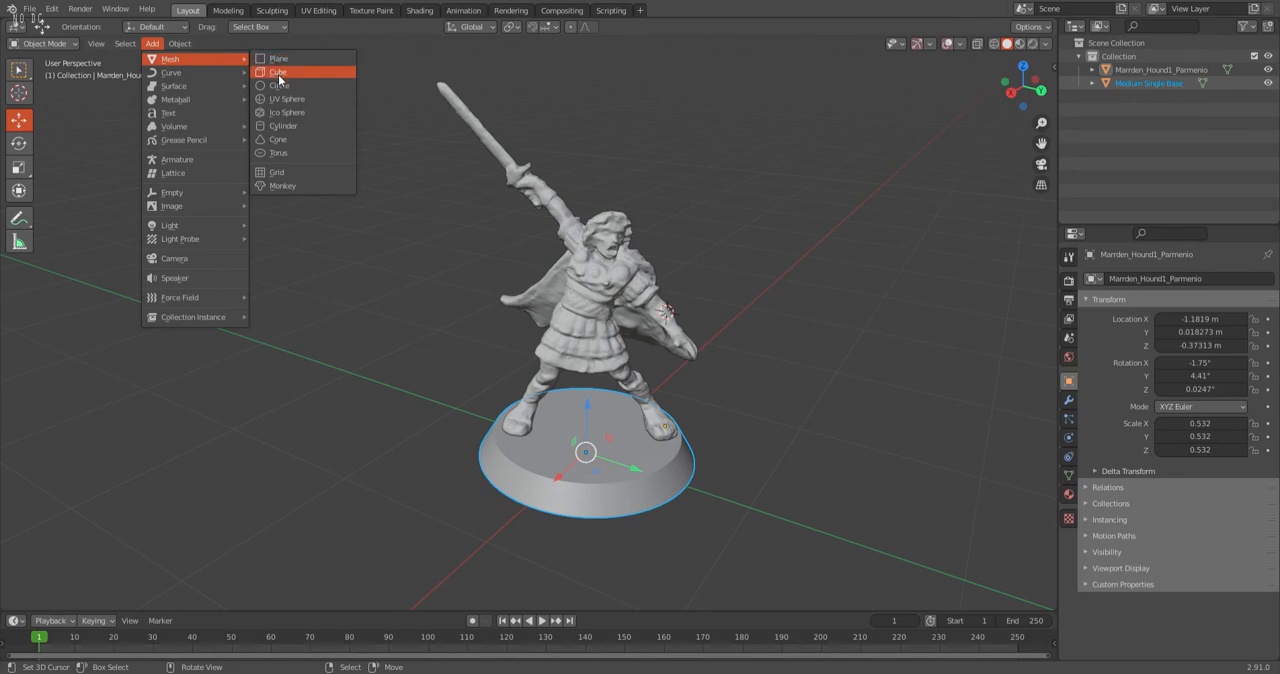
pyautogui.click(284, 126)
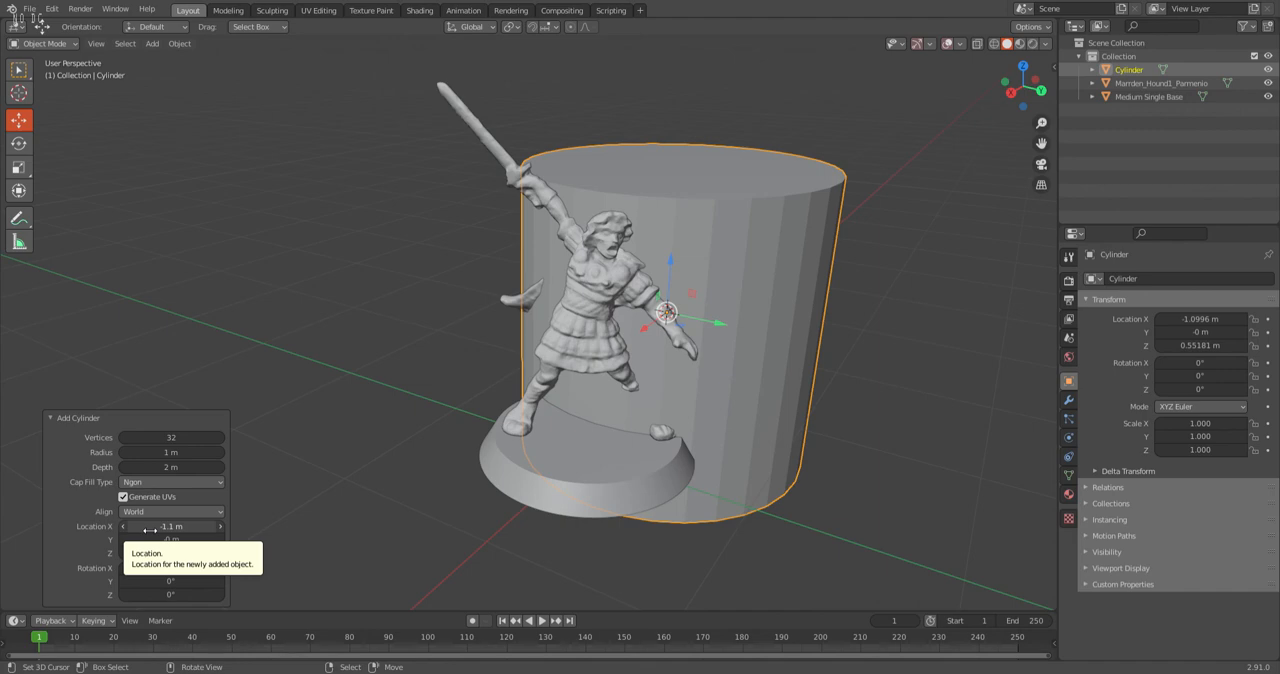
pyautogui.moveTo(150, 530); pyautogui.dragTo(150, 554)
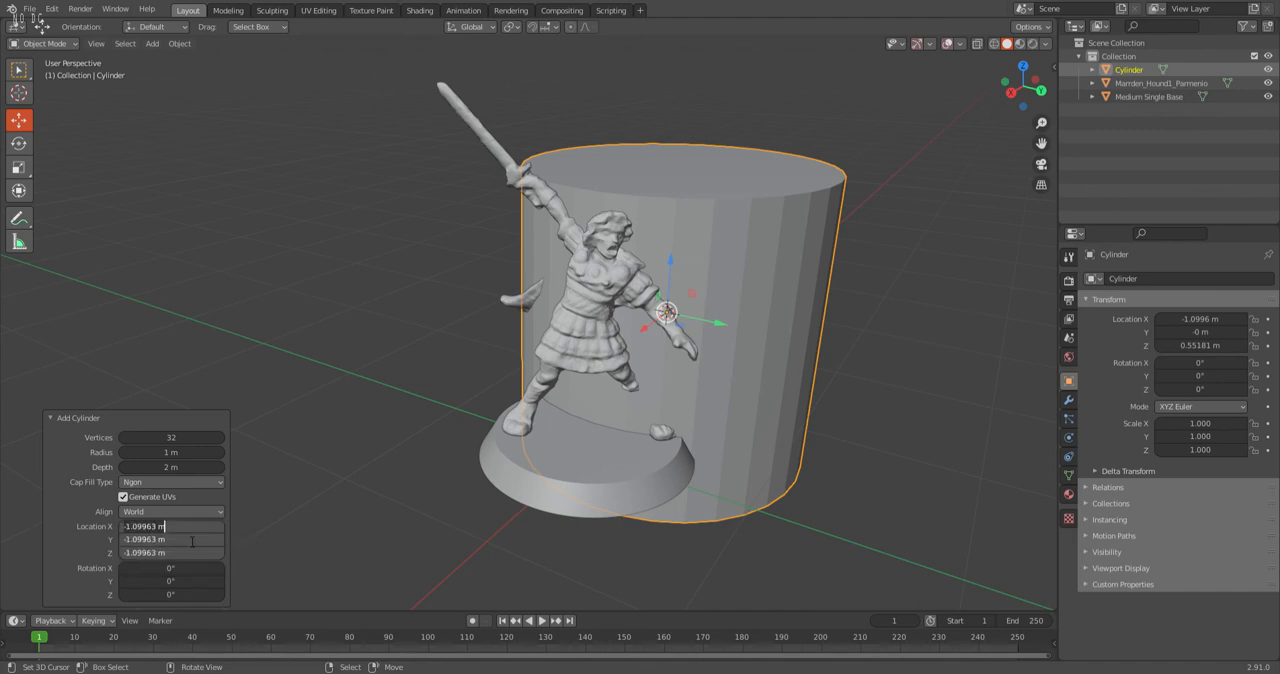
pyautogui.write('0')
pyautogui.press('Return')
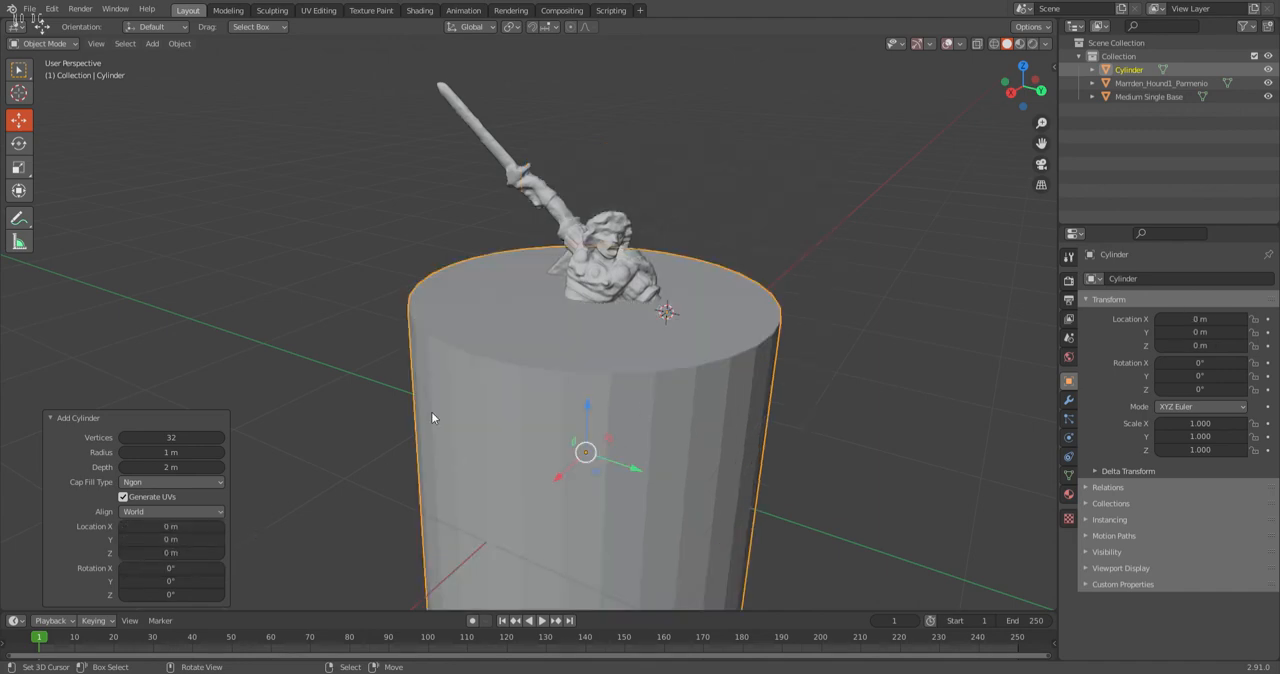
# Set the new cylinder's radius to 0.065 m and its depth to 0.1 m.
pyautogui.scroll(-1, 521, 240)
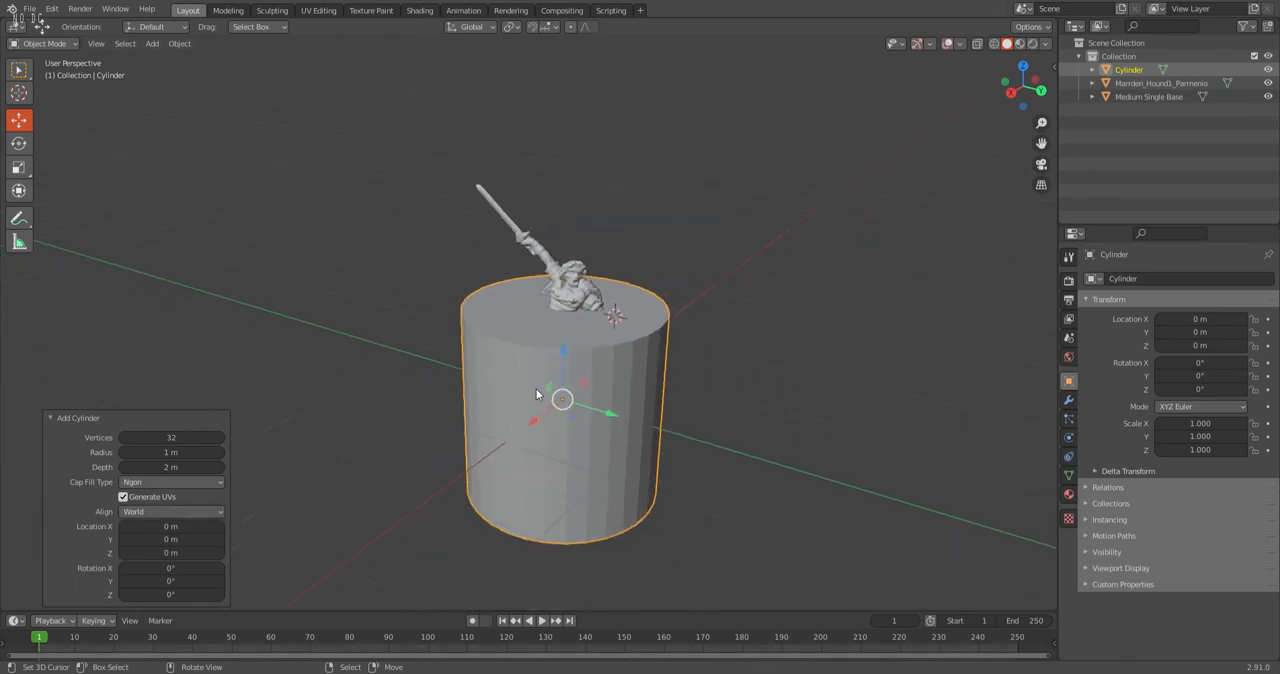
pyautogui.click(182, 453)
pyautogui.press('BackSpace')
pyautogui.write('.065')
pyautogui.press('Return')
pyautogui.click(207, 470)
pyautogui.write('.1')
pyautogui.press('Return')
# In the right orthographic view, move the cylinder to about Y -0.36 m and raise it to about Z 0.10 m.
pyautogui.scroll(3, 694, 417)
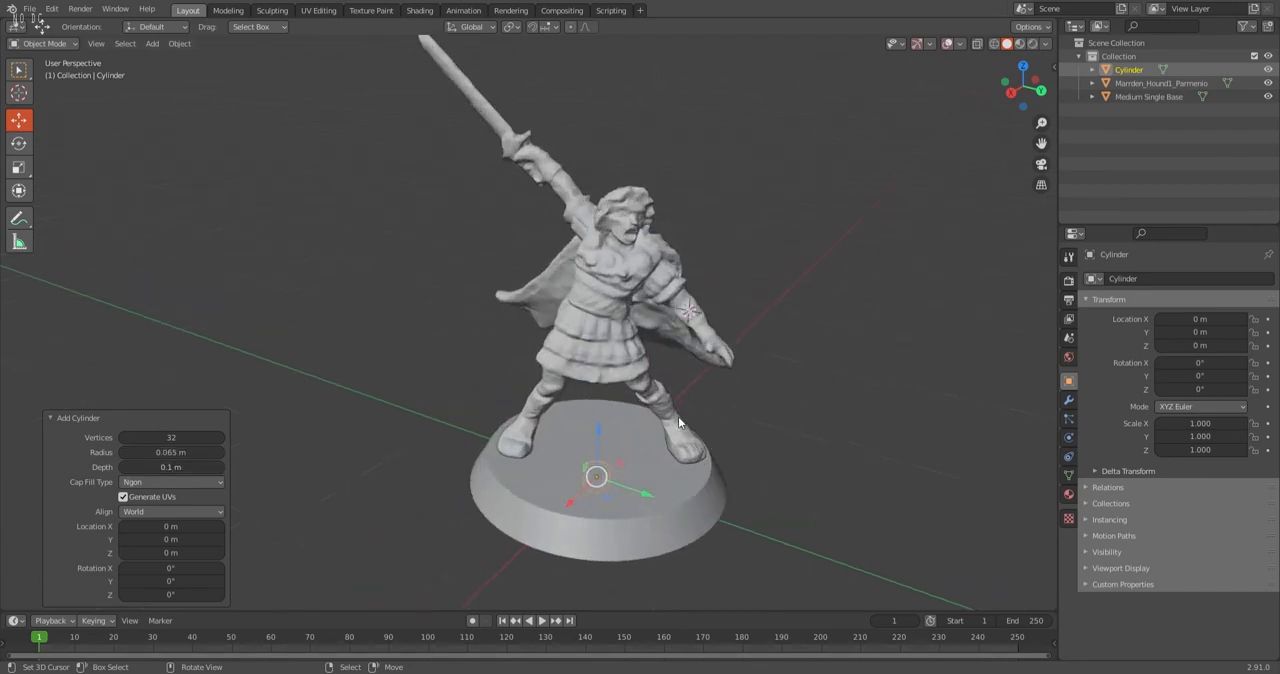
pyautogui.scroll(2, 678, 416)
pyautogui.click(1022, 98)
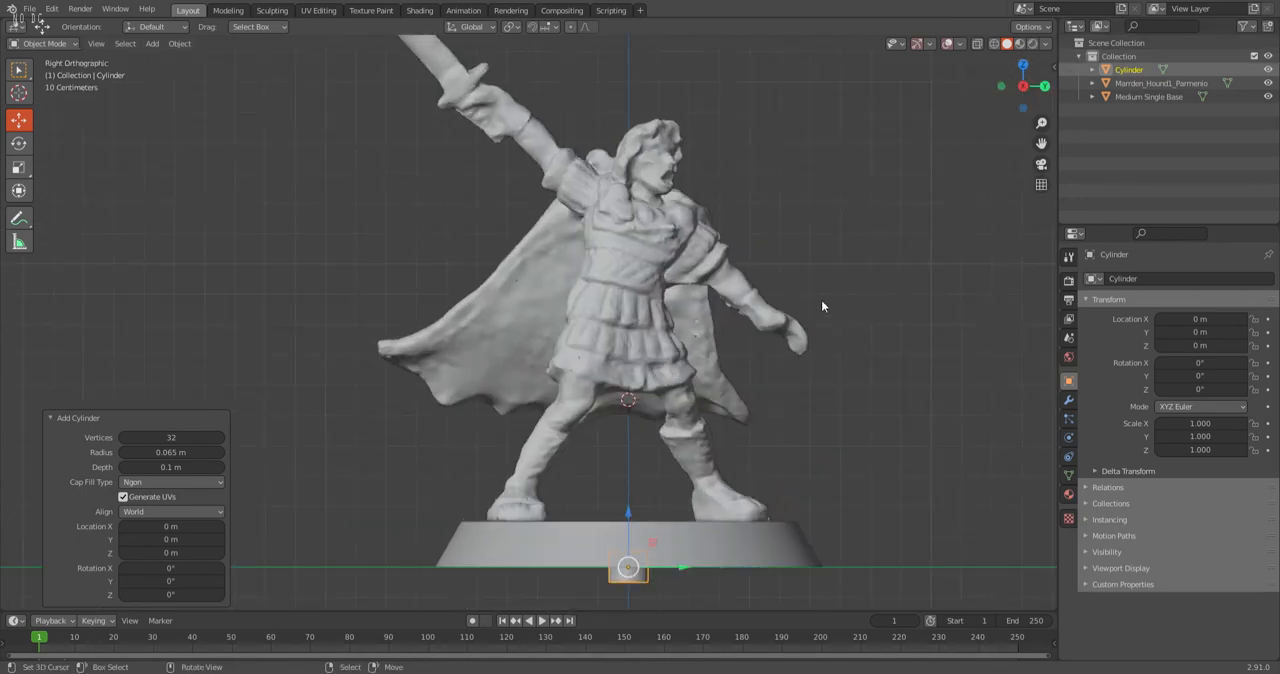
pyautogui.keyDown('shift'); pyautogui.moveTo(826, 437); pyautogui.dragTo(720, 314, button='middle'); pyautogui.keyUp('shift')
pyautogui.scroll(3, 634, 420)
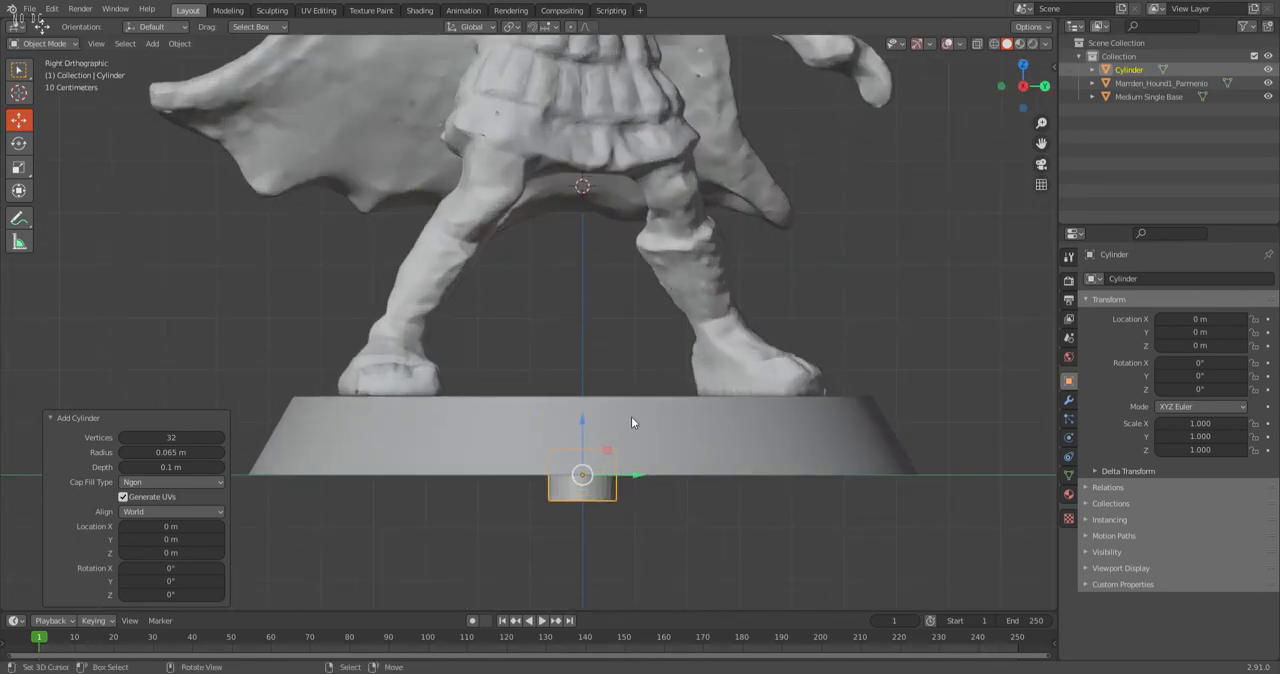
pyautogui.moveTo(627, 473); pyautogui.dragTo(433, 473)
pyautogui.scroll(3, 411, 500)
pyautogui.keyDown('shift'); pyautogui.moveTo(411, 500); pyautogui.dragTo(580, 332, button='middle'); pyautogui.keyUp('shift')
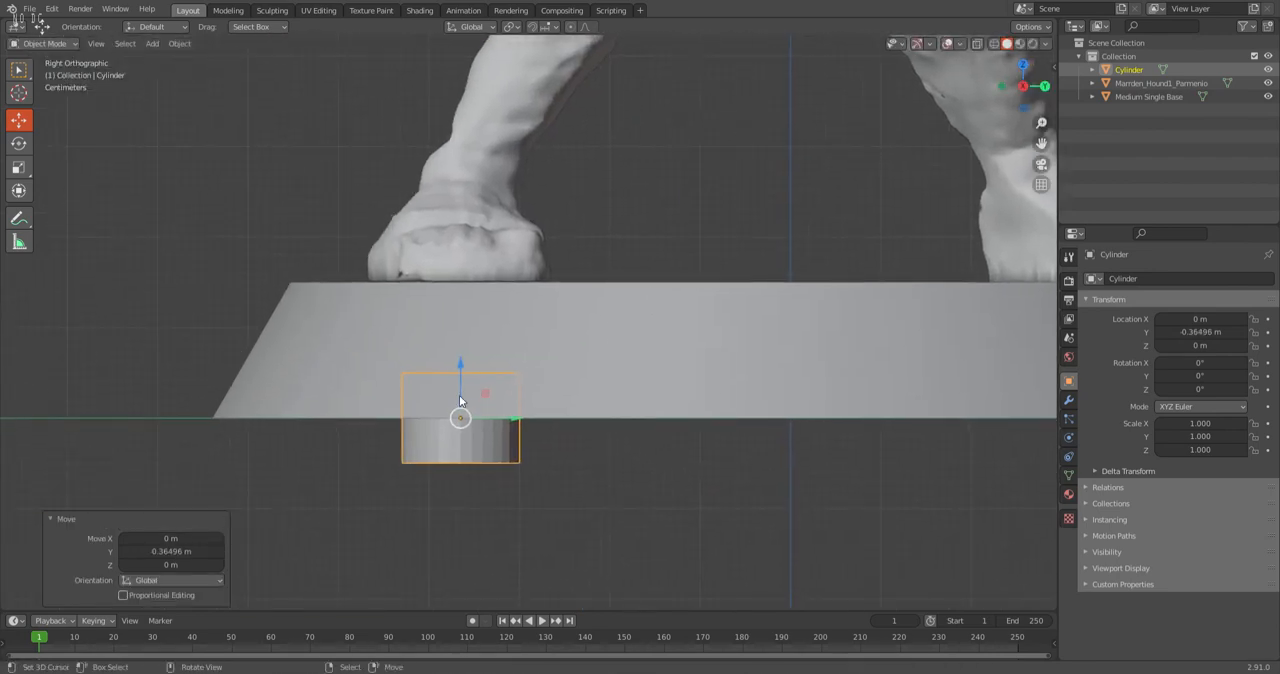
pyautogui.moveTo(460, 358); pyautogui.dragTo(475, 269)
pyautogui.scroll(-3, 476, 269)
# Move the round base exactly 2 m along X, away from the warrior.
pyautogui.moveTo(478, 270); pyautogui.dragTo(345, 306, button='middle')
pyautogui.scroll(-7, 474, 296)
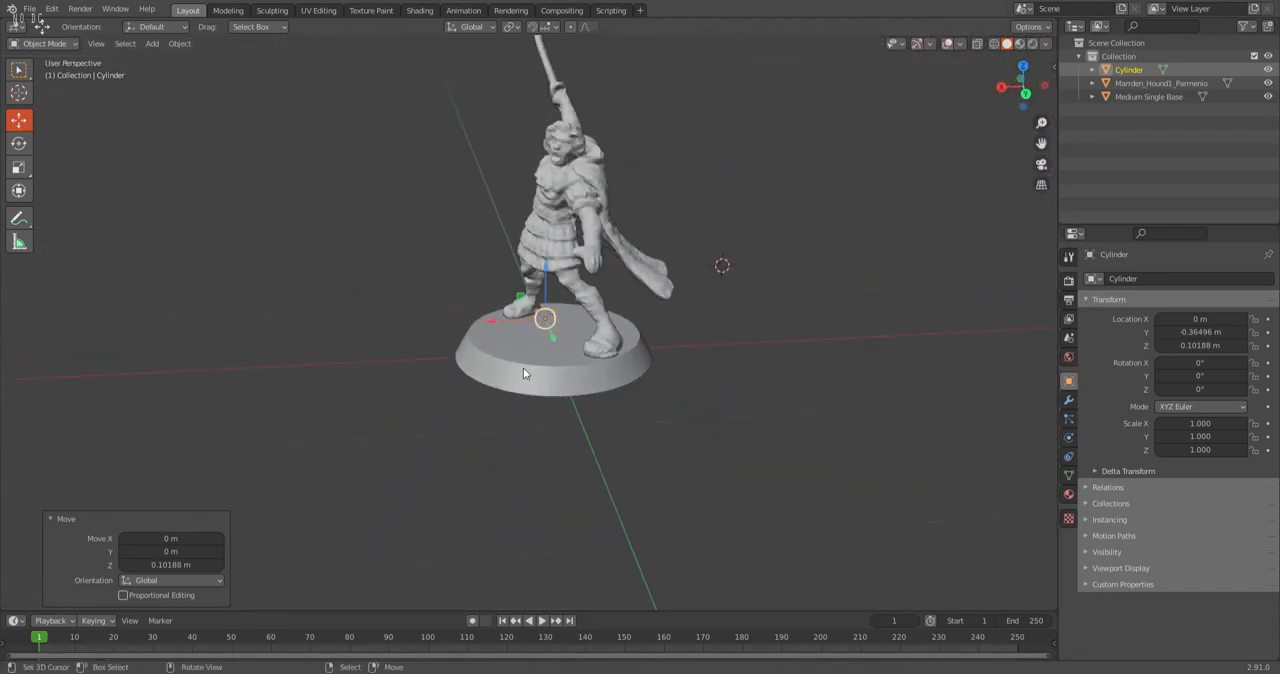
pyautogui.click(523, 367)
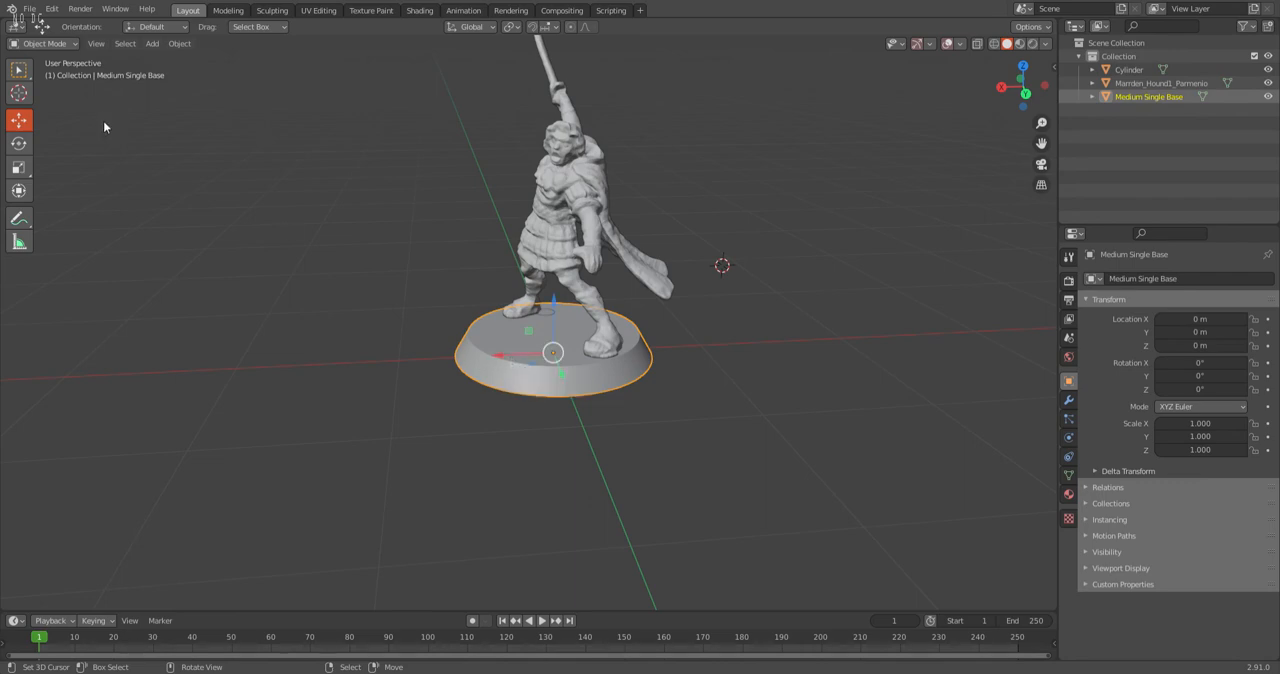
pyautogui.click(502, 359)
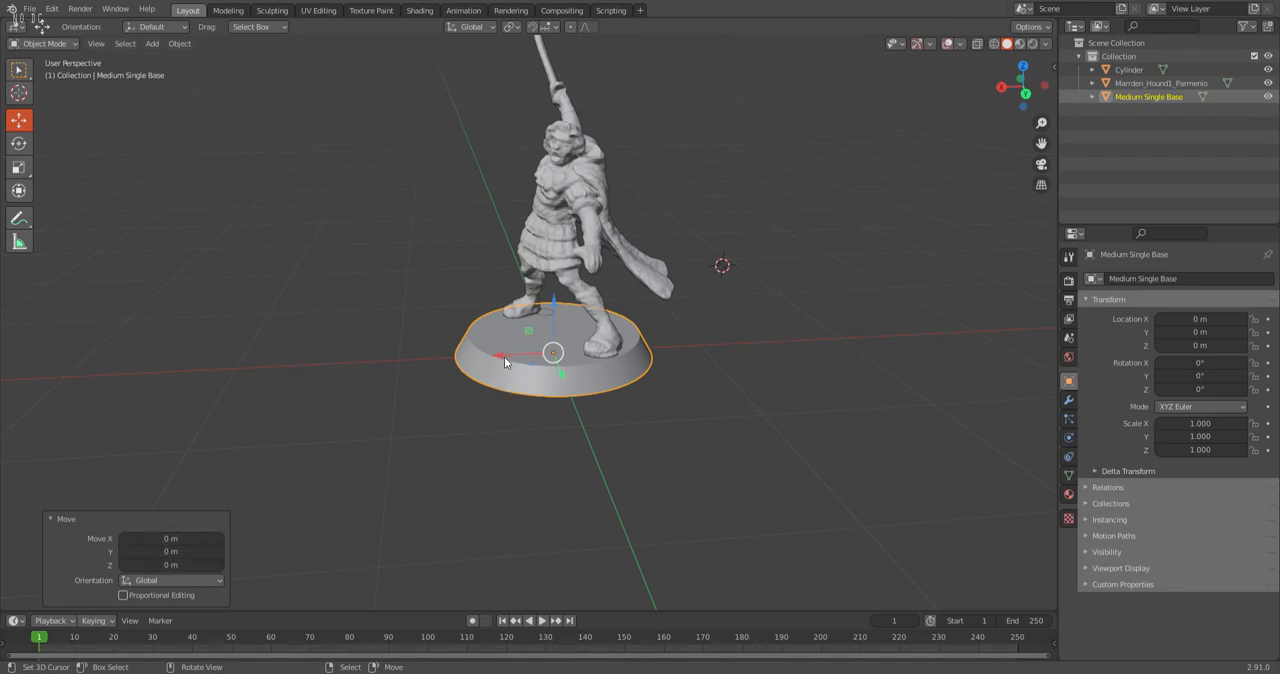
pyautogui.click(152, 543)
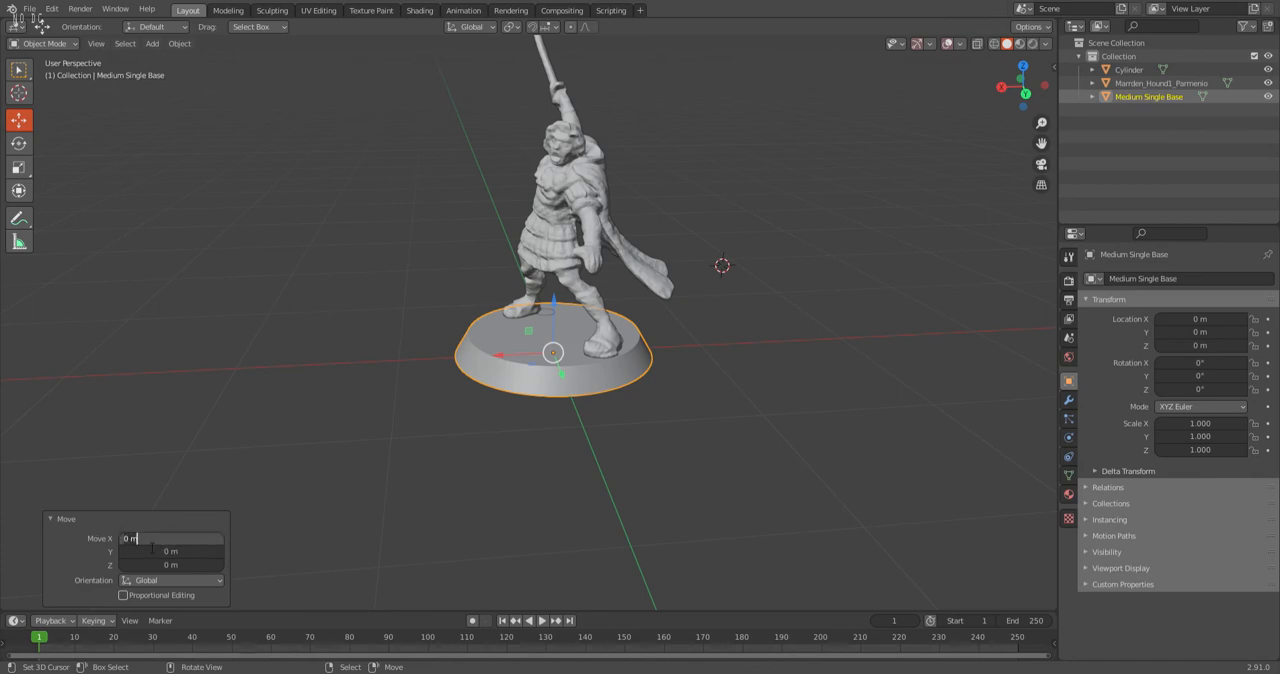
pyautogui.write('2')
pyautogui.press('Return')
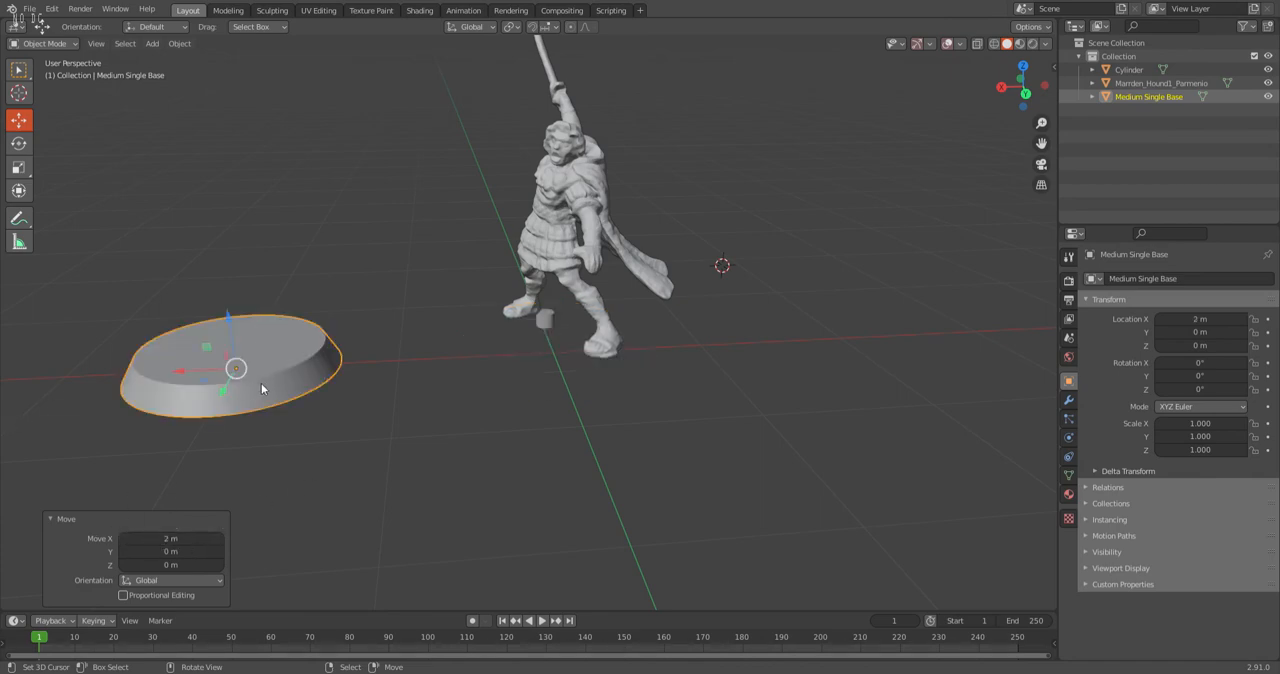
# From the bottom view, position the cylinder under the sword-side foot at about X 0.12 m and Y -0.40 m.
pyautogui.scroll(-2, 285, 386)
pyautogui.scroll(6, 320, 377)
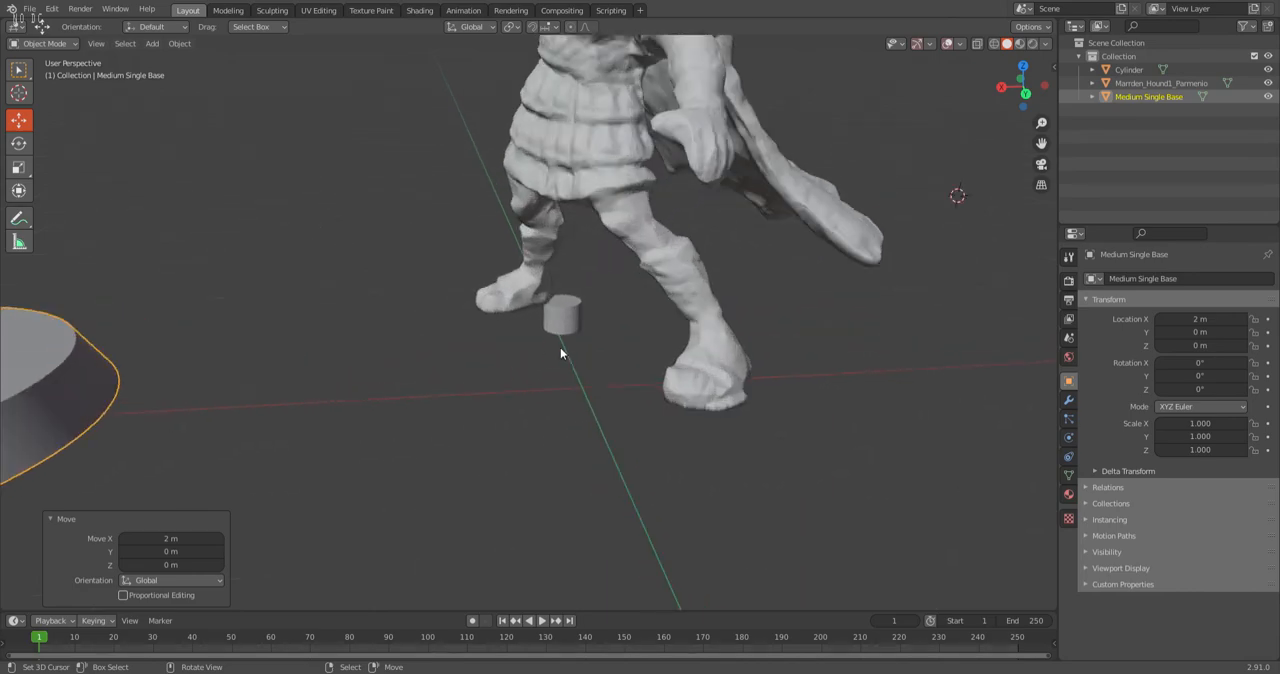
pyautogui.click(571, 327)
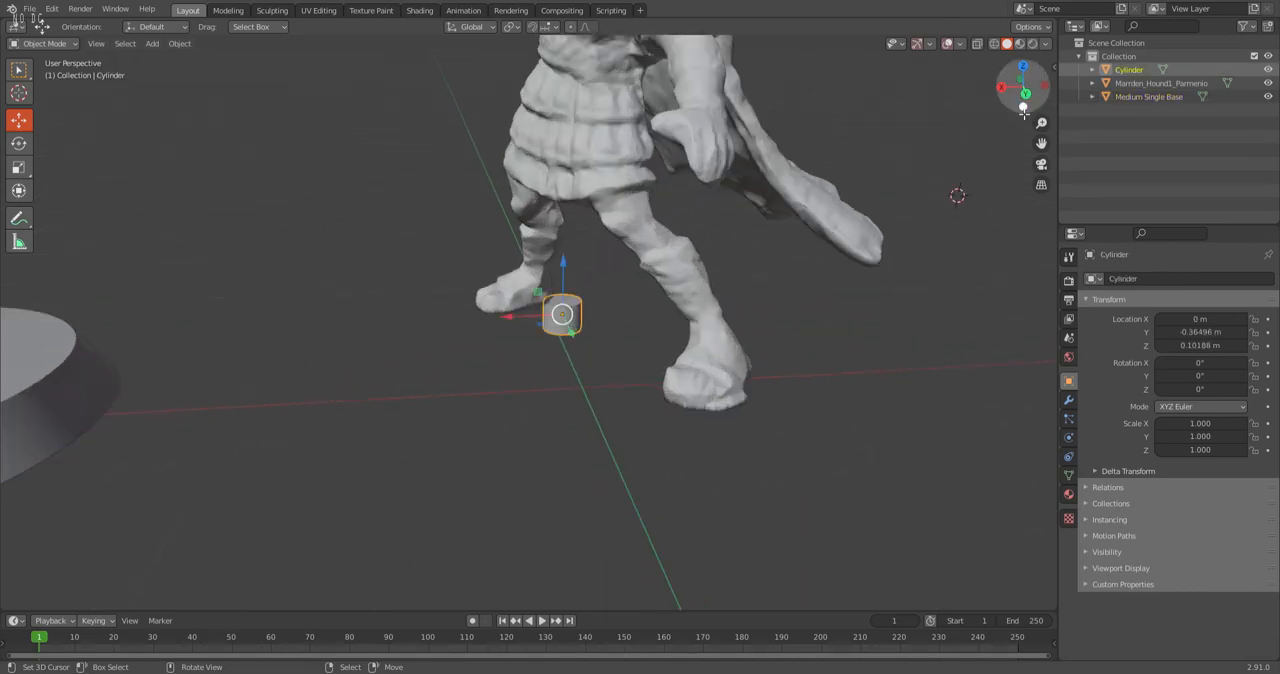
pyautogui.click(1023, 107)
pyautogui.scroll(6, 535, 266)
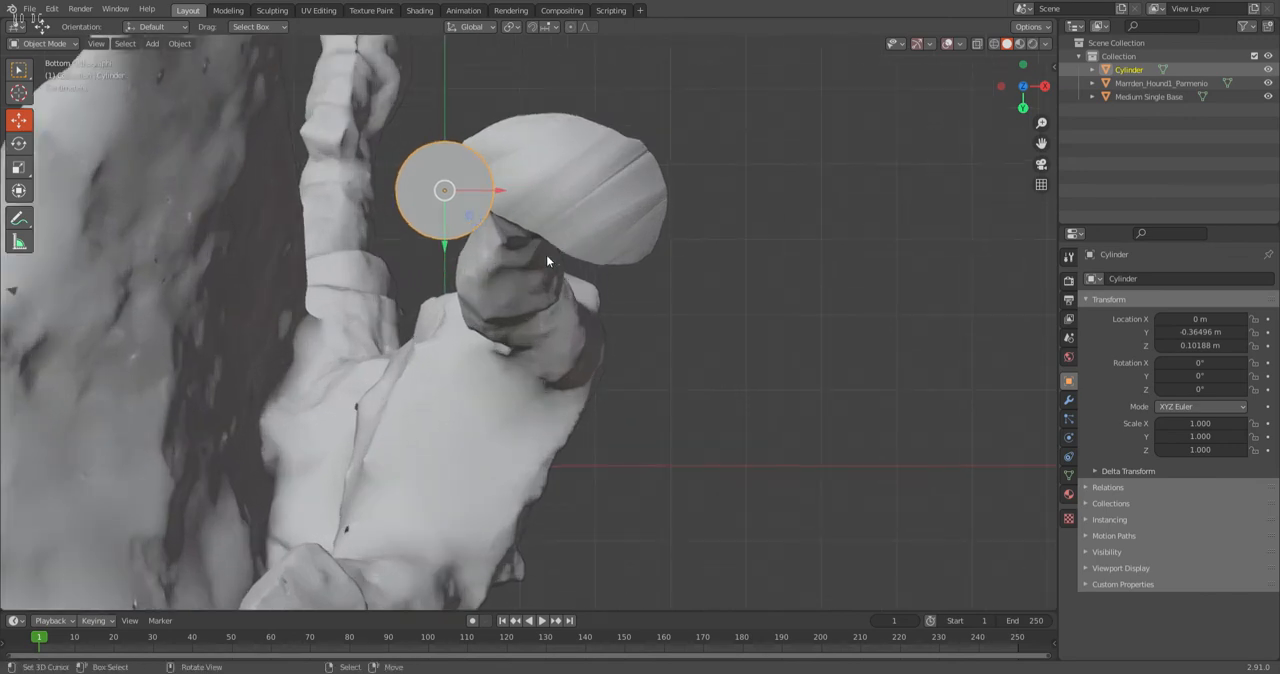
pyautogui.moveTo(500, 192); pyautogui.dragTo(558, 208)
pyautogui.moveTo(535, 248); pyautogui.dragTo(535, 233)
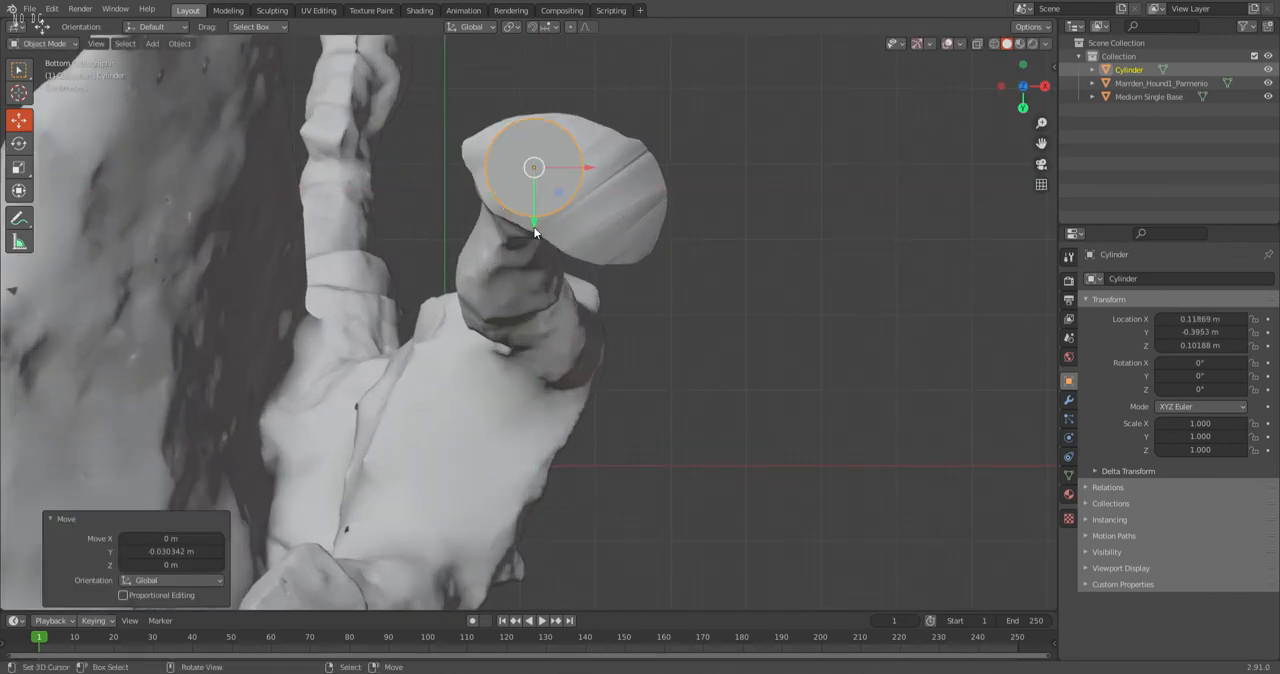
pyautogui.scroll(-3, 547, 222)
pyautogui.keyDown('shift'); pyautogui.moveTo(590, 244); pyautogui.dragTo(627, 198, button='middle'); pyautogui.keyUp('shift')
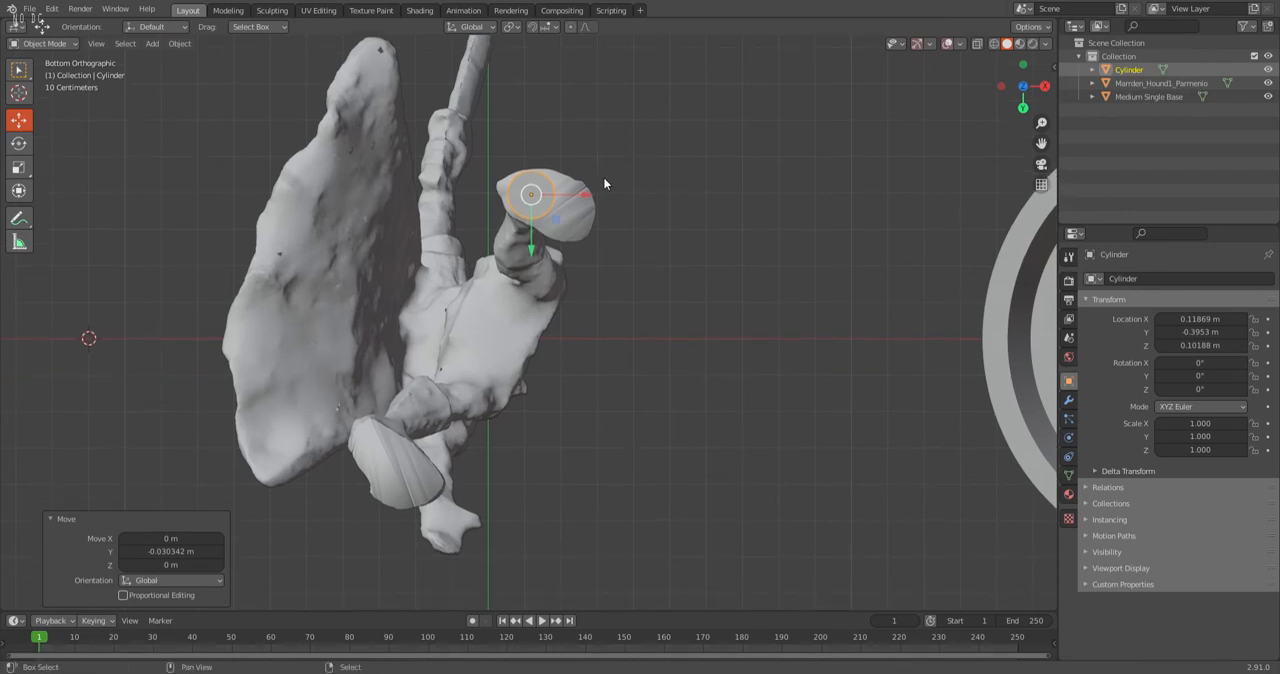
pyautogui.click(147, 44)
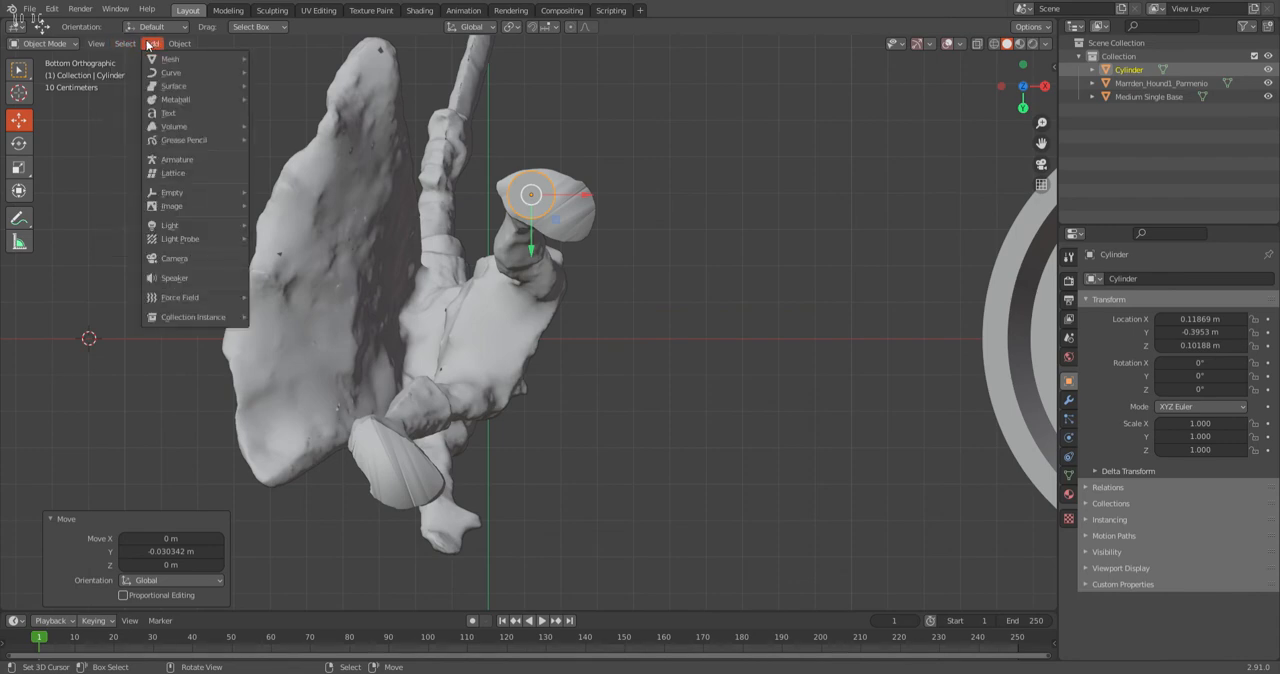
pyautogui.moveTo(173, 45)
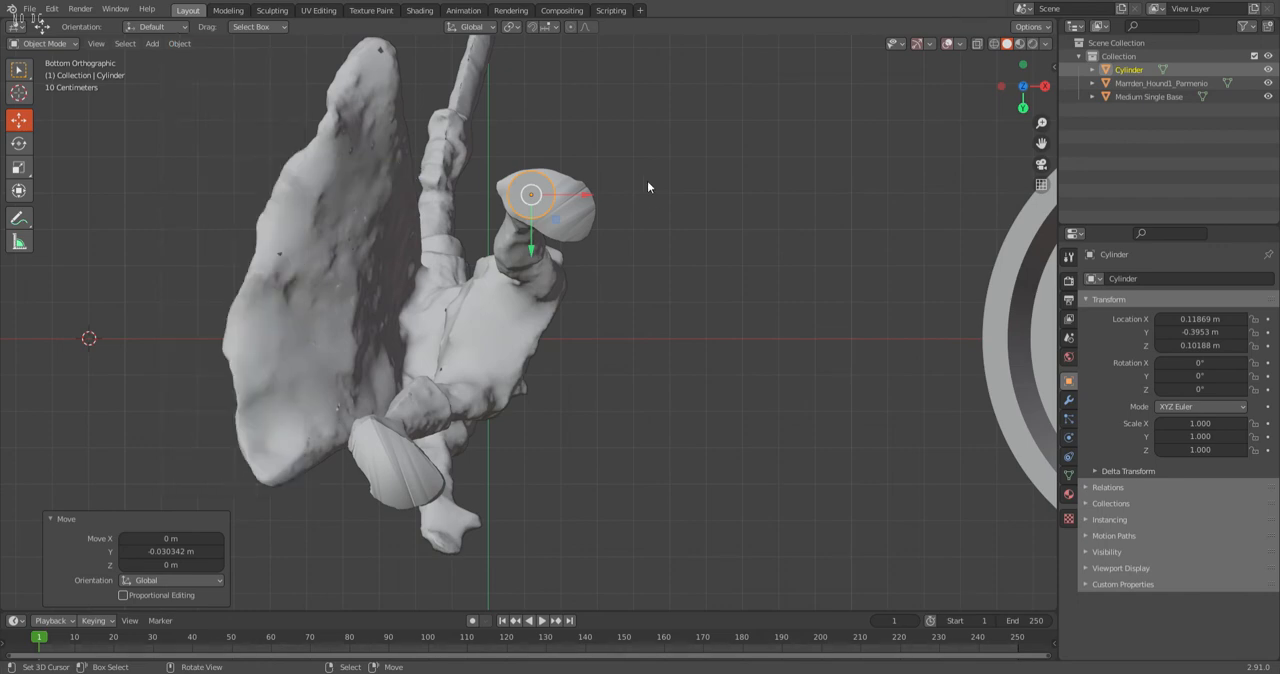
pyautogui.click(644, 206)
# Duplicate the foot cylinder and place the copy under the warrior's other foot at about X -0.29 m and Y 0.31 m.
pyautogui.click(536, 206)
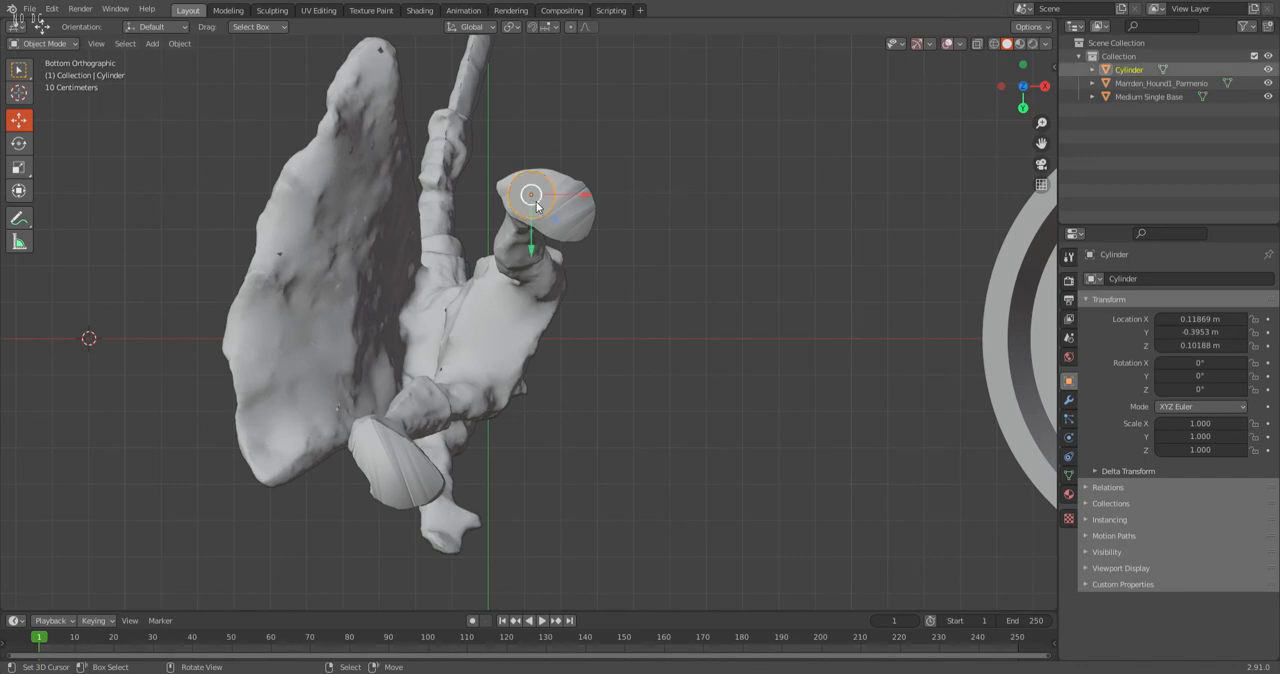
pyautogui.hotkey('shift', 'd')
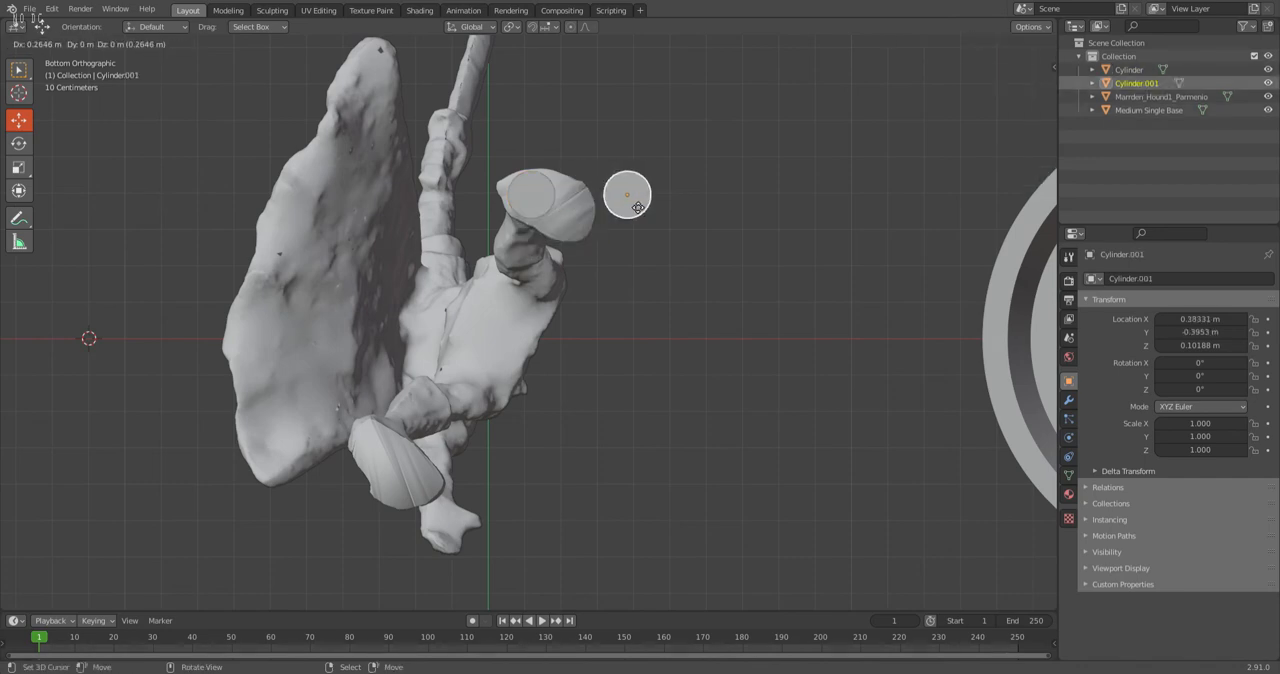
pyautogui.rightClick(635, 207)
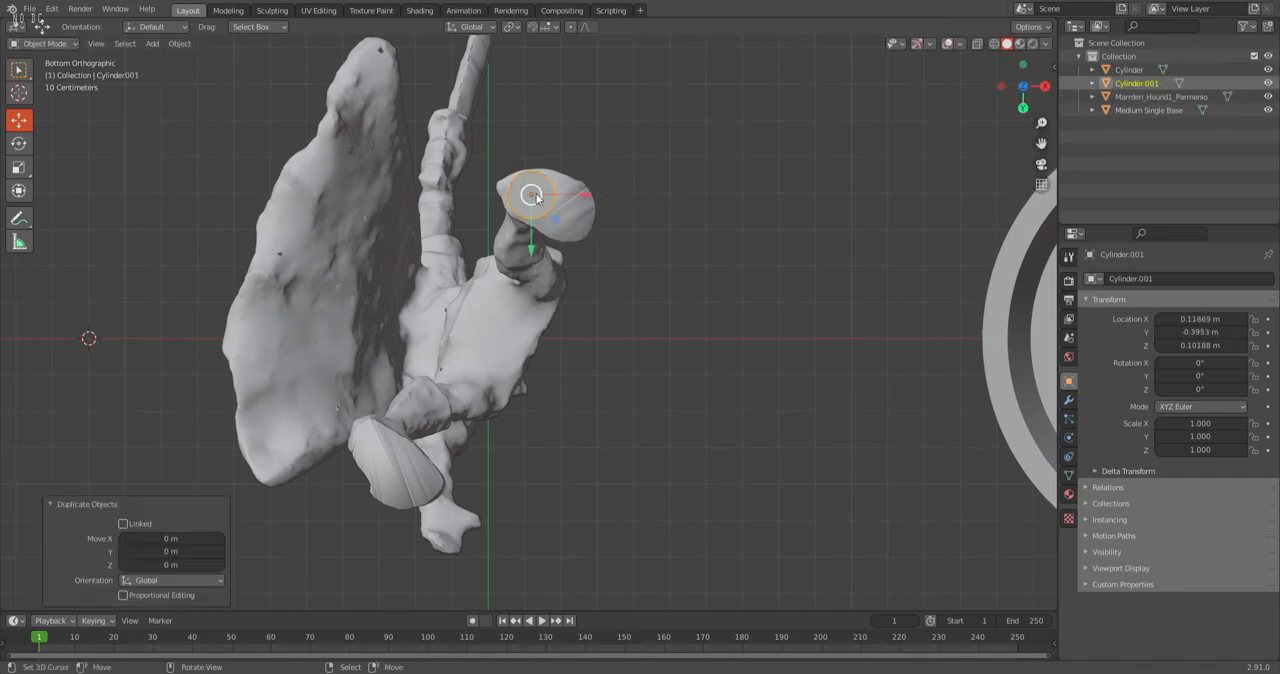
pyautogui.moveTo(531, 242); pyautogui.dragTo(437, 459)
pyautogui.scroll(-3, 437, 459)
pyautogui.moveTo(437, 459); pyautogui.dragTo(420, 414, button='middle')
pyautogui.scroll(2, 478, 373)
# Duplicate both foot cylinders together and move the copies 2 m along X into the round base.
pyautogui.scroll(-3, 482, 370)
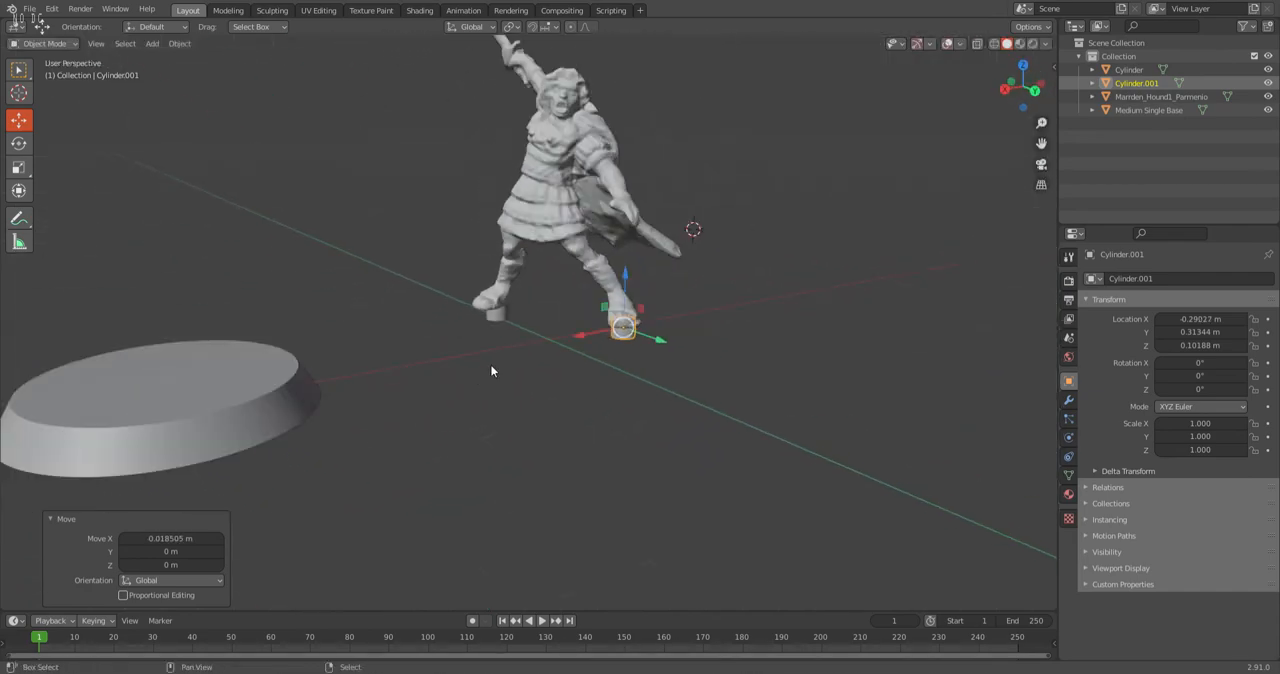
pyautogui.keyDown('shift'); pyautogui.moveTo(491, 364); pyautogui.dragTo(446, 403, button='middle'); pyautogui.keyUp('shift')
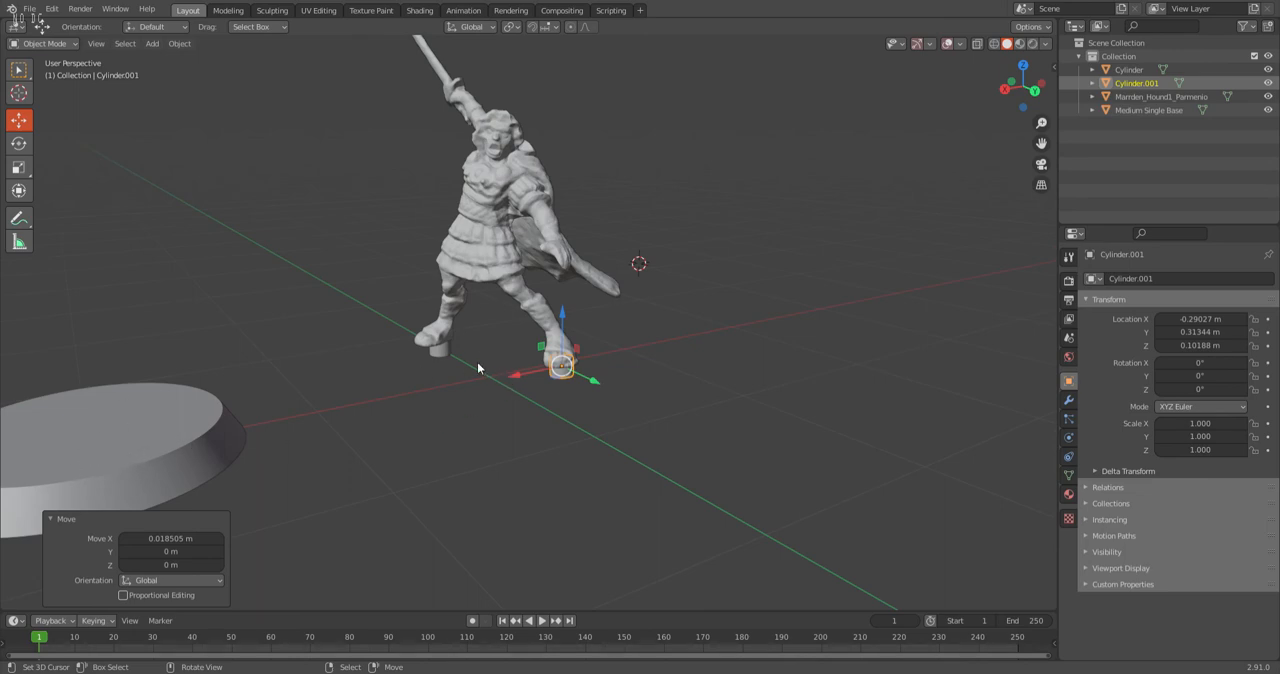
pyautogui.keyDown('shift'); pyautogui.click(447, 354); pyautogui.keyUp('shift')
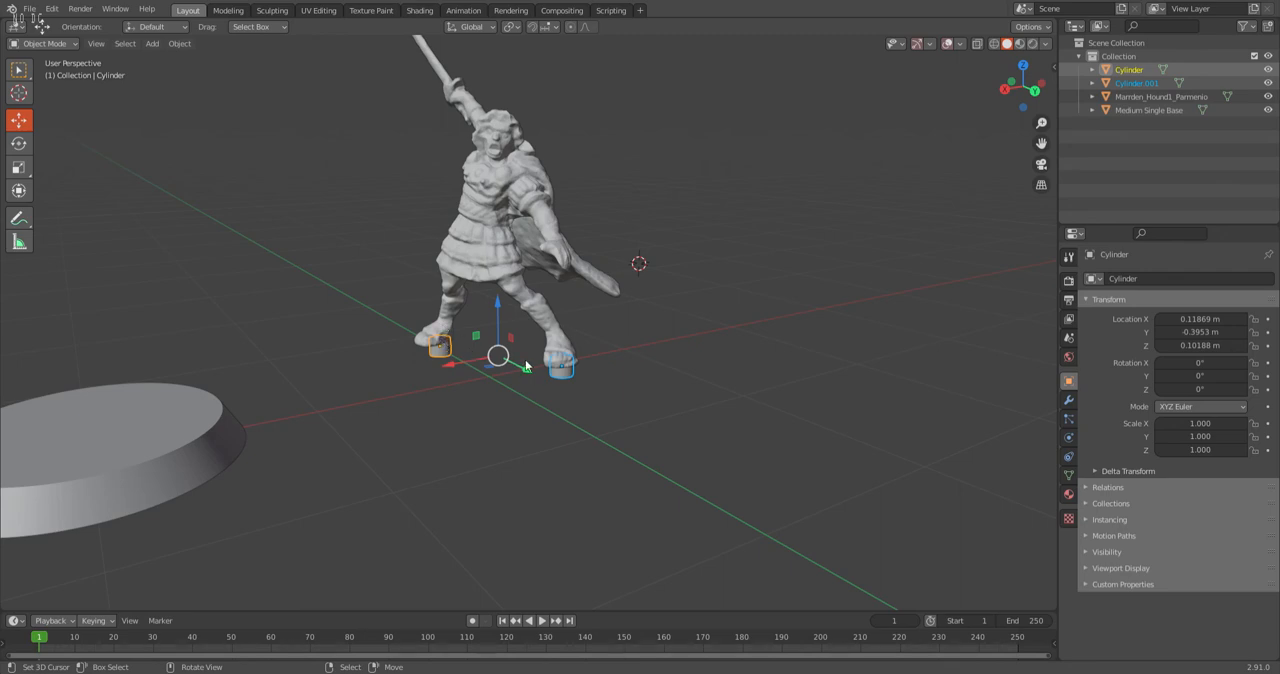
pyautogui.press('shift')
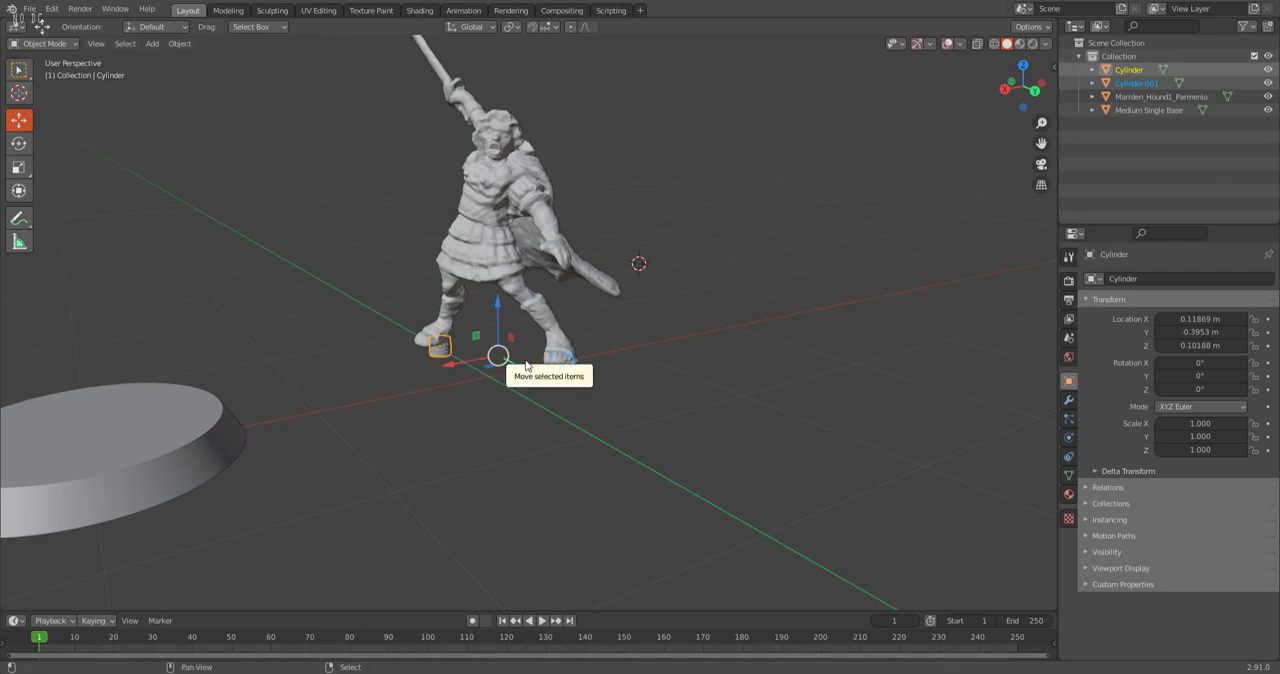
pyautogui.hotkey('shift', 'd')
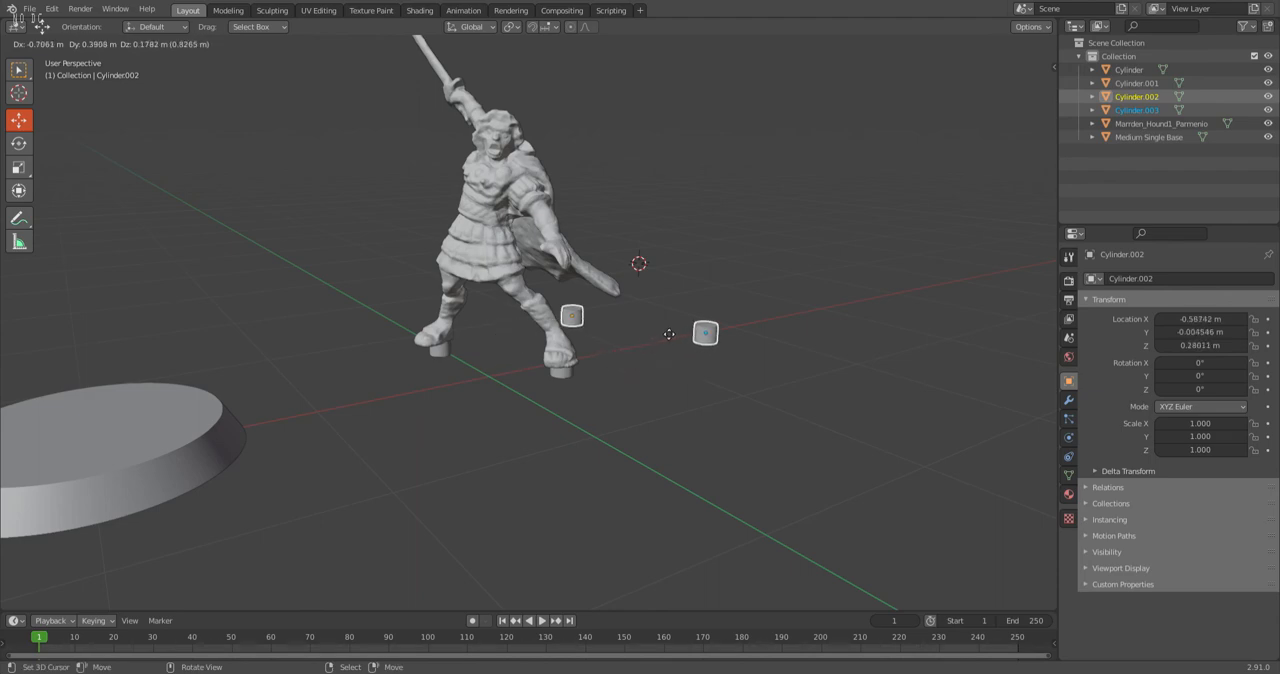
pyautogui.rightClick(611, 355)
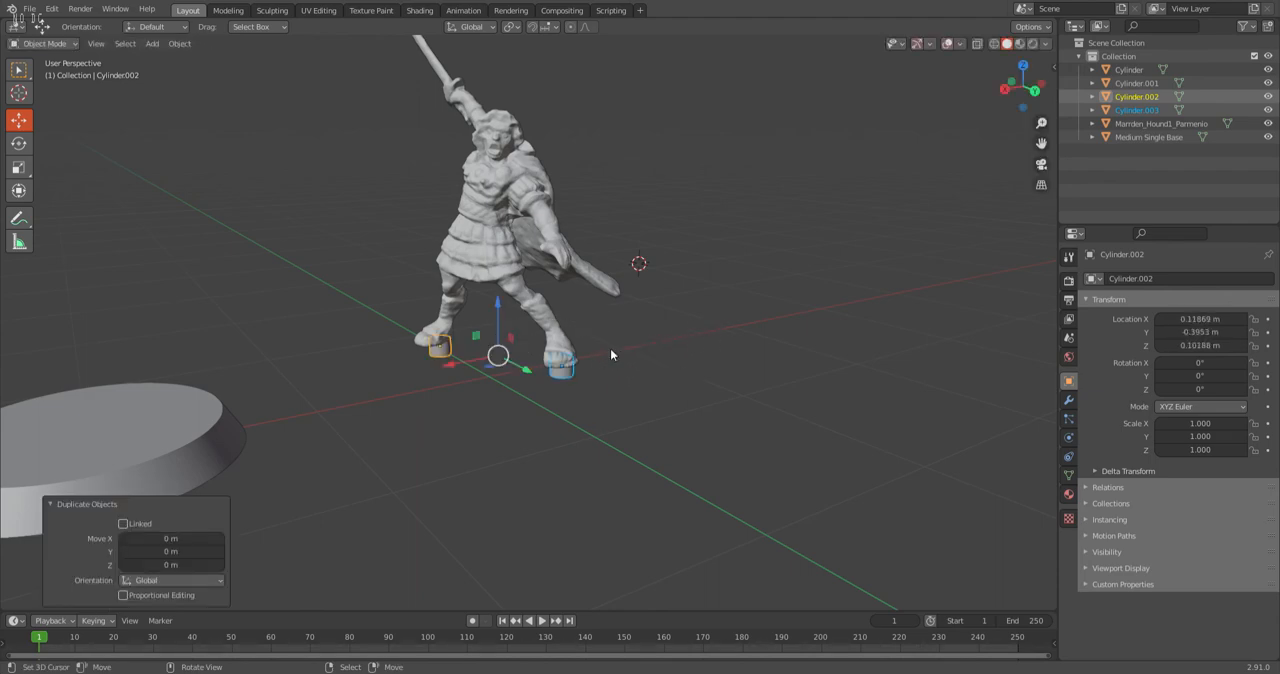
pyautogui.click(155, 539)
pyautogui.write('2')
pyautogui.press('Return')
# From the top view, scale the mesh of the base cylinder near X 1.71 m, Y 0.31 m by 1.2 in X and Y.
pyautogui.moveTo(329, 393); pyautogui.dragTo(551, 117, button='middle')
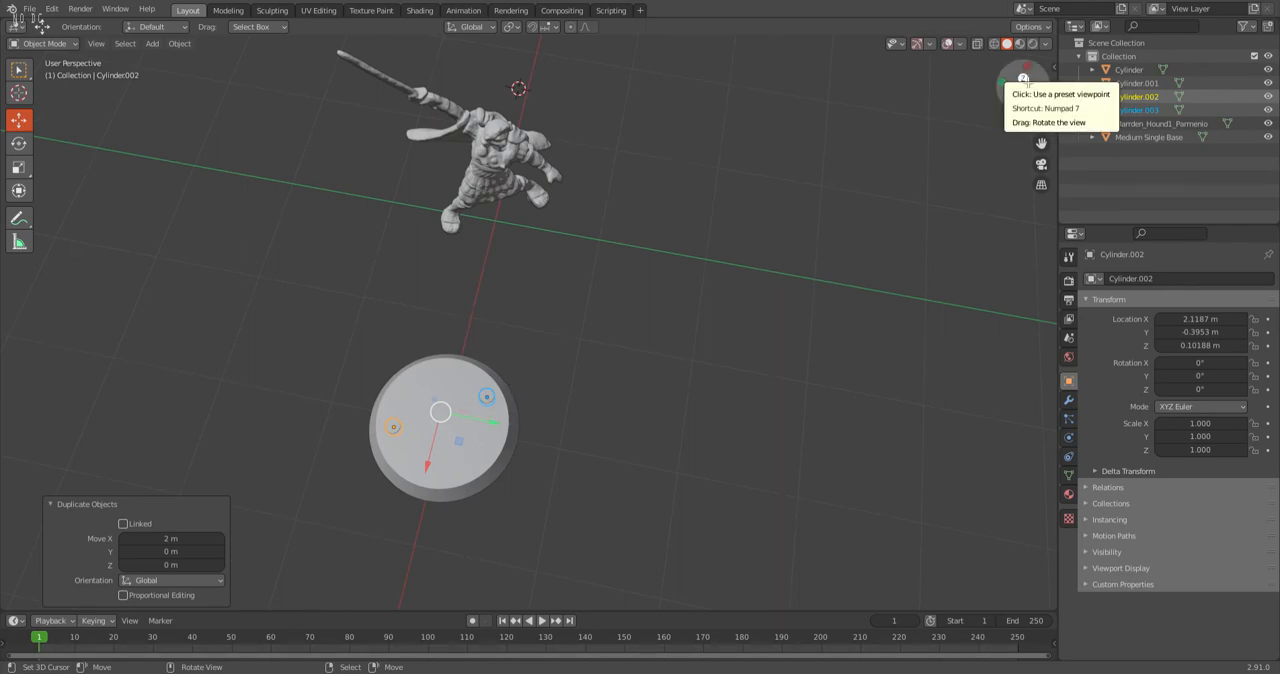
pyautogui.click(1022, 78)
pyautogui.press('KP_Decimal')
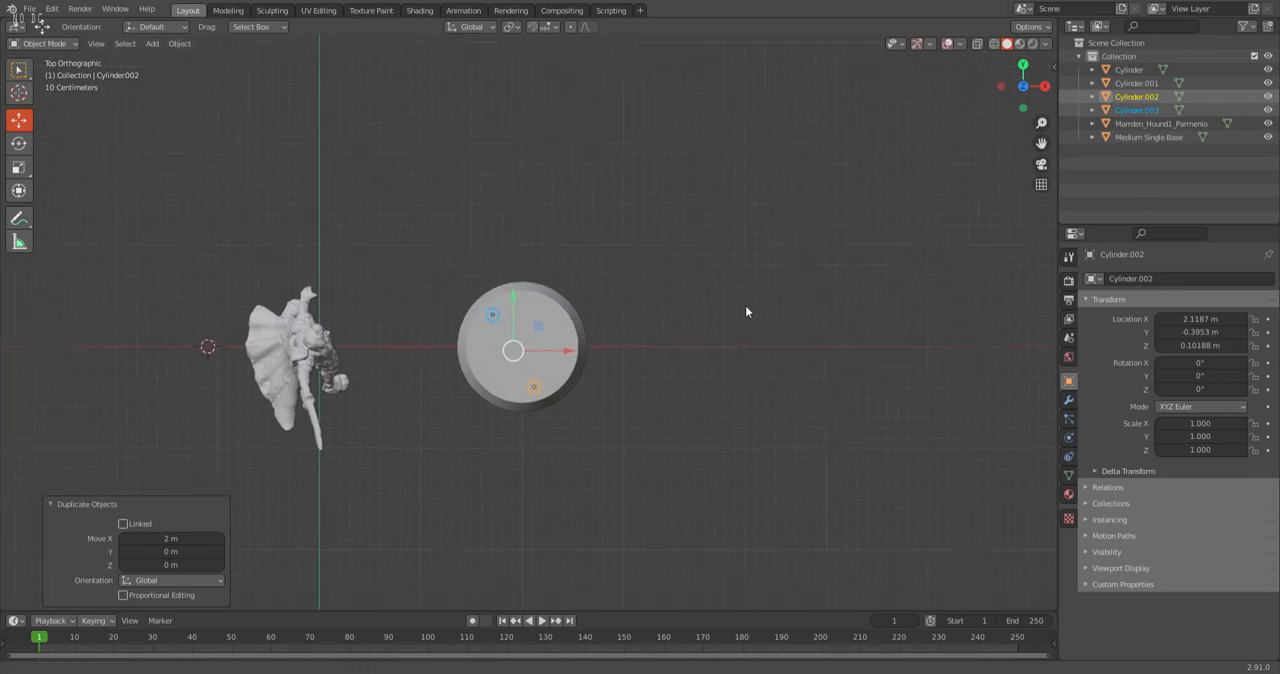
pyautogui.click(450, 307)
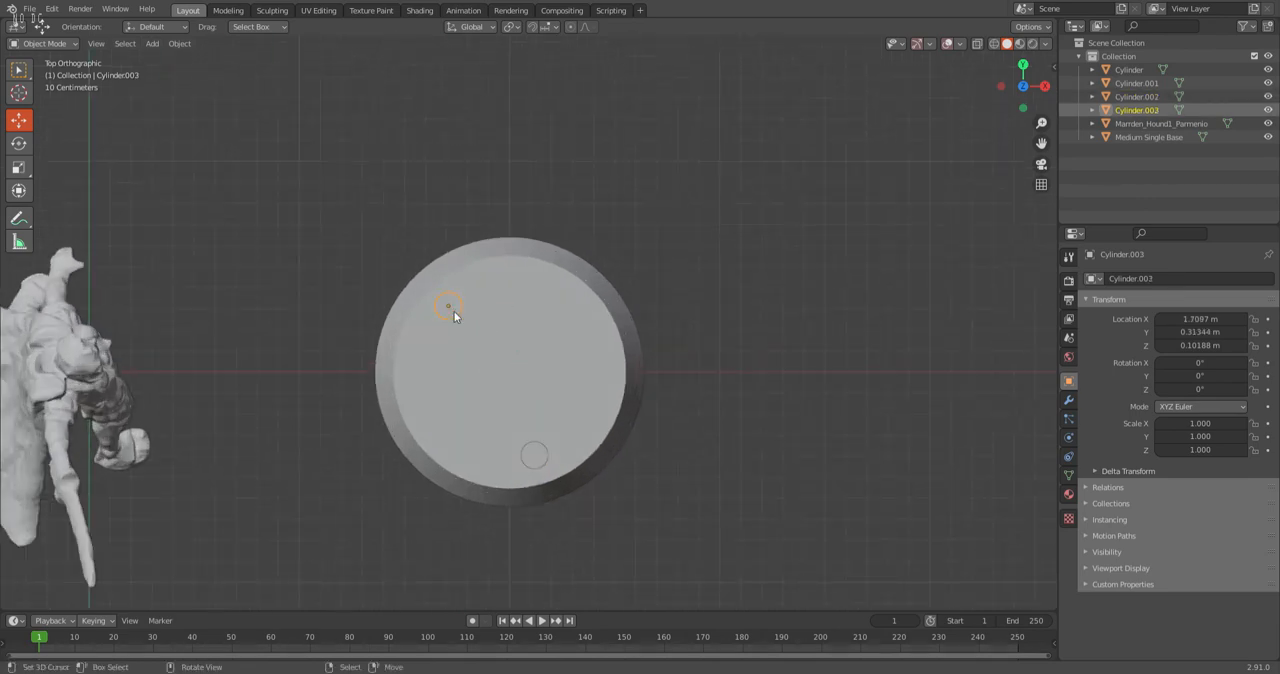
pyautogui.click(43, 44)
pyautogui.click(43, 74)
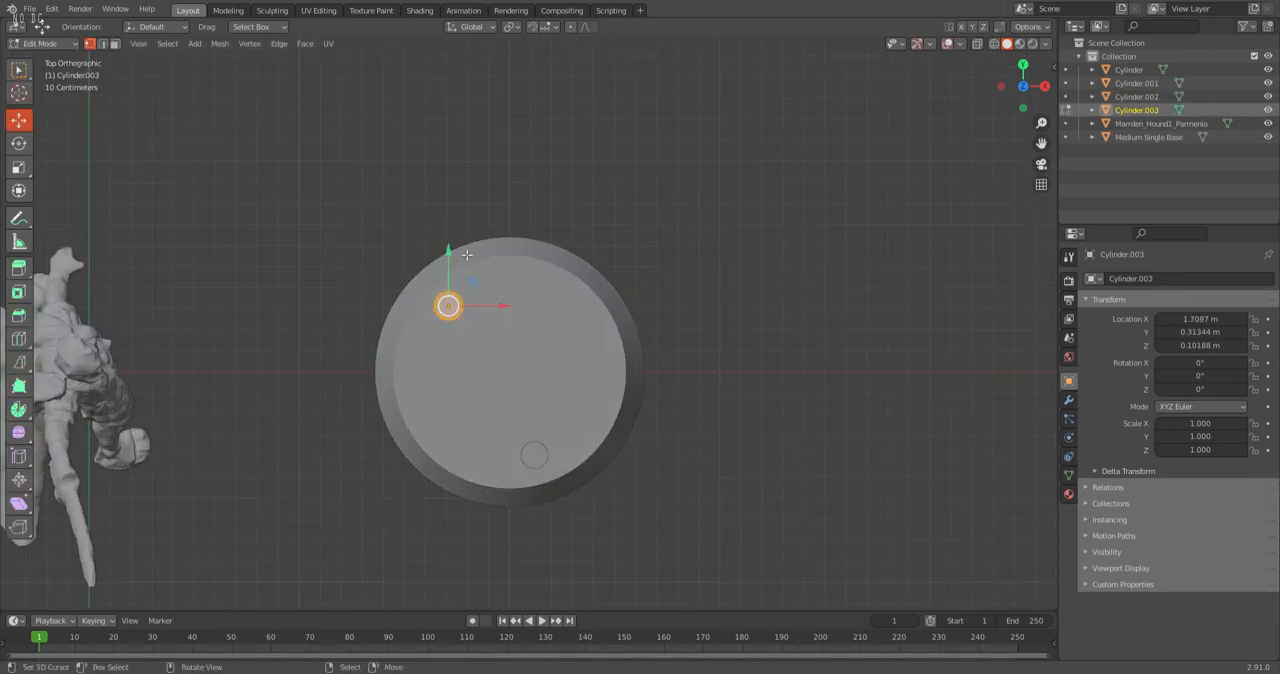
pyautogui.click(18, 168)
pyautogui.click(400, 263)
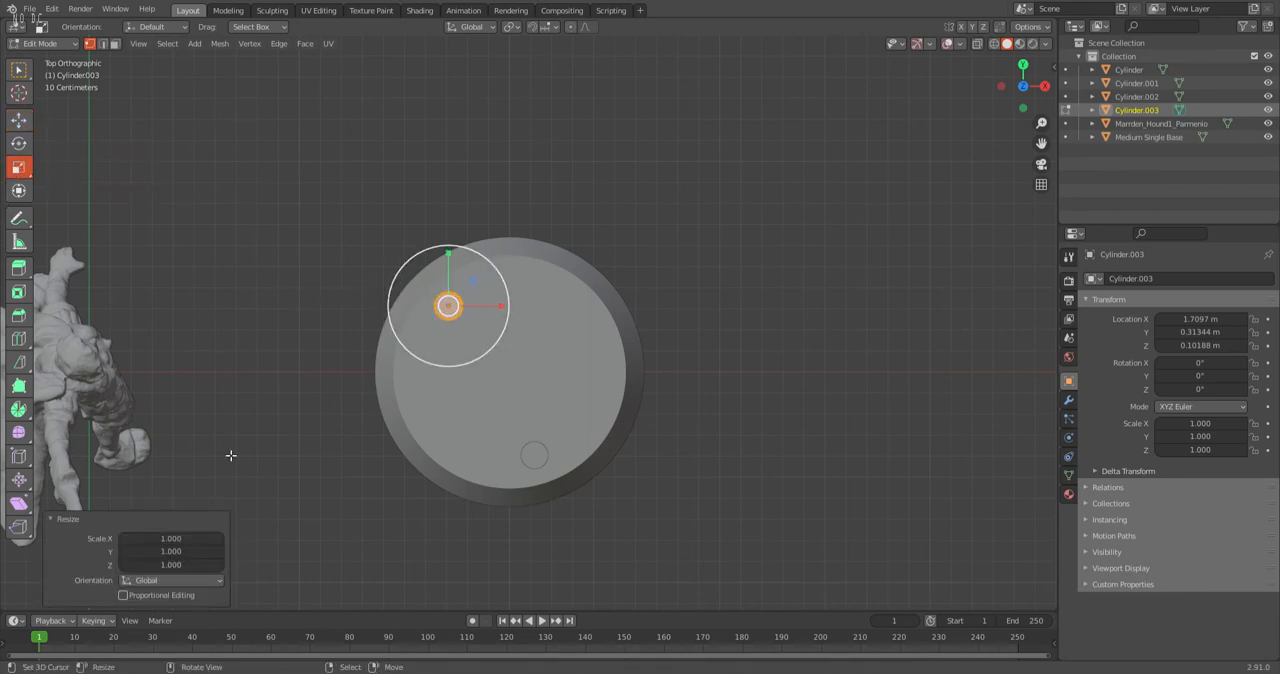
pyautogui.moveTo(150, 538); pyautogui.dragTo(150, 551)
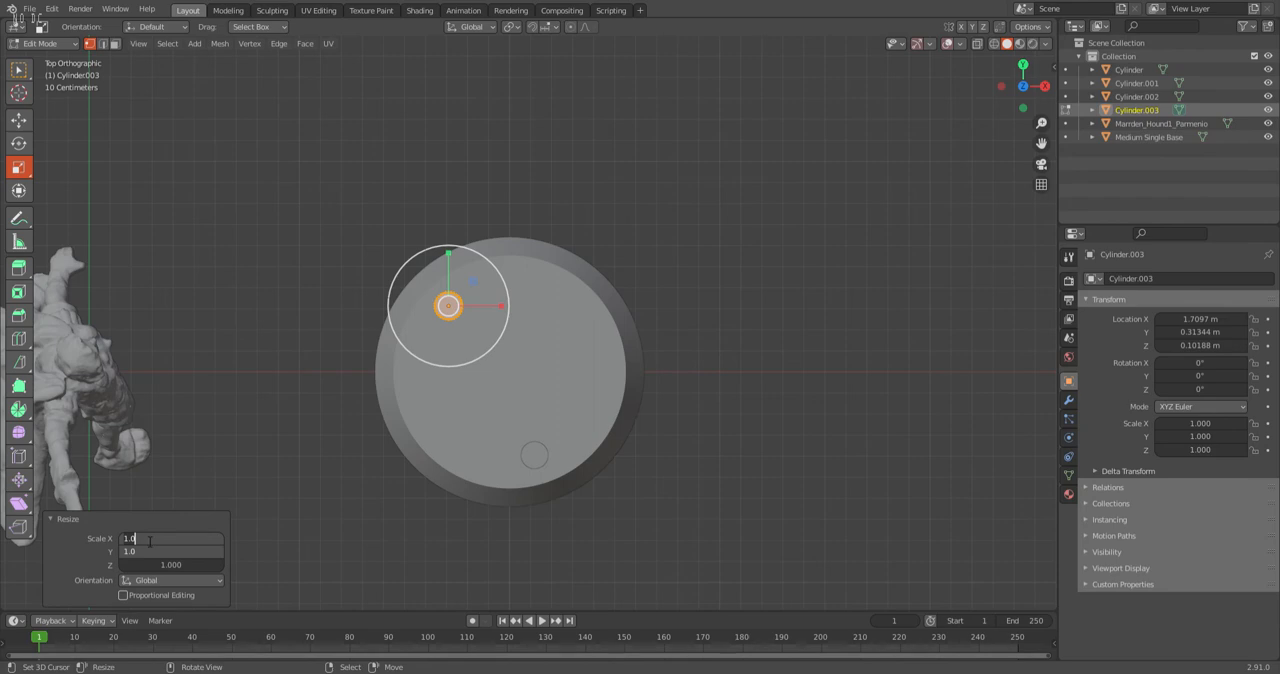
pyautogui.press('BackSpace')
pyautogui.press('BackSpace')
pyautogui.press('Return')
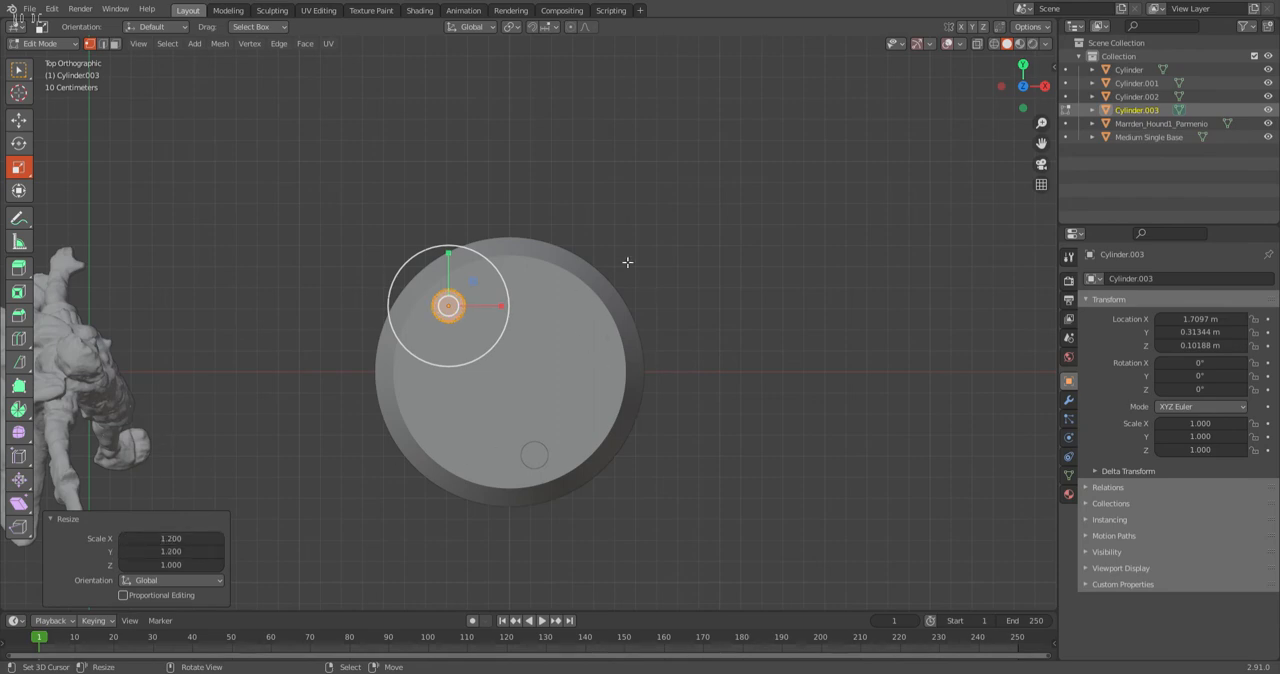
pyautogui.click(60, 44)
pyautogui.click(40, 56)
# Scale the mesh of the other base cylinder, near X 2.12 m and Y -0.40 m, by 1.2 in X and Y.
pyautogui.click(532, 464)
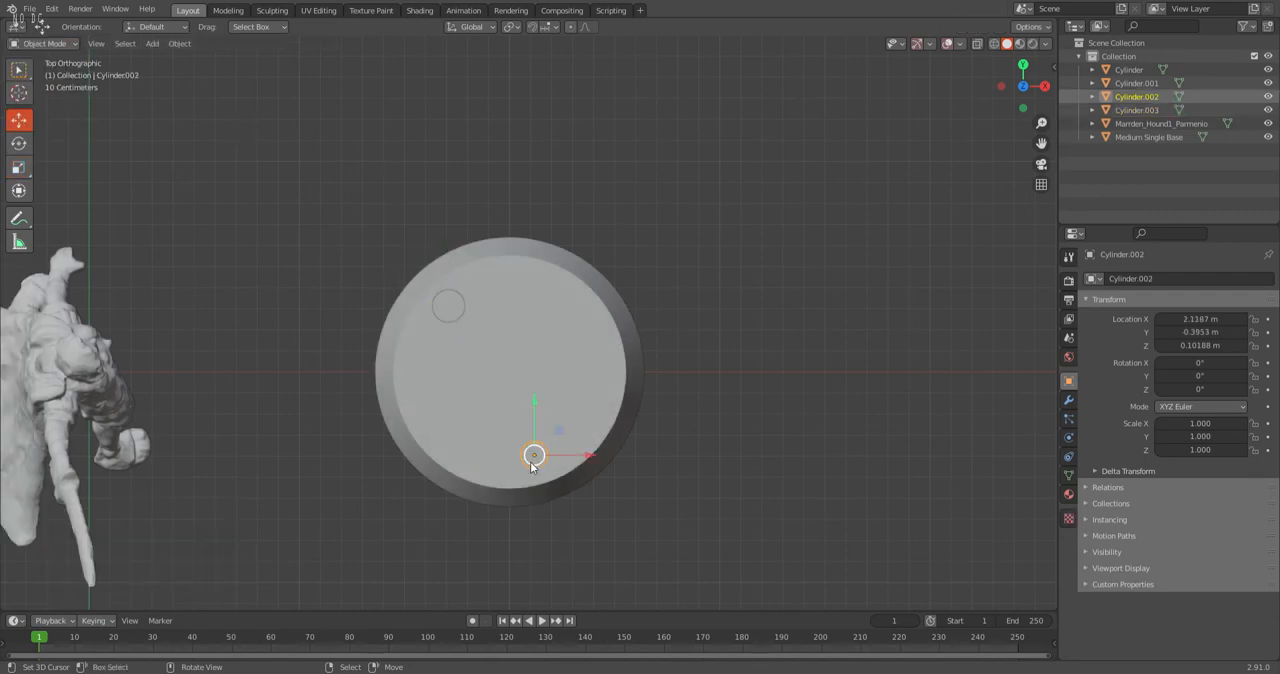
pyautogui.click(45, 44)
pyautogui.click(40, 72)
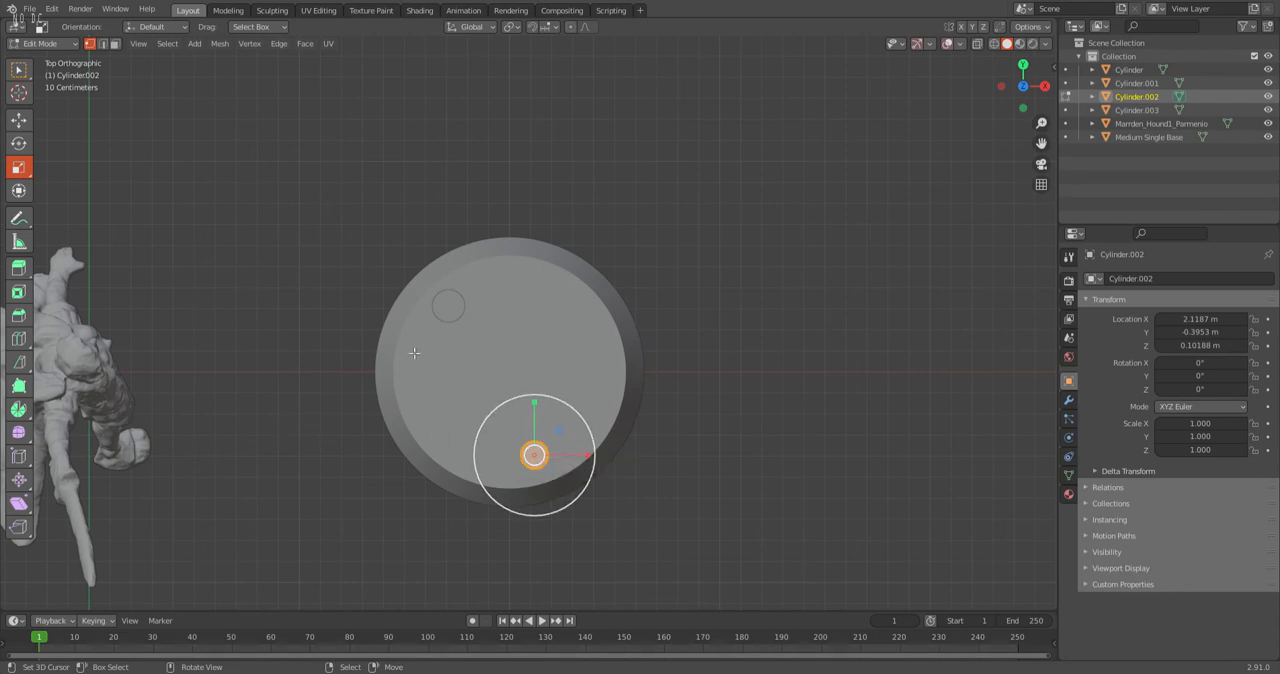
pyautogui.click(491, 498)
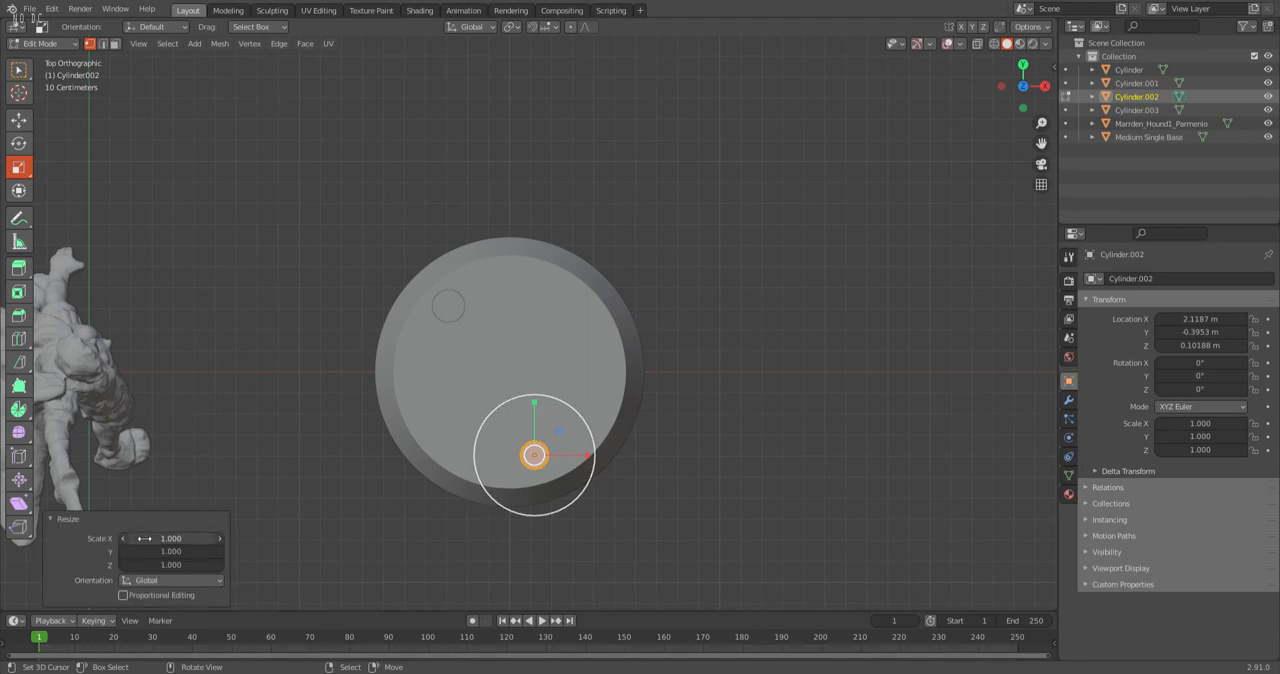
pyautogui.moveTo(163, 538); pyautogui.dragTo(163, 545)
pyautogui.write('1')
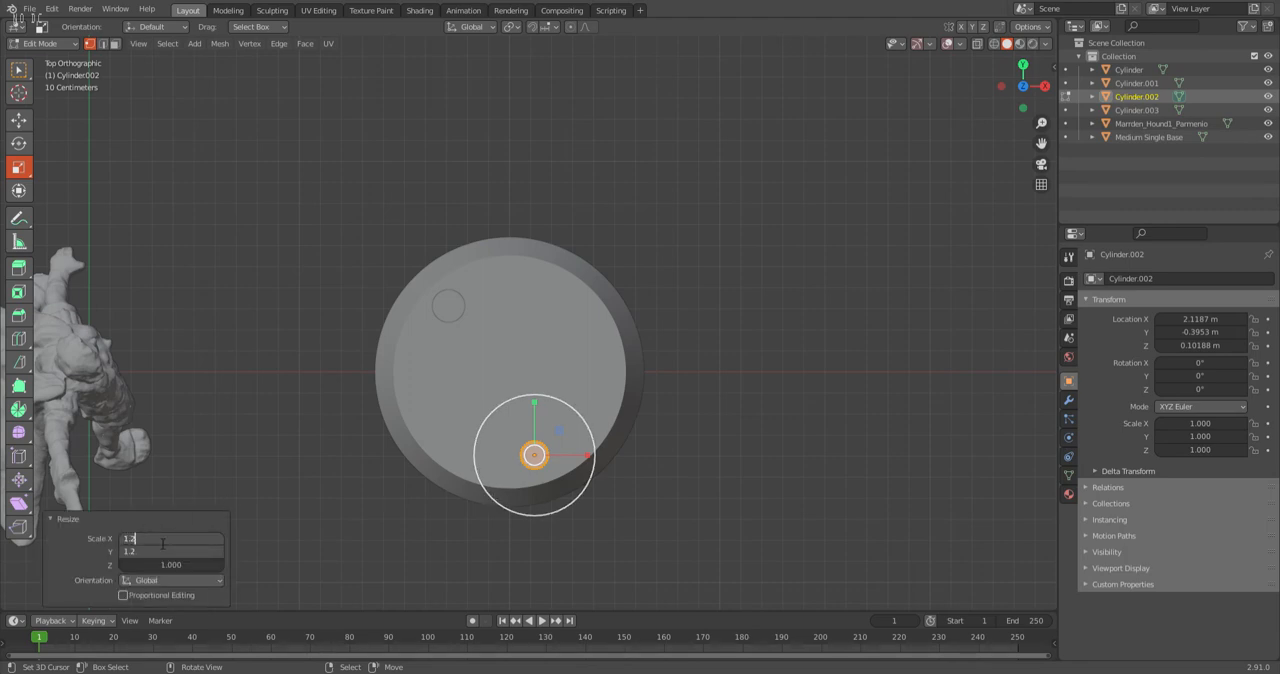
pyautogui.write('.2')
pyautogui.press('Return')
pyautogui.click(47, 44)
pyautogui.click(40, 62)
# Join the two enlarged base cylinders into a single object.
pyautogui.moveTo(767, 403); pyautogui.dragTo(479, 137, button='middle')
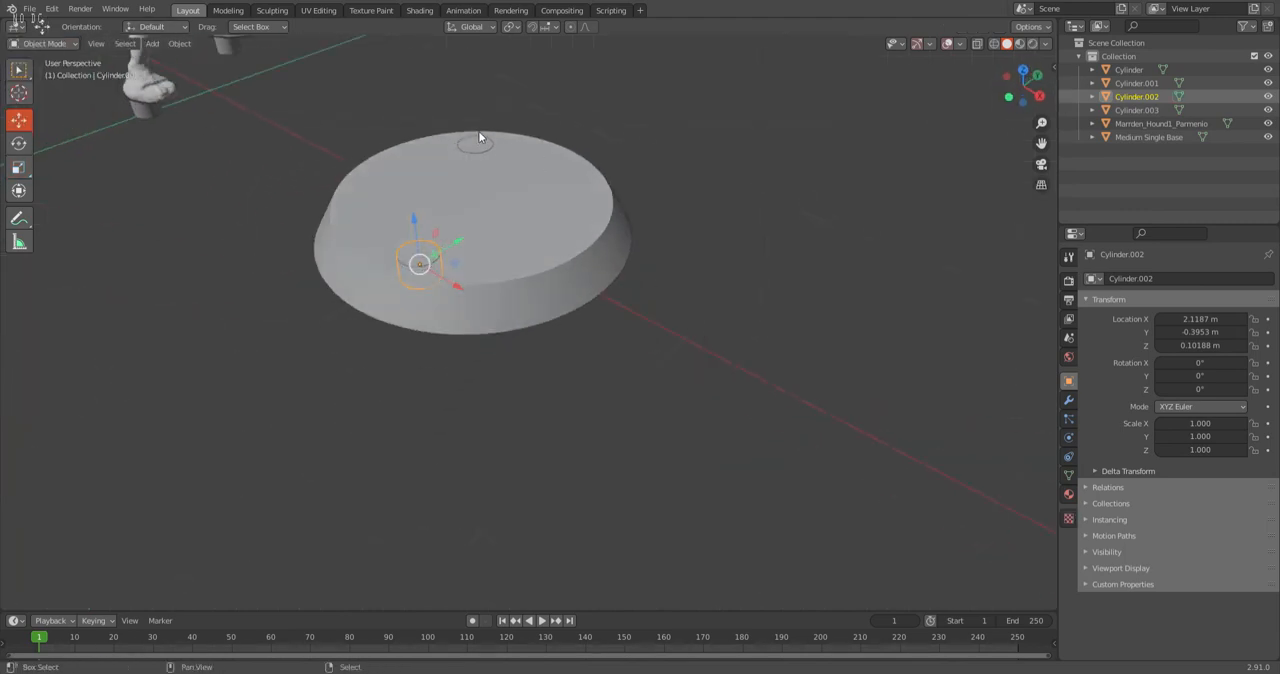
pyautogui.click(485, 140)
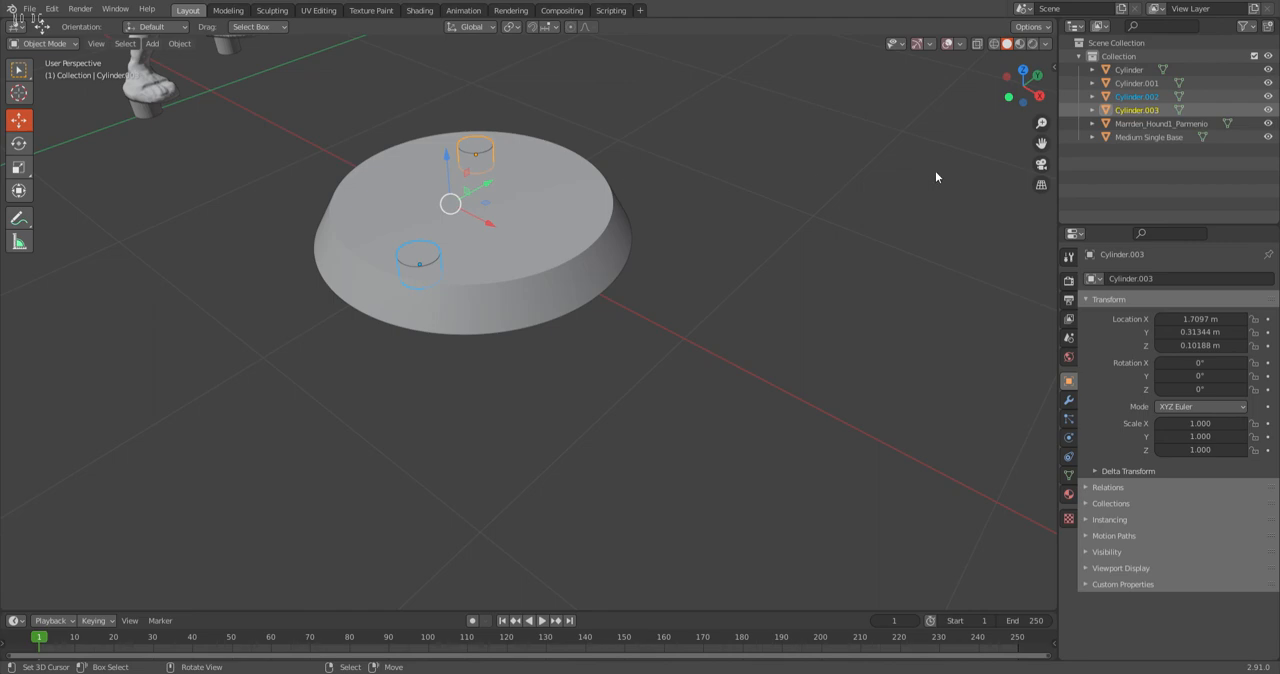
pyautogui.hotkey('ctrl', 'j')
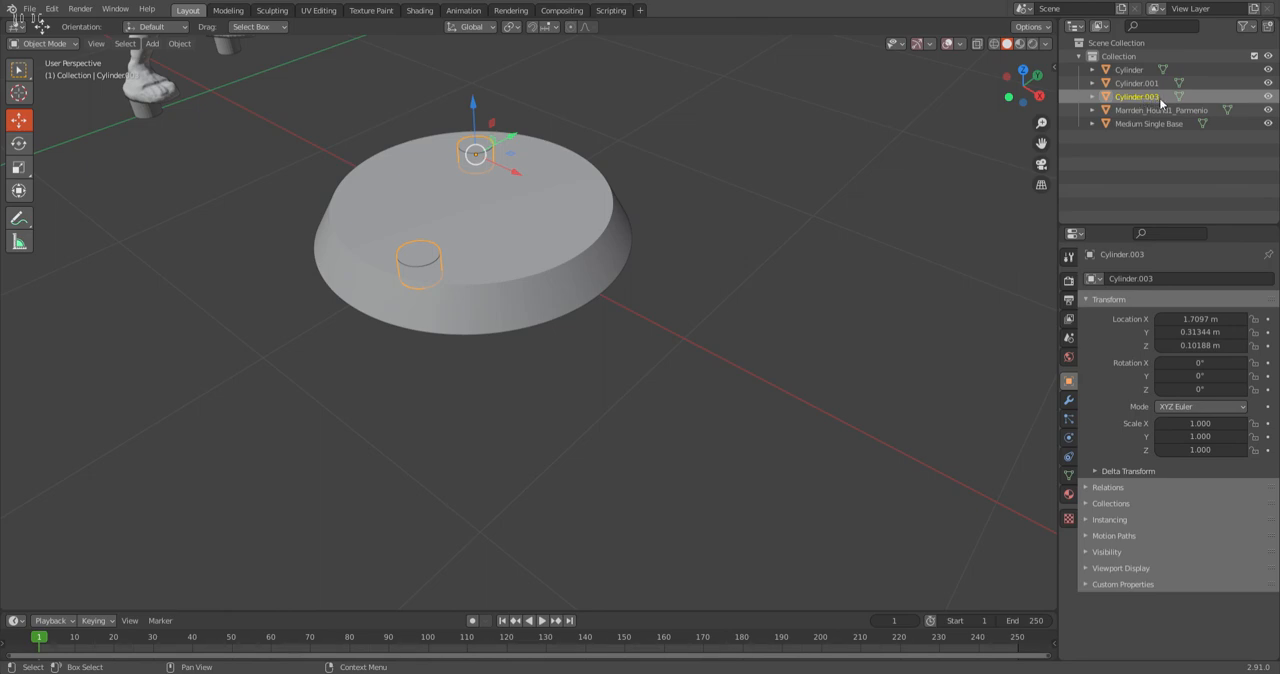
# Add a Boolean Difference modifier to the round base with the joined cylinders, Cylinder.003, as its object.
pyautogui.click(548, 234)
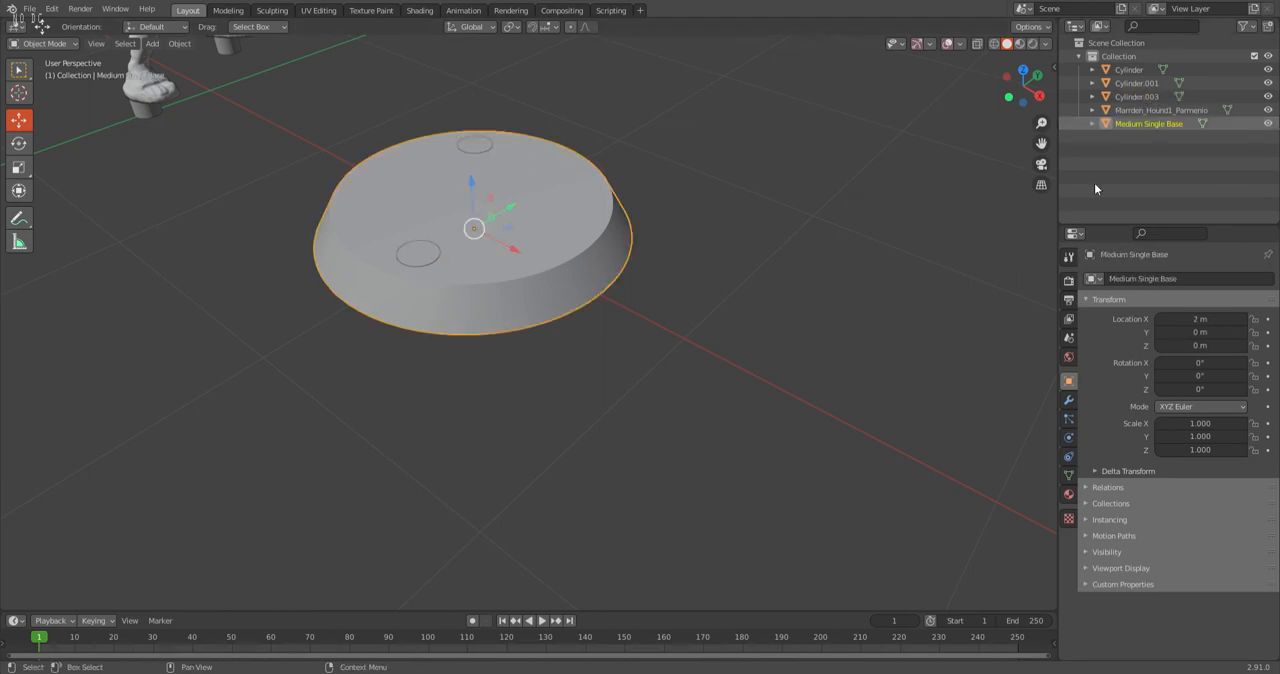
pyautogui.click(1069, 403)
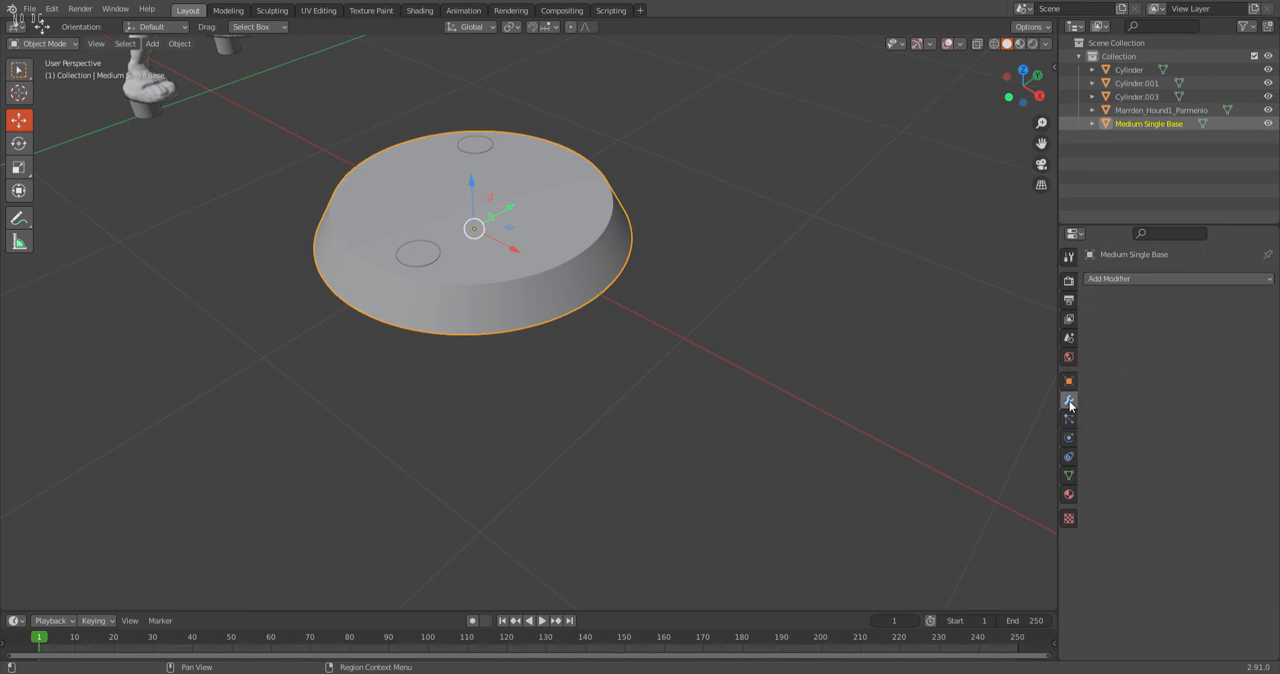
pyautogui.click(1139, 280)
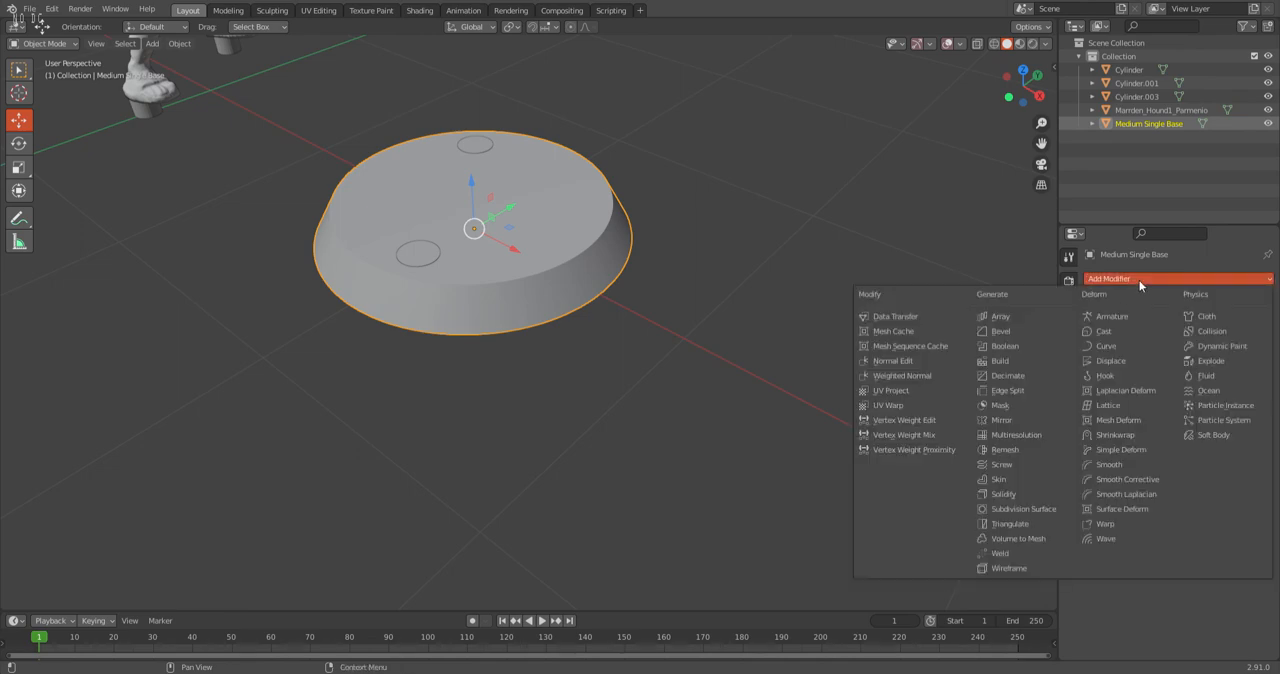
pyautogui.click(1015, 347)
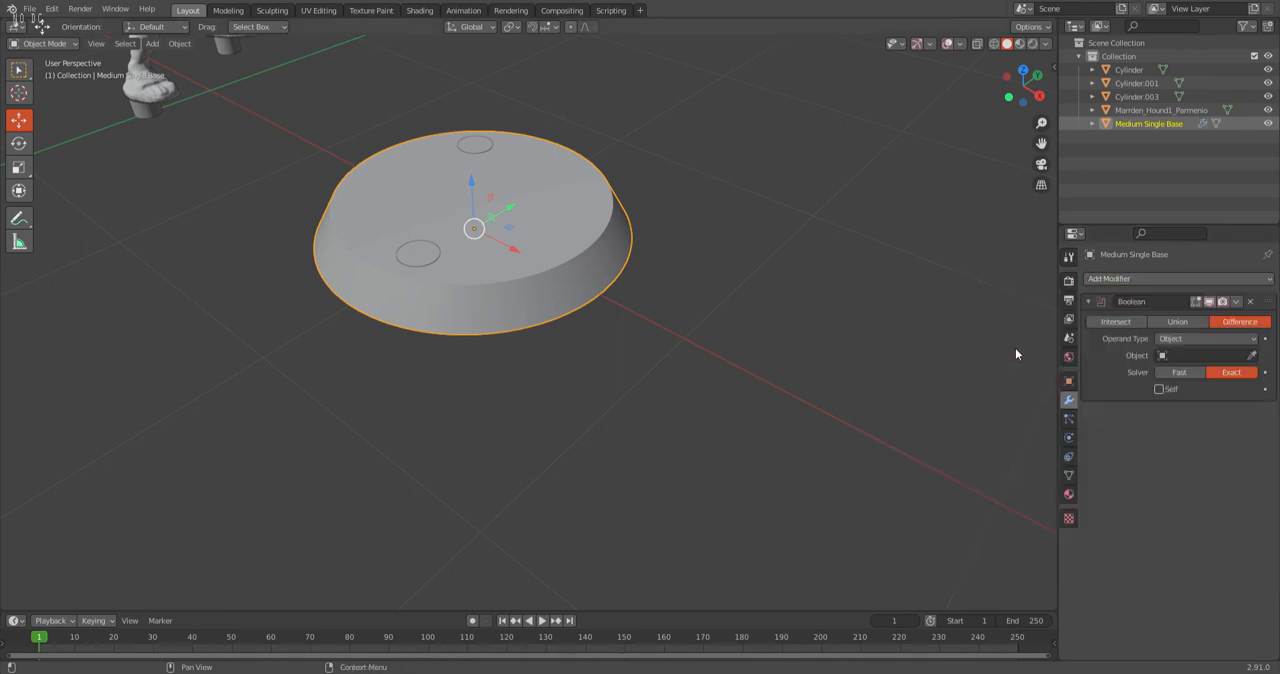
pyautogui.click(1193, 356)
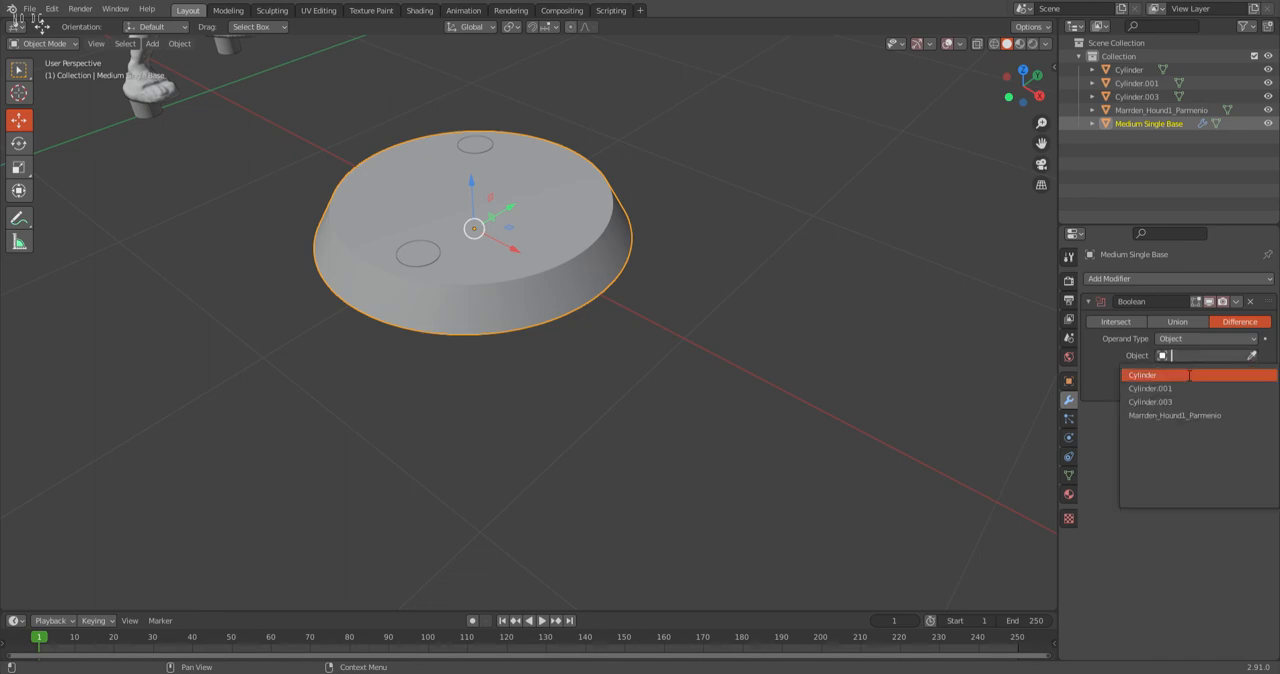
pyautogui.click(1163, 402)
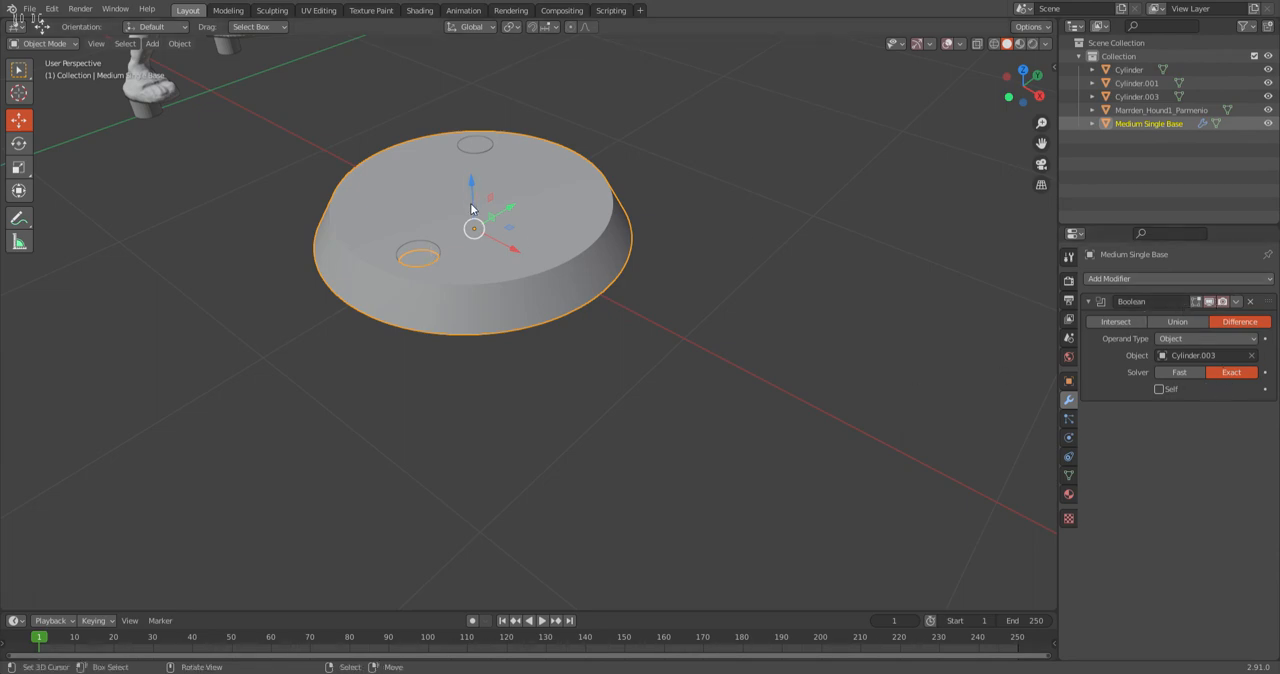
# Apply the base's Boolean modifier and delete the joined cutter cylinders.
pyautogui.click(1237, 301)
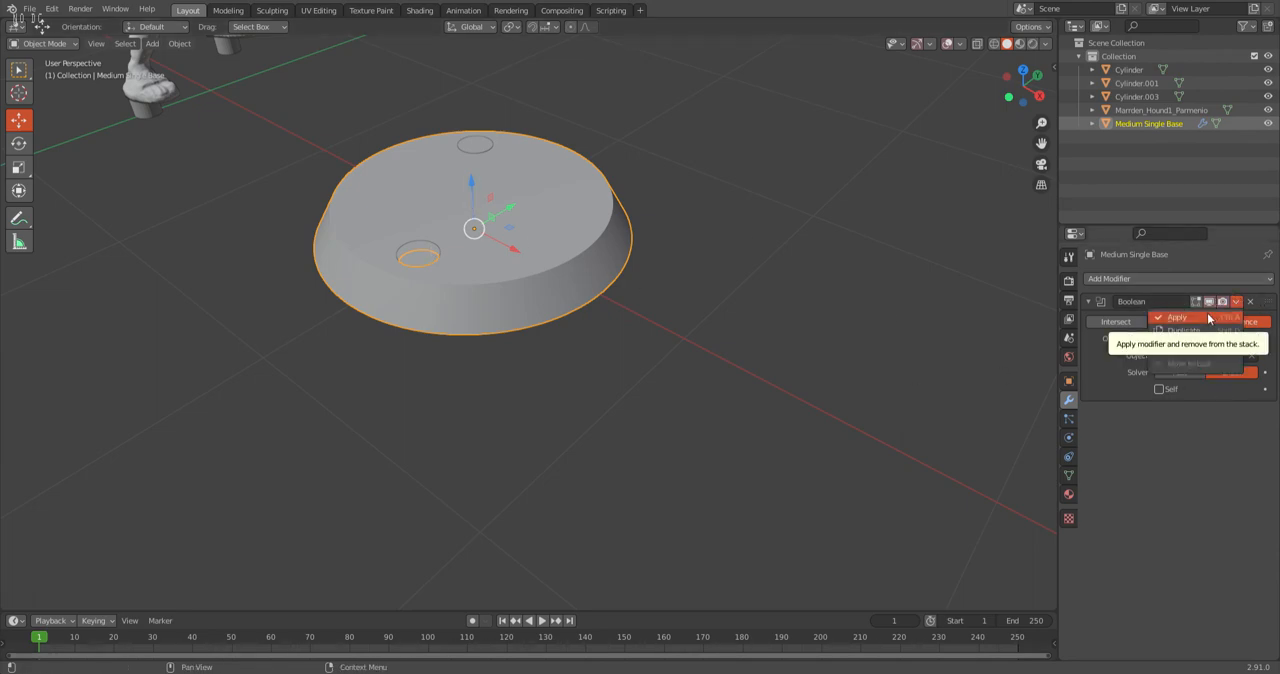
pyautogui.click(1178, 317)
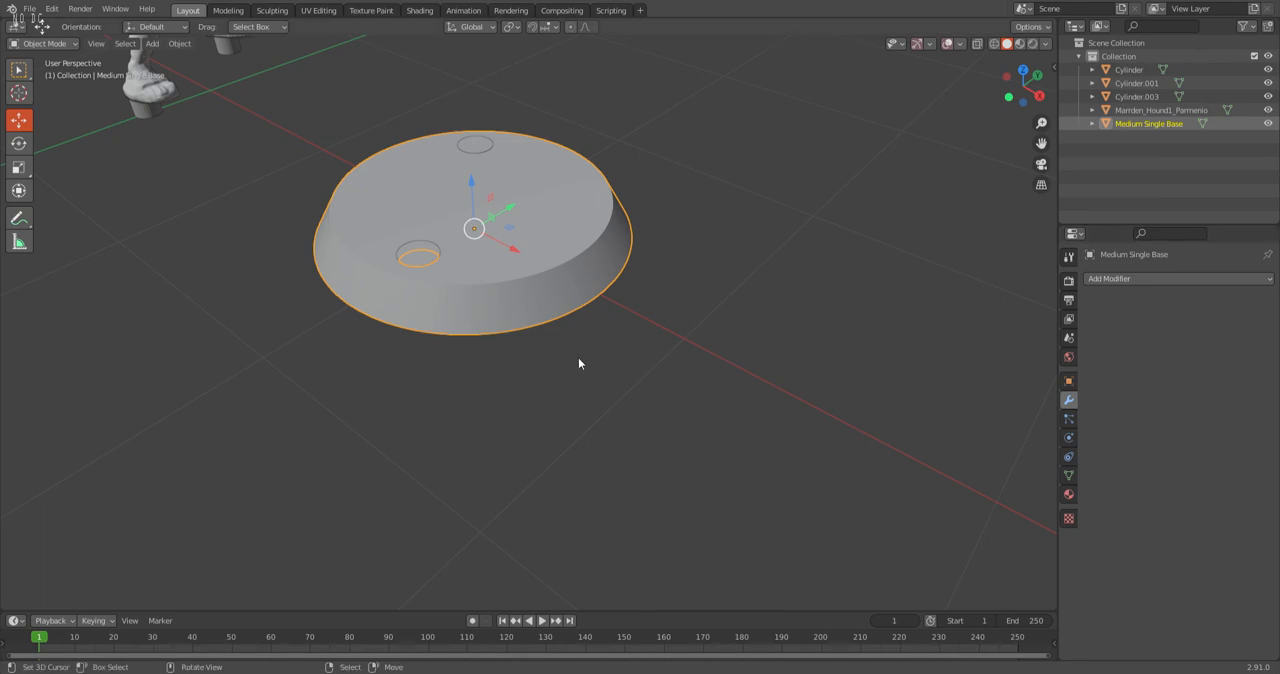
pyautogui.click(486, 148)
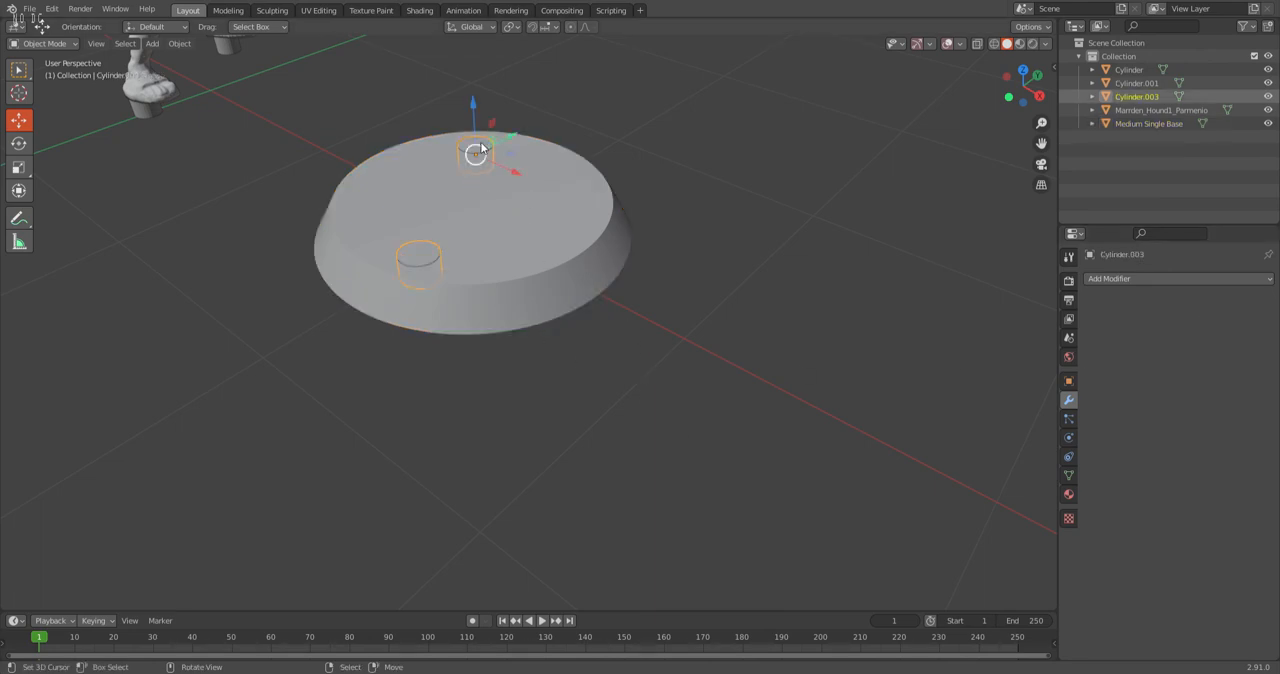
pyautogui.press('Delete')
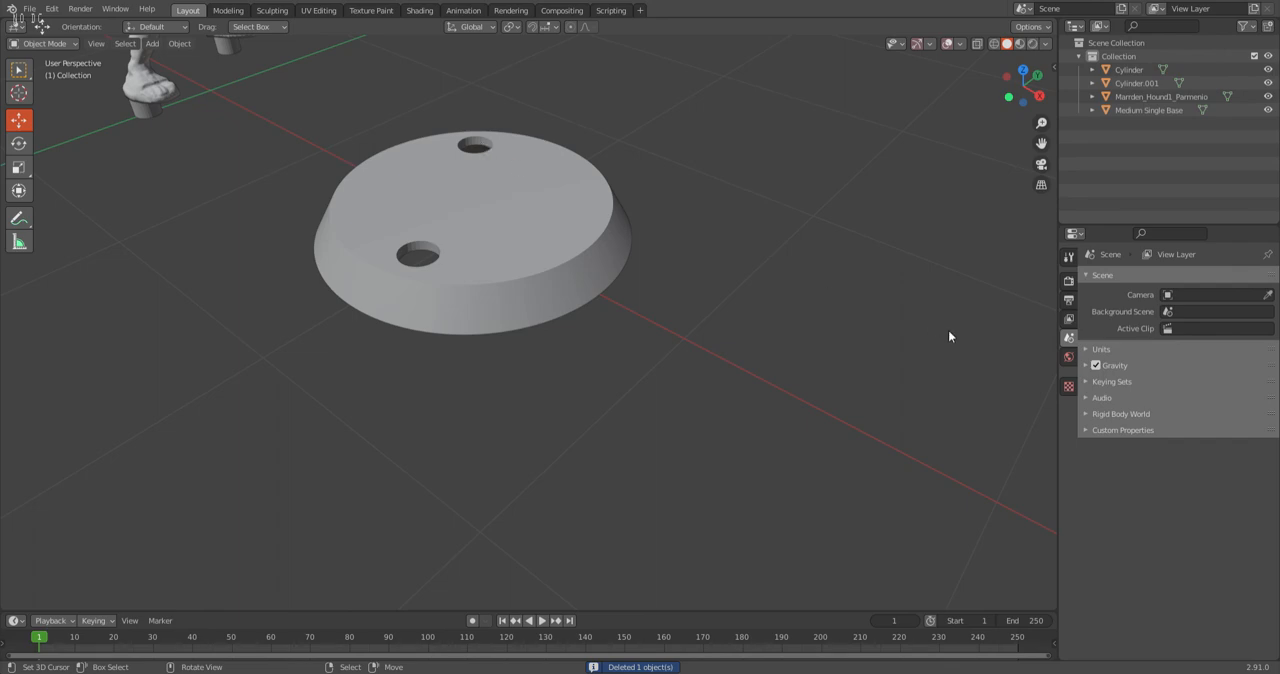
# Move the round base -2 m along X, back under the warrior's feet.
pyautogui.moveTo(437, 188); pyautogui.dragTo(523, 290, button='middle')
pyautogui.scroll(-4, 707, 380)
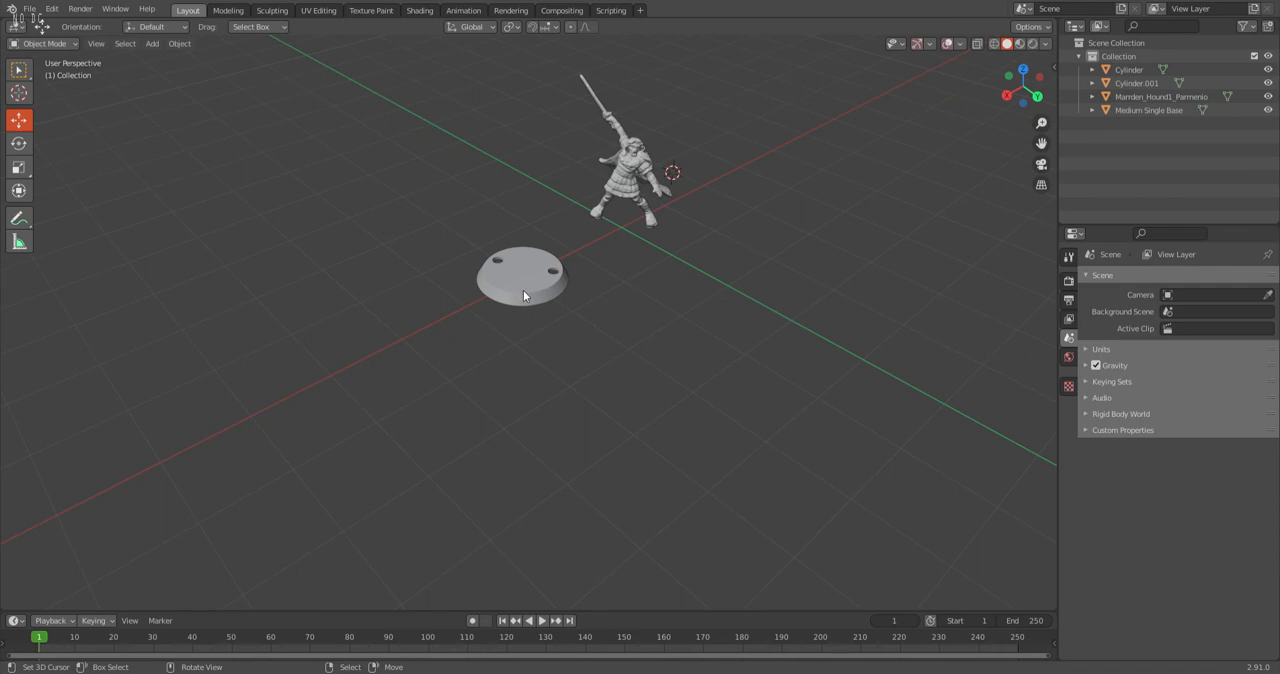
pyautogui.click(523, 291)
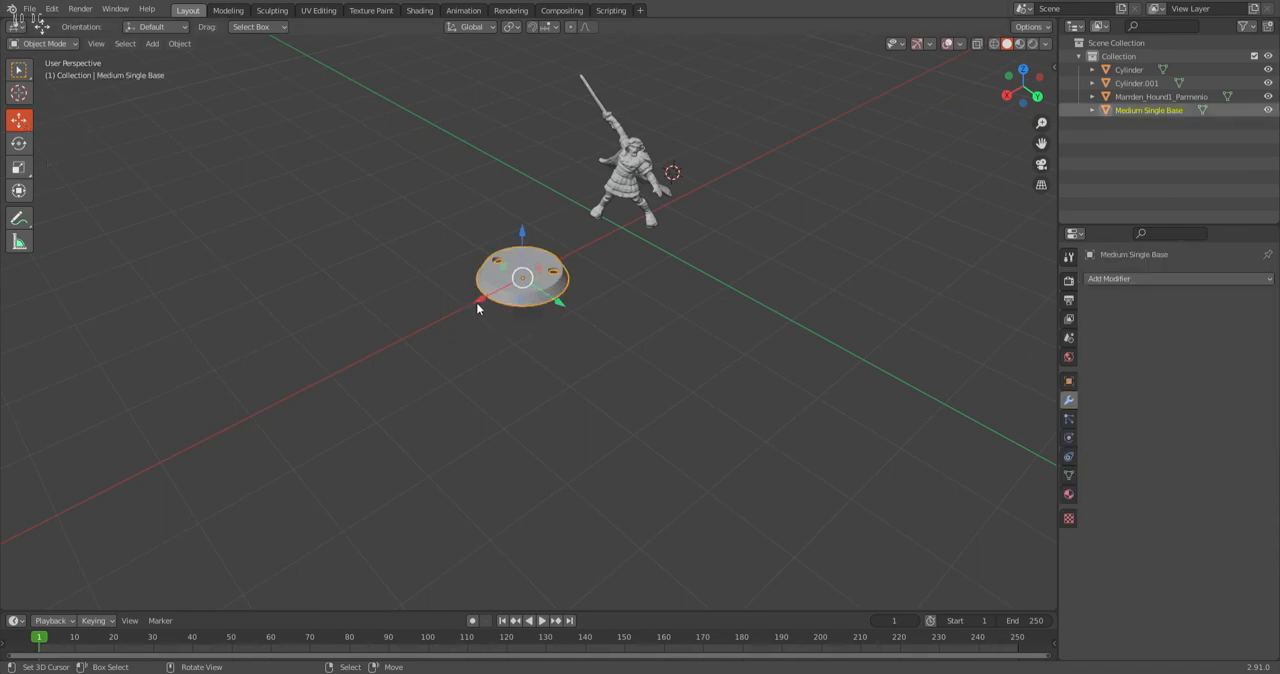
pyautogui.click(477, 301)
pyautogui.click(160, 539)
pyautogui.write('-2')
pyautogui.press('Return')
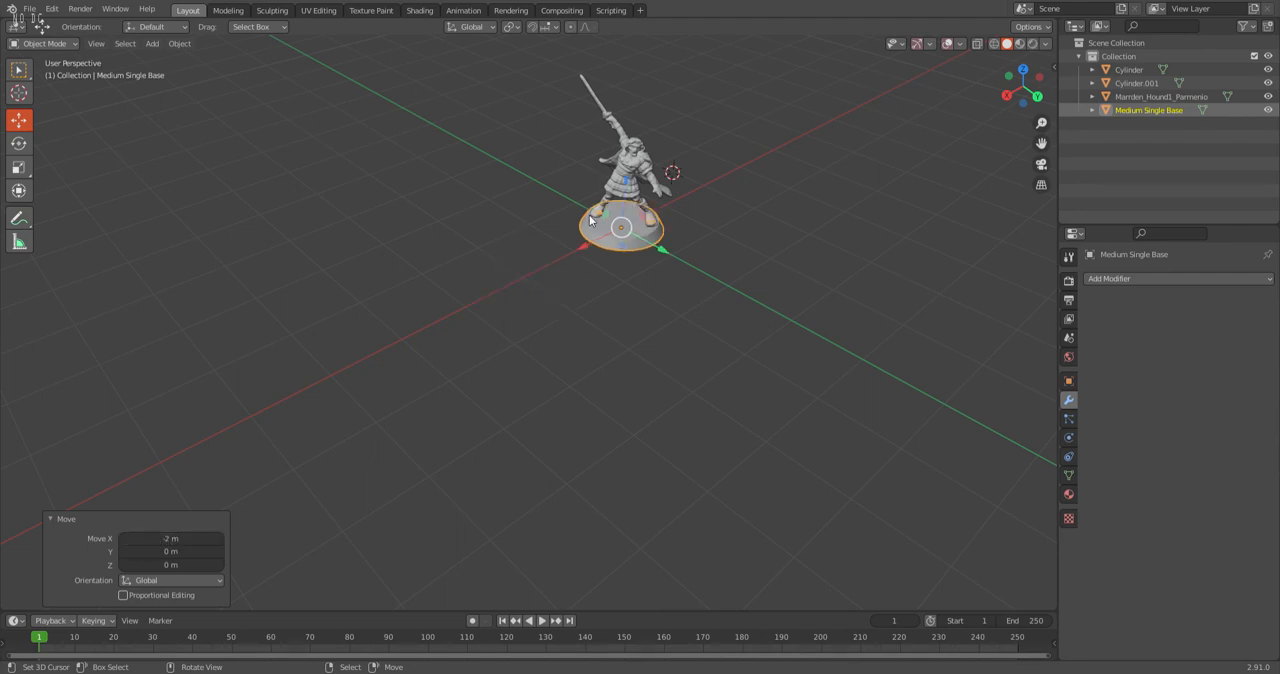
# Examine the fit of the warrior and base from below and from the front, and undo the base's move.
pyautogui.scroll(4, 589, 215)
pyautogui.keyDown('shift'); pyautogui.moveTo(789, 153); pyautogui.dragTo(532, 203, button='middle'); pyautogui.keyUp('shift')
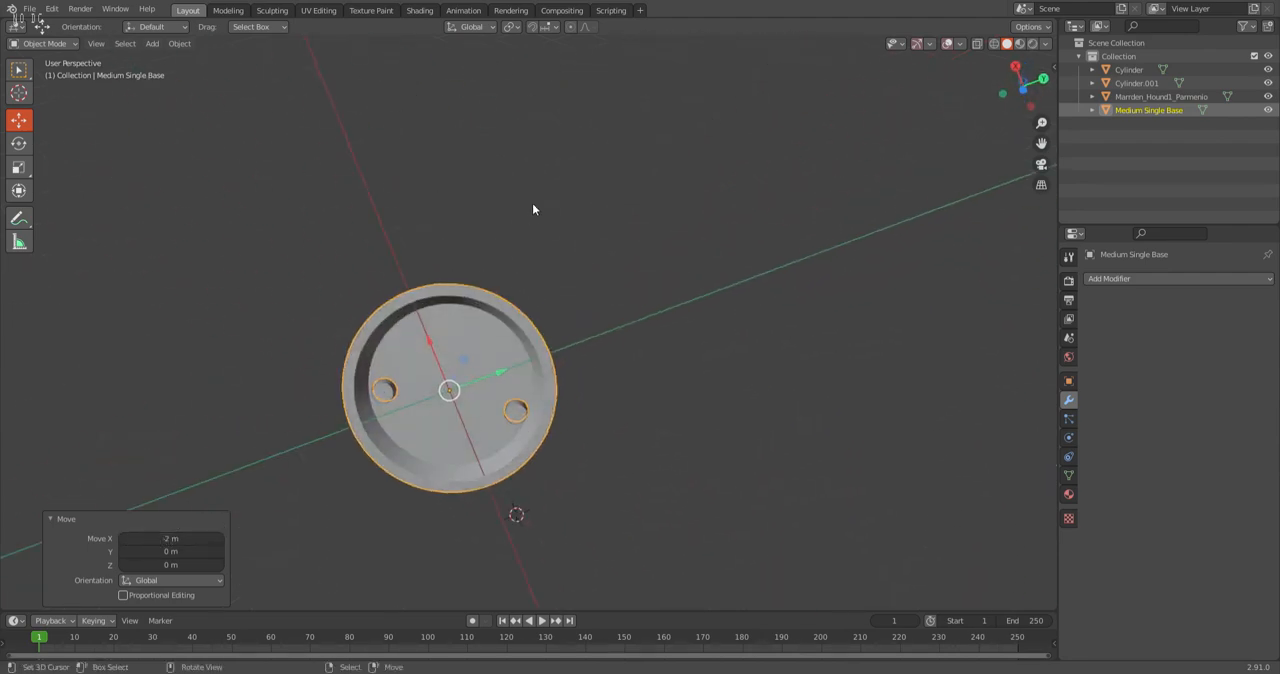
pyautogui.scroll(5, 454, 420)
pyautogui.moveTo(454, 420); pyautogui.dragTo(636, 425, button='middle')
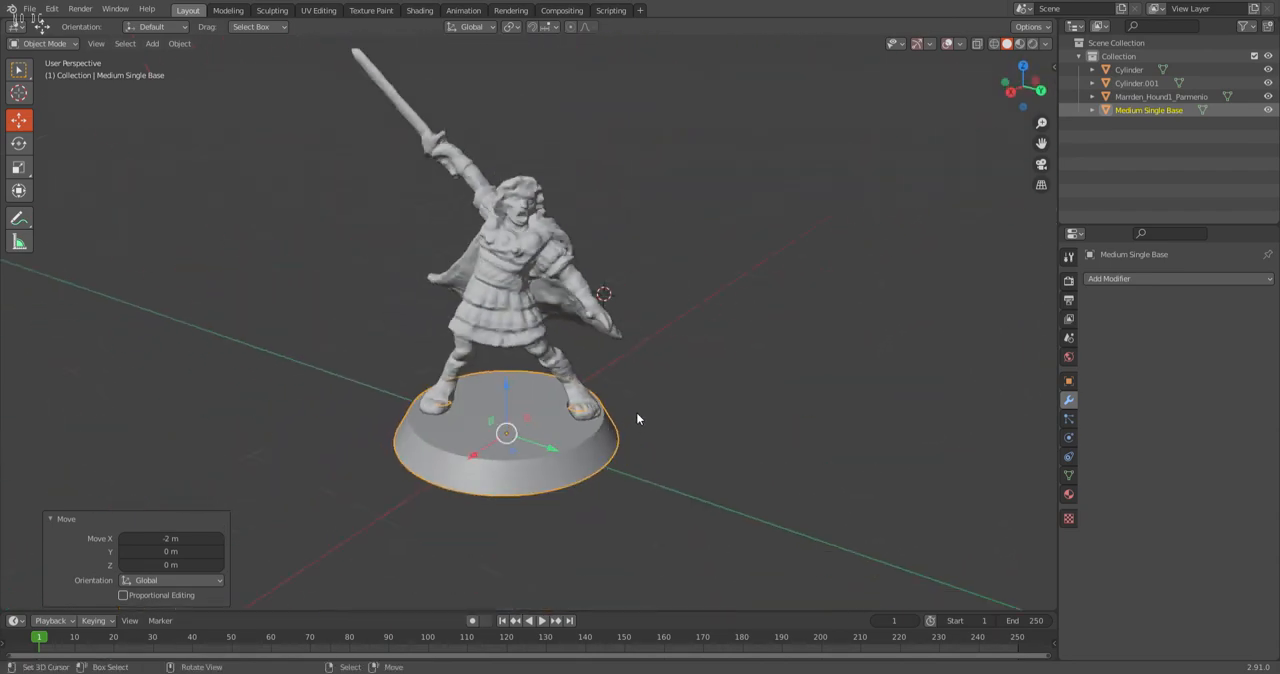
pyautogui.scroll(-3, 670, 393)
pyautogui.hotkey('ctrl', 'z')
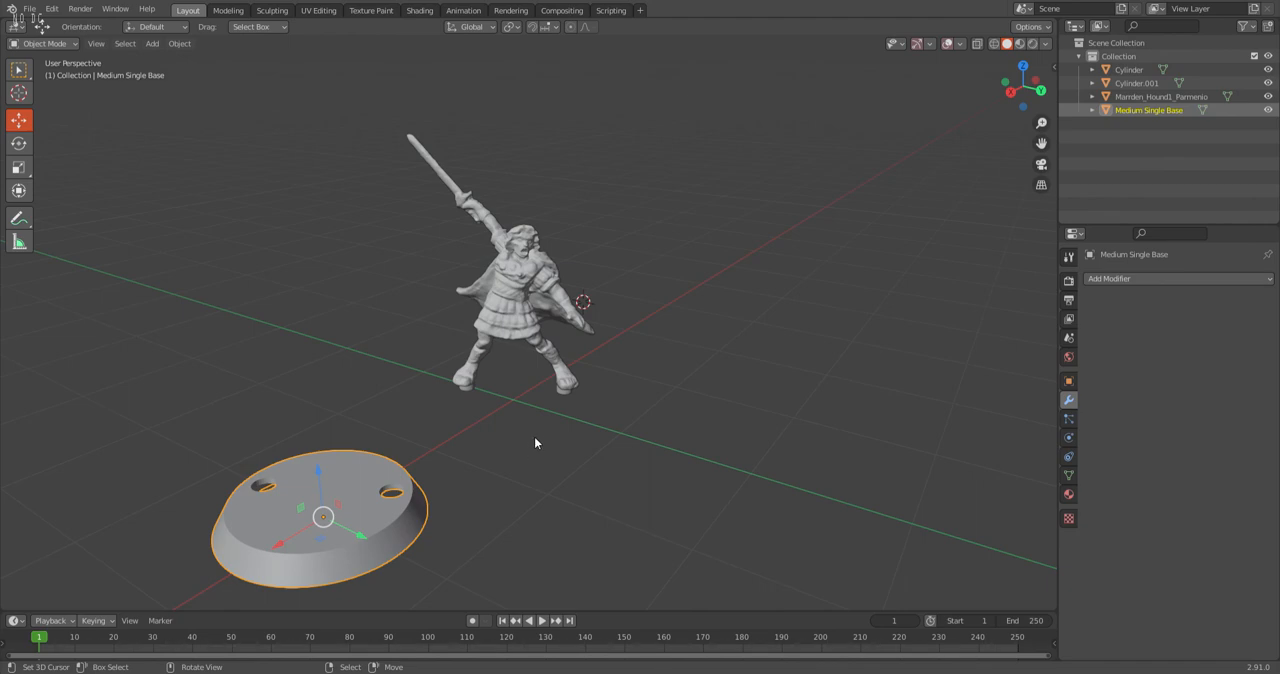
# Join both foot cylinders to the warrior mesh, keeping the warrior as the active object.
pyautogui.moveTo(534, 437); pyautogui.dragTo(540, 392, button='middle')
pyautogui.click(532, 376)
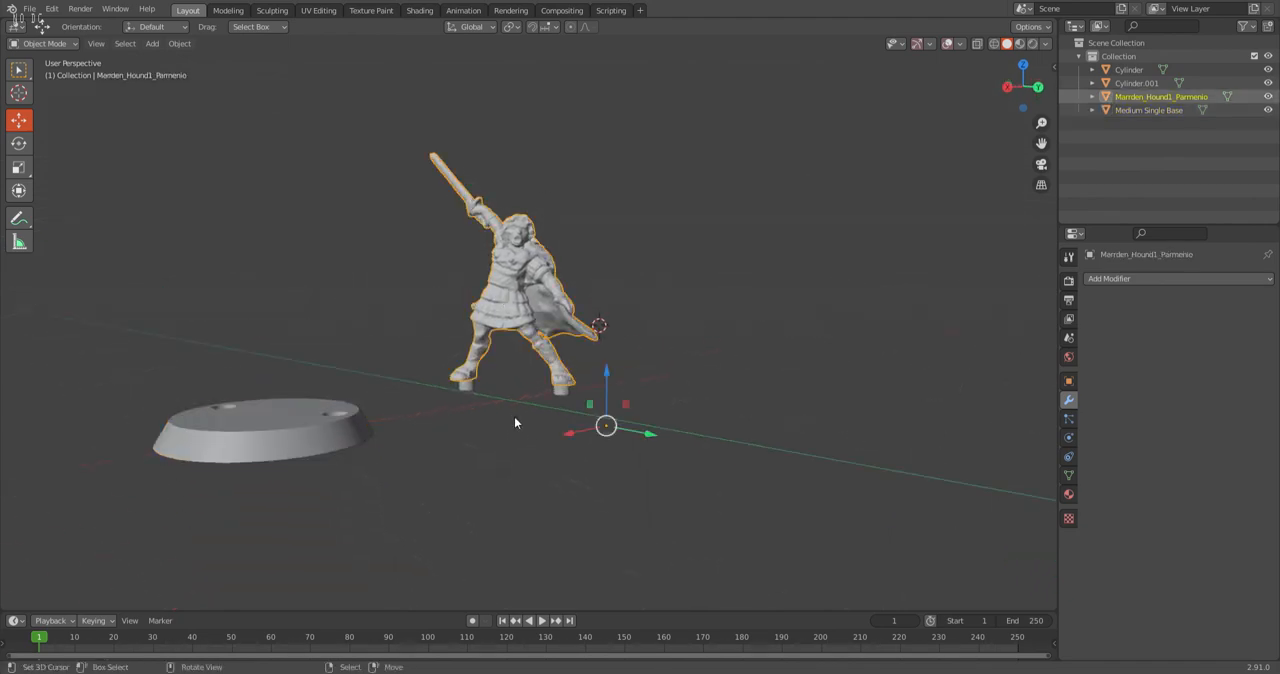
pyautogui.scroll(2, 515, 422)
pyautogui.moveTo(706, 516); pyautogui.dragTo(370, 336)
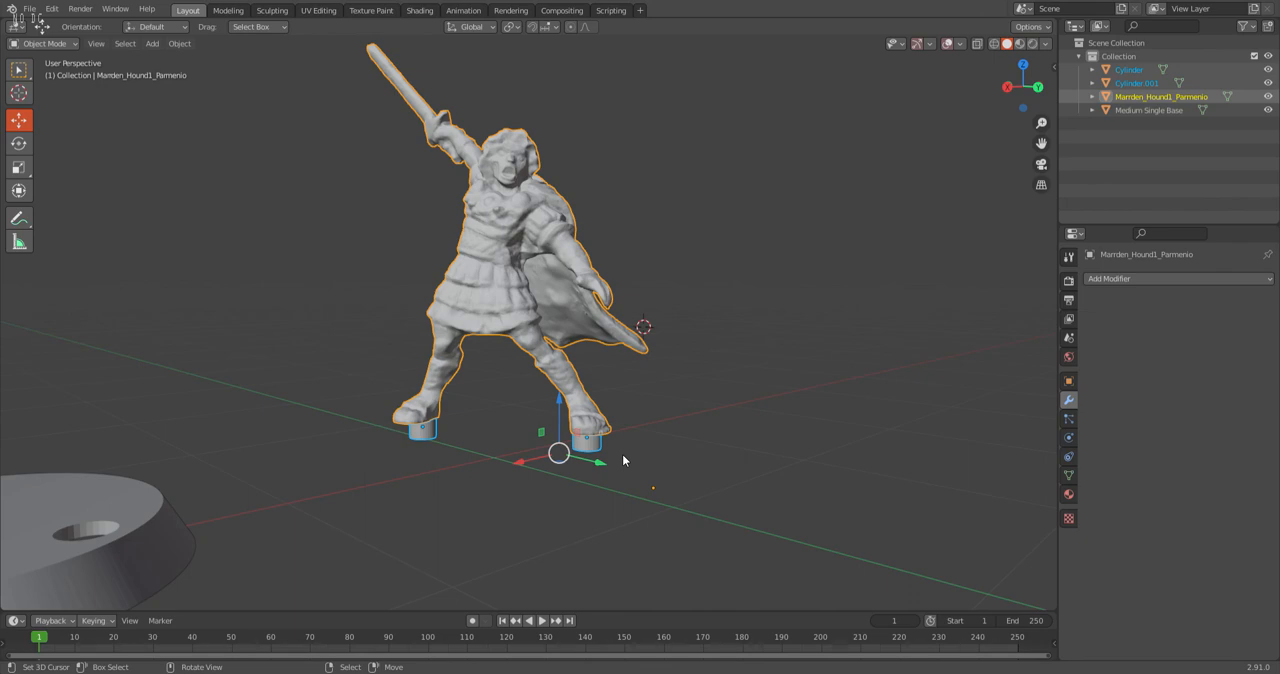
pyautogui.hotkey('ctrl', 'j')
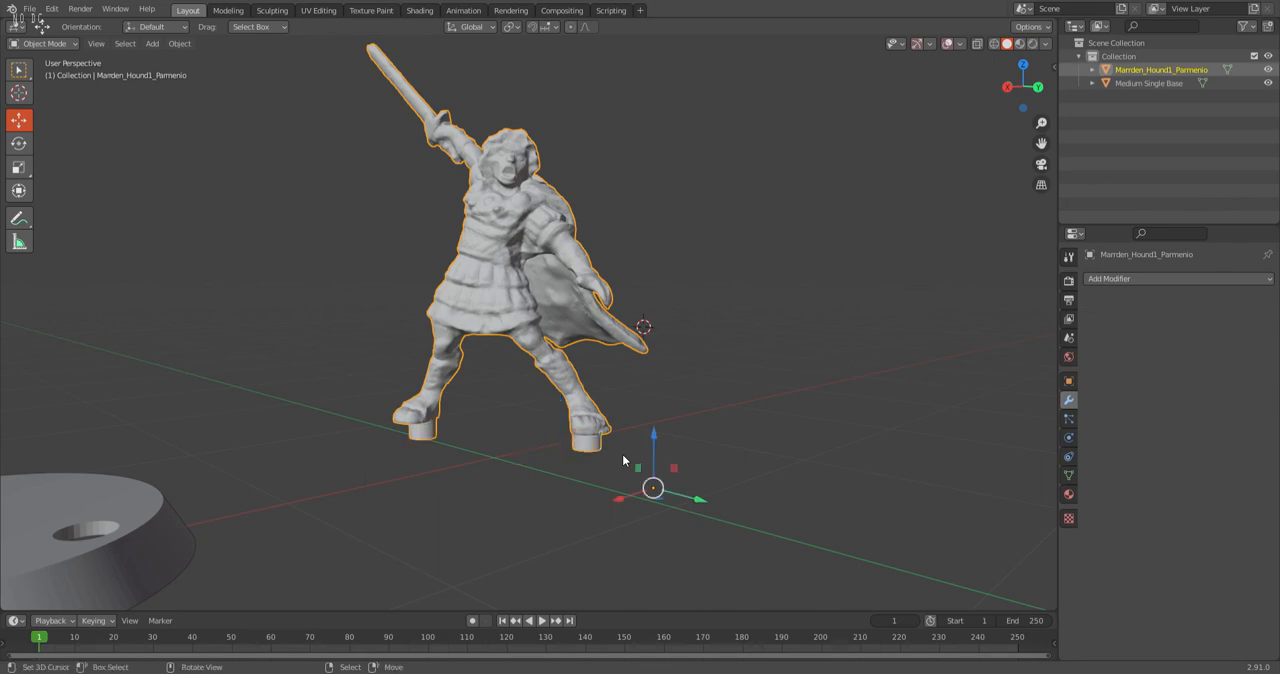
# Move the round base -2 m along X, back under the warrior's feet, and check the fit from above.
pyautogui.moveTo(539, 228); pyautogui.dragTo(320, 380, button='middle')
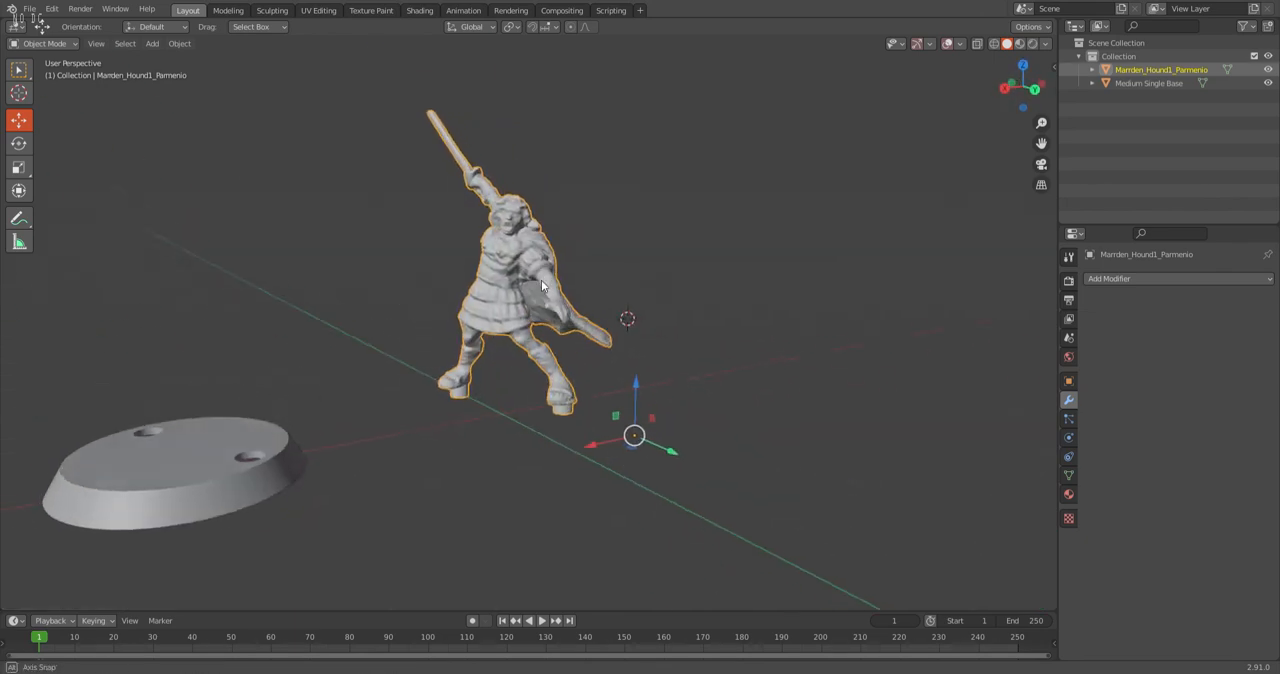
pyautogui.click(215, 494)
pyautogui.click(122, 496)
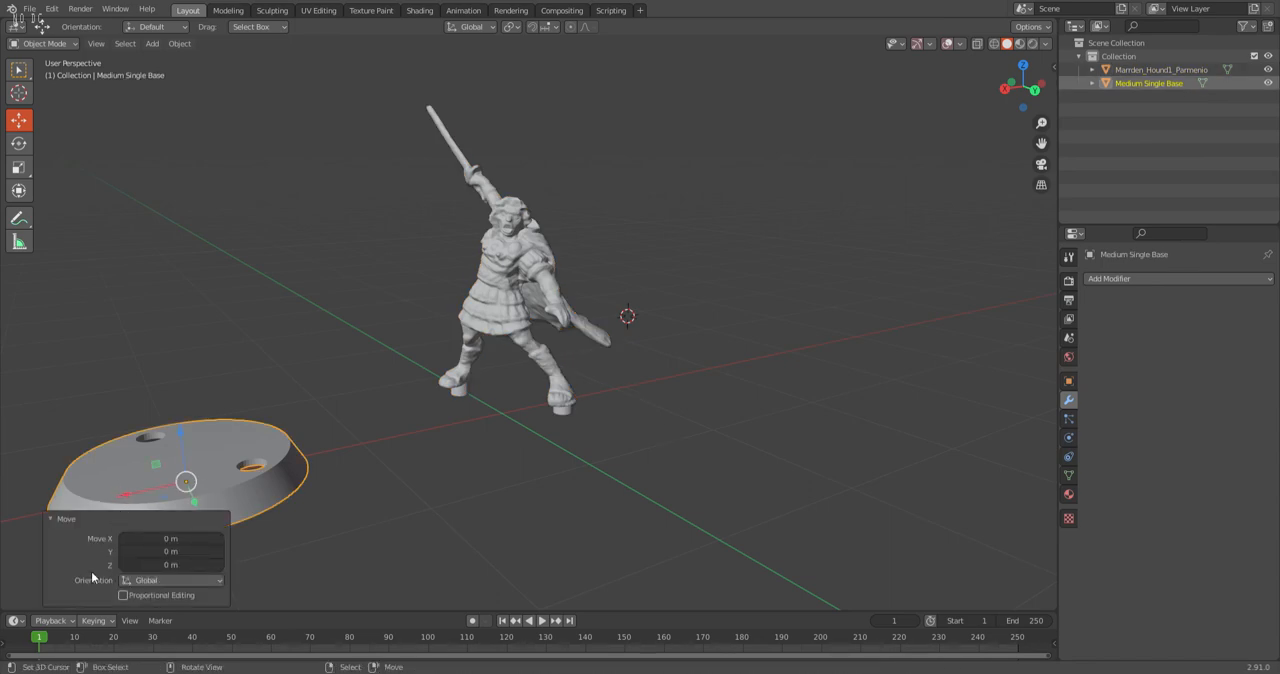
pyautogui.click(147, 540)
pyautogui.write('-2')
pyautogui.press('Return')
pyautogui.moveTo(480, 380); pyautogui.dragTo(704, 476, button='middle')
pyautogui.moveTo(576, 472); pyautogui.dragTo(632, 482, button='middle')
pyautogui.scroll(2, 634, 482)
pyautogui.rightClick(758, 445)
pyautogui.scroll(-3, 665, 400)
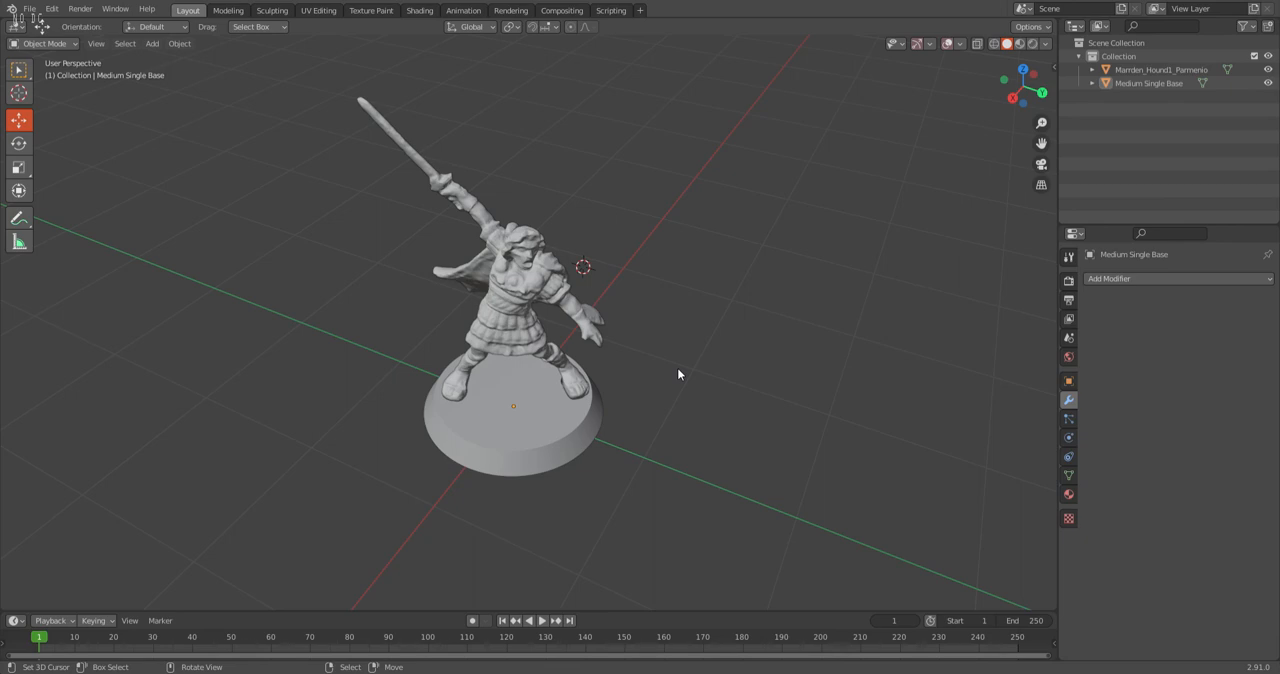
# Select the warrior and save the Parmenio new.blend file.
pyautogui.moveTo(468, 290); pyautogui.dragTo(502, 284, button='middle')
pyautogui.click(502, 285)
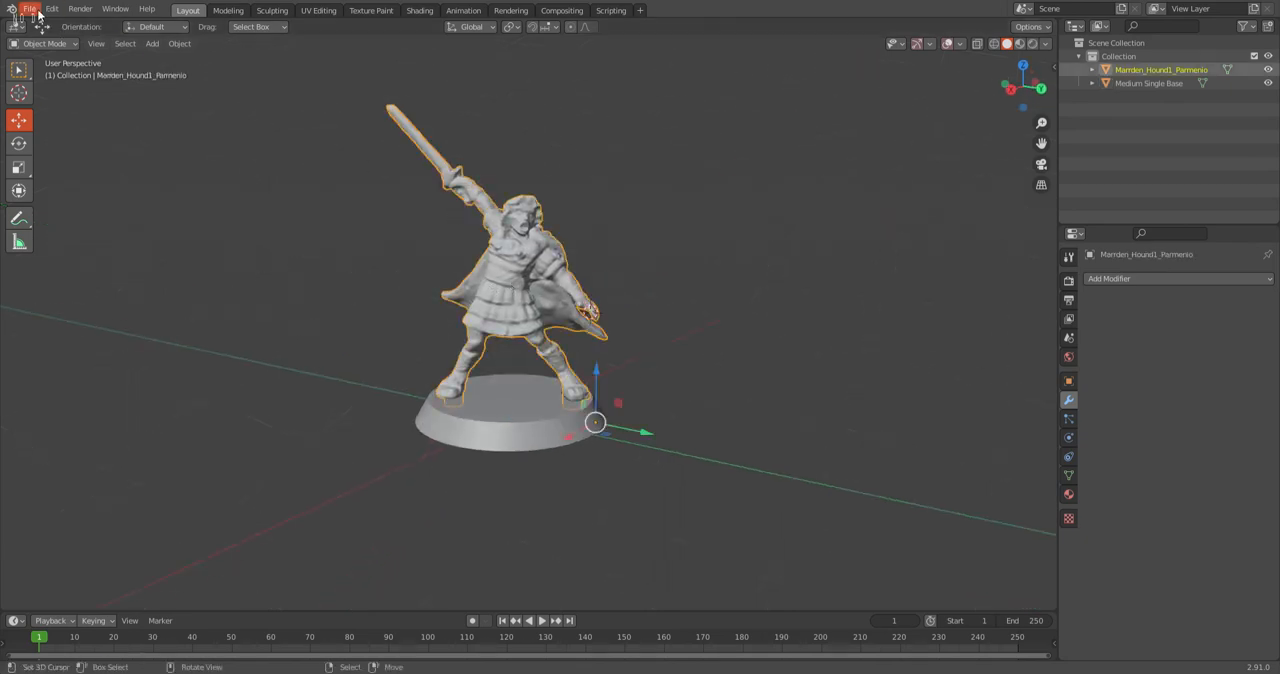
pyautogui.click(30, 9)
pyautogui.click(58, 97)
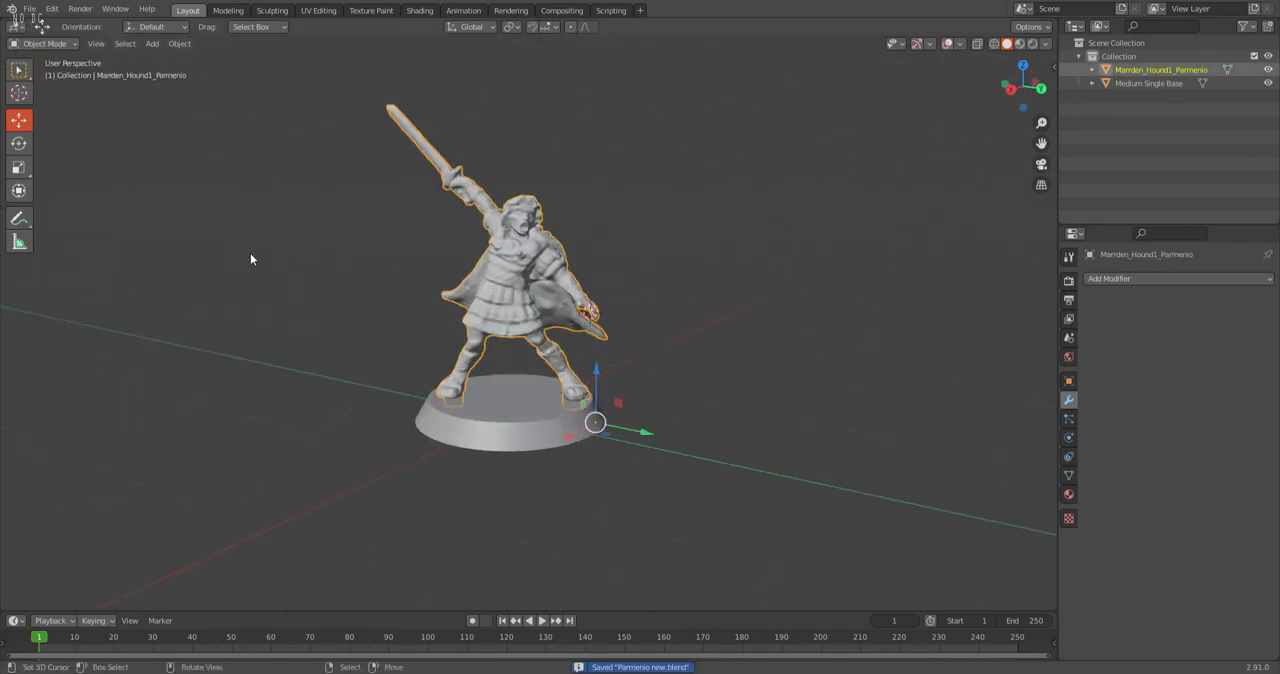
# Delete everything except the warrior and export the pegged warrior mesh on its own.
pyautogui.hotkey('ctrl', 'i')
pyautogui.press('x')
pyautogui.click(526, 274)
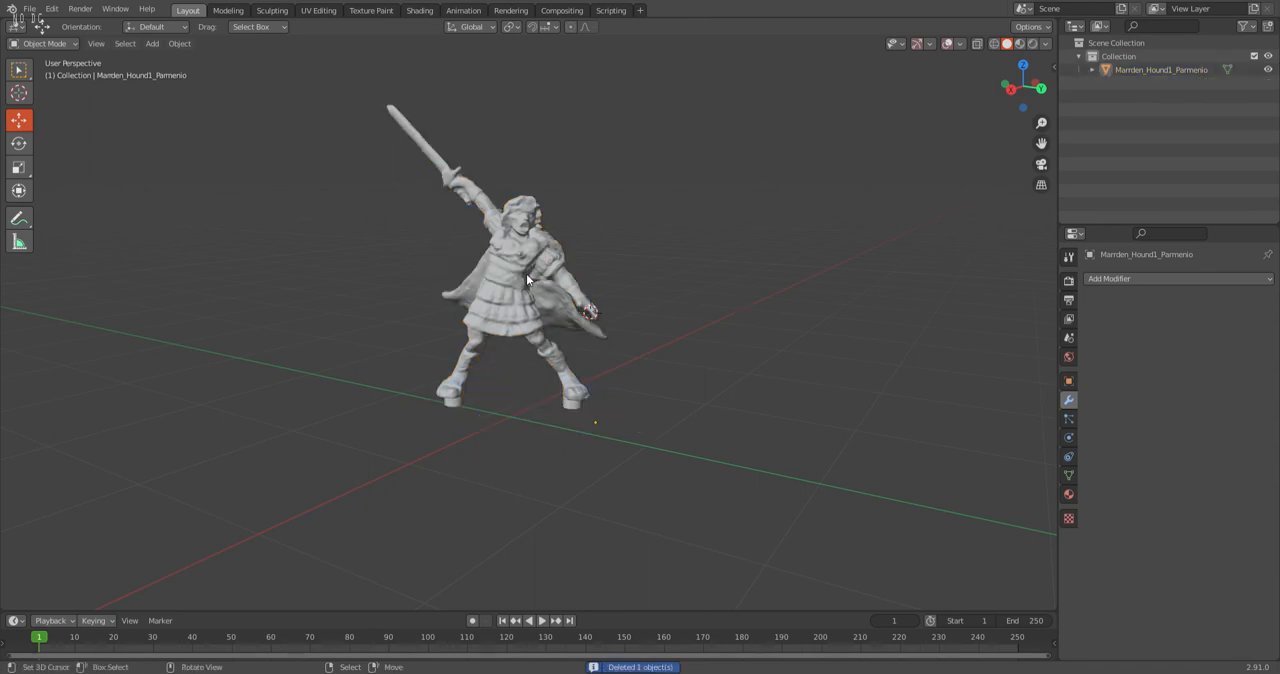
pyautogui.click(519, 282)
pyautogui.click(33, 9)
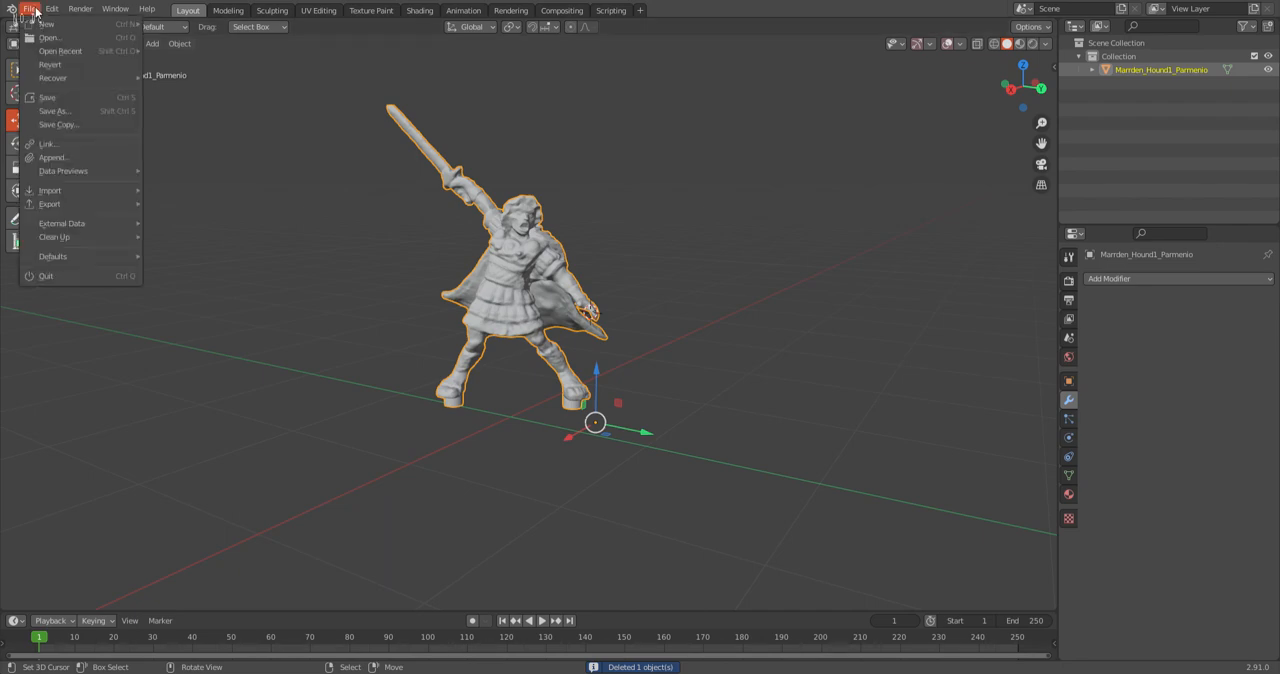
pyautogui.moveTo(68, 204)
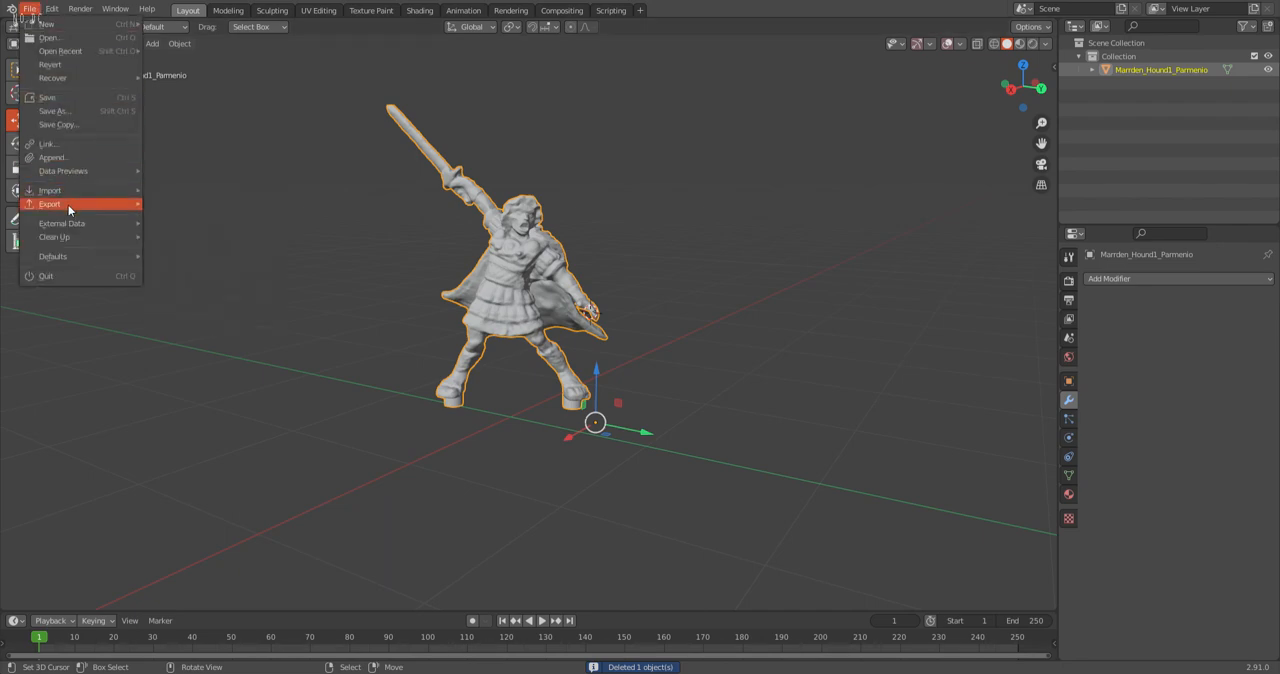
pyautogui.click(192, 270)
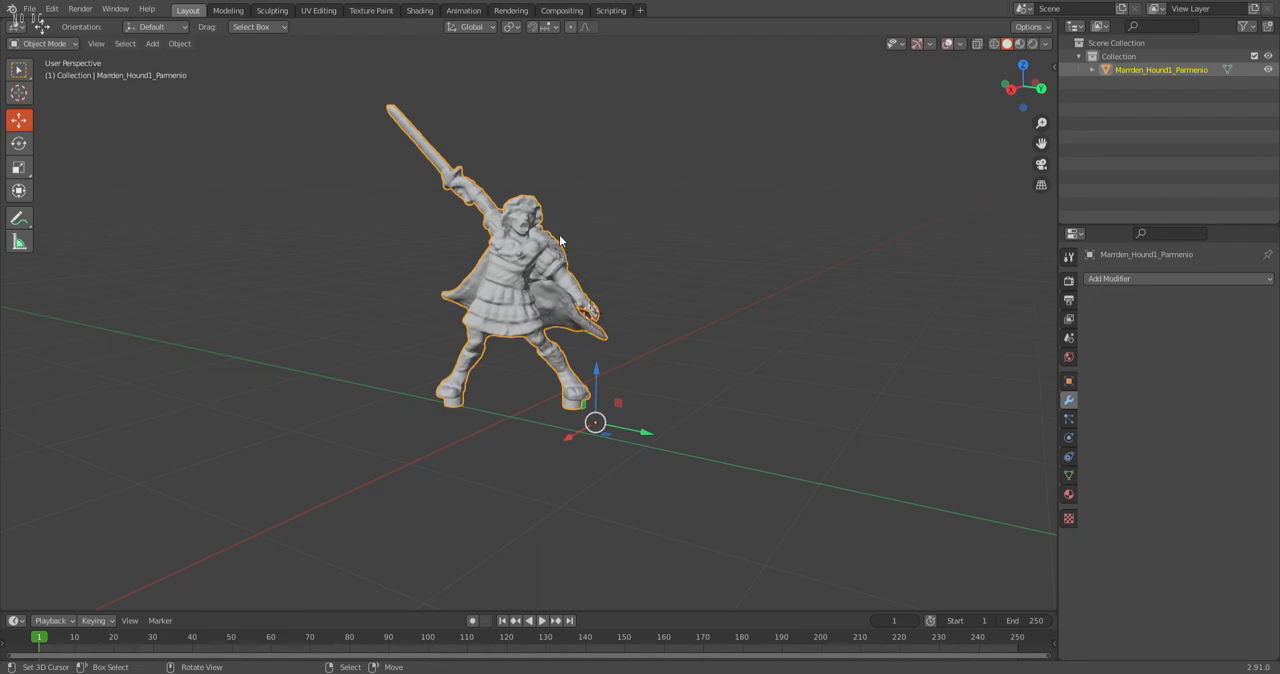
pyautogui.click(29, 9)
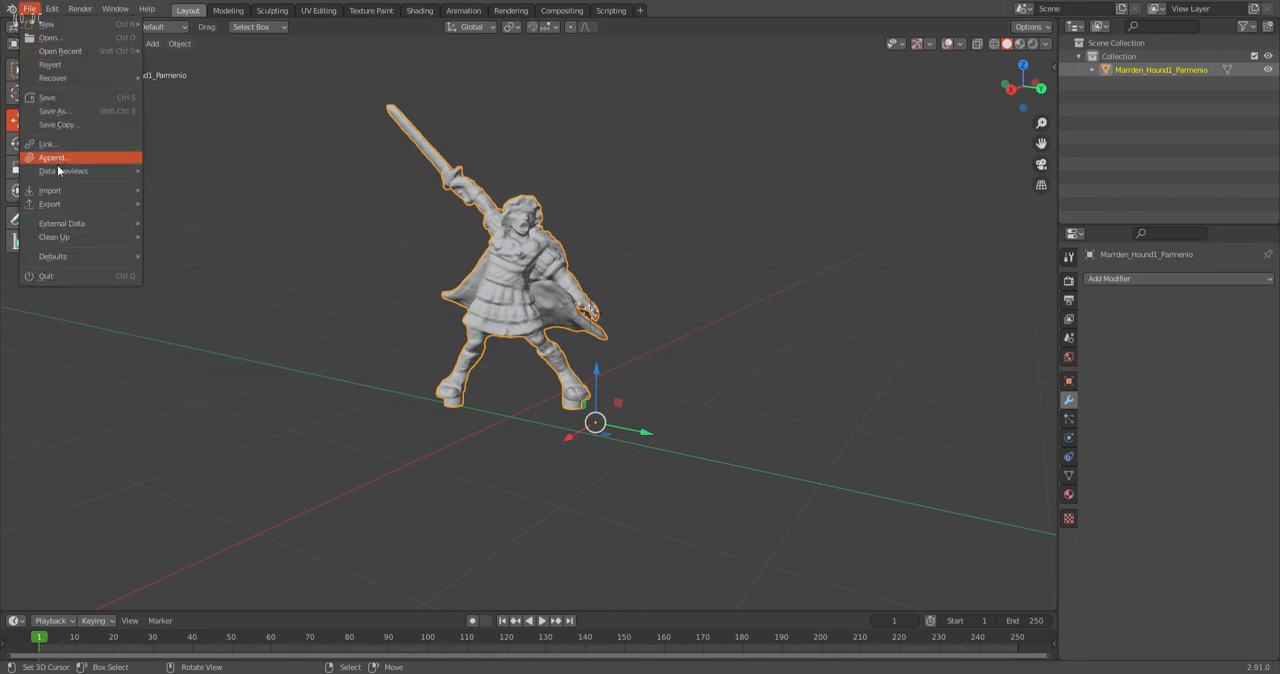
pyautogui.moveTo(59, 207)
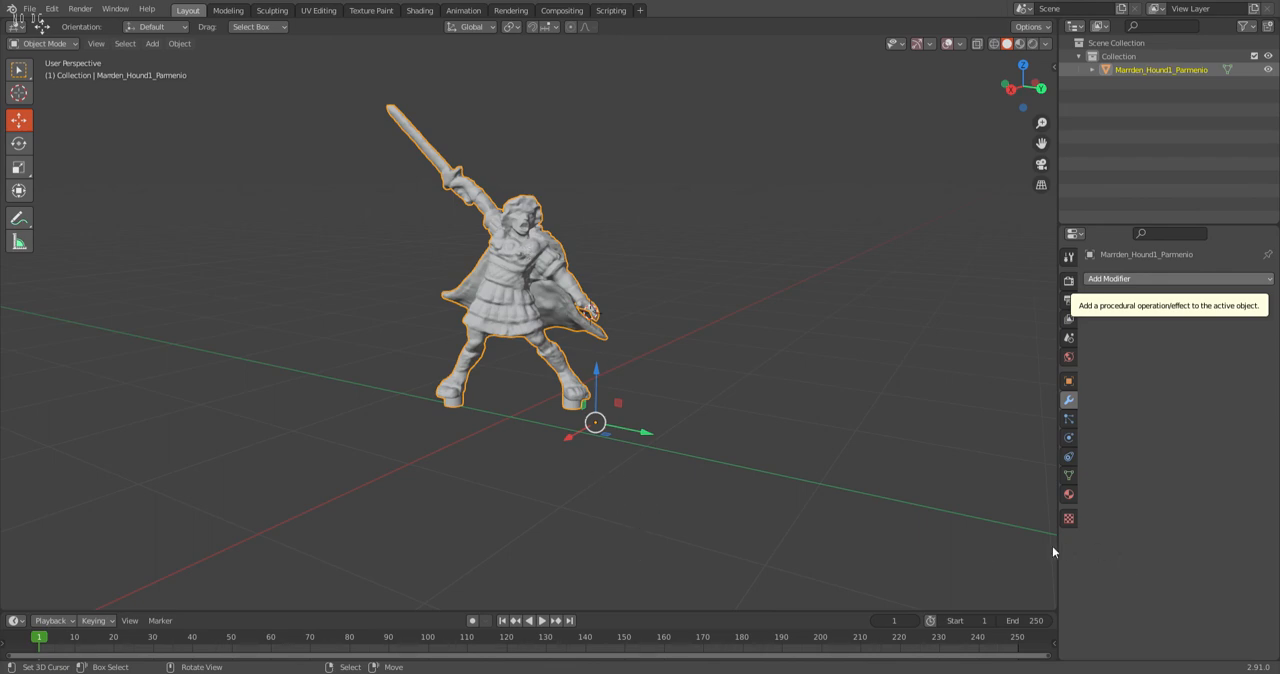
# Undo the deletion of the round base to bring it back beneath the warrior.
pyautogui.scroll(-2, 562, 357)
pyautogui.click(401, 293)
pyautogui.hotkey('ctrl', 'z')
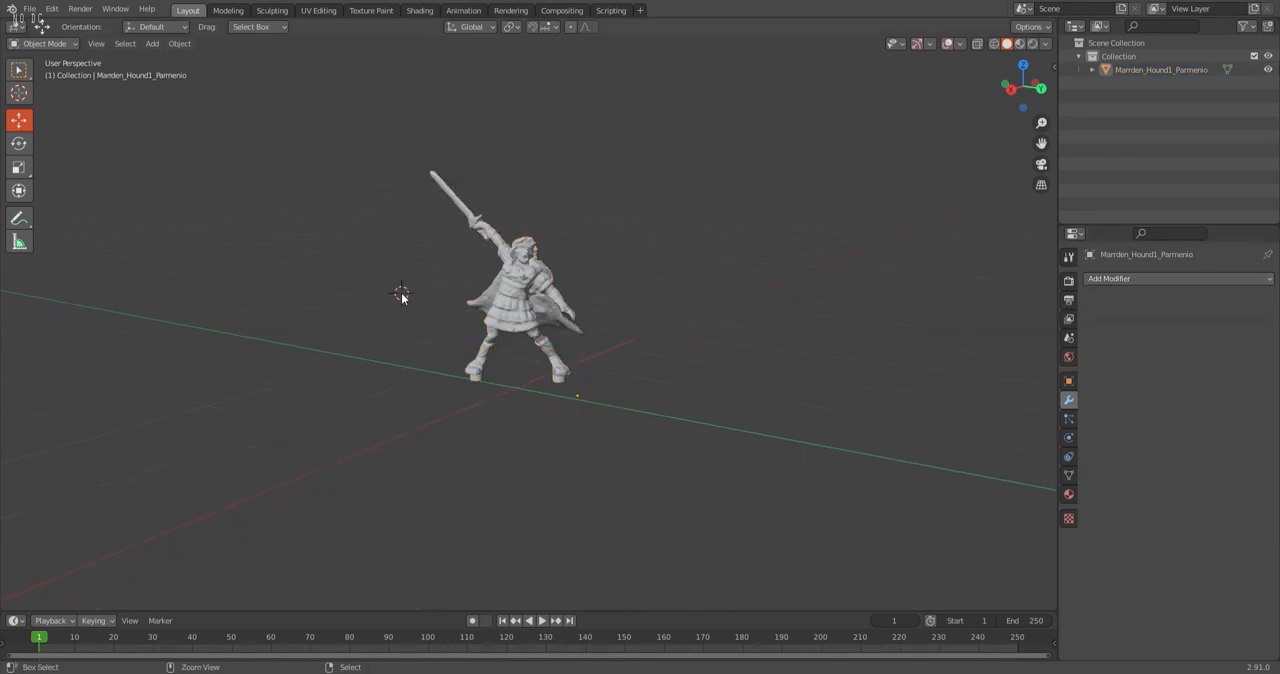
pyautogui.hotkey('ctrl', 'v')
# Delete everything except the round base and export the base with its peg holes on its own.
pyautogui.rightClick(534, 393)
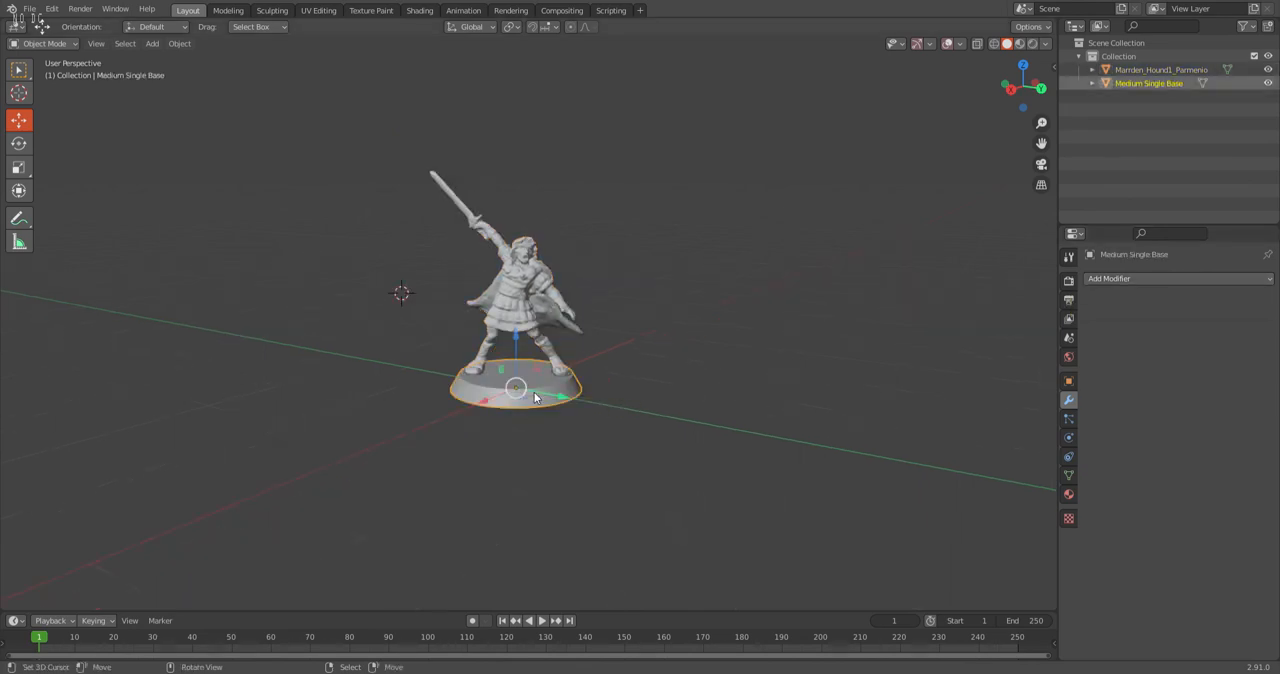
pyautogui.rightClick(534, 397)
pyautogui.press('x')
pyautogui.click(534, 395)
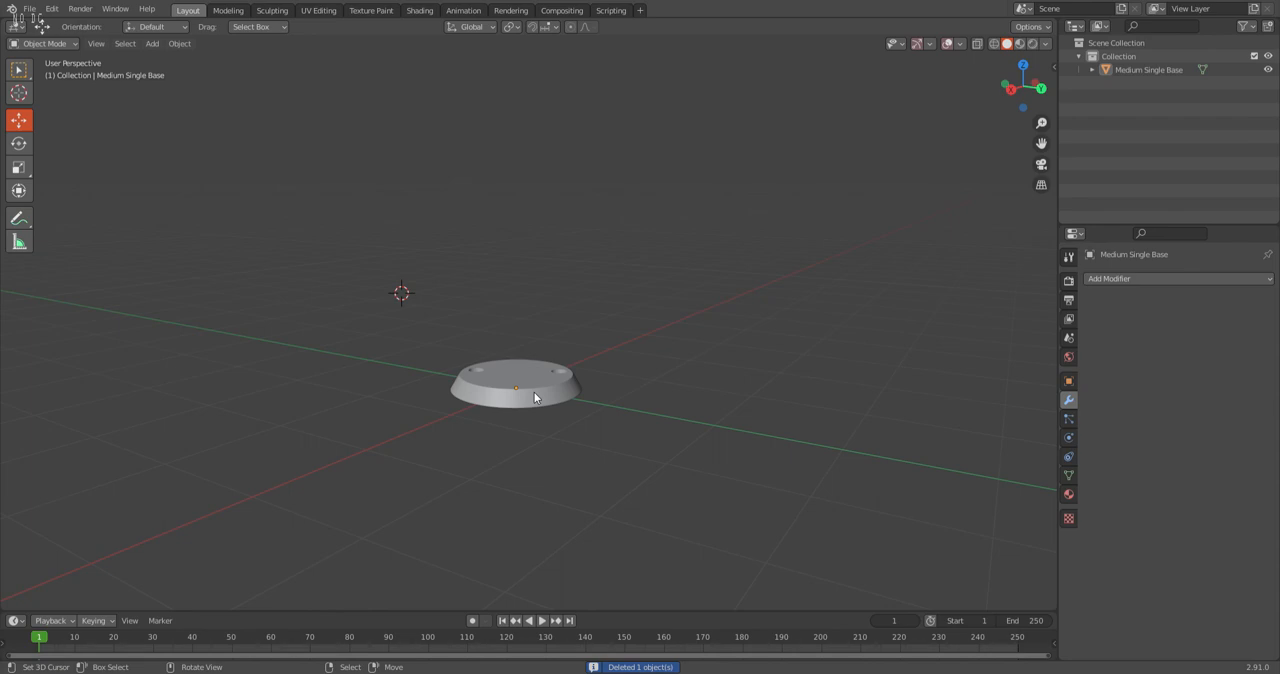
pyautogui.rightClick(534, 392)
pyautogui.click(31, 10)
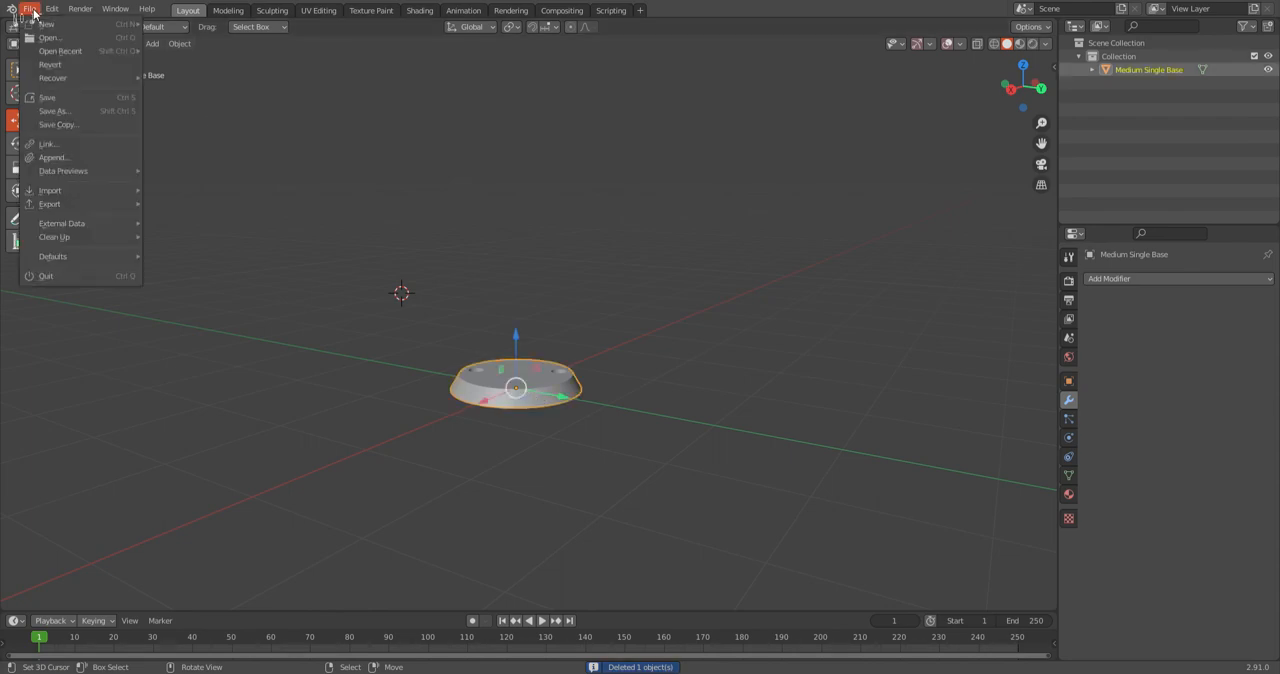
pyautogui.click(245, 266)
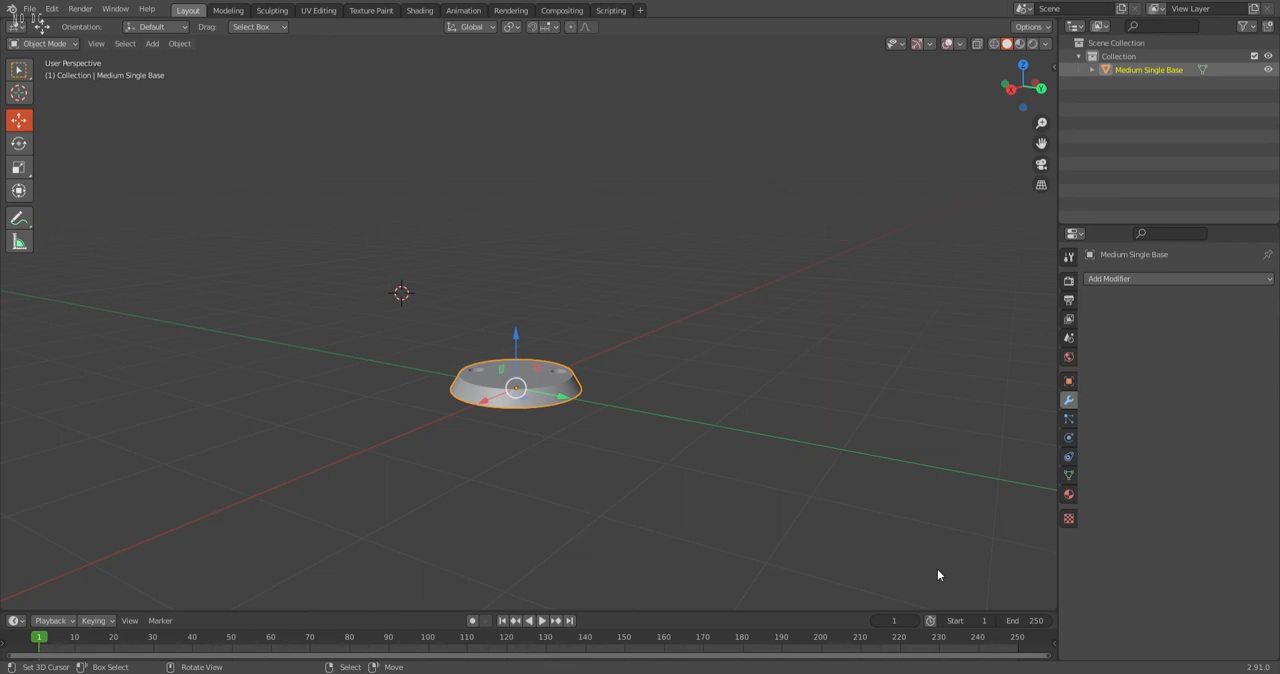
# Undo the deletion of the warrior and deselect all objects.
pyautogui.scroll(-2, 586, 340)
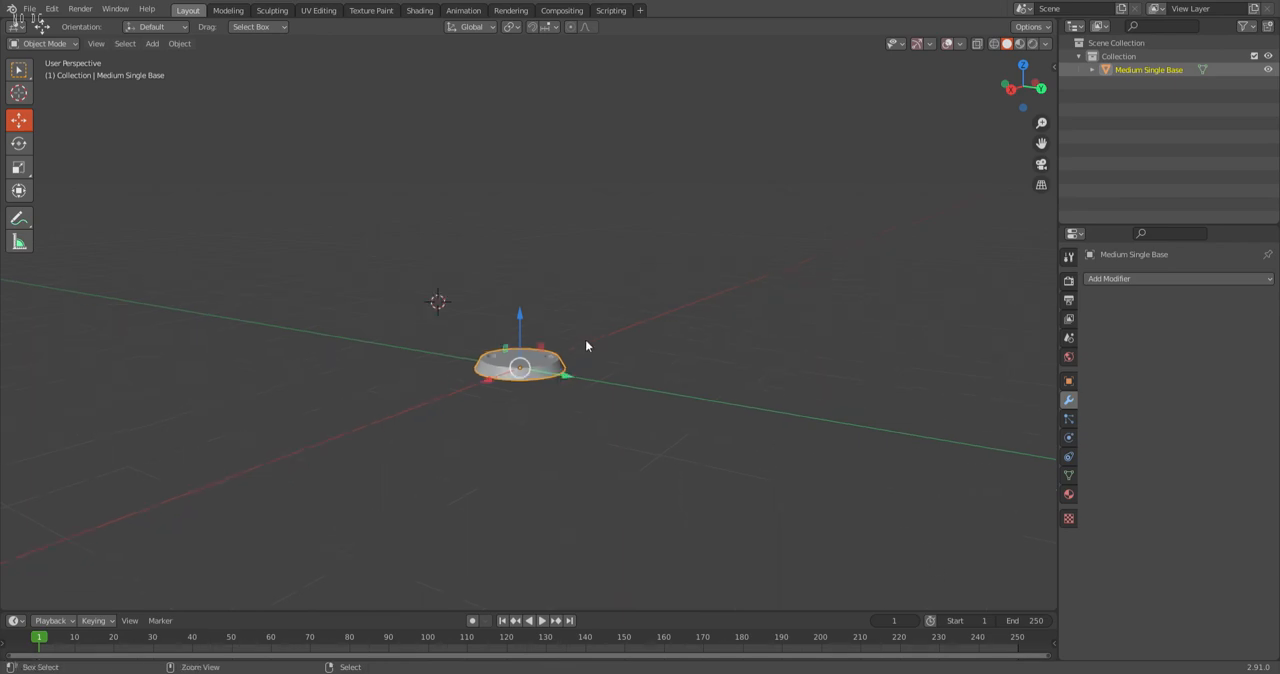
pyautogui.hotkey('alt', 'a')
pyautogui.hotkey('ctrl', 'v')
pyautogui.moveTo(614, 338); pyautogui.dragTo(590, 413, button='middle')
pyautogui.hotkey('alt', 'a')
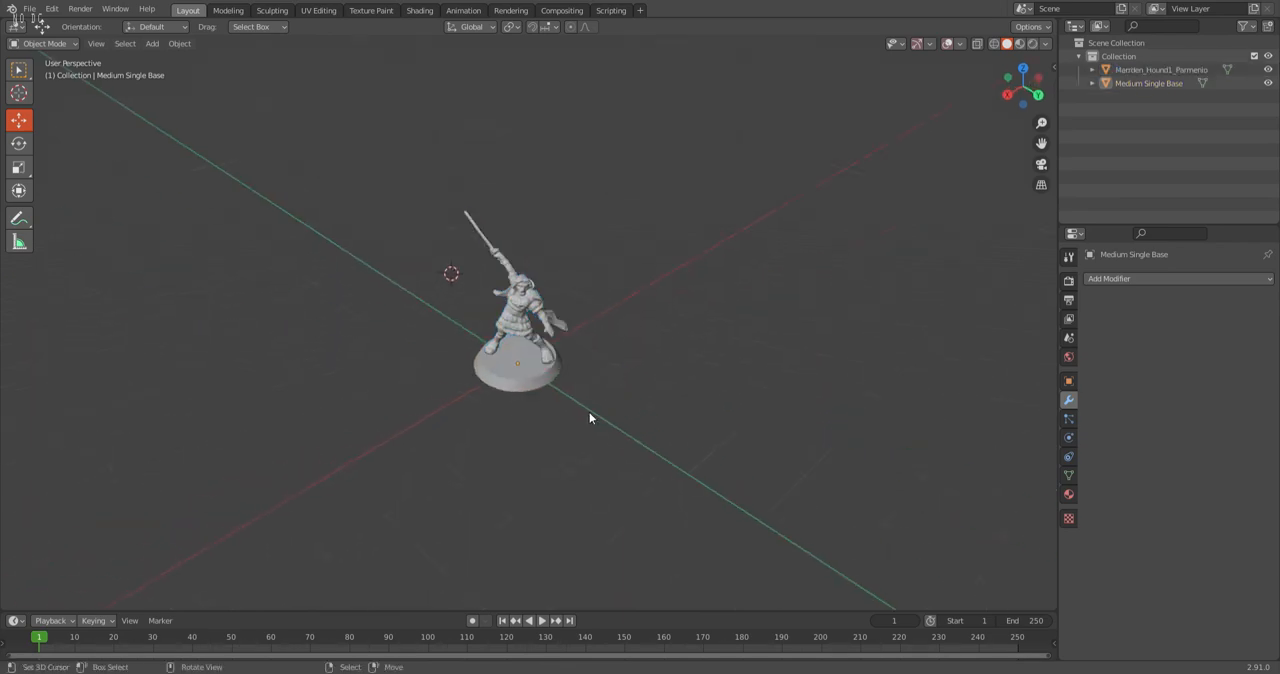
pyautogui.scroll(4, 590, 413)
pyautogui.moveTo(601, 322); pyautogui.dragTo(560, 298, button='middle')
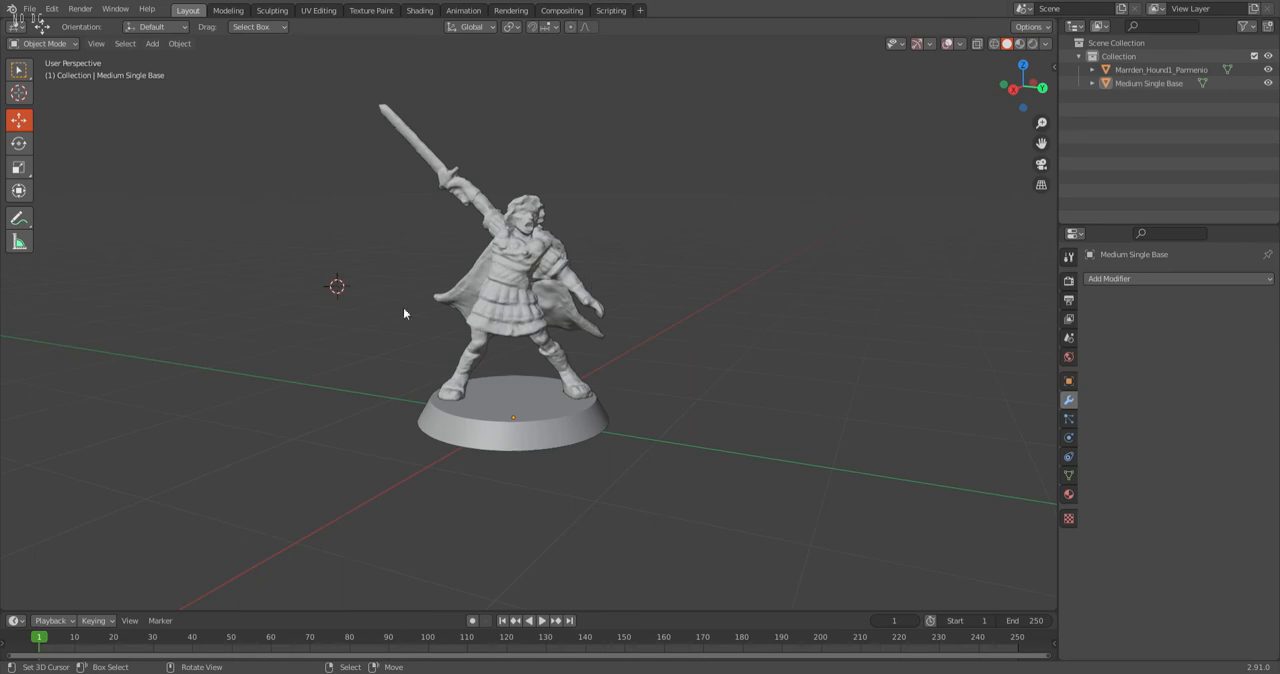
# Save the Parmenio new.blend file with both the warrior and the base in the scene.
pyautogui.click(30, 9)
pyautogui.click(62, 98)
pyautogui.moveTo(560, 220); pyautogui.dragTo(530, 330, button='middle')
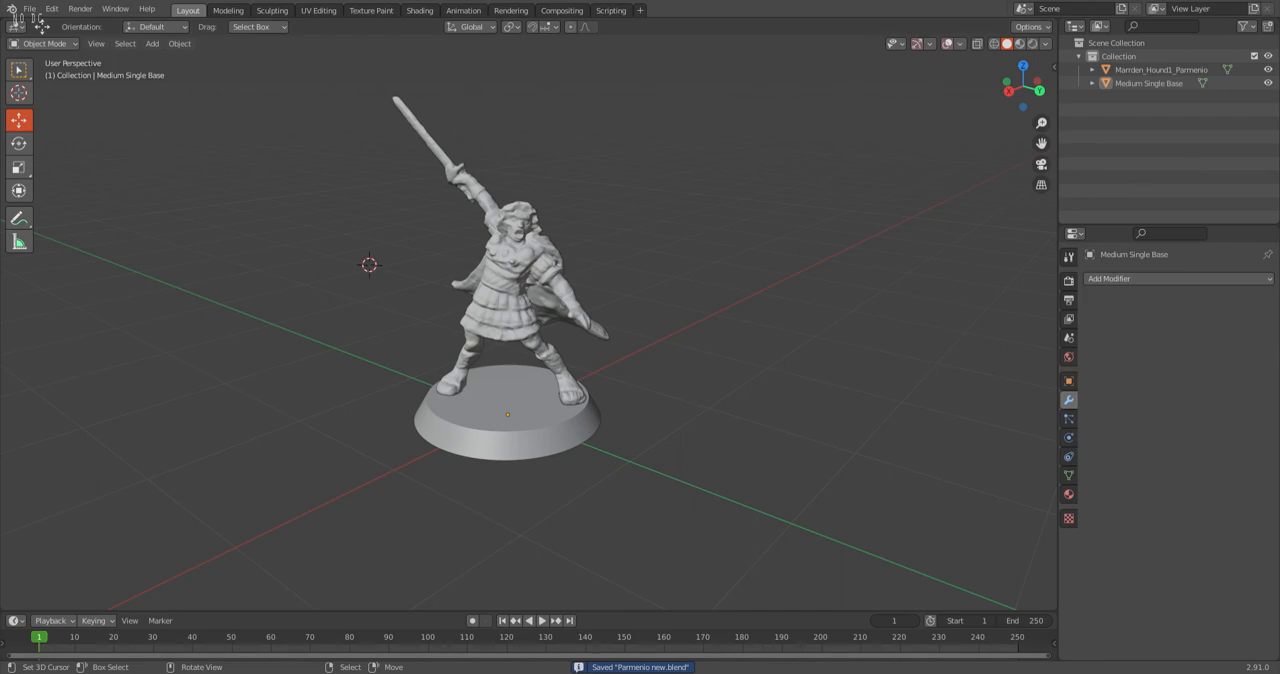